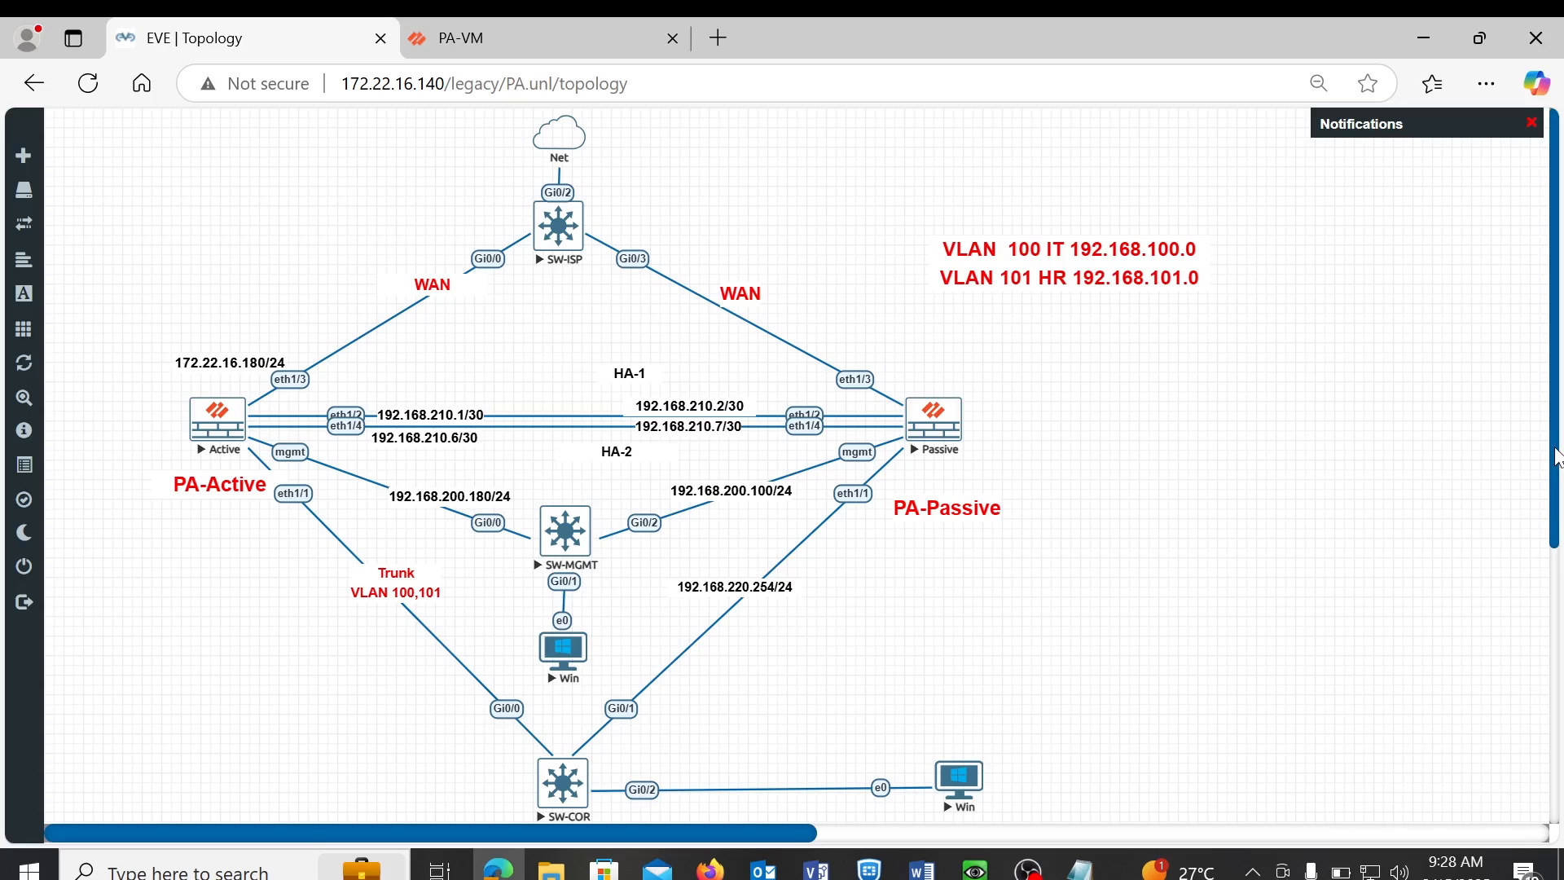
- Open the browser's general options menu and dismiss it without changes
{"action": "scroll", "coordinate": [1556, 456], "scroll_direction": "down", "scroll_amount": 1}
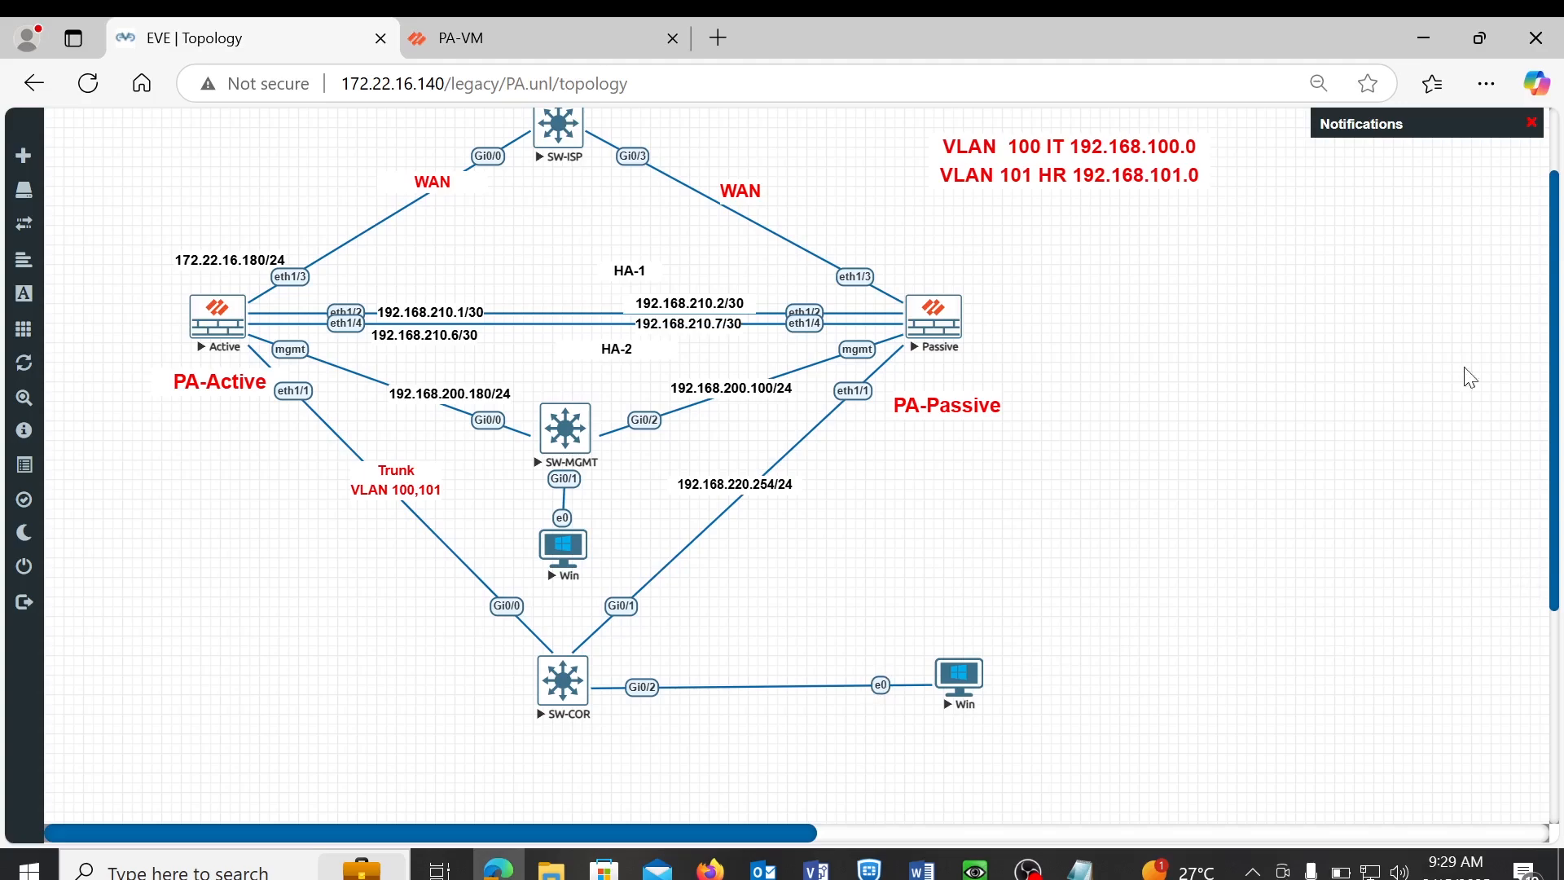
{"action": "left_click", "coordinate": [1486, 84]}
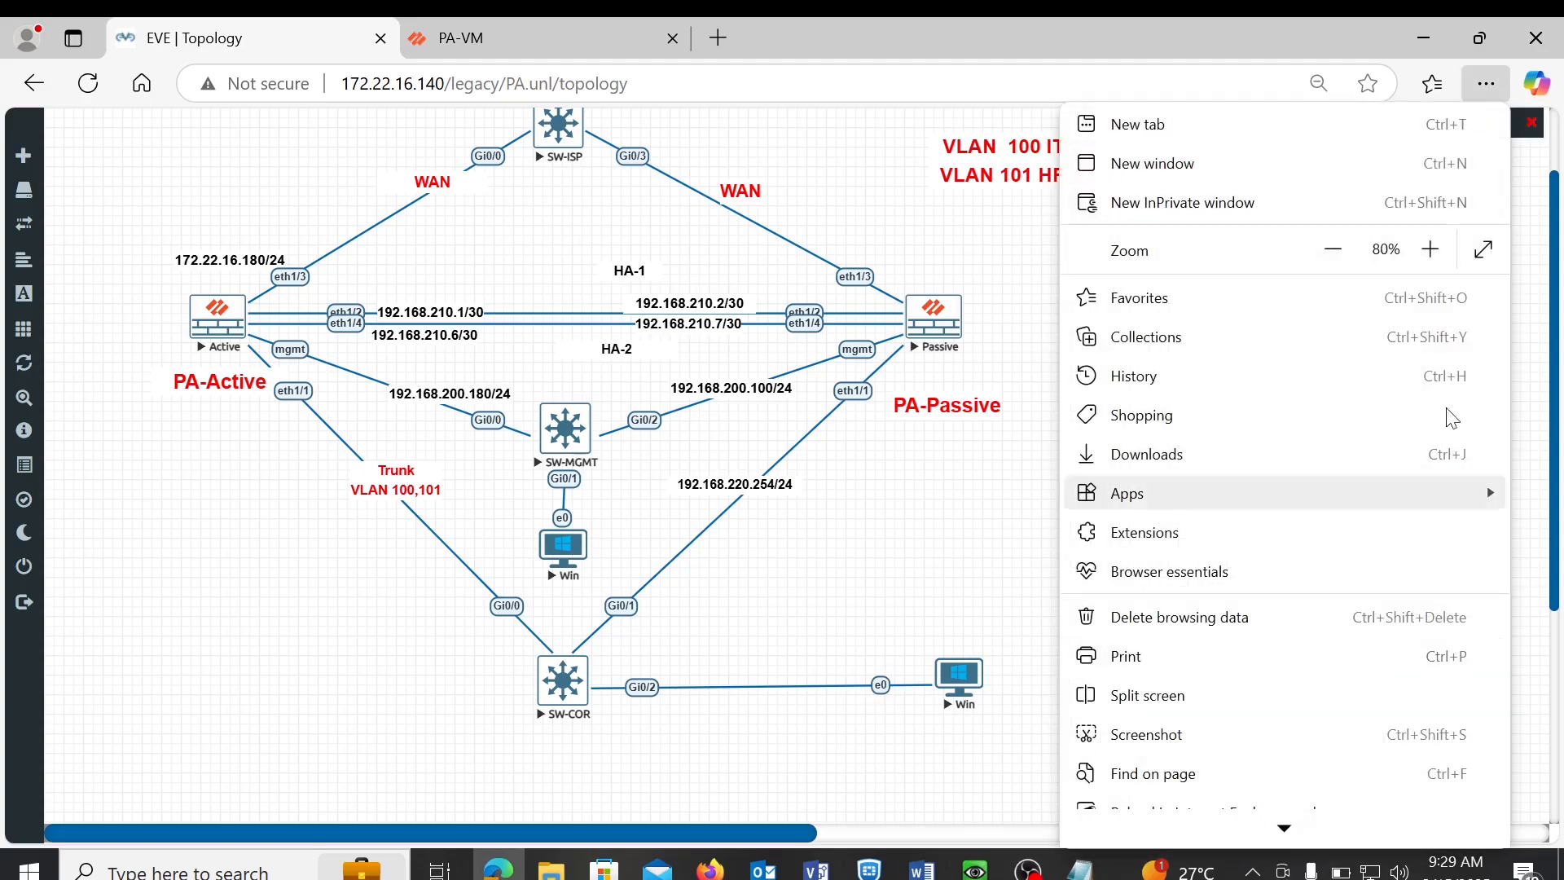
{"action": "left_click", "coordinate": [878, 592]}
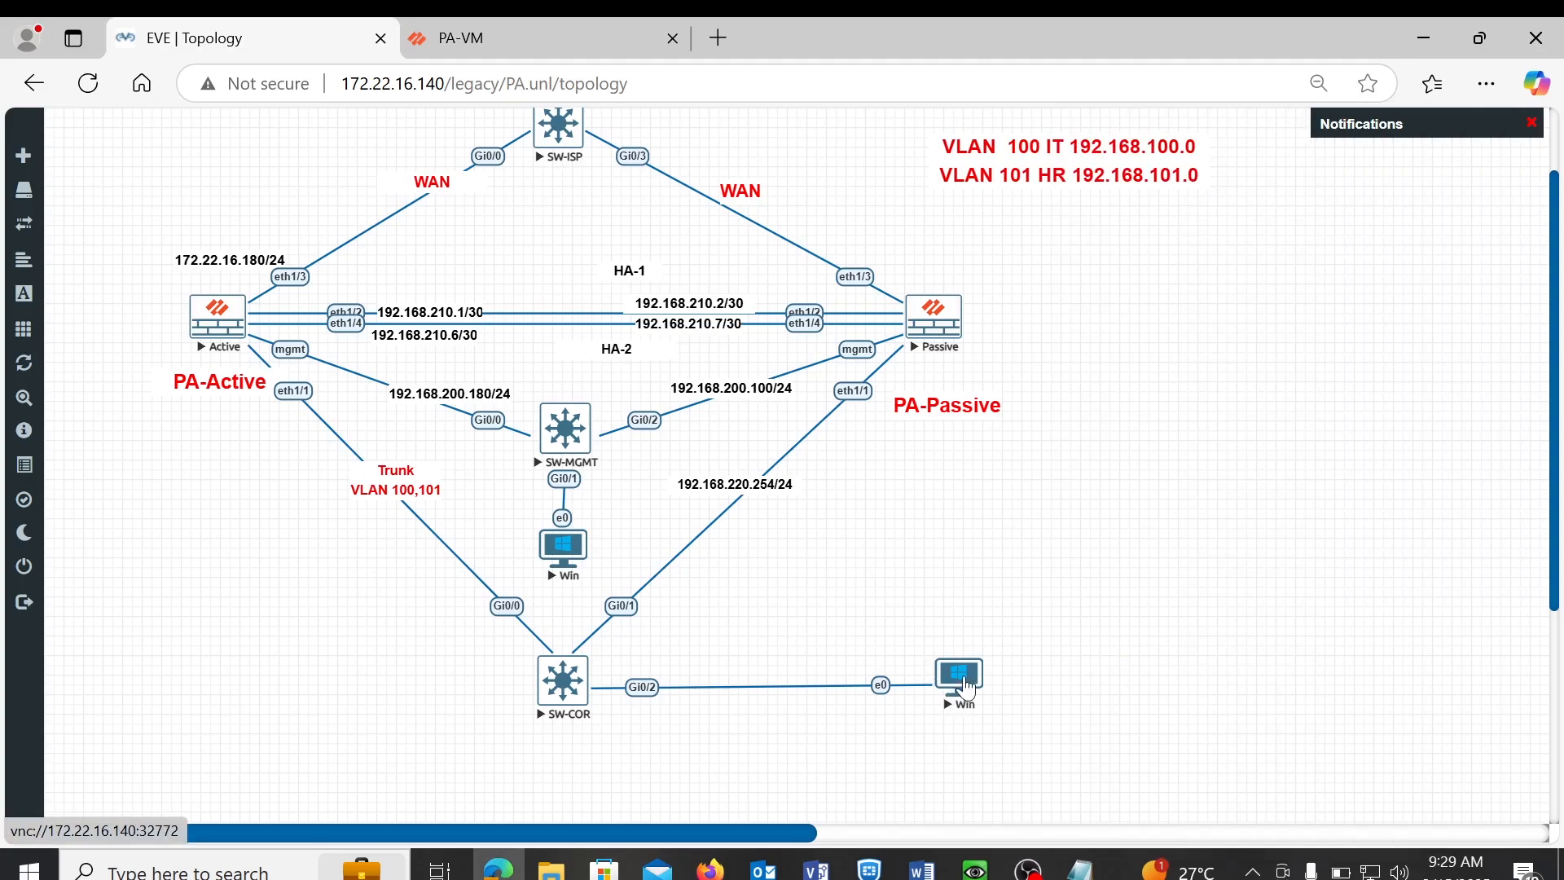
- From the Win host's VNC command prompt, ping 8.8.8.8 and get 4/4 replies, then minimize the console
{"action": "left_click", "coordinate": [957, 698]}
{"action": "left_click", "coordinate": [900, 220]}
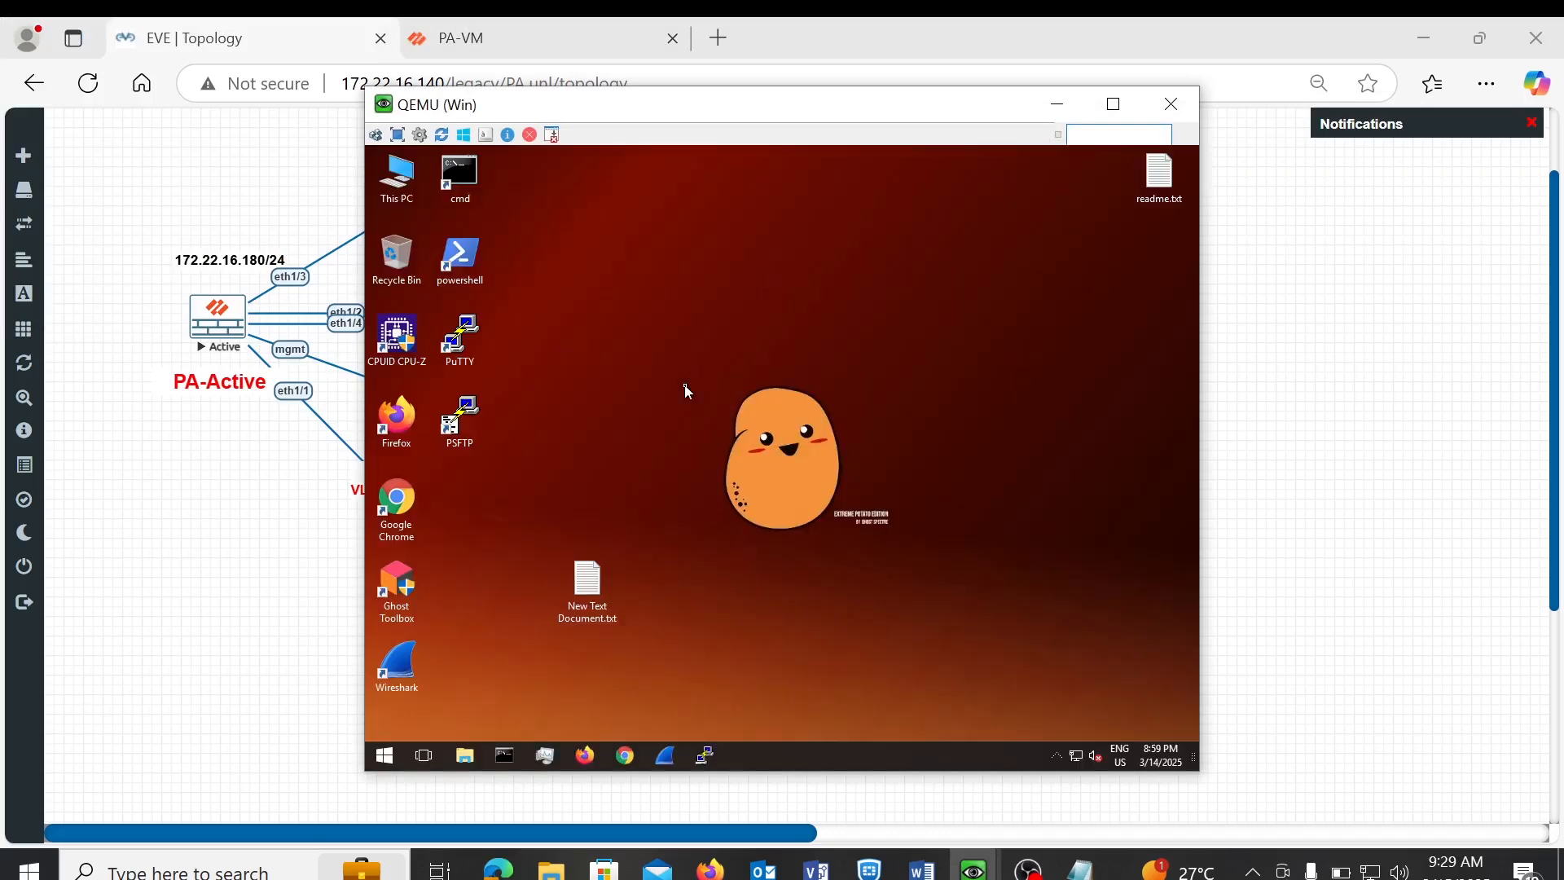
{"action": "double_click", "coordinate": [460, 175]}
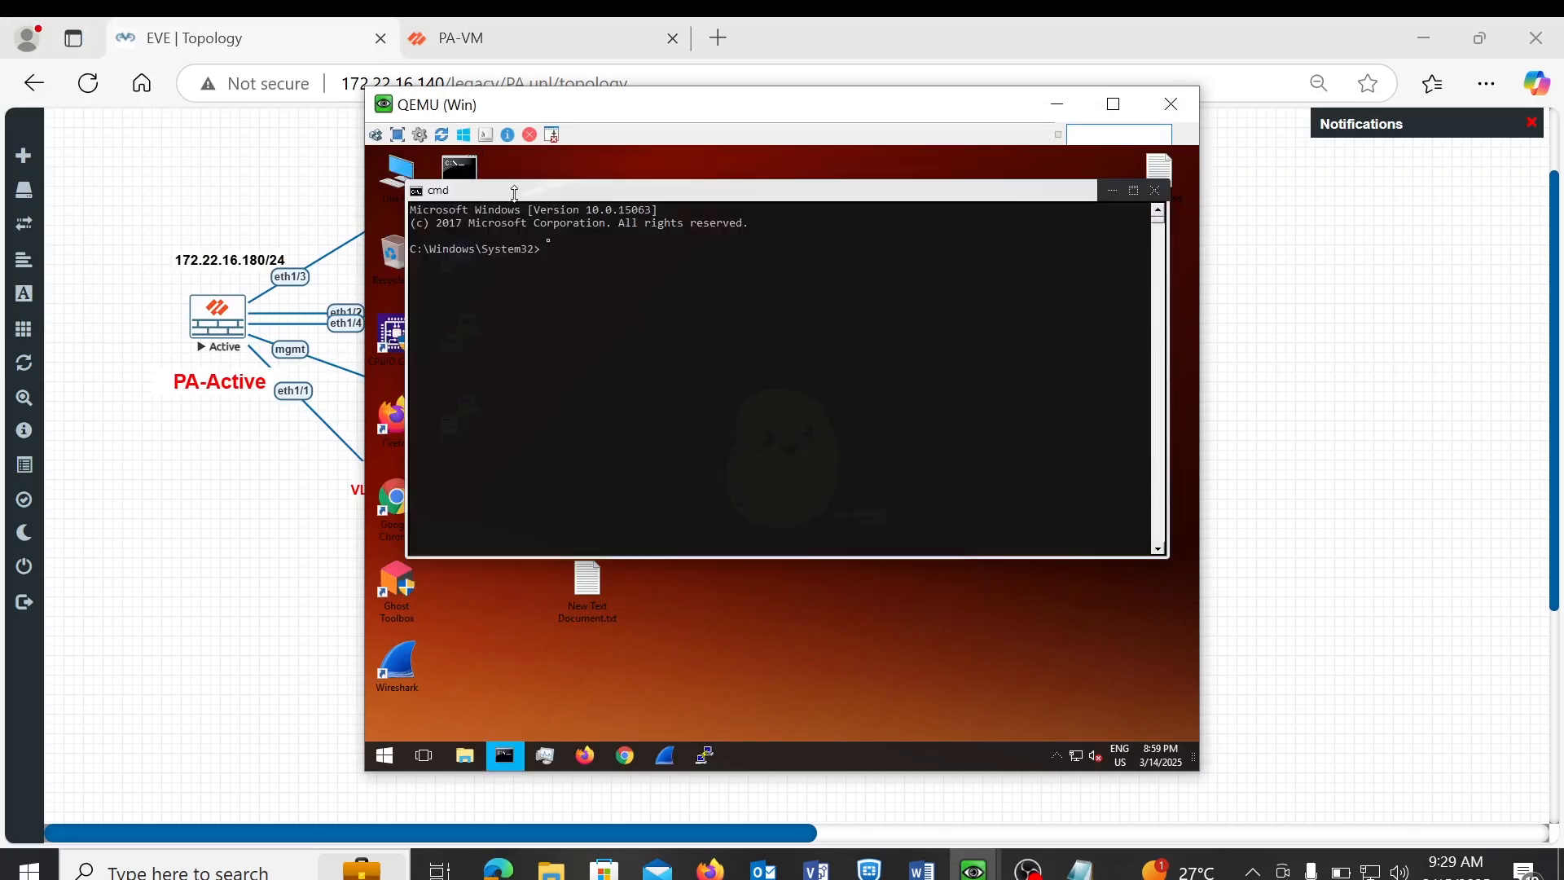
{"action": "type", "text": "ping 8.8.8.8"}
{"action": "key", "text": "Return"}
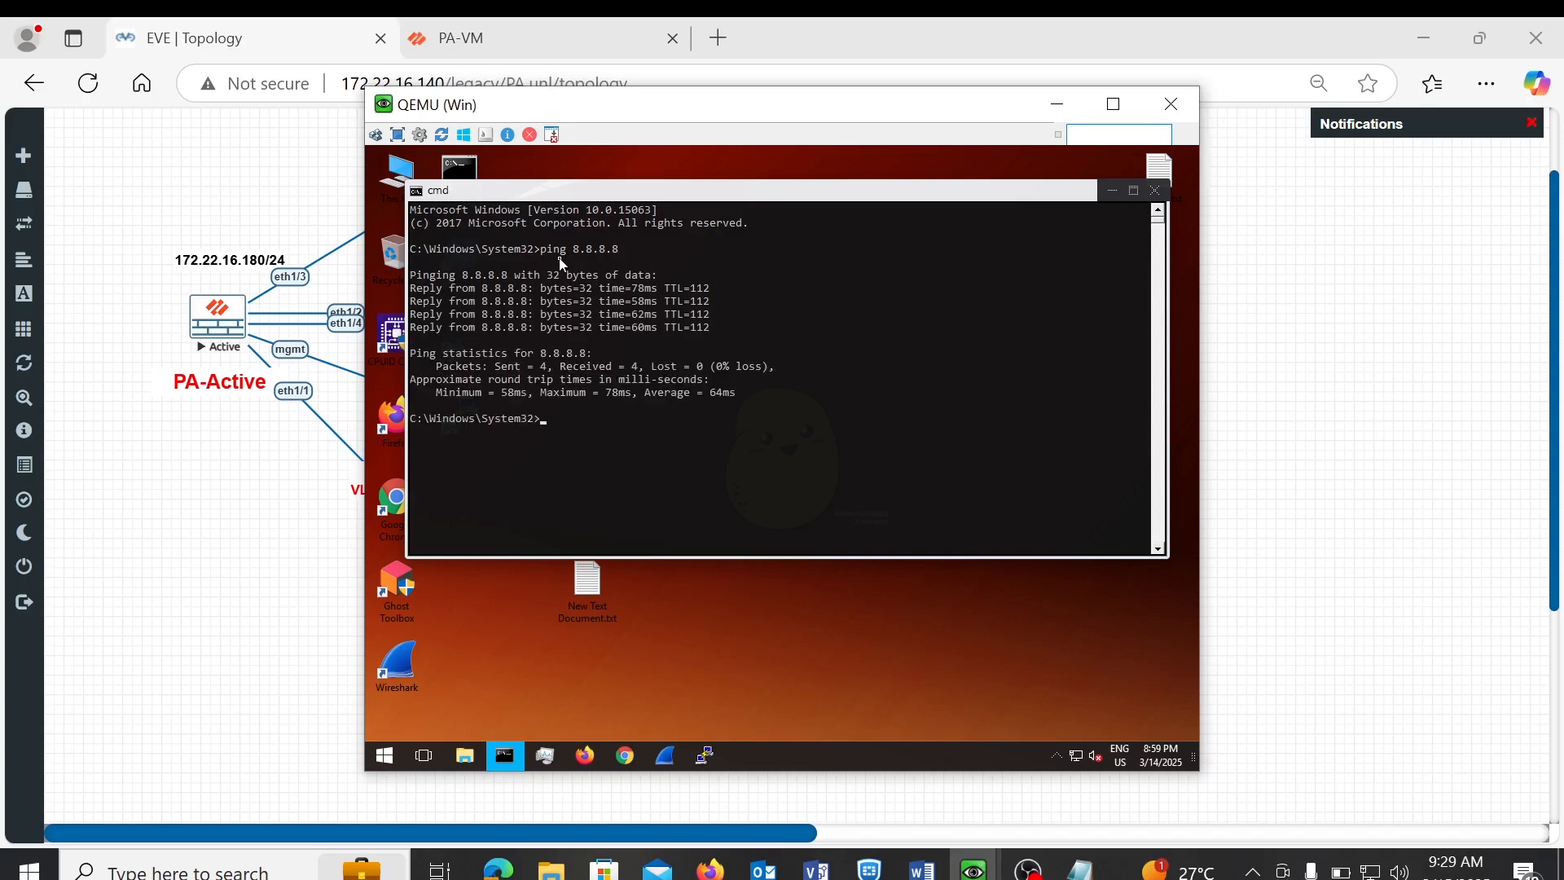
{"action": "left_click", "coordinate": [1070, 119]}
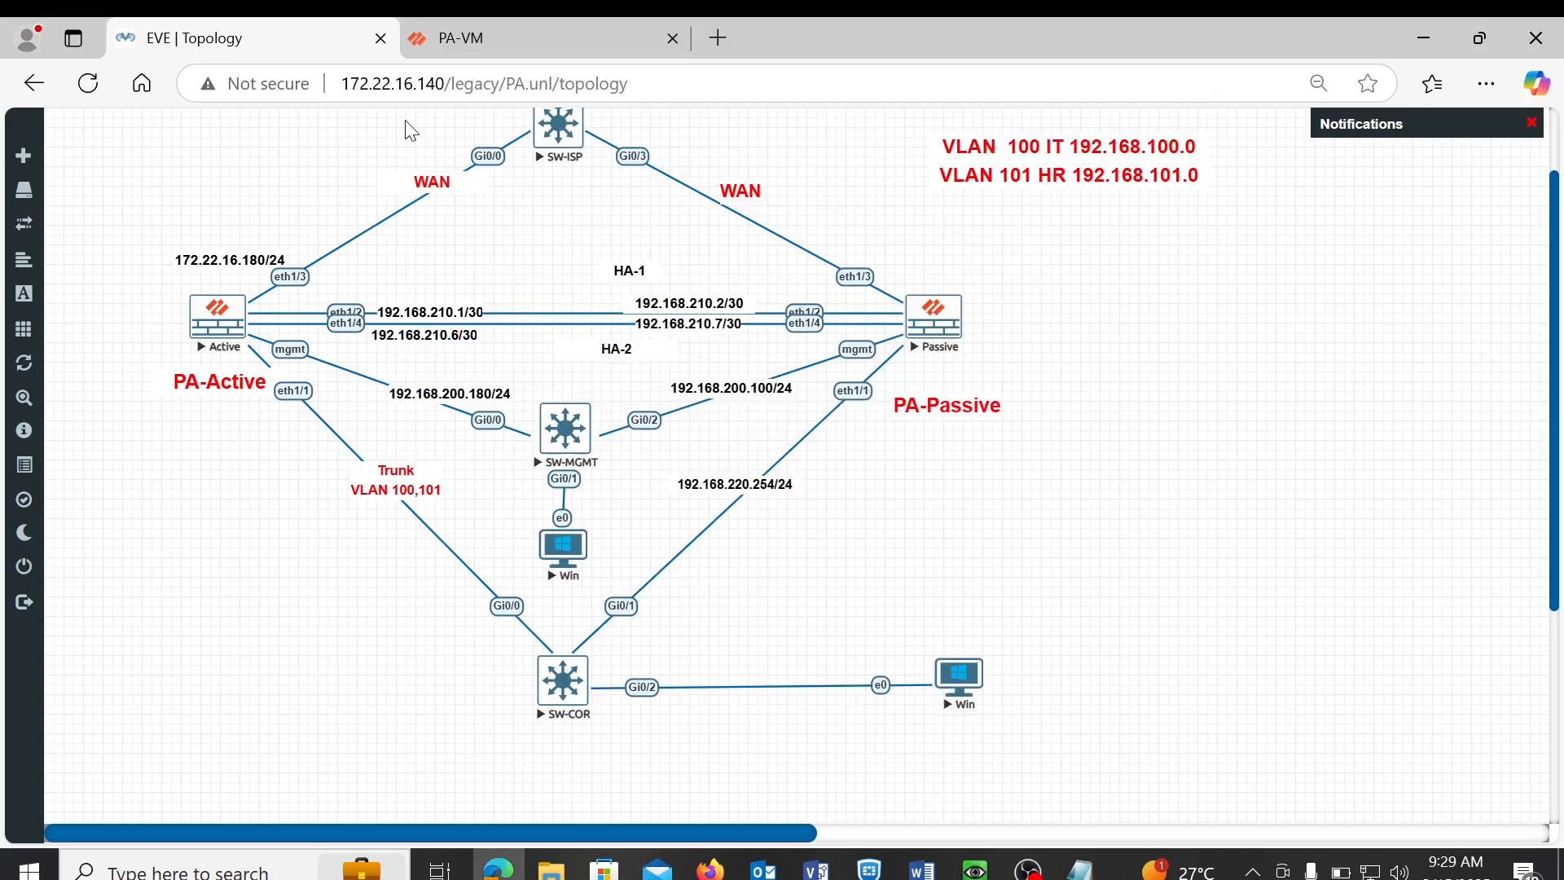
{"action": "left_click", "coordinate": [502, 42]}
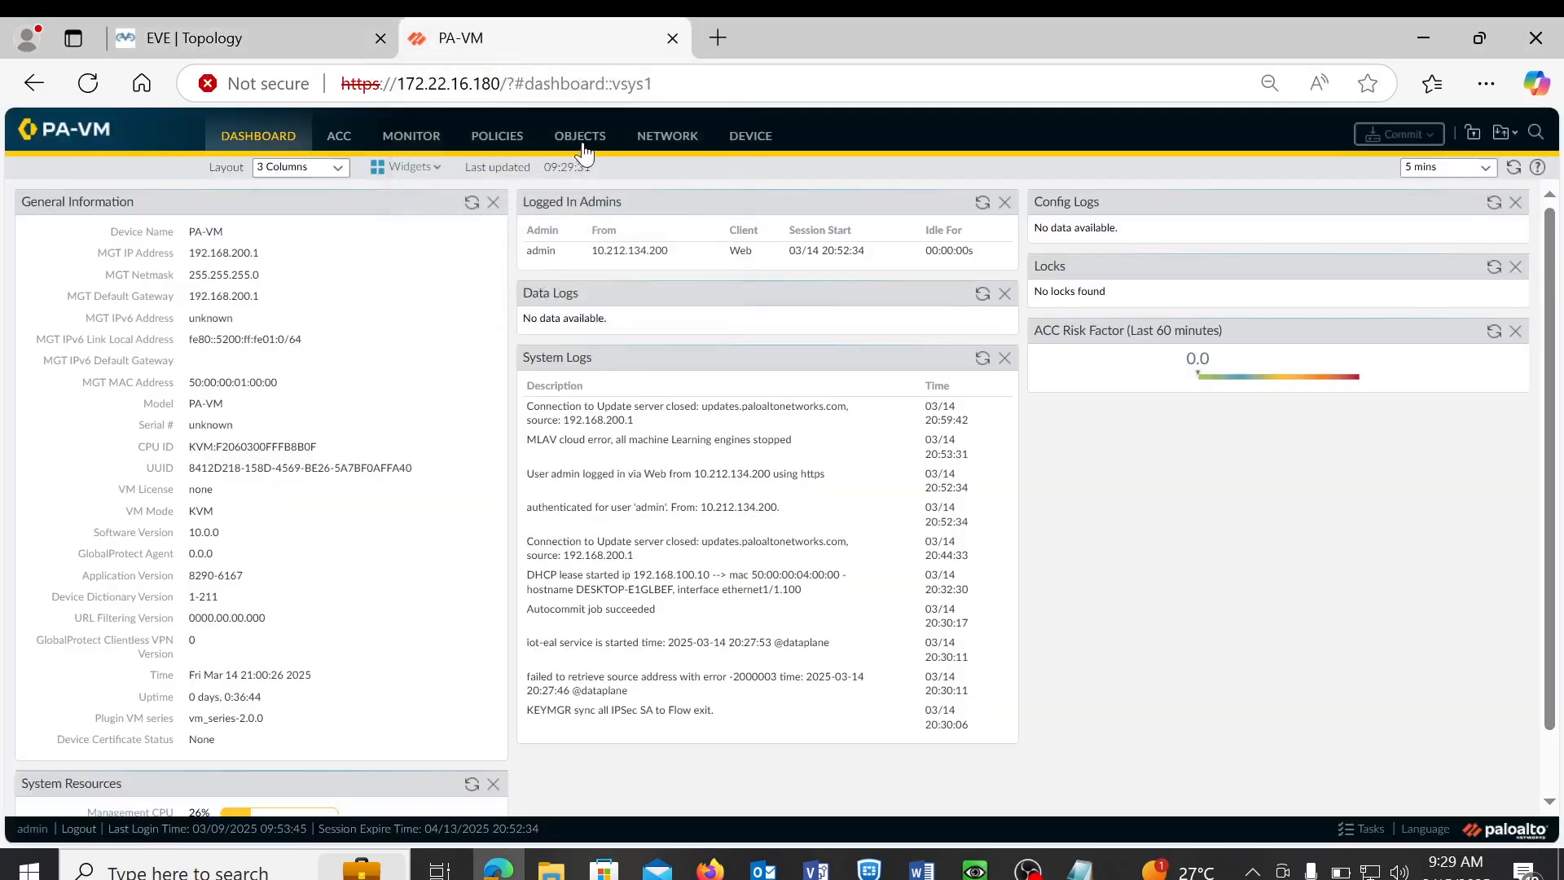
{"action": "left_click", "coordinate": [668, 153]}
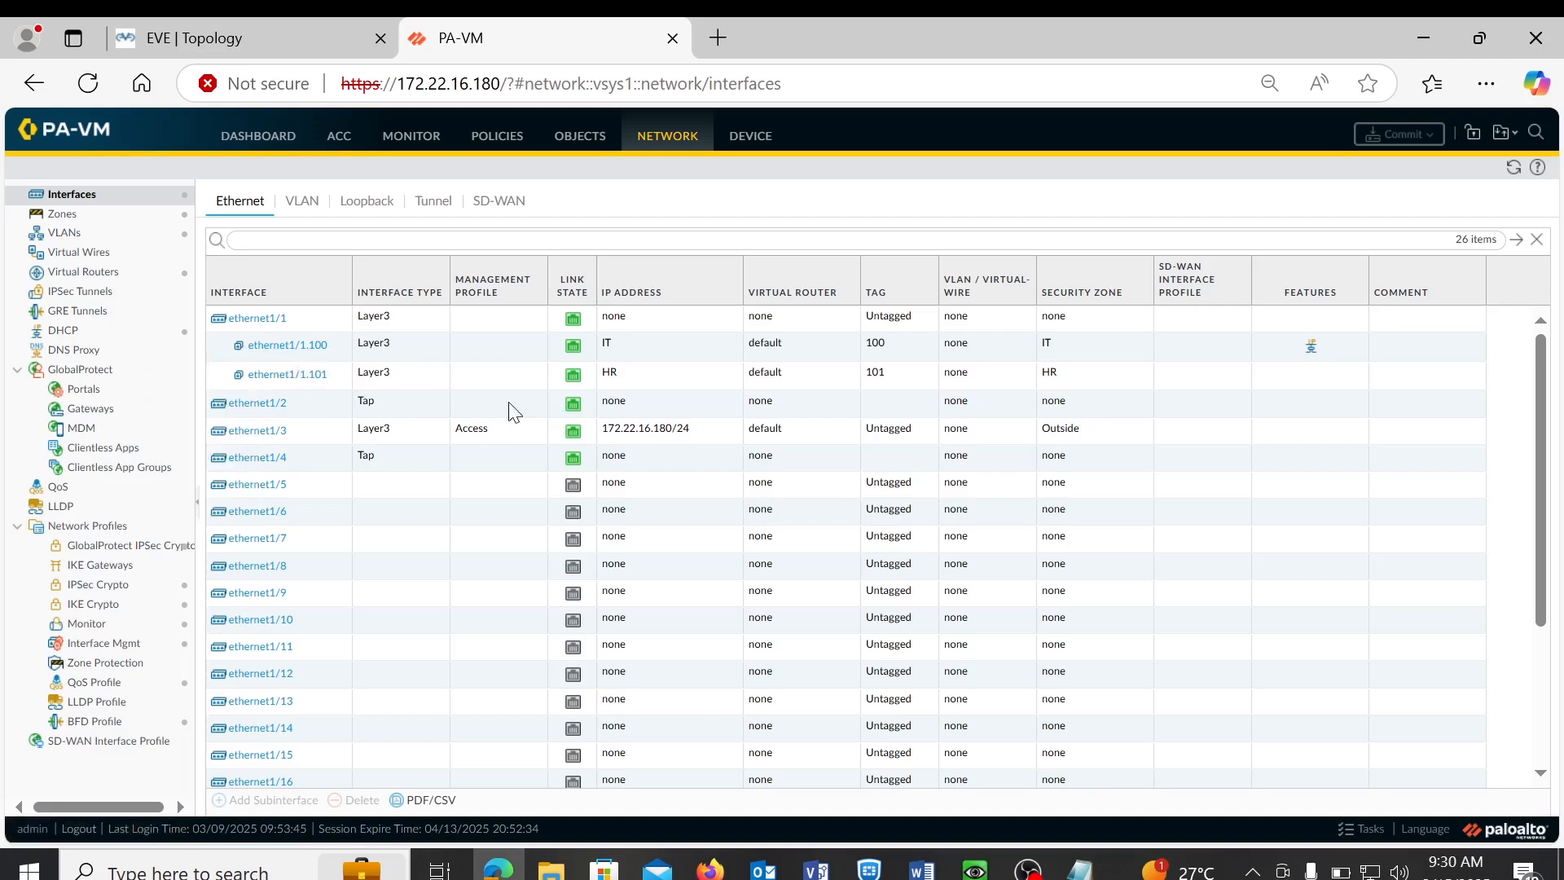
{"action": "mouse_move", "coordinate": [282, 356]}
{"action": "left_click", "coordinate": [312, 45]}
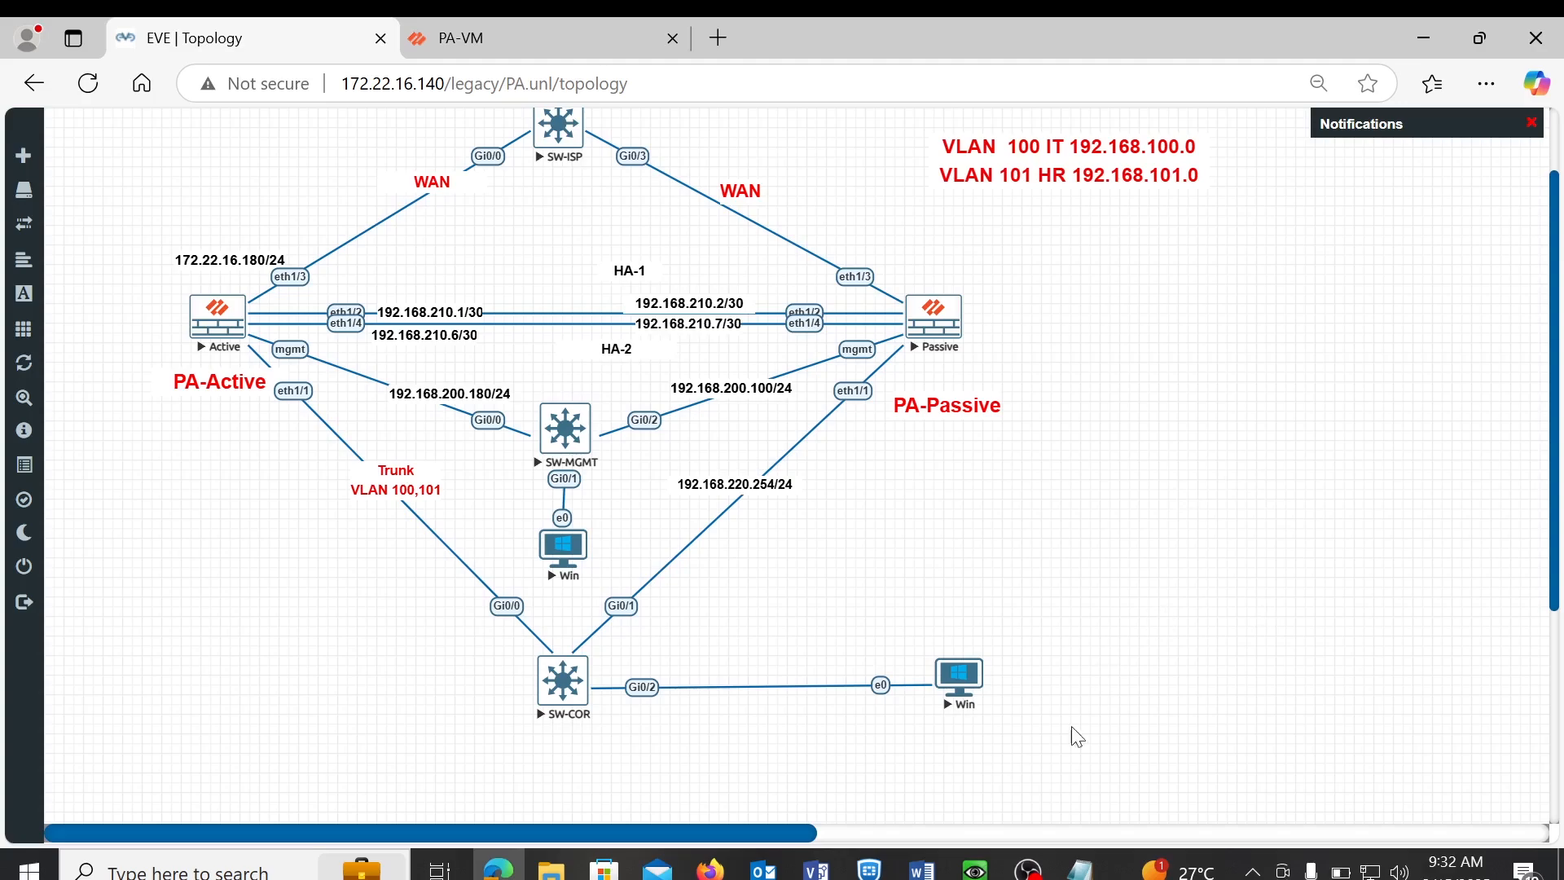
- Raise the ha notes in Notepad and drag them right, beside the topology
{"action": "left_click", "coordinate": [1080, 870]}
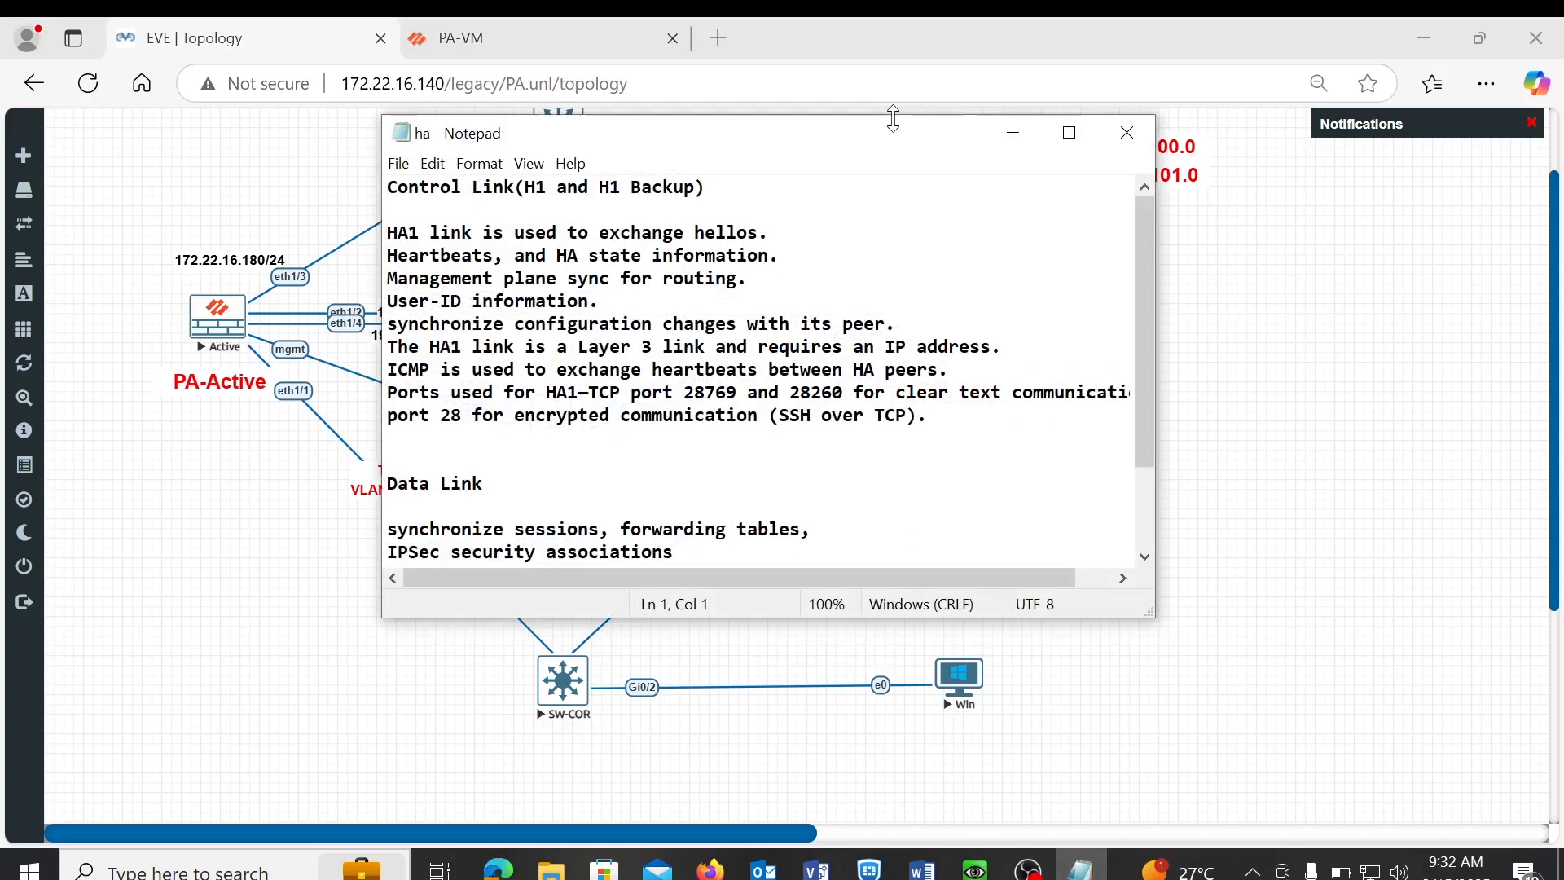
{"action": "left_click_drag", "start_coordinate": [707, 135], "coordinate": [1197, 161]}
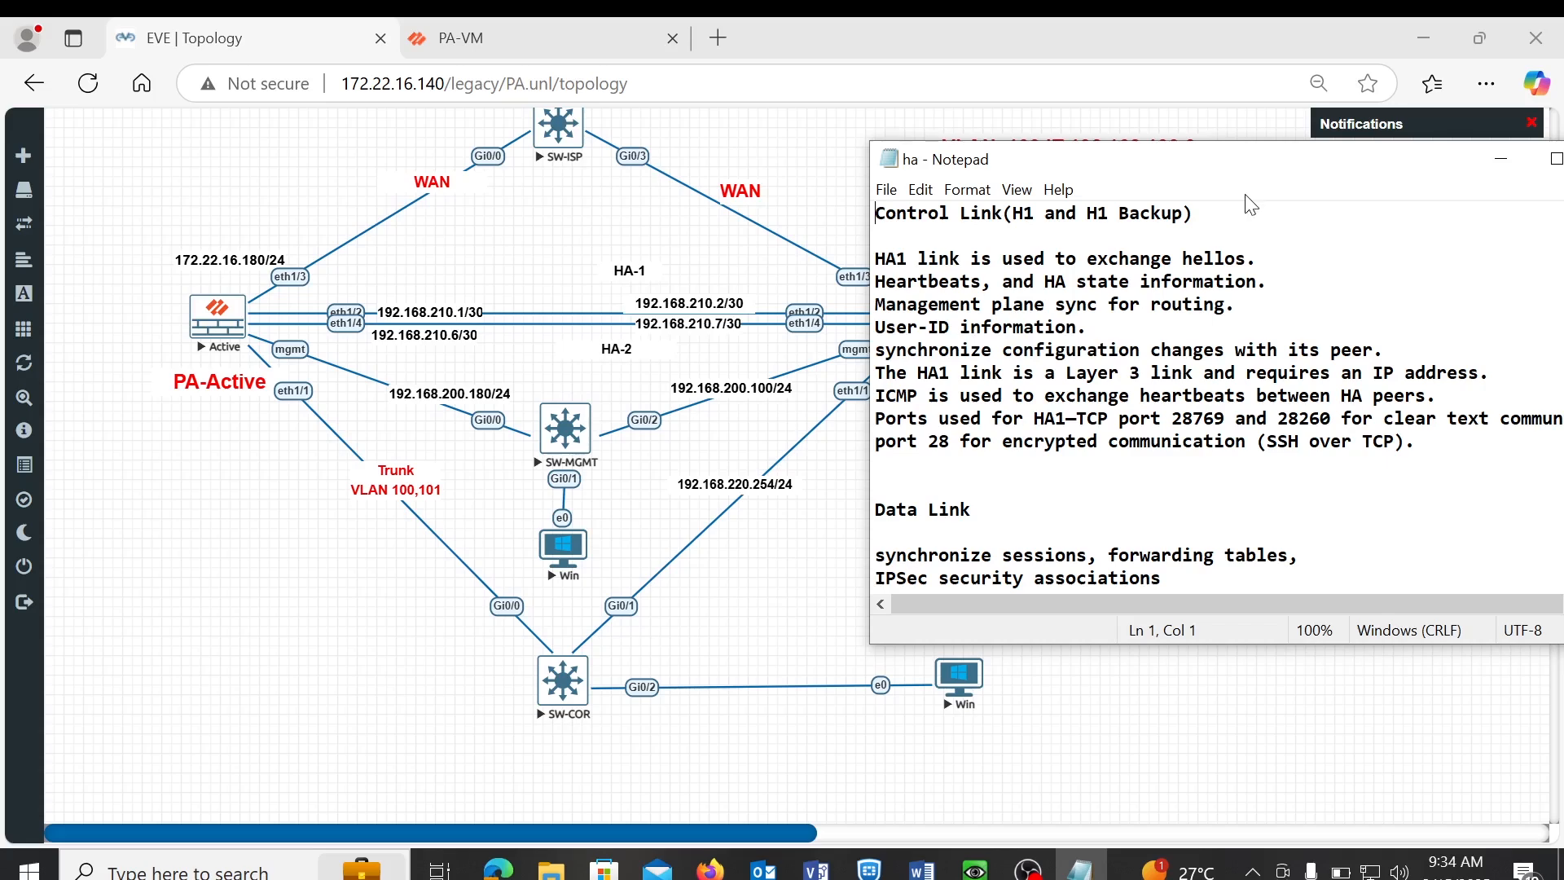
{"action": "left_click_drag", "start_coordinate": [1372, 173], "coordinate": [1147, 117]}
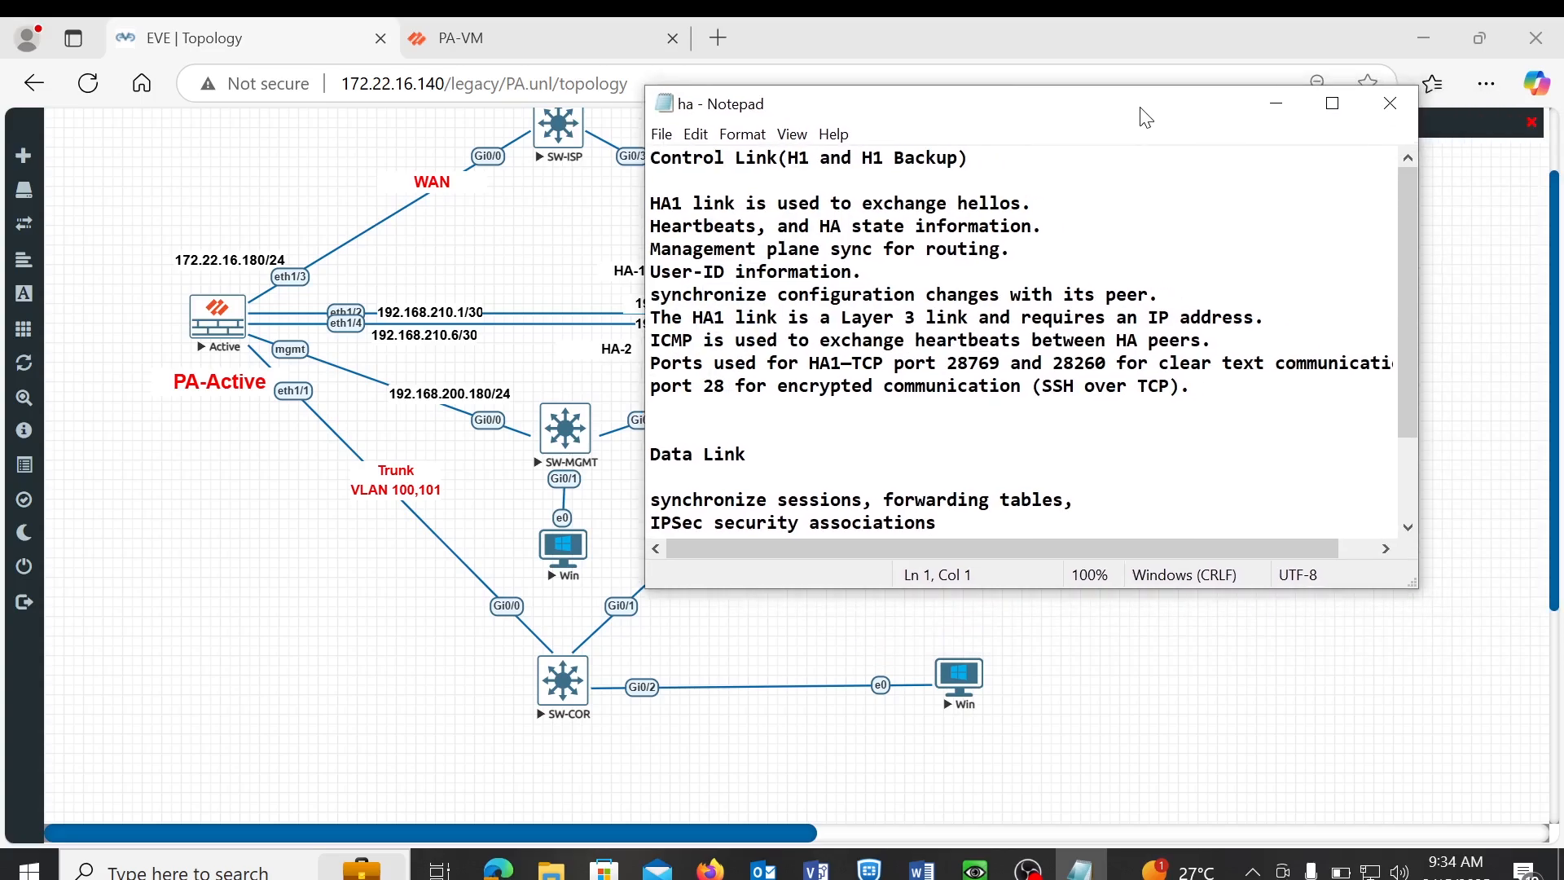
{"action": "left_click", "coordinate": [1327, 104]}
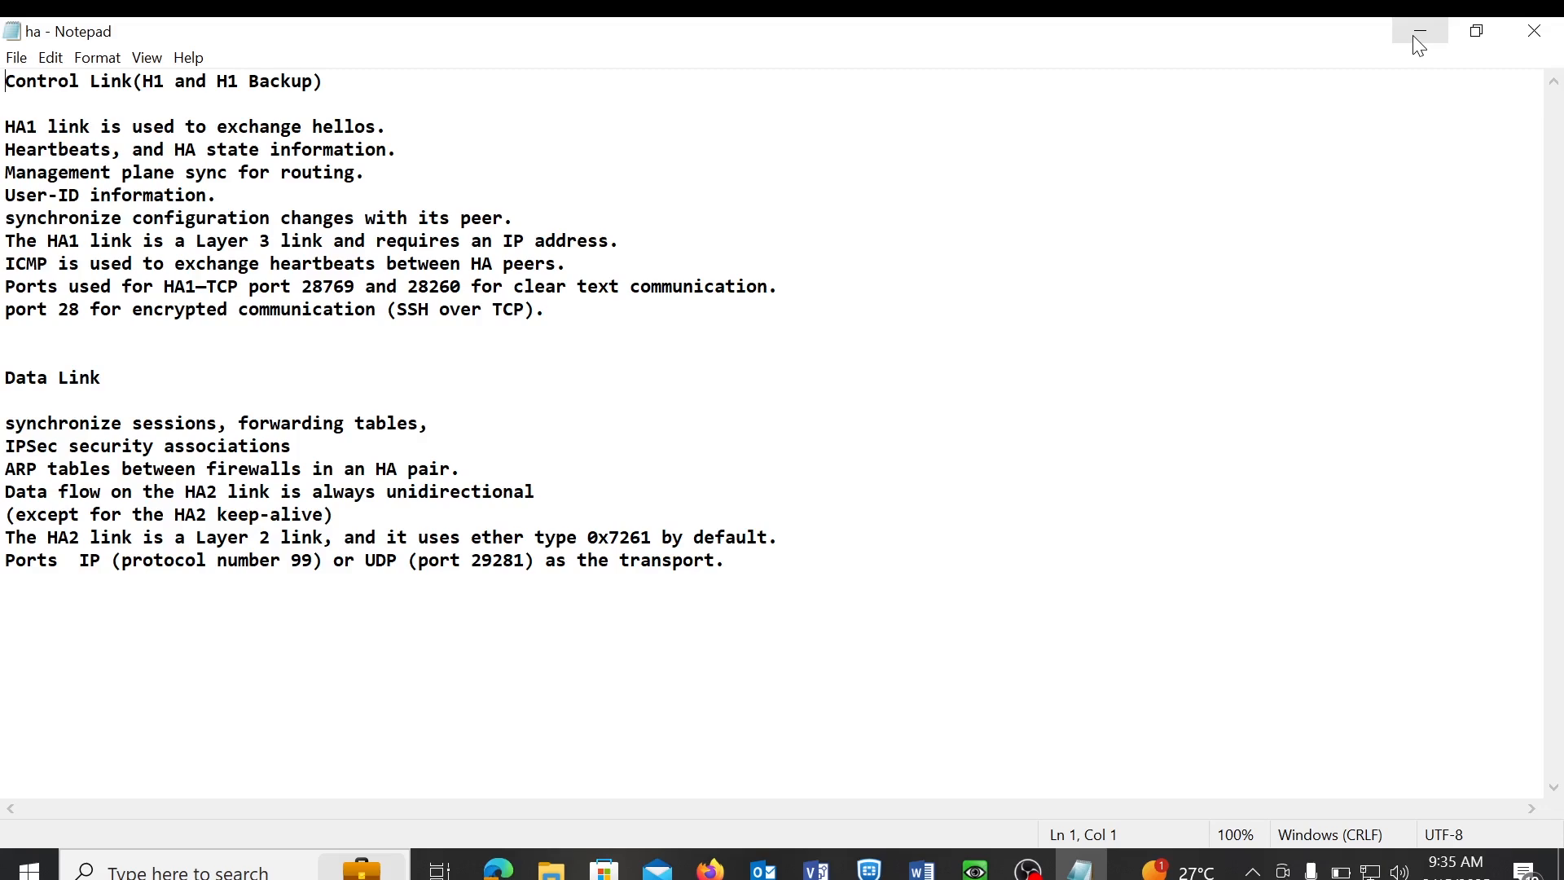
- Minimize Notepad, check the EVE topology, and return to PA-VM's Network > Interfaces page
{"action": "left_click", "coordinate": [1412, 36]}
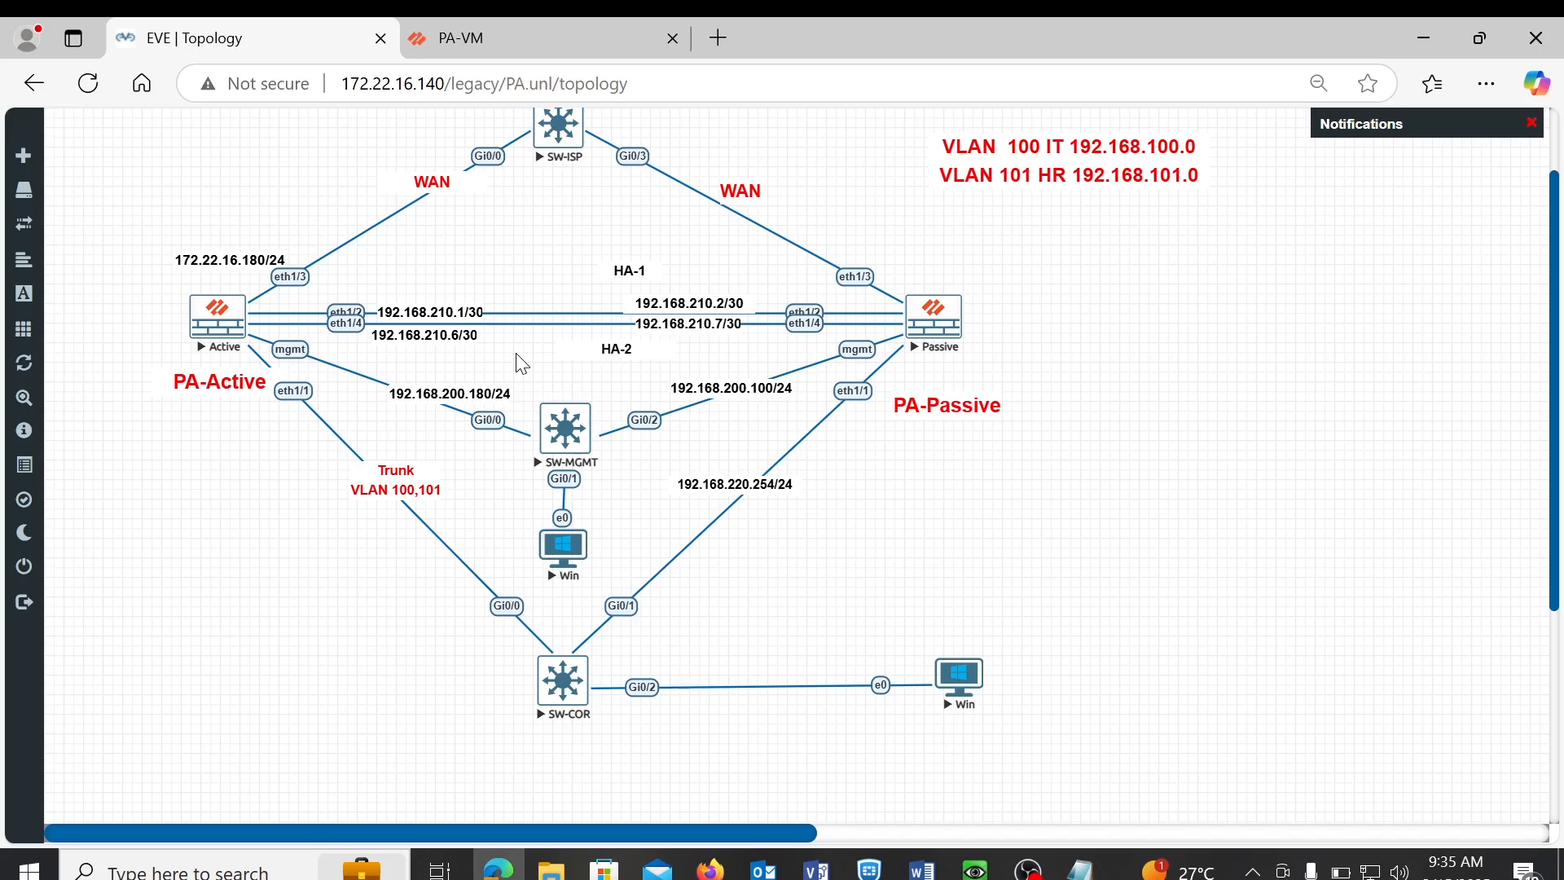
{"action": "left_click", "coordinate": [505, 50]}
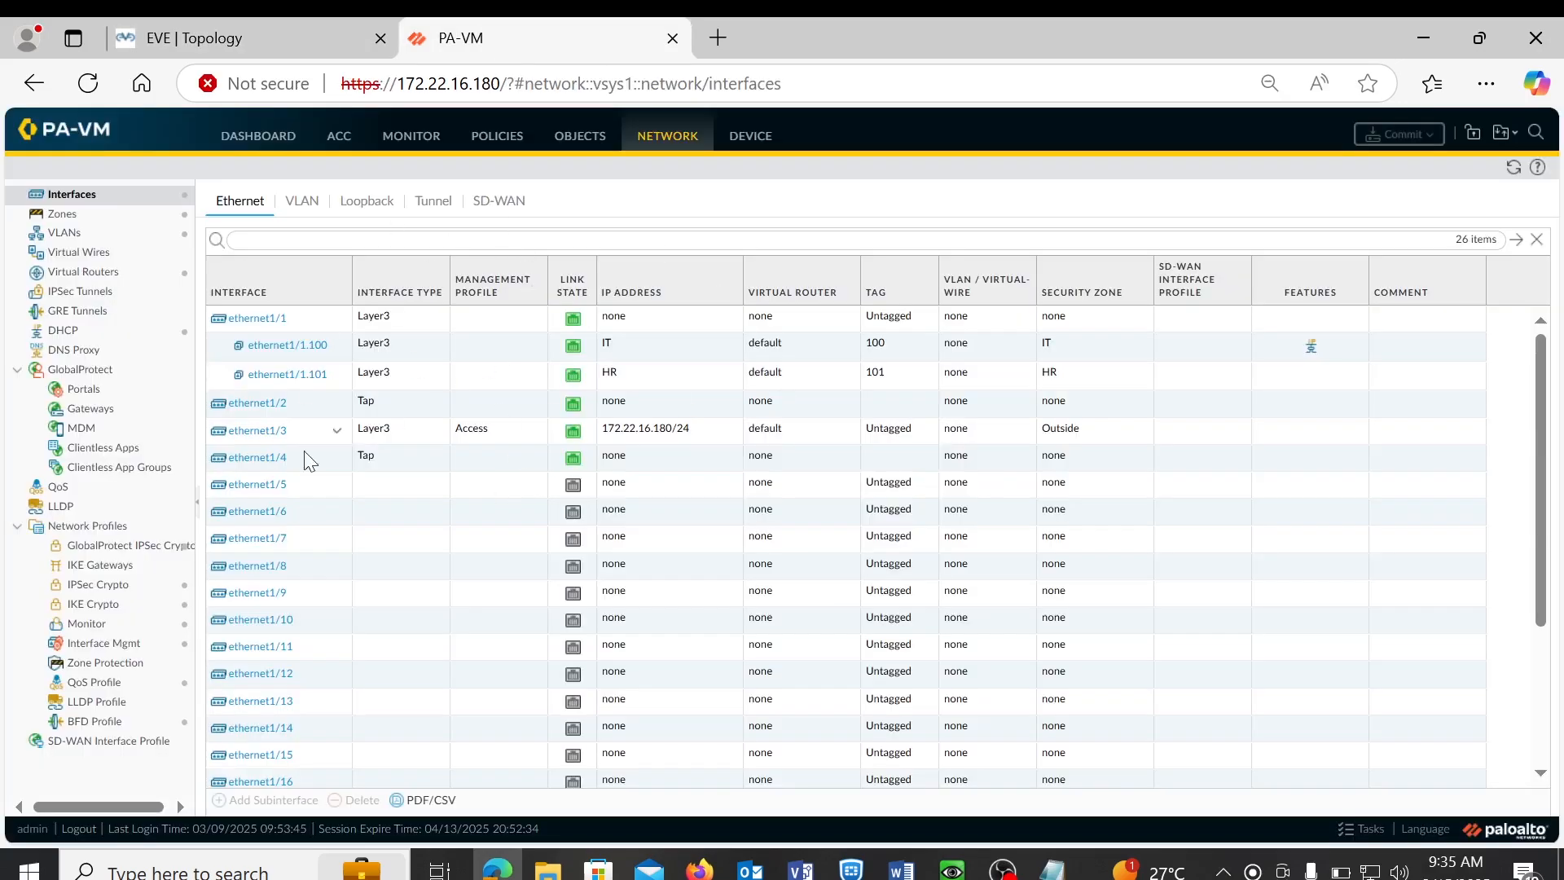
{"action": "left_click", "coordinate": [251, 44]}
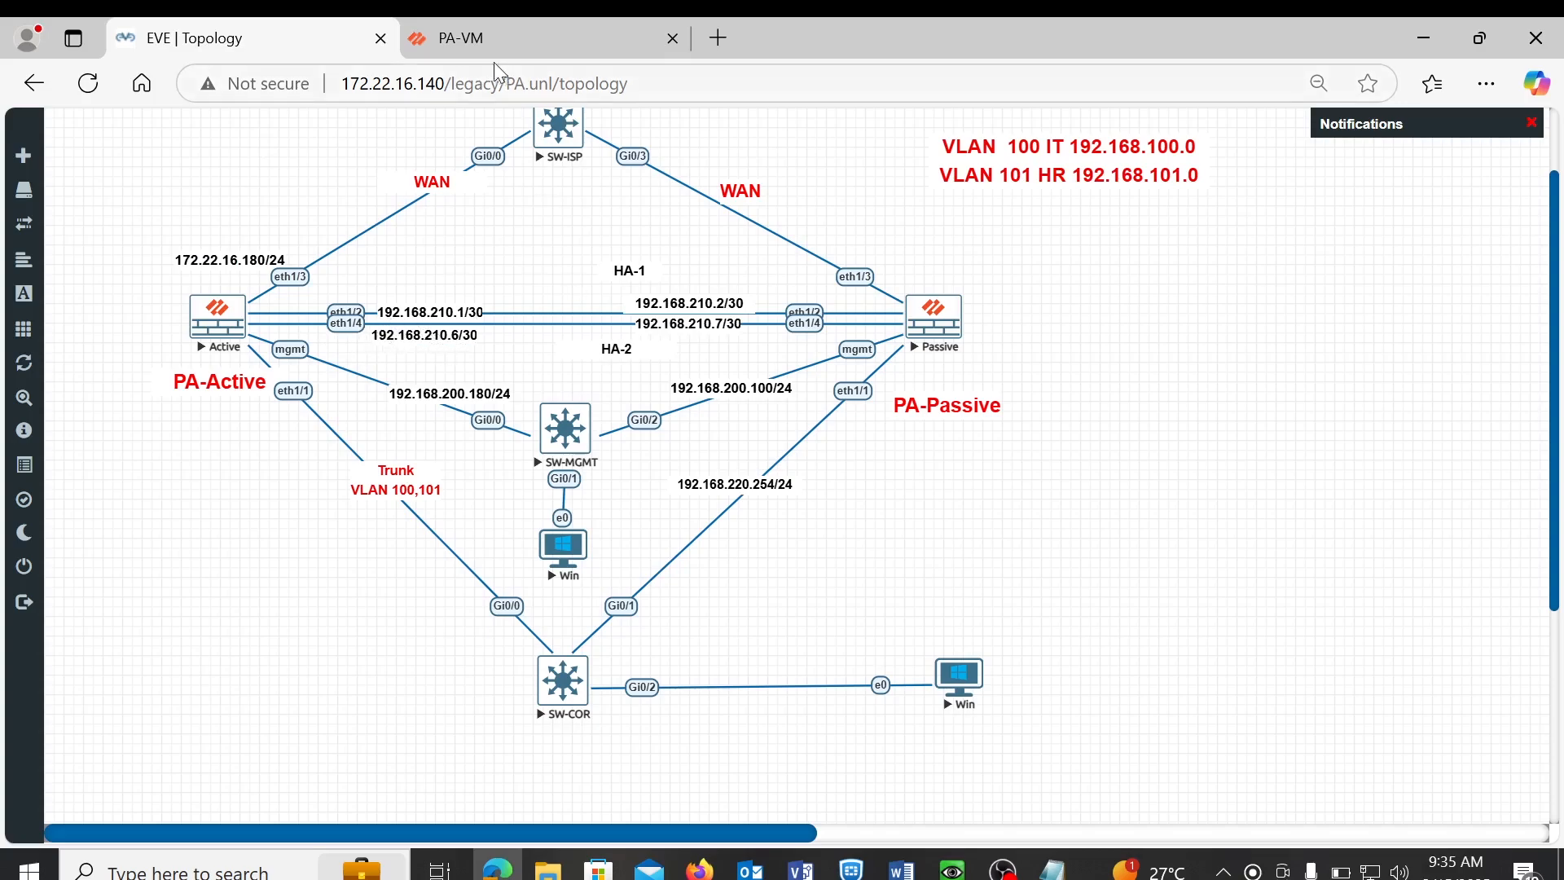
{"action": "left_click", "coordinate": [481, 42]}
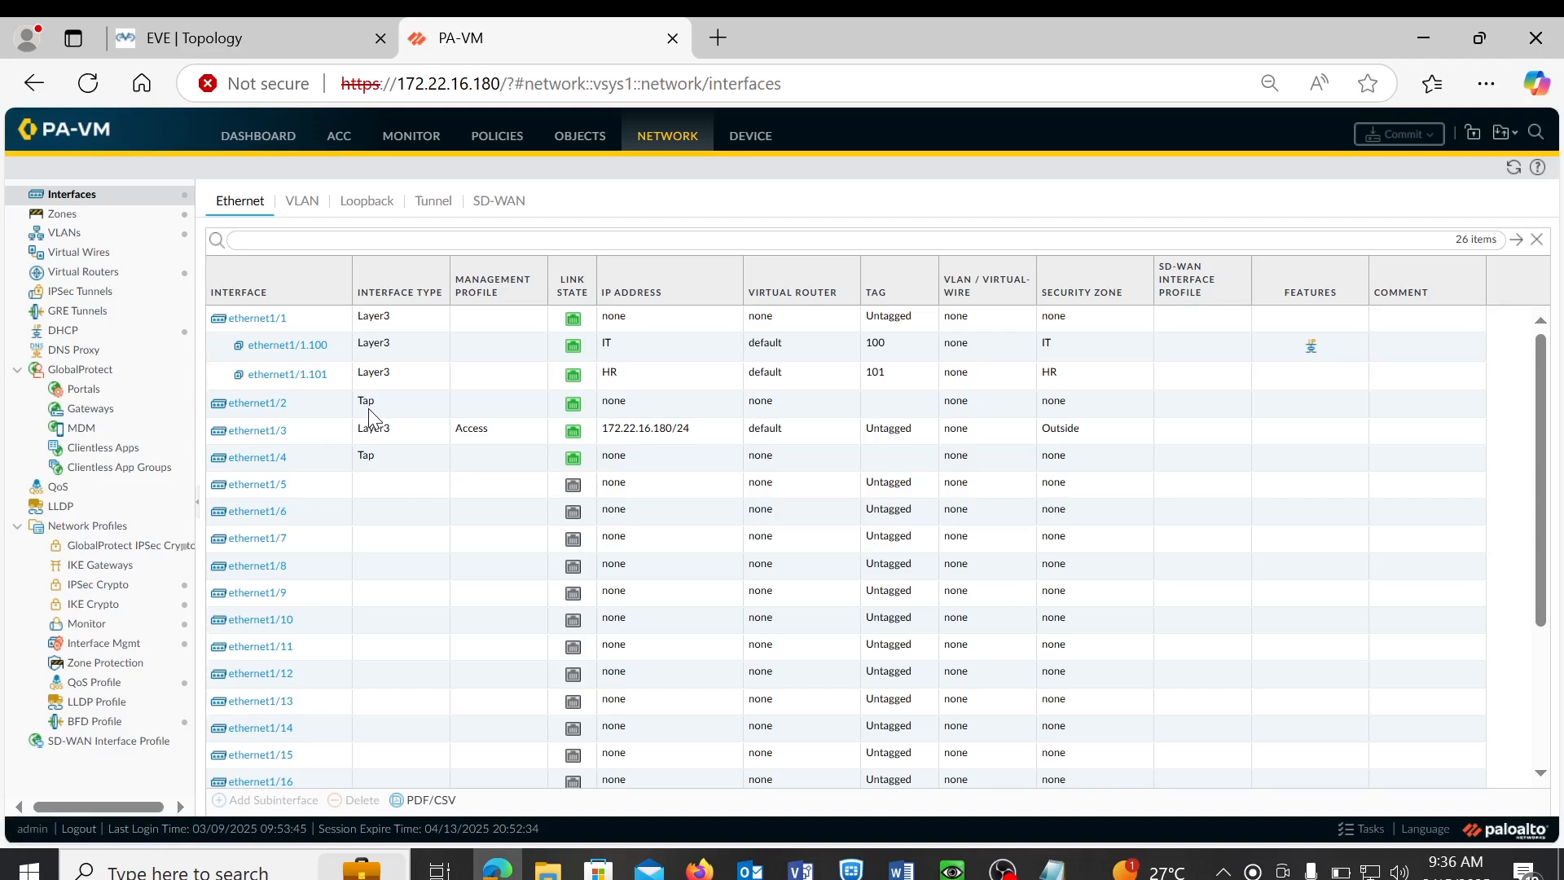
- Change ethernet1/2 and ethernet1/4 interface type from Tap to HA
{"action": "left_click", "coordinate": [256, 405]}
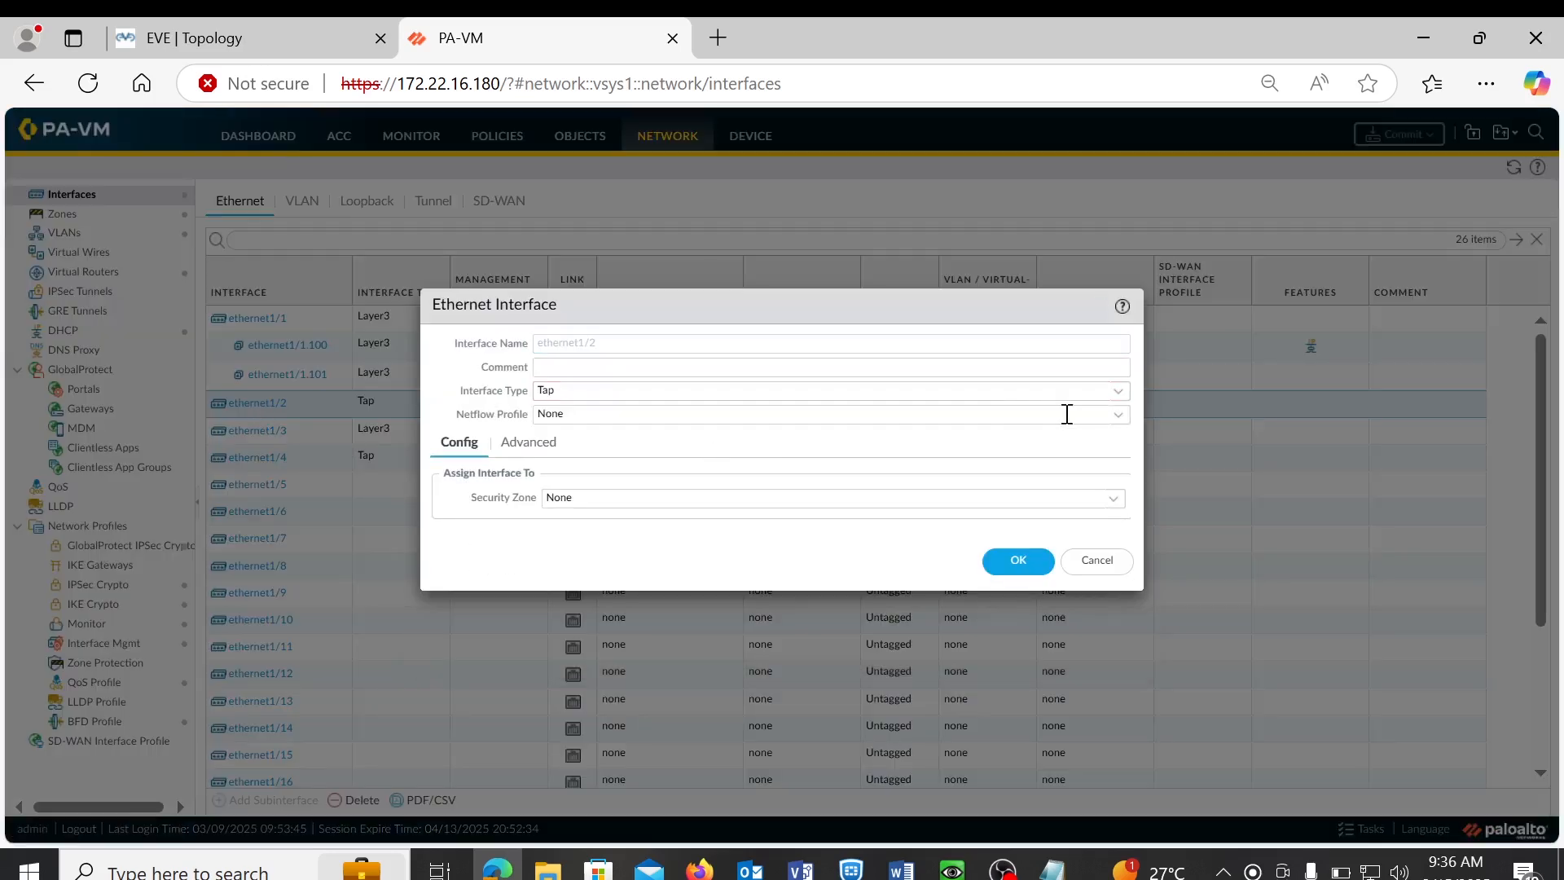
{"action": "left_click", "coordinate": [1119, 398]}
{"action": "left_click", "coordinate": [596, 439]}
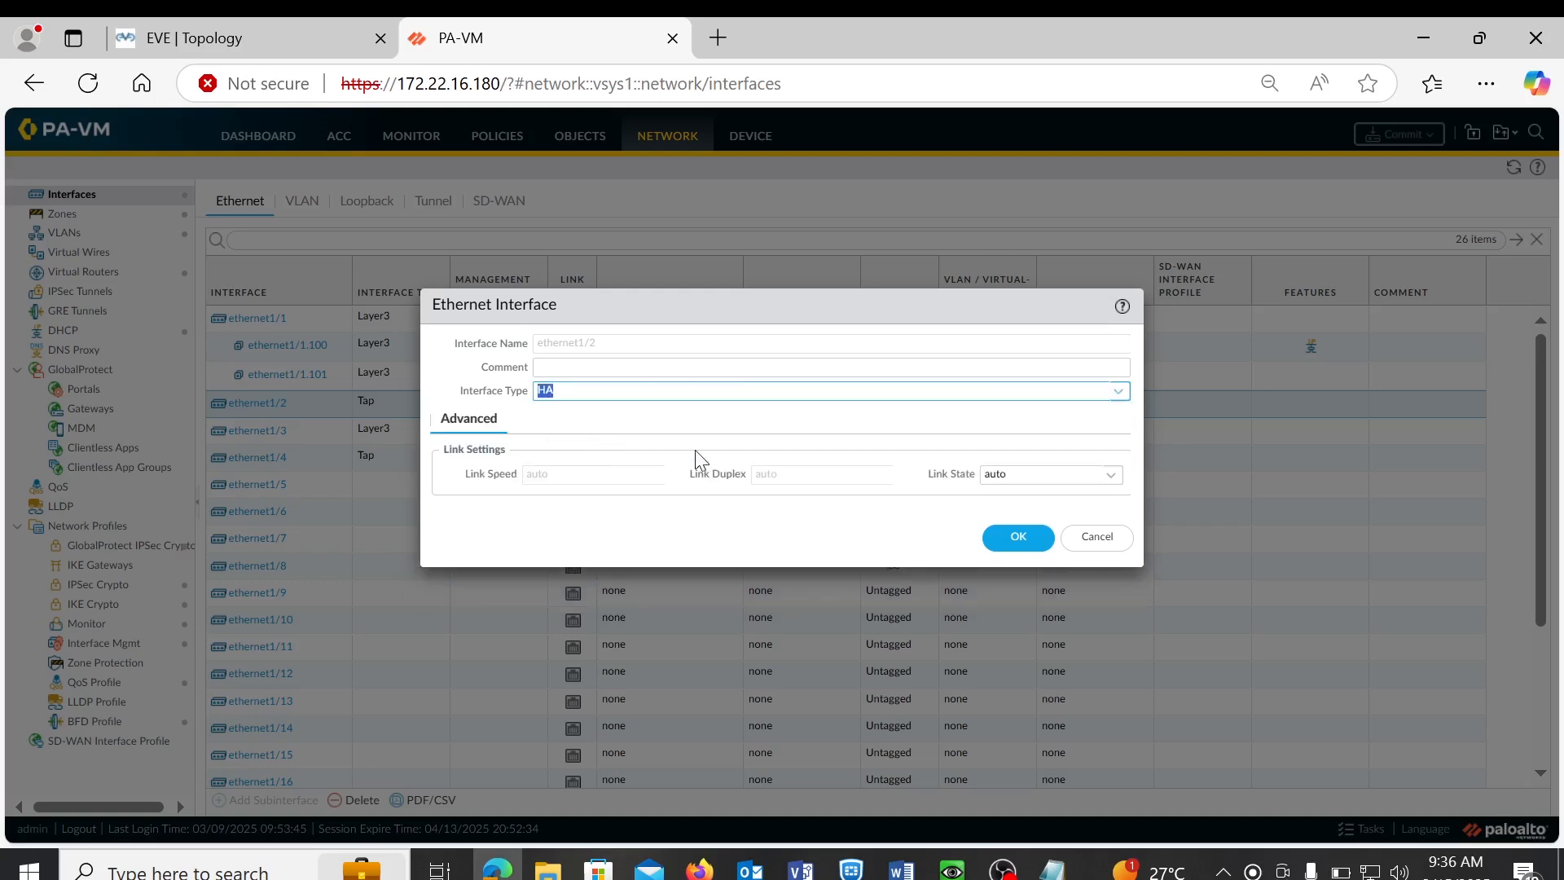
{"action": "left_click", "coordinate": [1018, 536]}
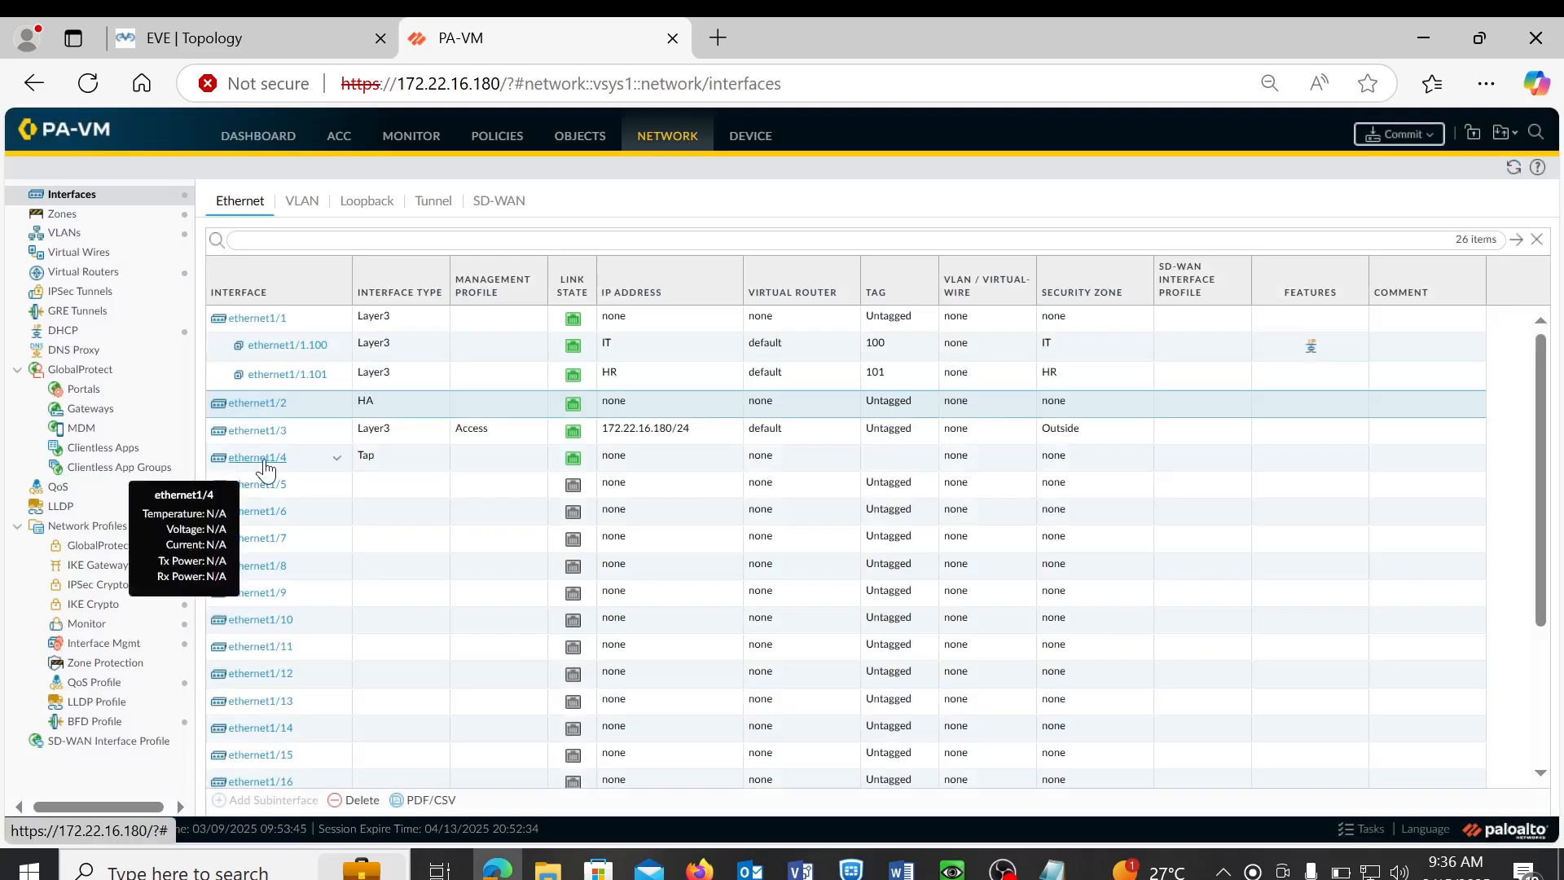
{"action": "left_click", "coordinate": [266, 470]}
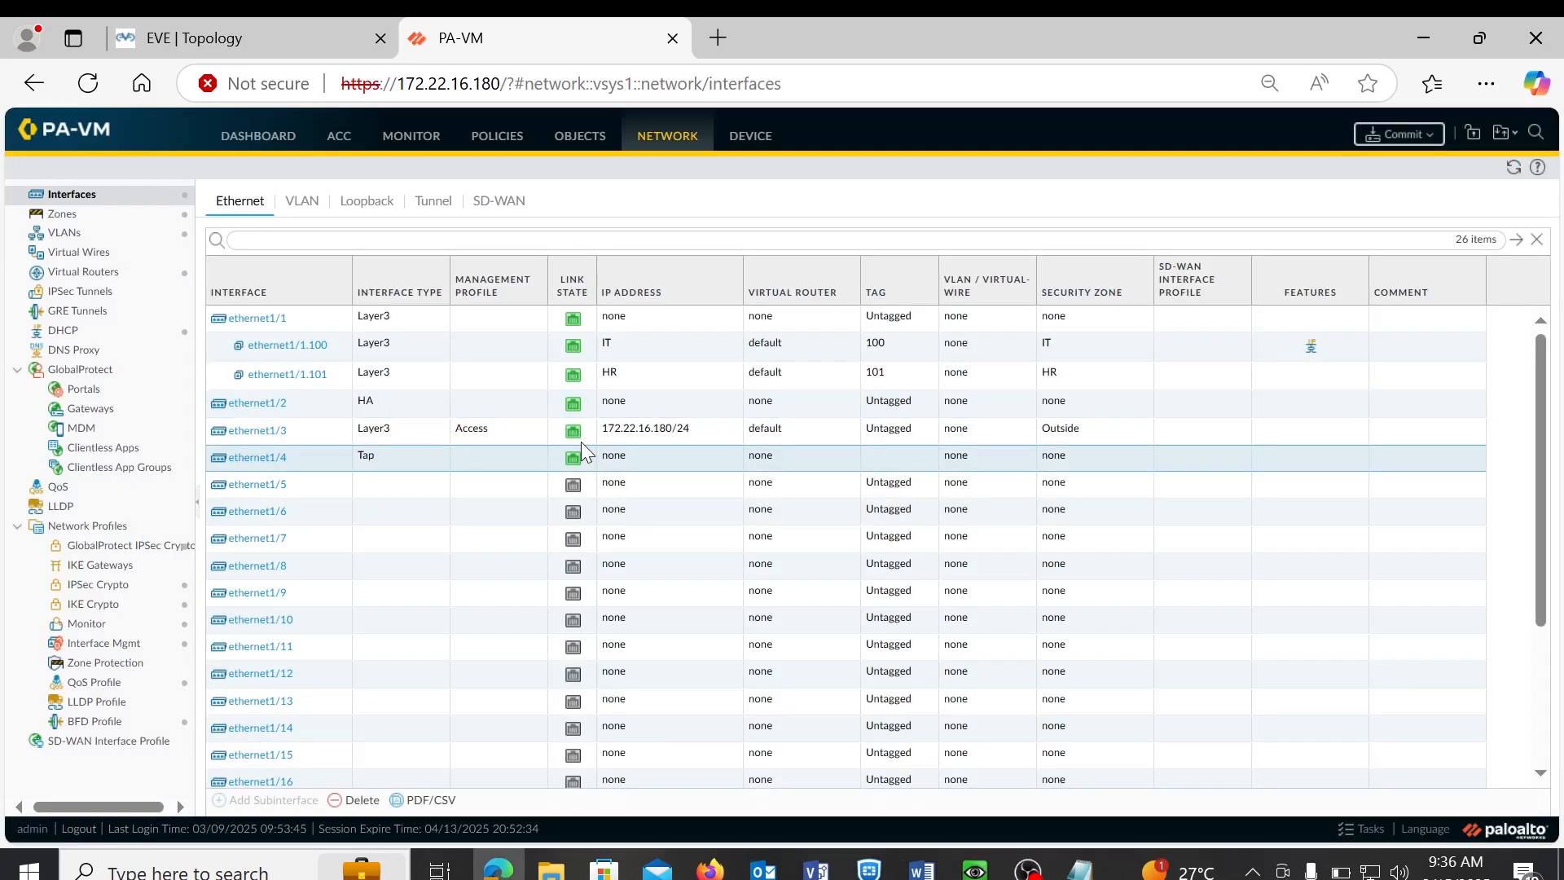
{"action": "left_click", "coordinate": [259, 460]}
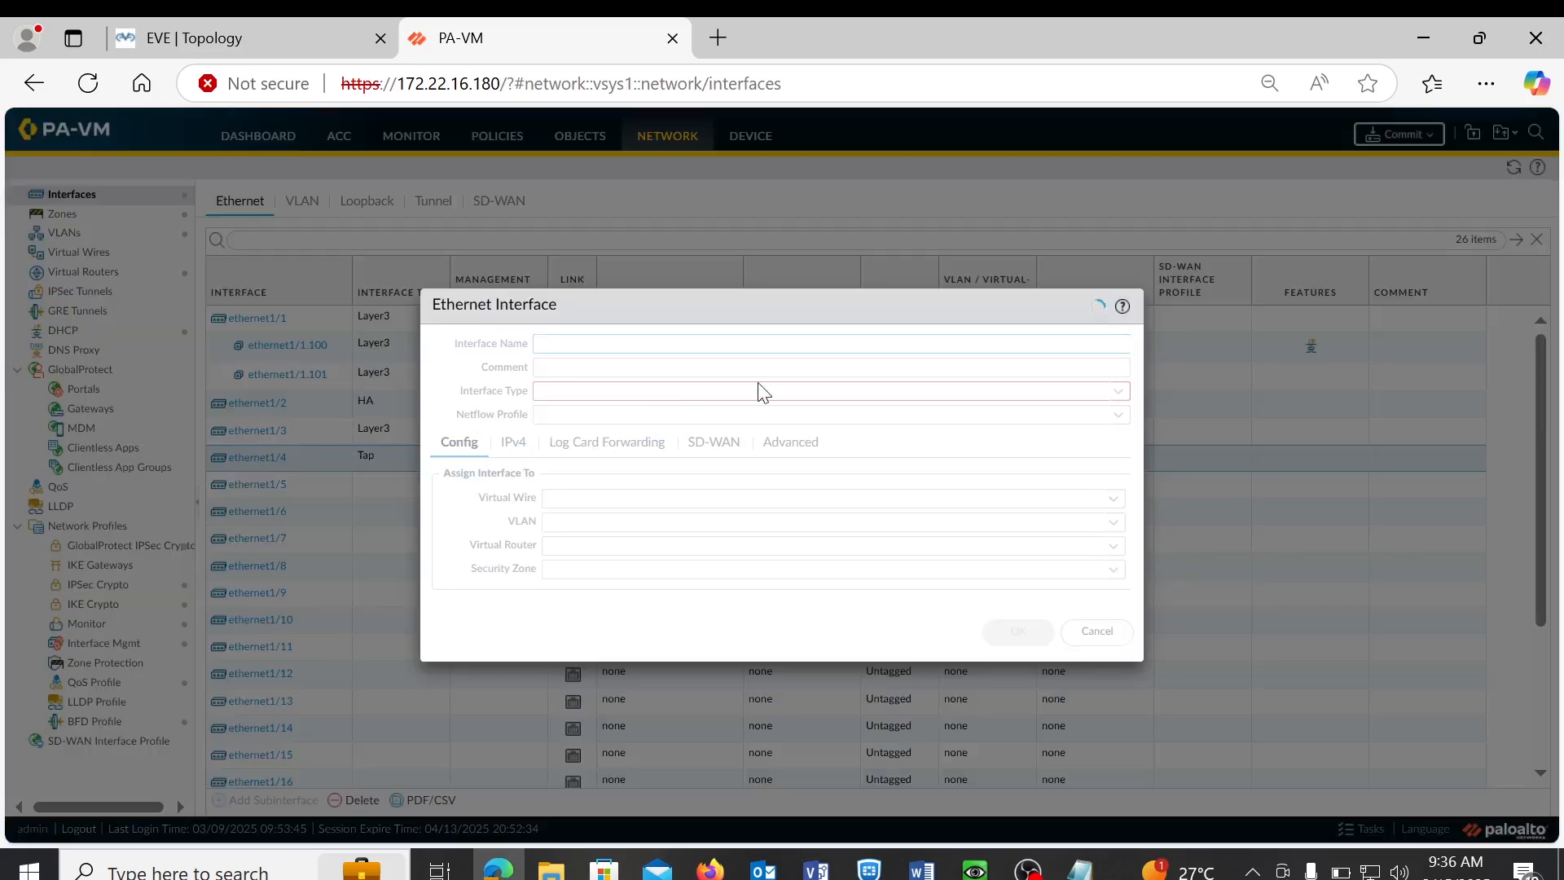
{"action": "left_click", "coordinate": [1125, 401]}
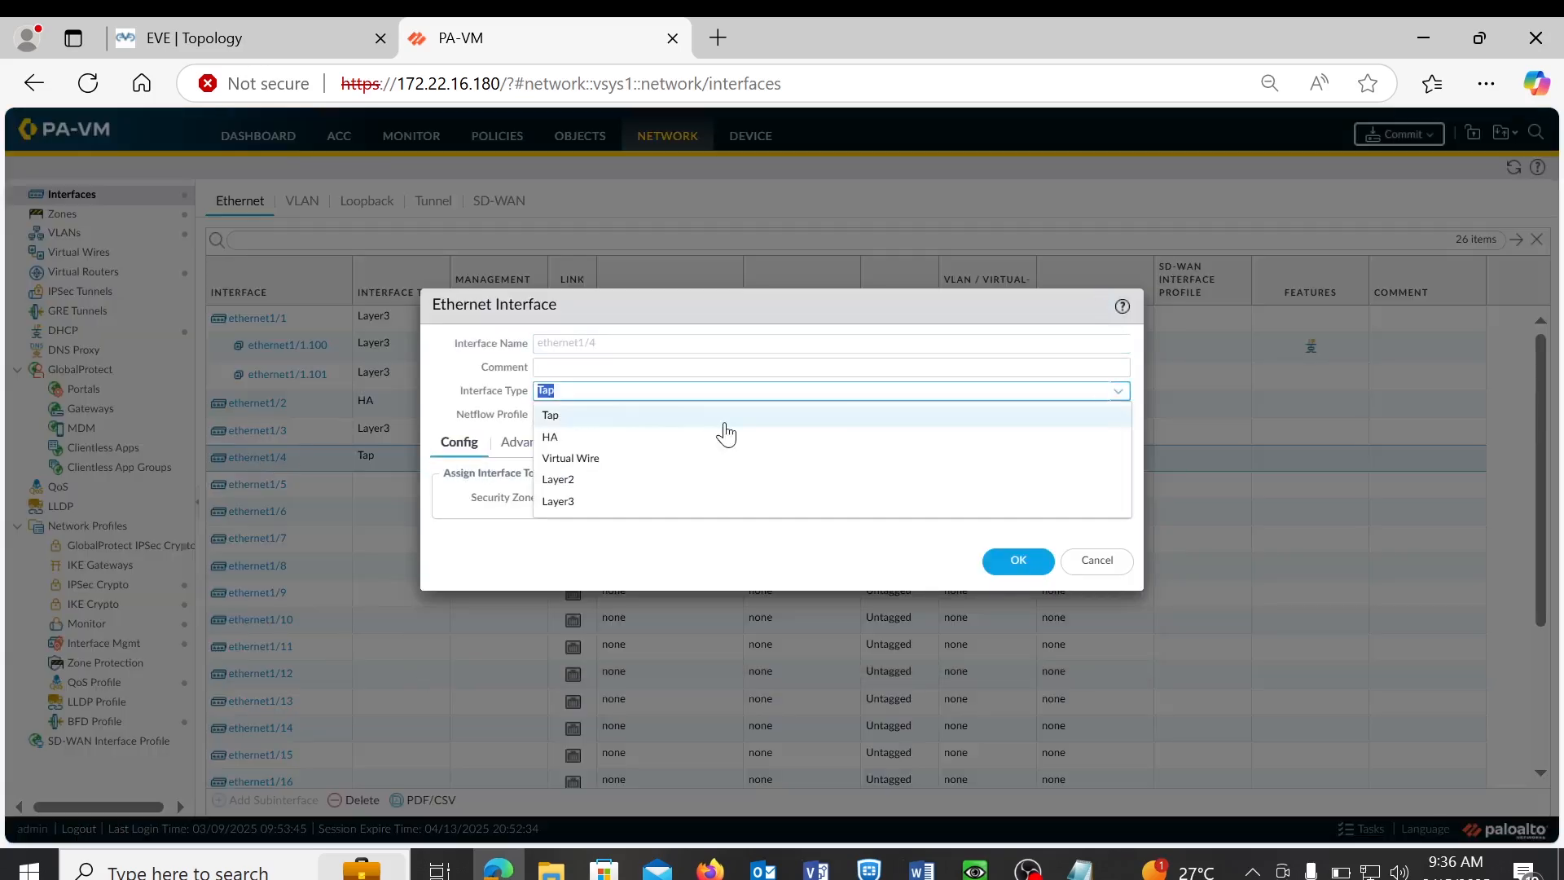
{"action": "left_click", "coordinate": [620, 444]}
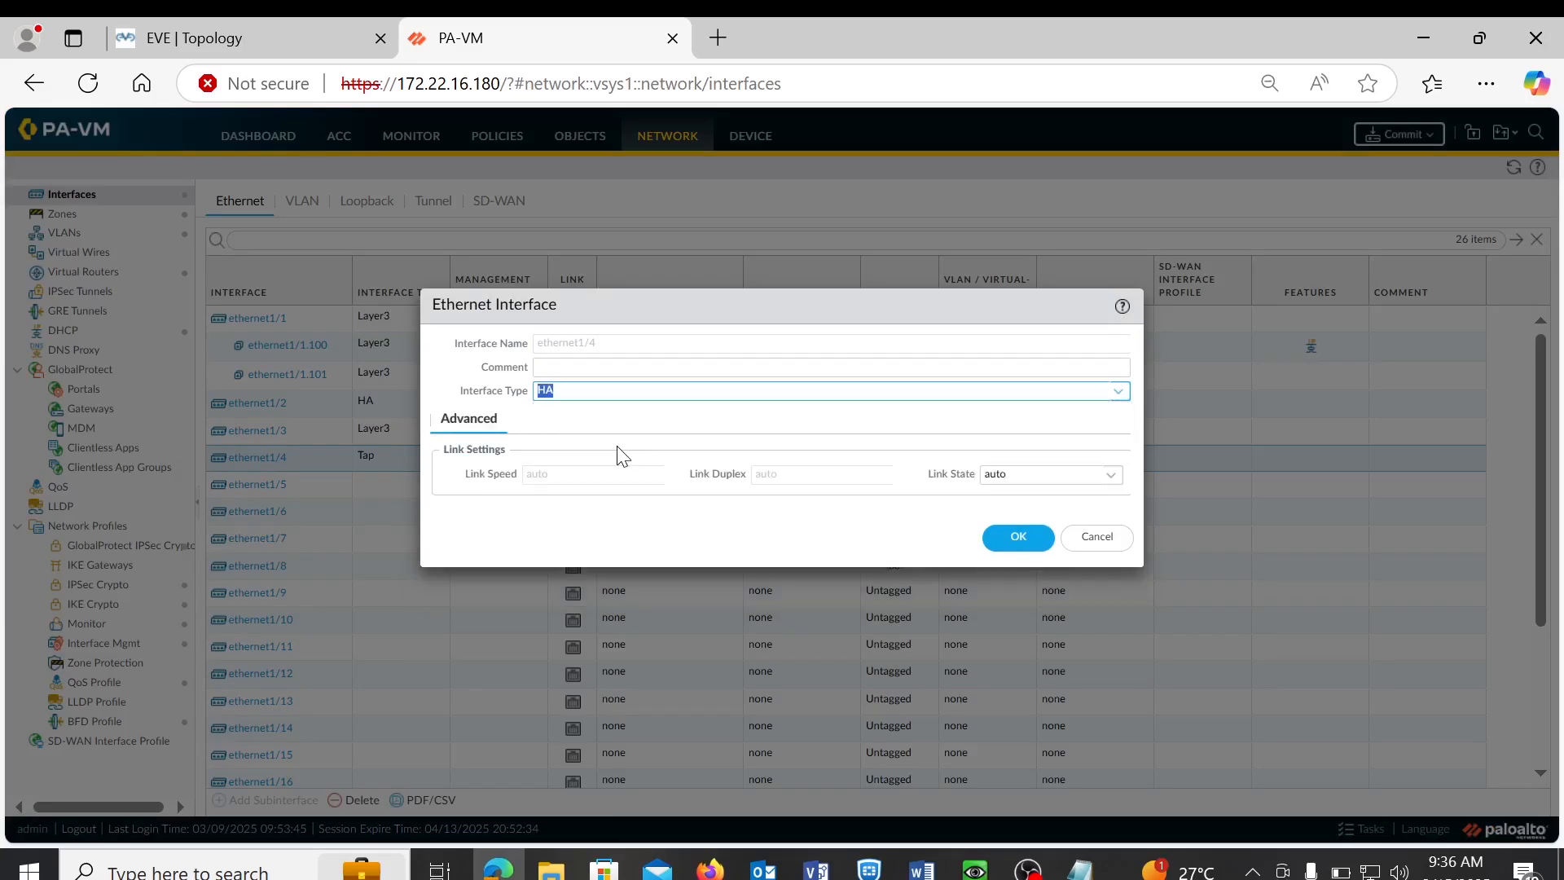
{"action": "left_click", "coordinate": [1018, 536]}
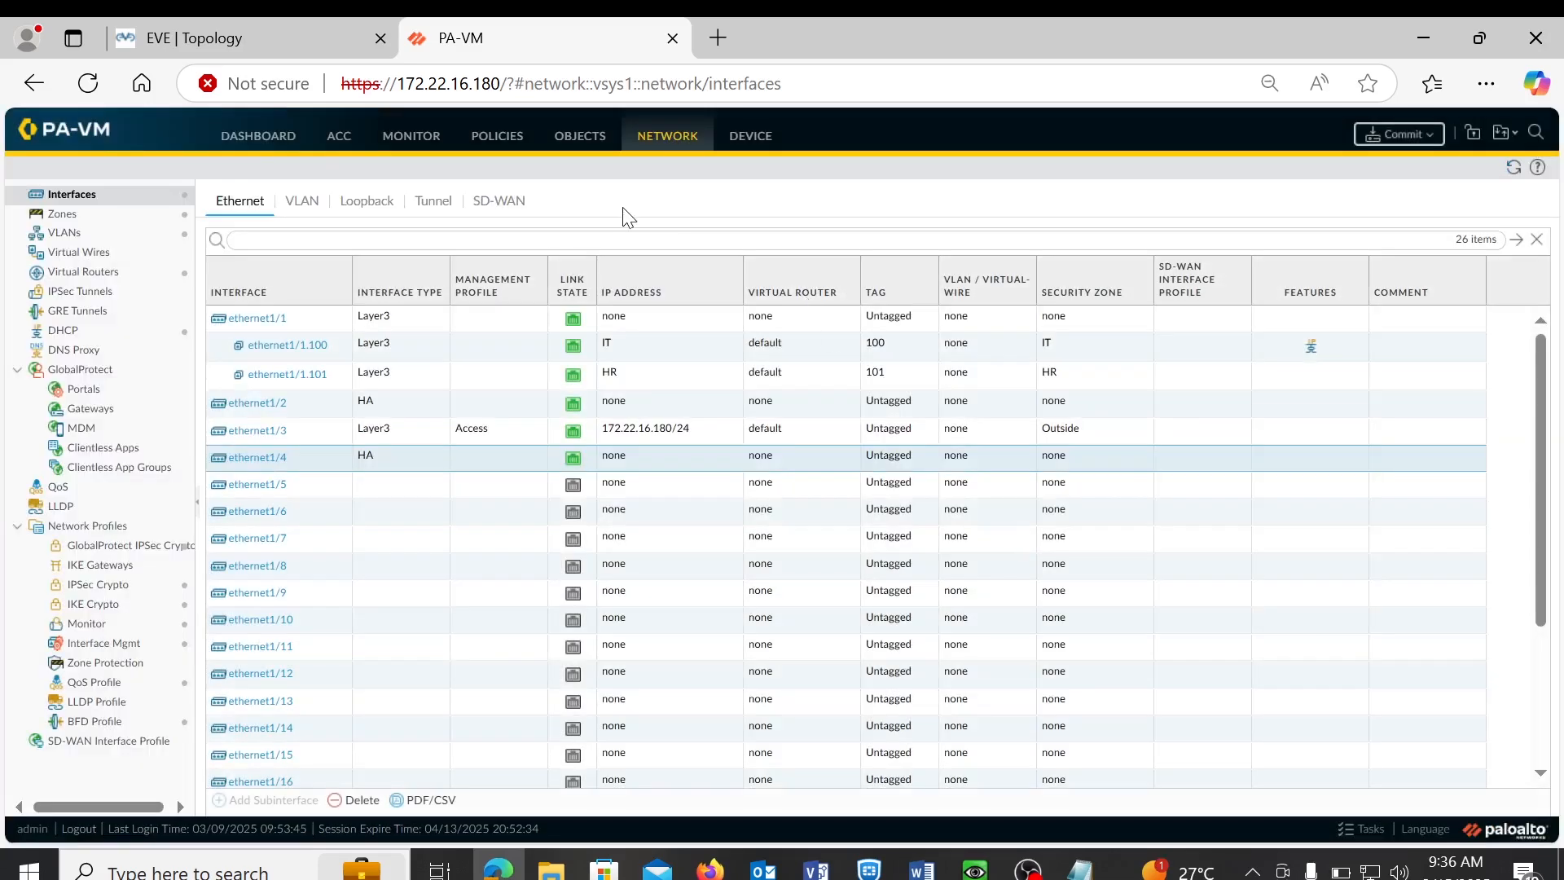
- Enable HA in Device > High Availability > General Setup, keeping Group ID 1 and Active Passive
{"action": "left_click", "coordinate": [763, 147]}
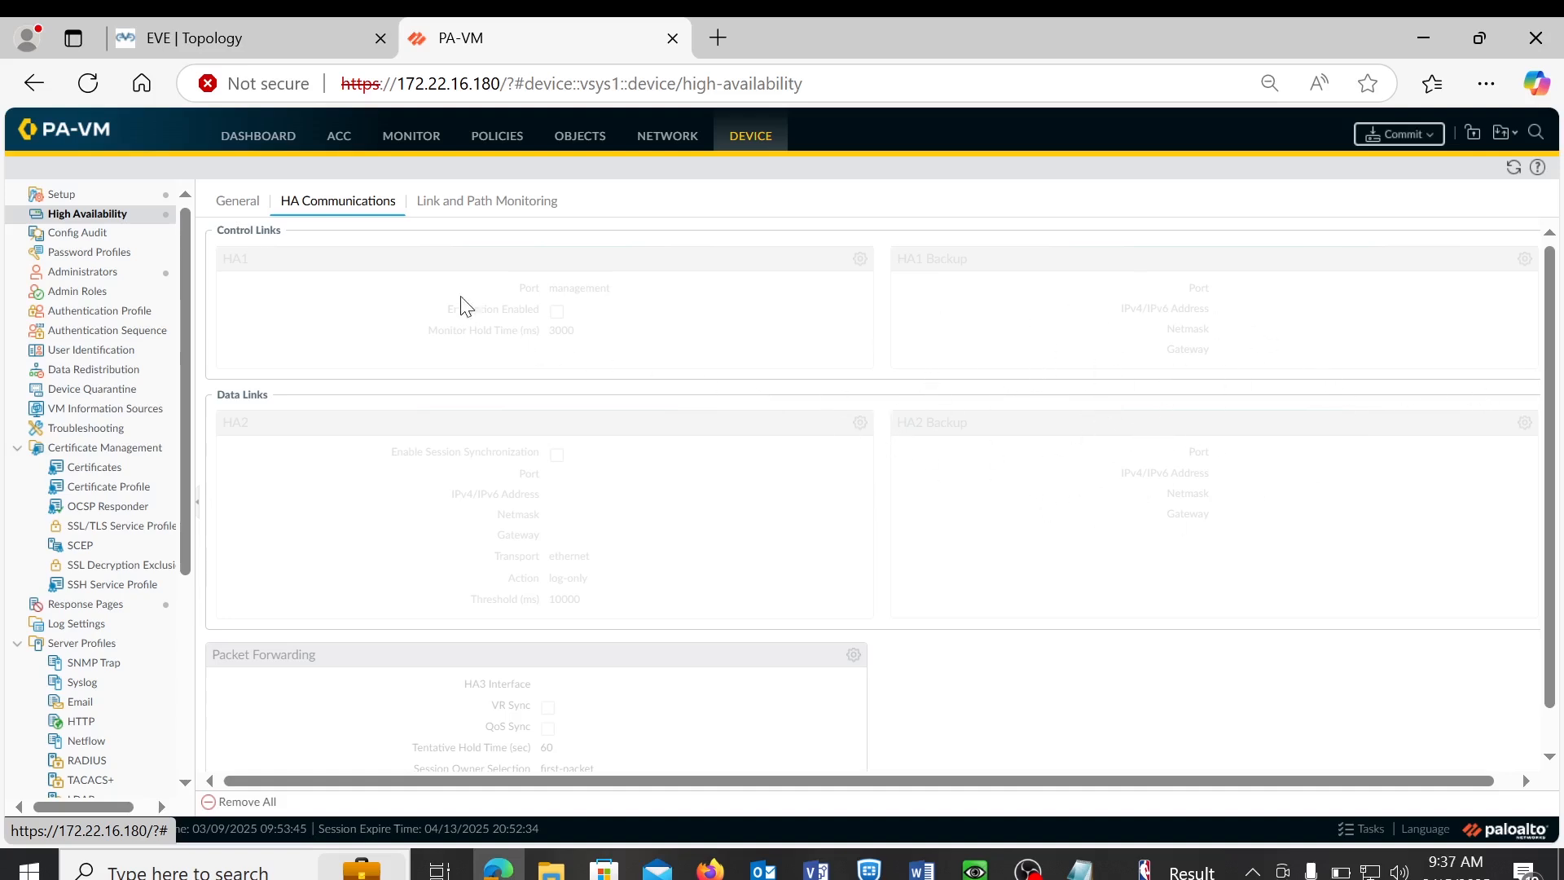
{"action": "left_click", "coordinate": [244, 204]}
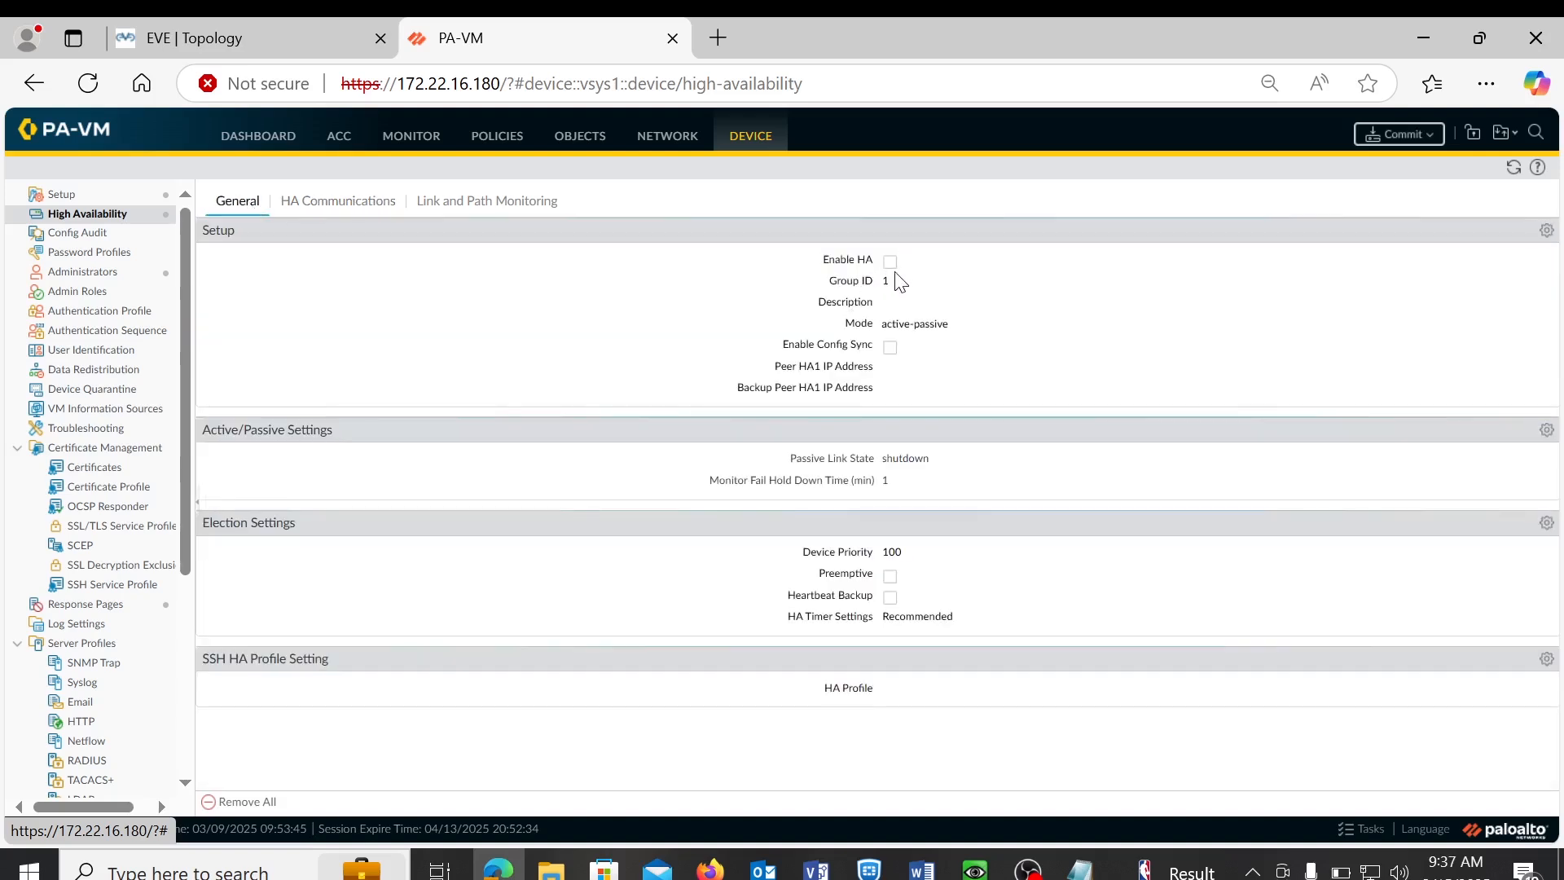
{"action": "left_click", "coordinate": [1546, 231]}
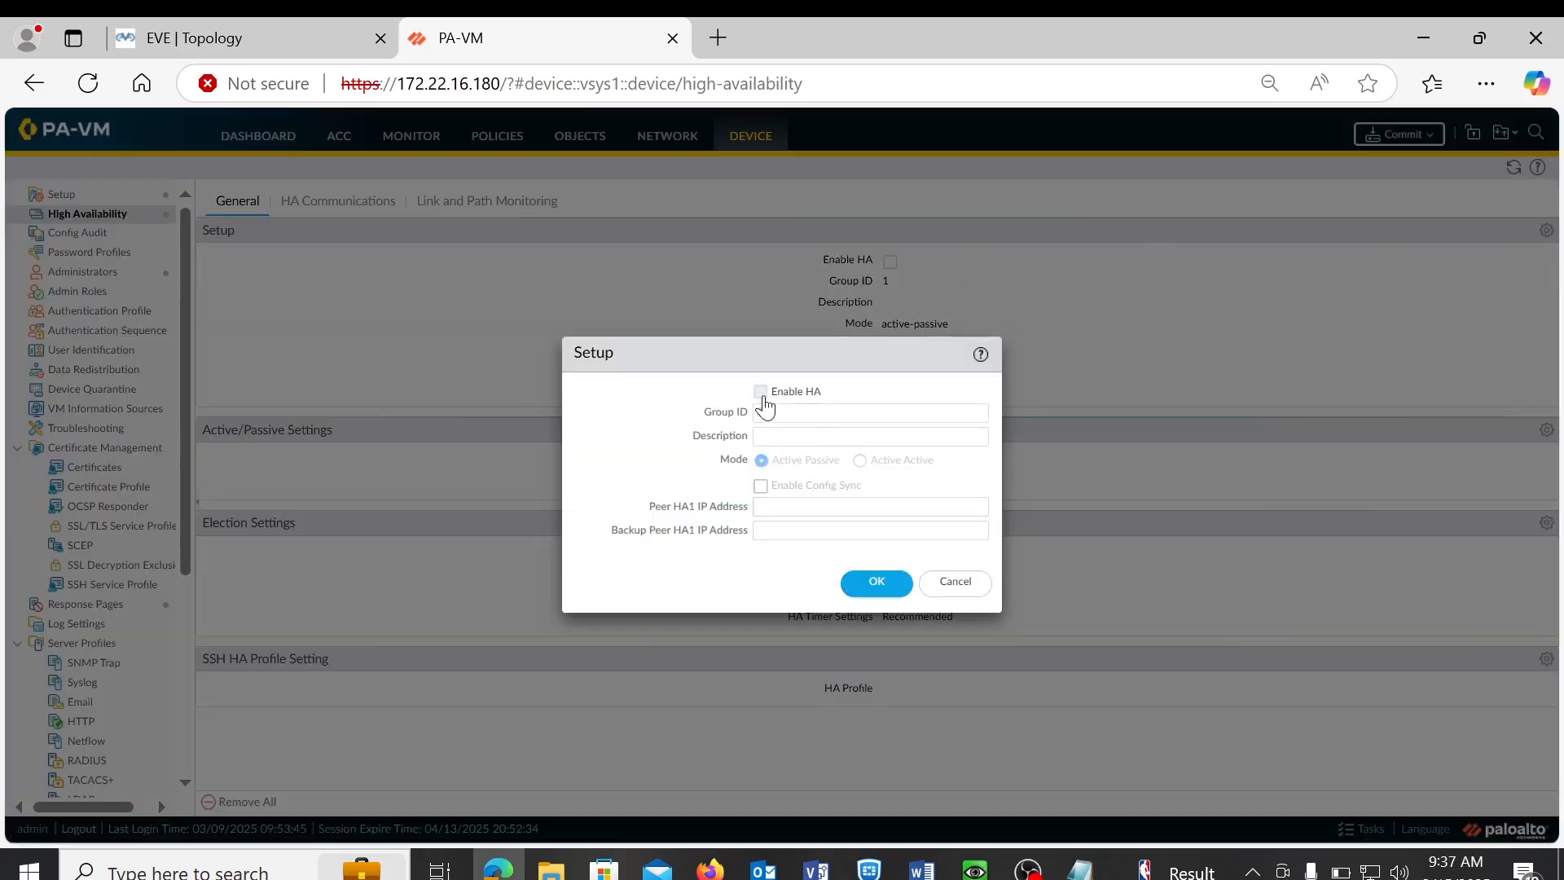
{"action": "left_click", "coordinate": [763, 393]}
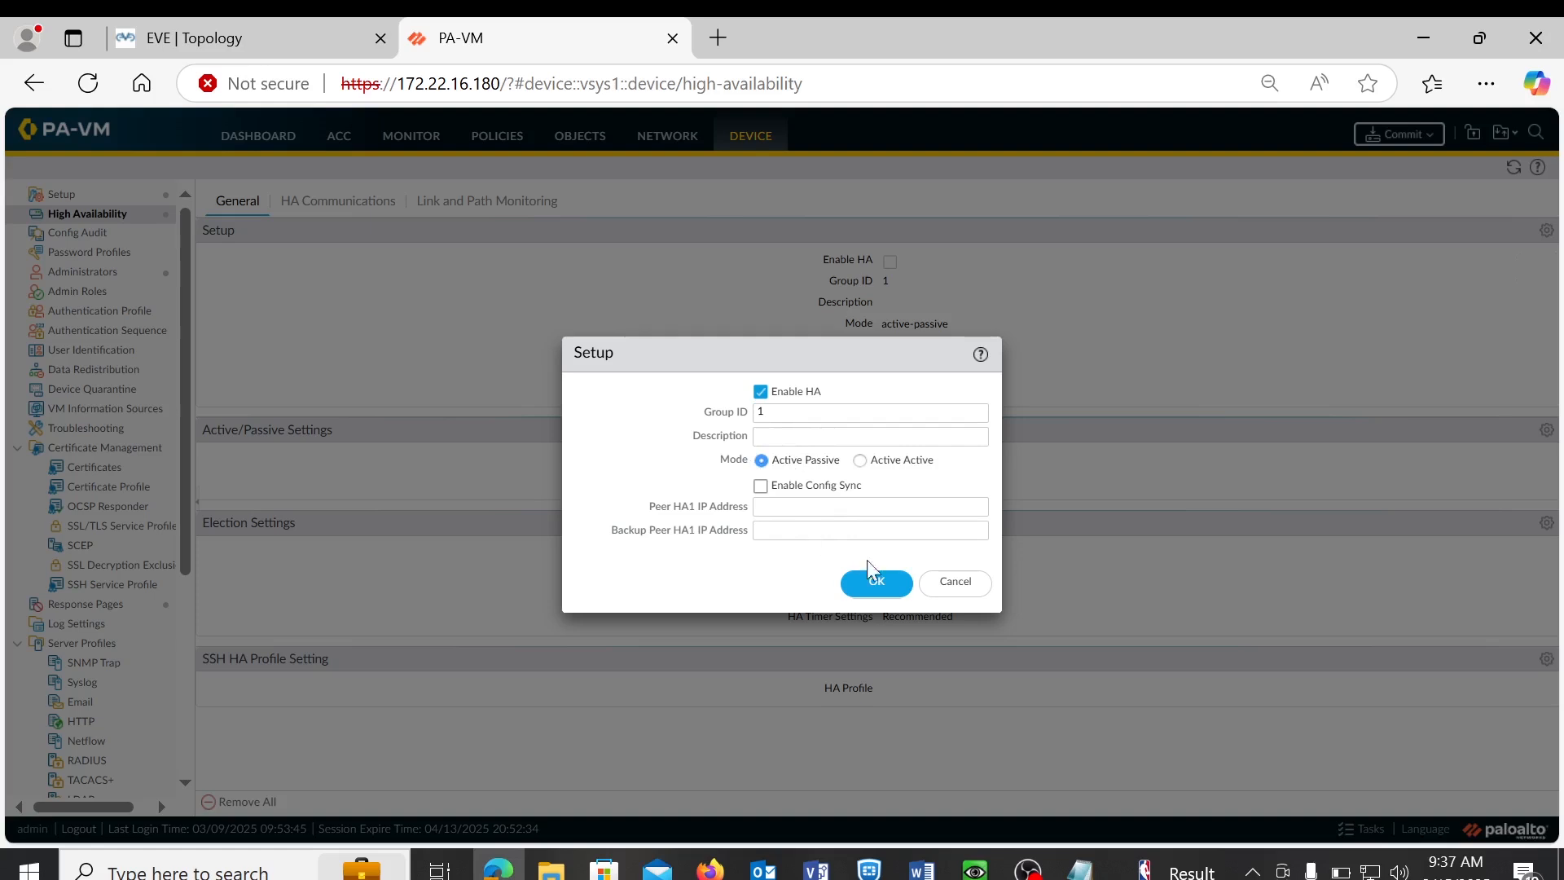
{"action": "left_click", "coordinate": [877, 585]}
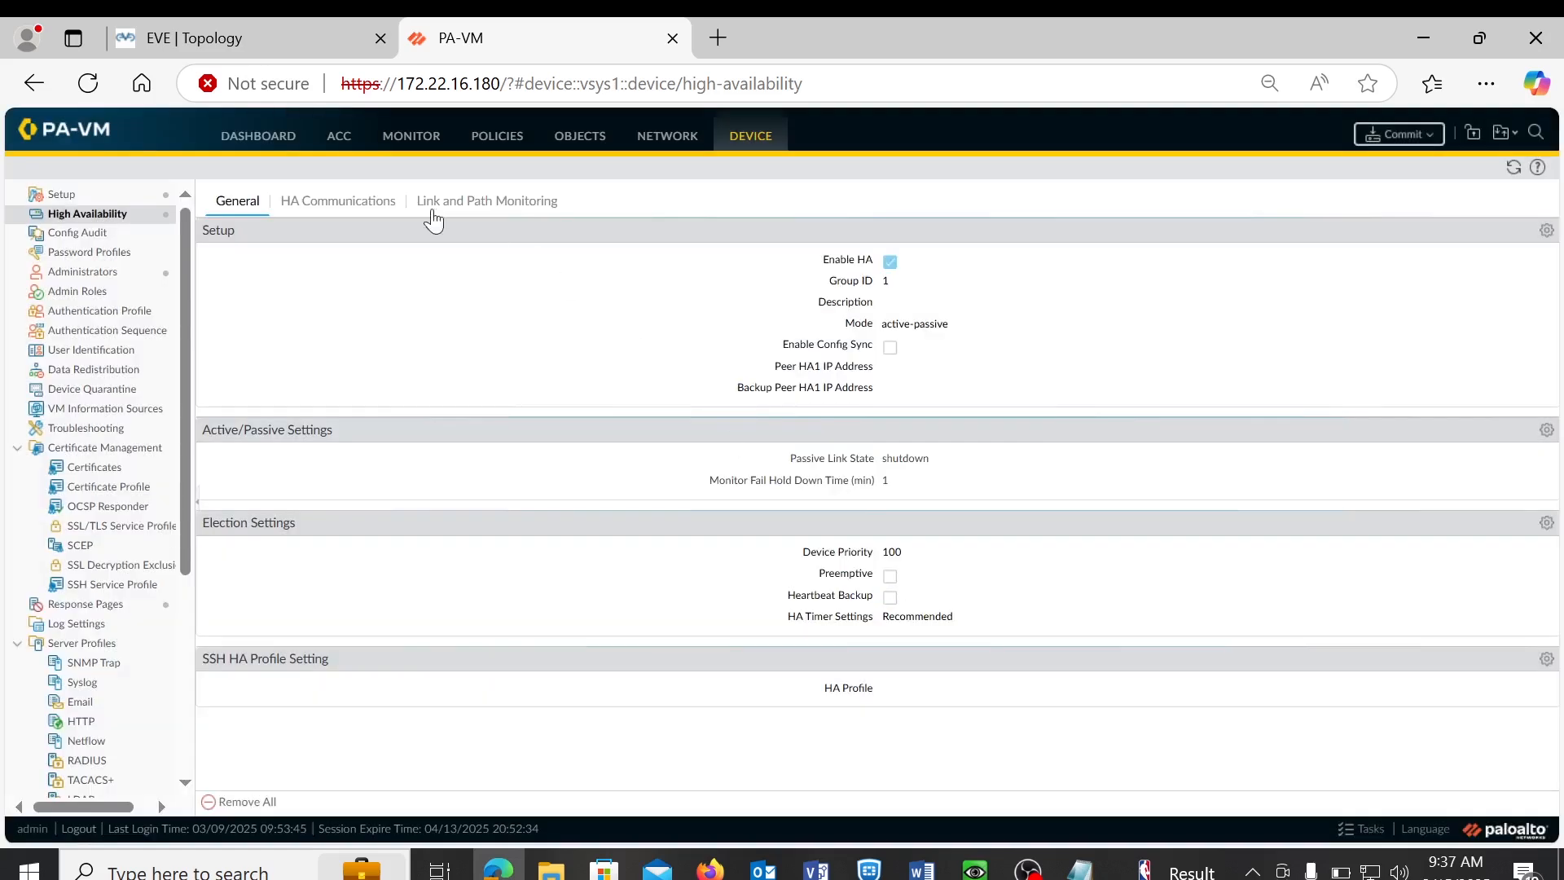
- In HA Communications, edit the HA1 control link and select ethernet1/2 as its port
{"action": "left_click", "coordinate": [337, 204]}
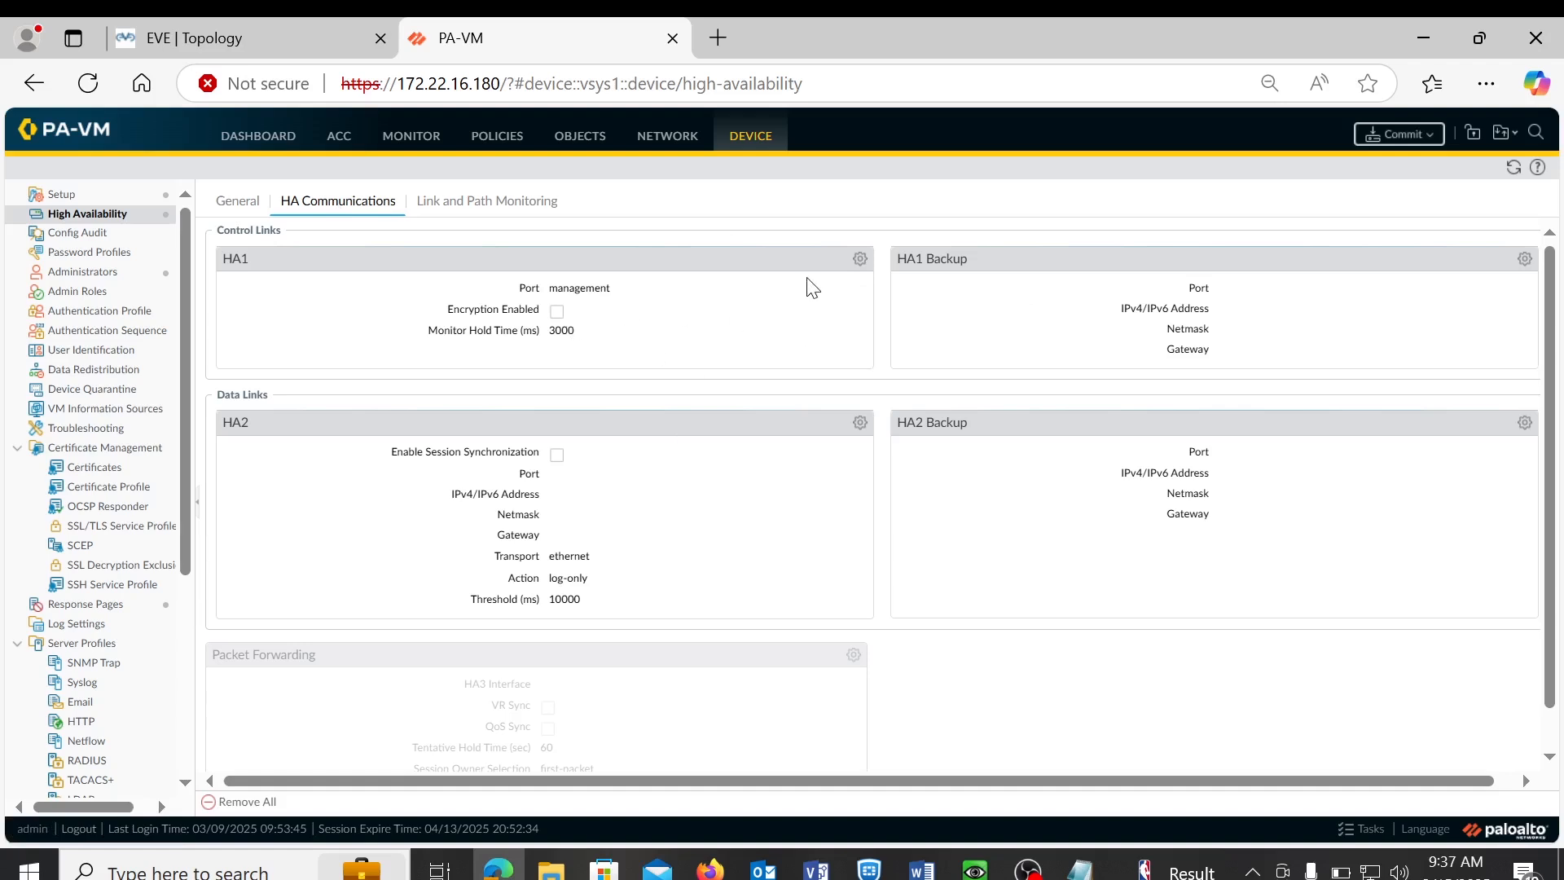
{"action": "left_click", "coordinate": [853, 265]}
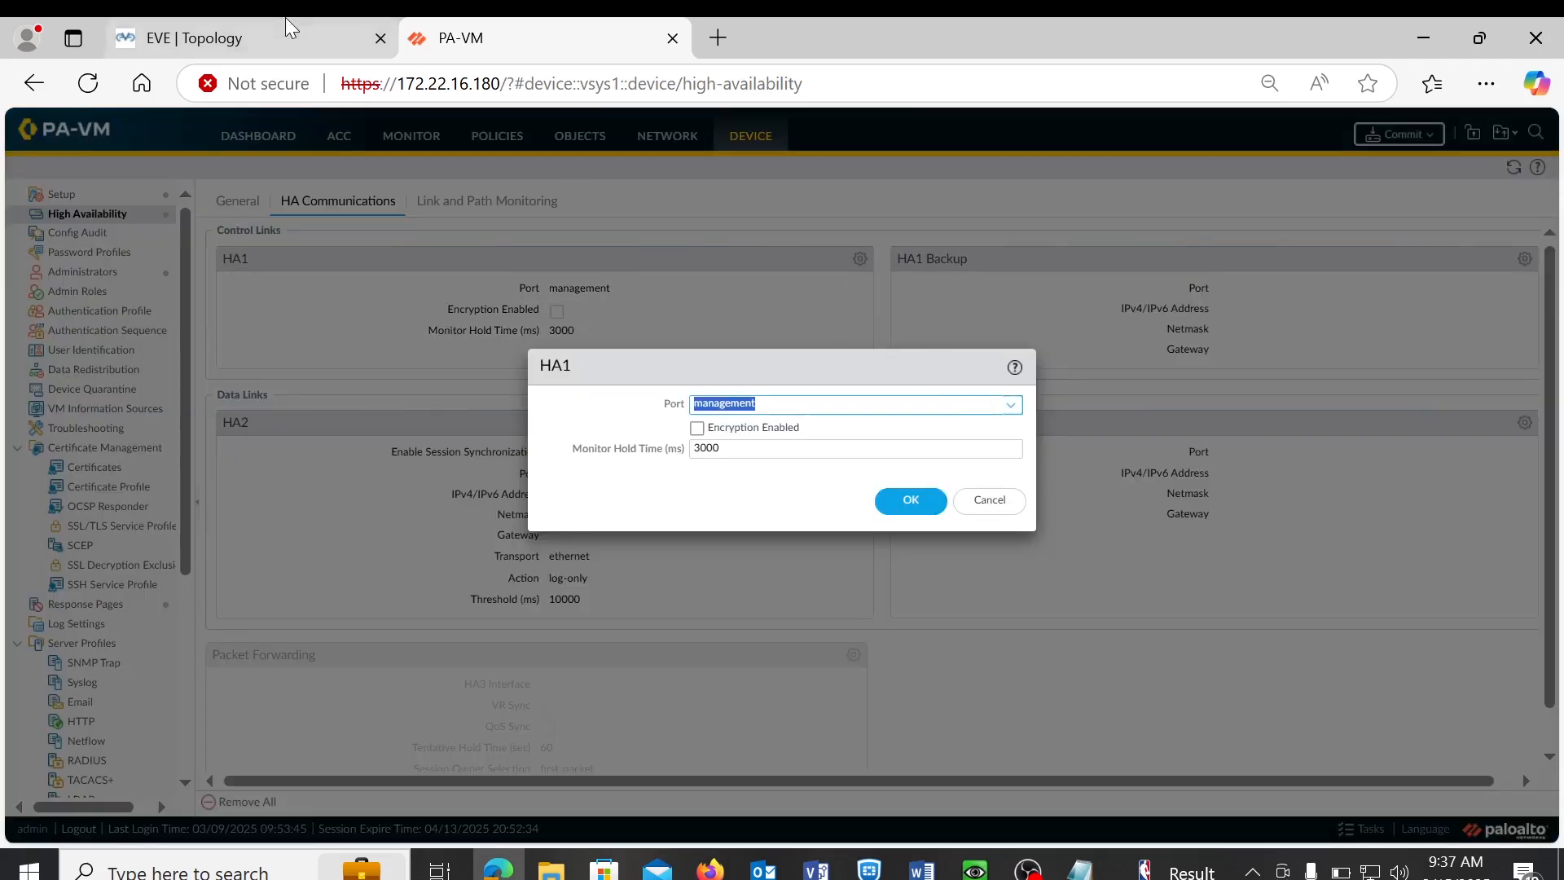
{"action": "left_click", "coordinate": [230, 46]}
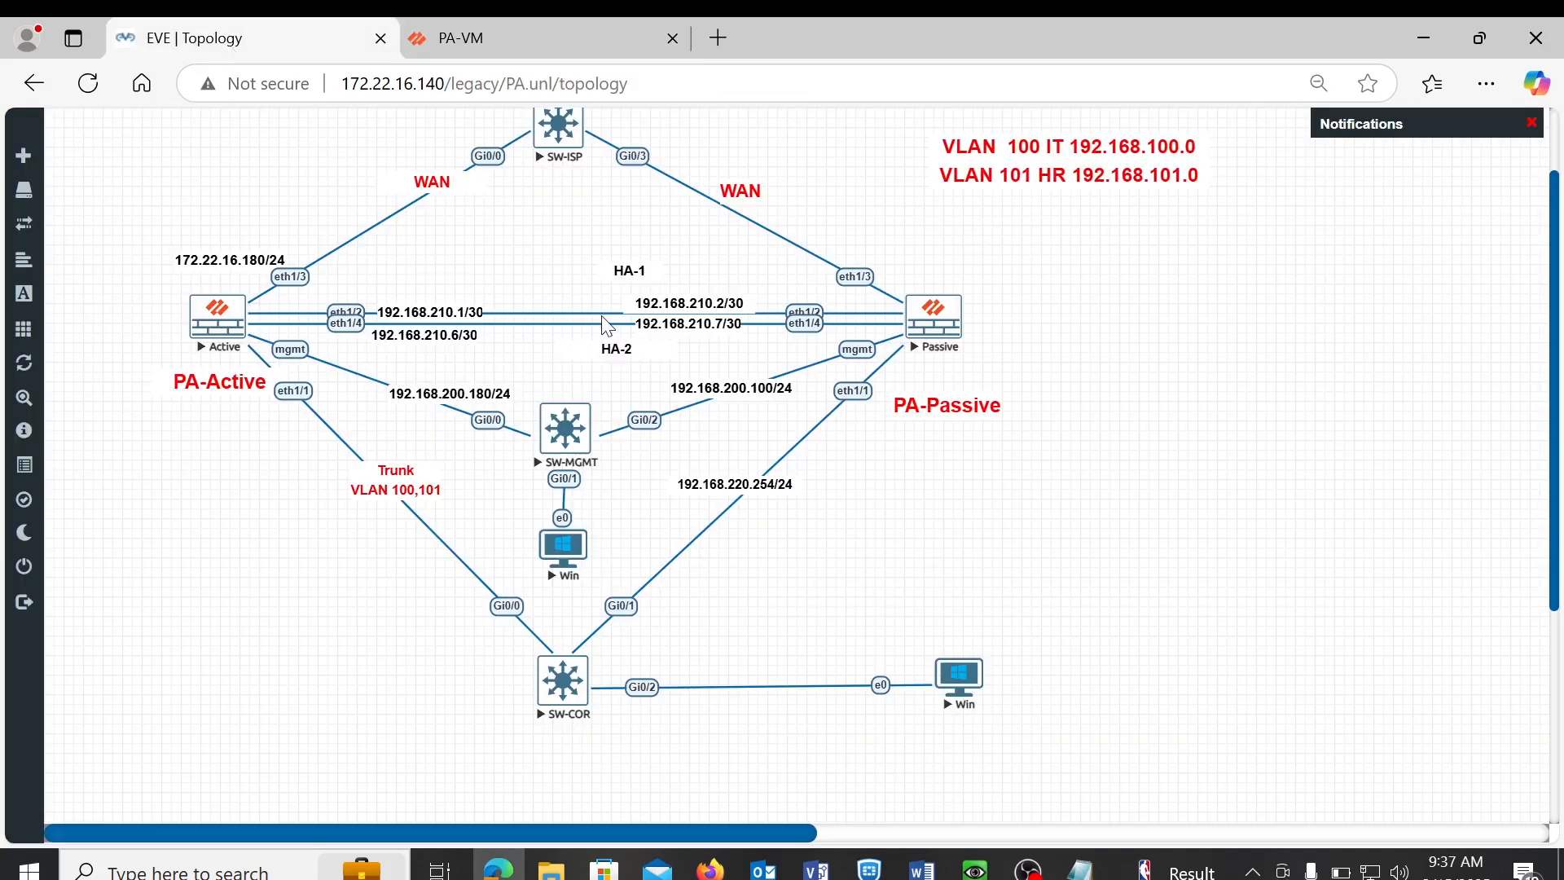
{"action": "left_click", "coordinate": [547, 38]}
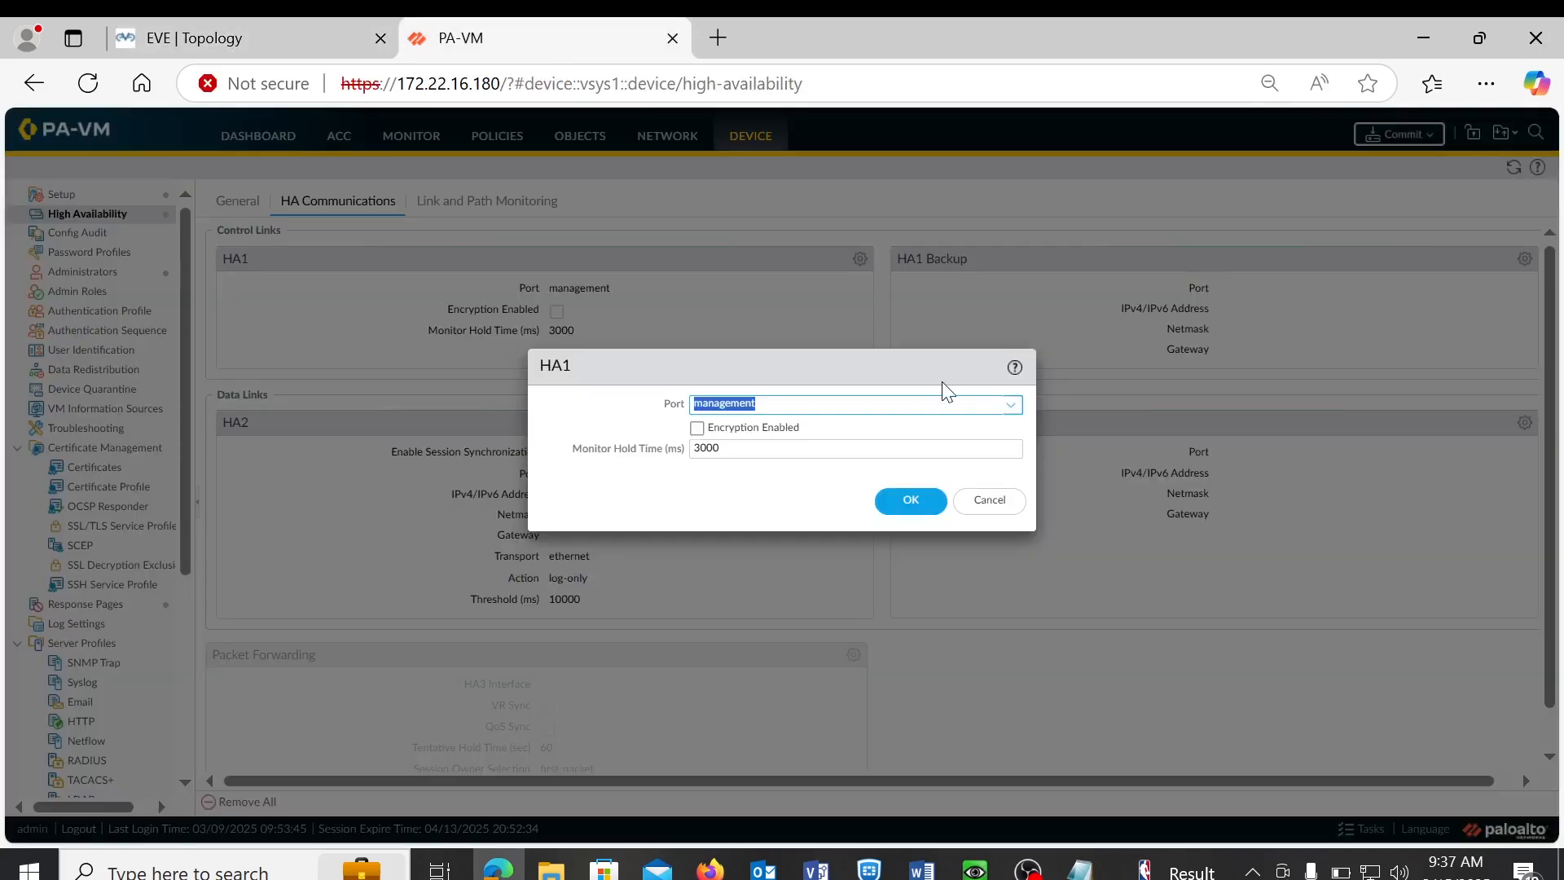
{"action": "left_click", "coordinate": [1011, 407]}
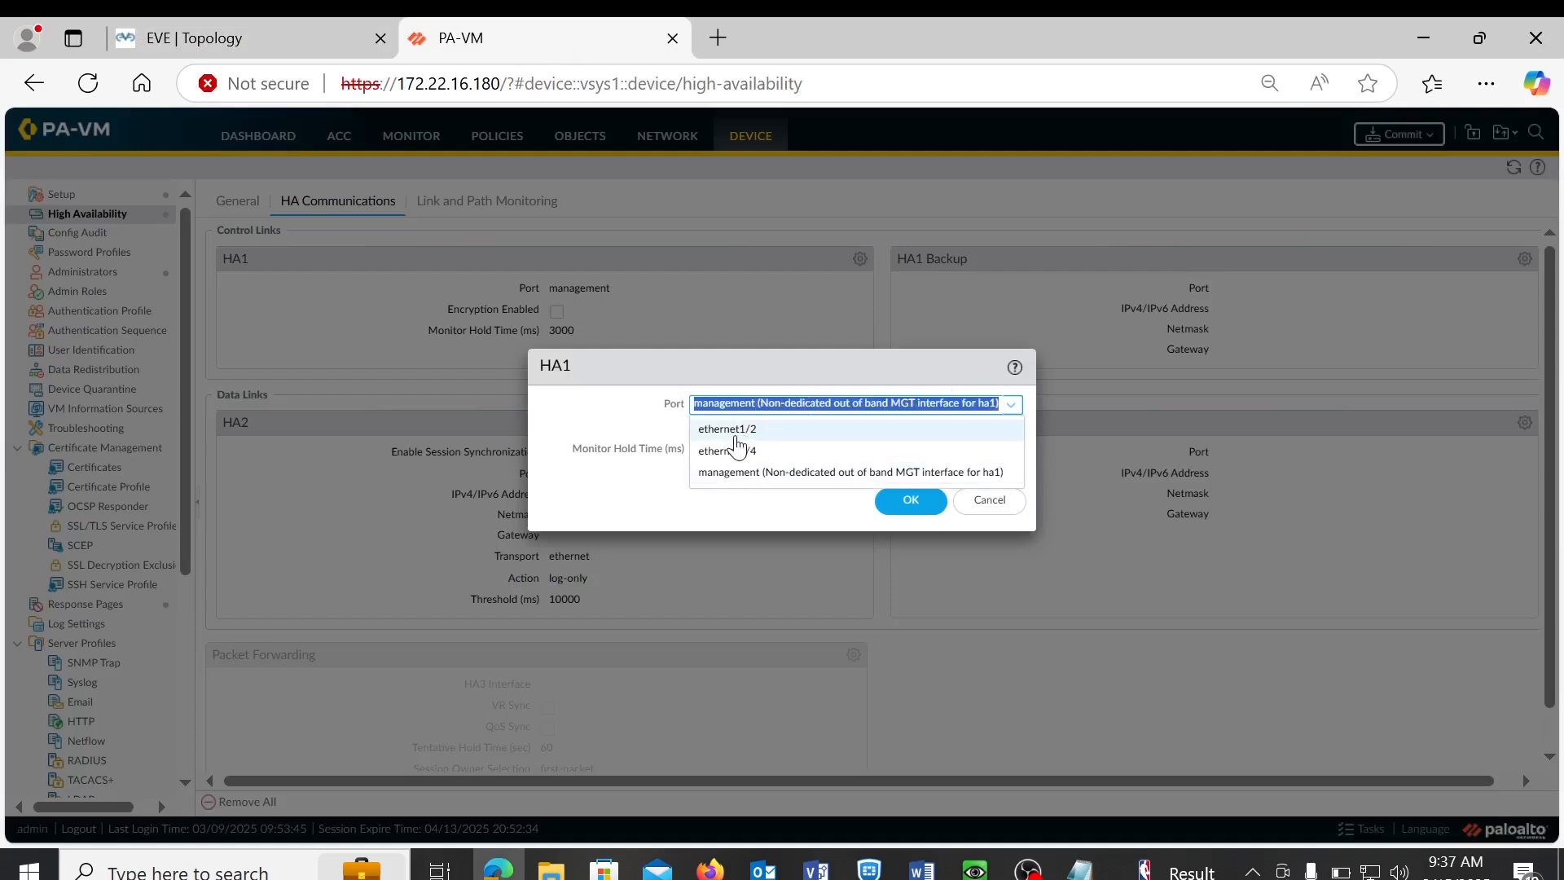
{"action": "left_click", "coordinate": [735, 438]}
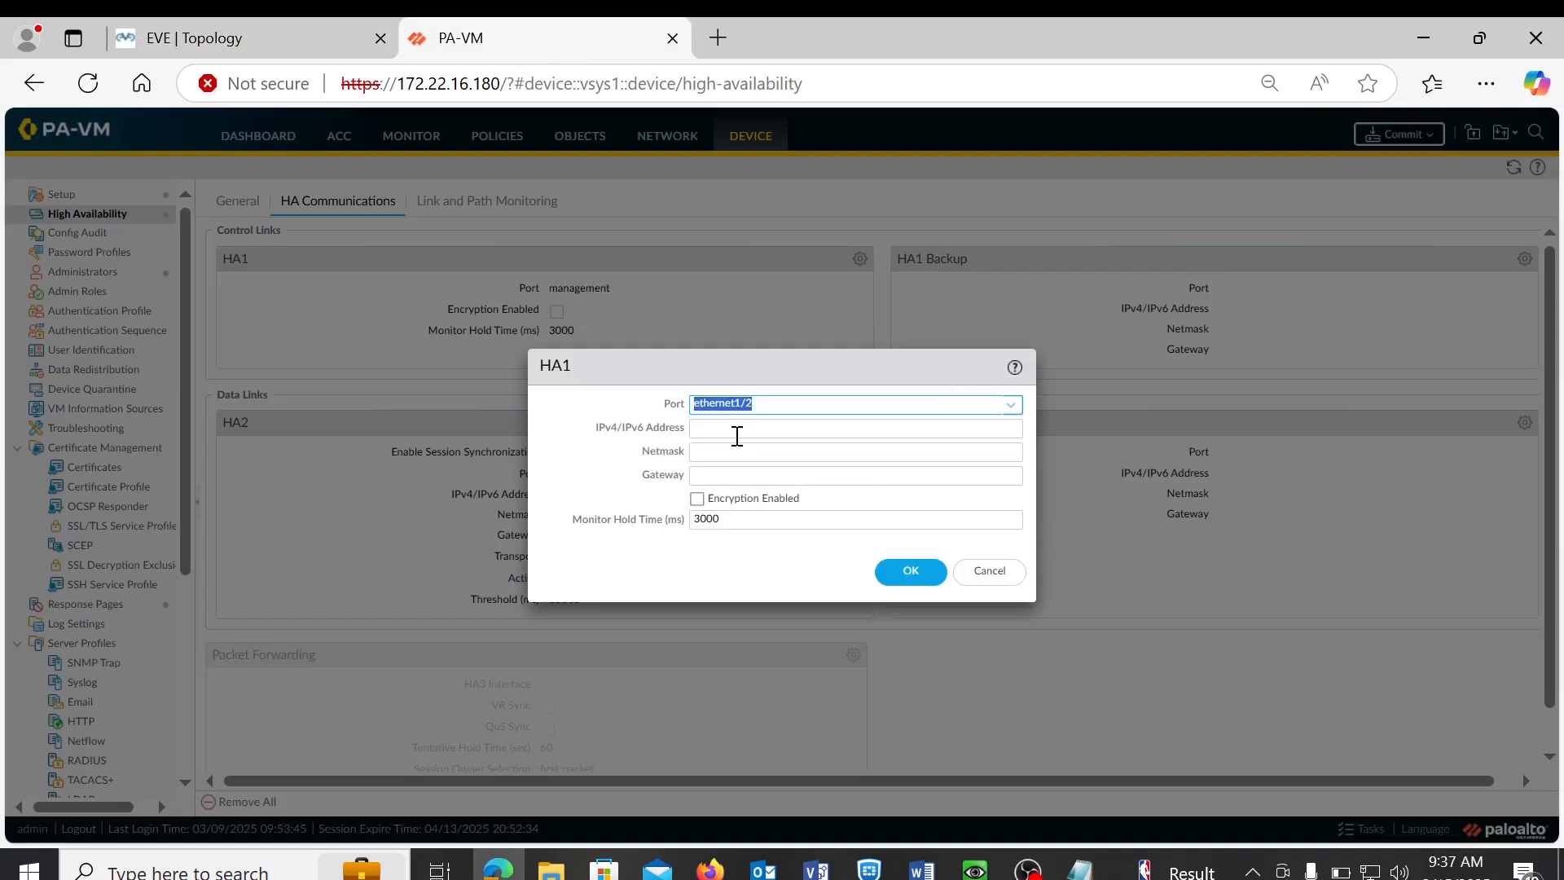
- Give HA1 the address 192.168.210.1 with netmask 255.255.255.252 and save
{"action": "left_click", "coordinate": [737, 429]}
{"action": "type", "text": "192"}
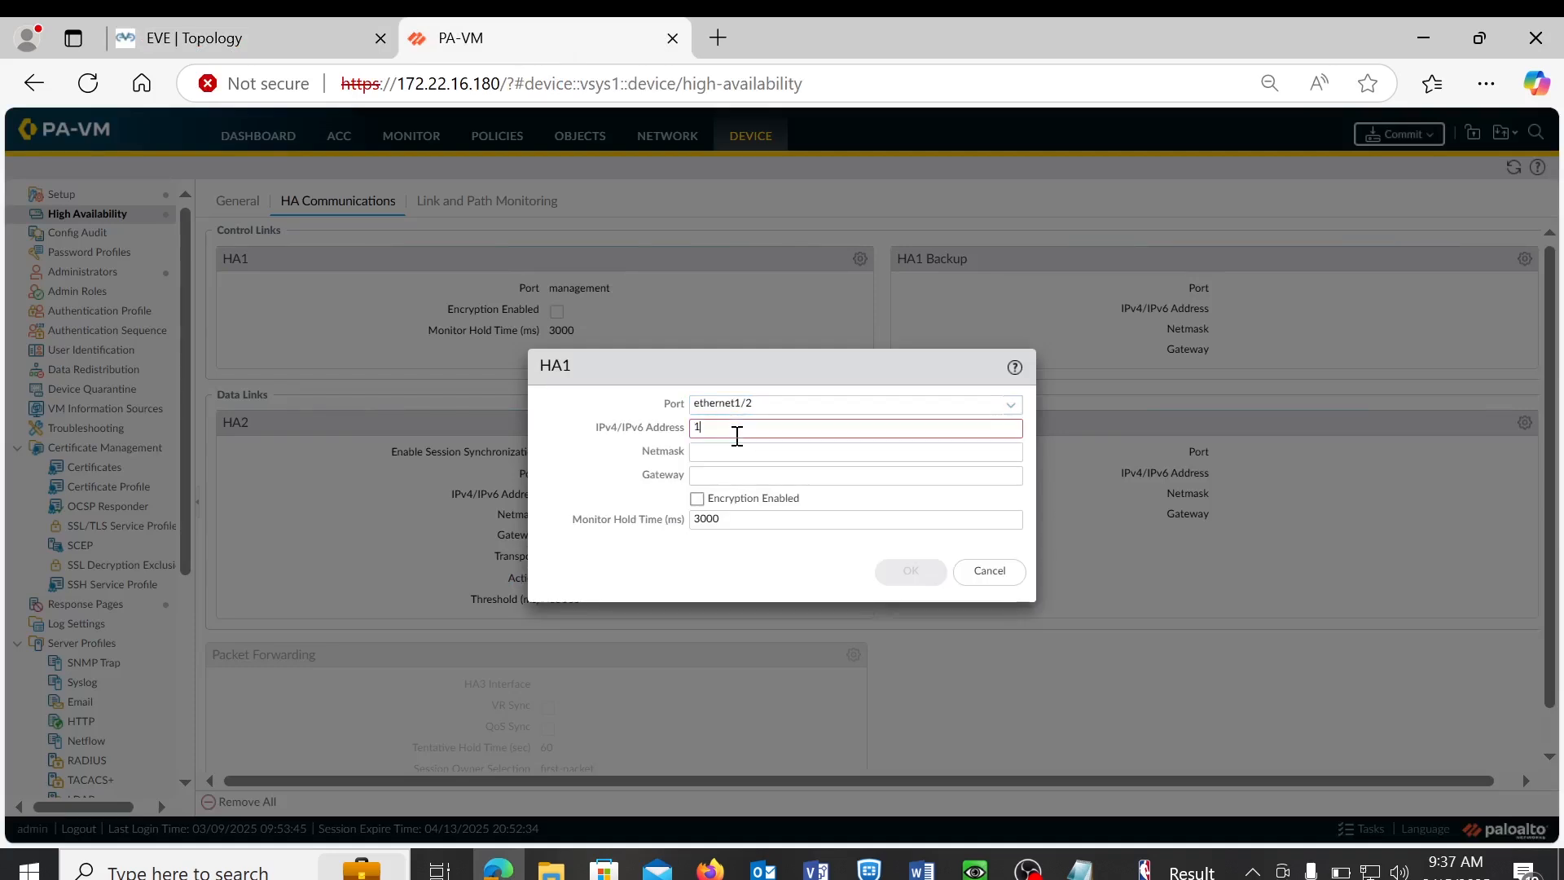
{"action": "type", "text": ".168"}
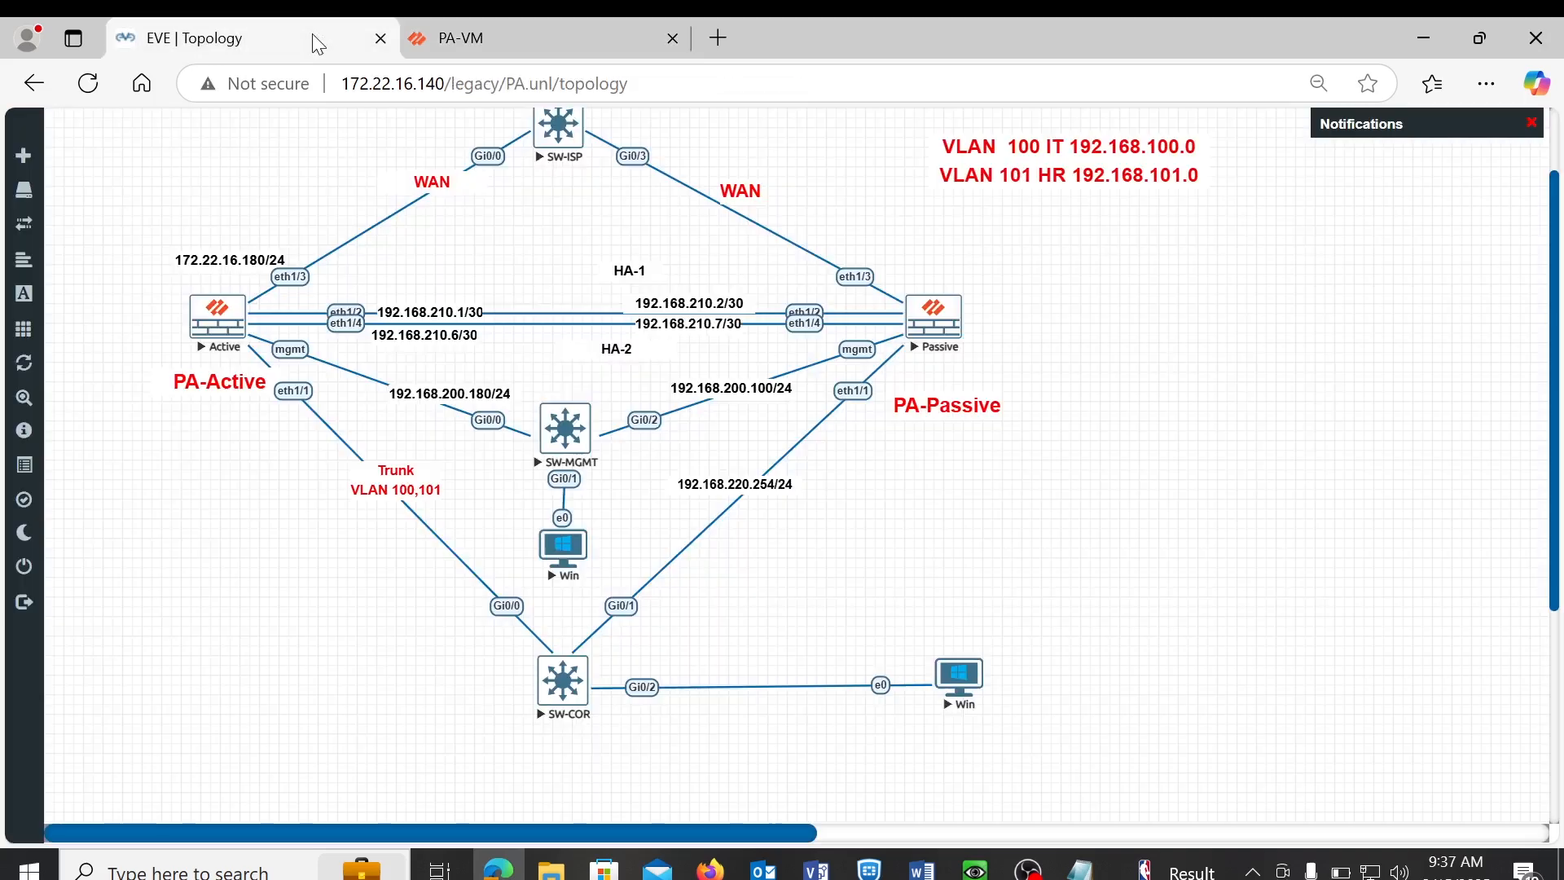
{"action": "left_click", "coordinate": [313, 37]}
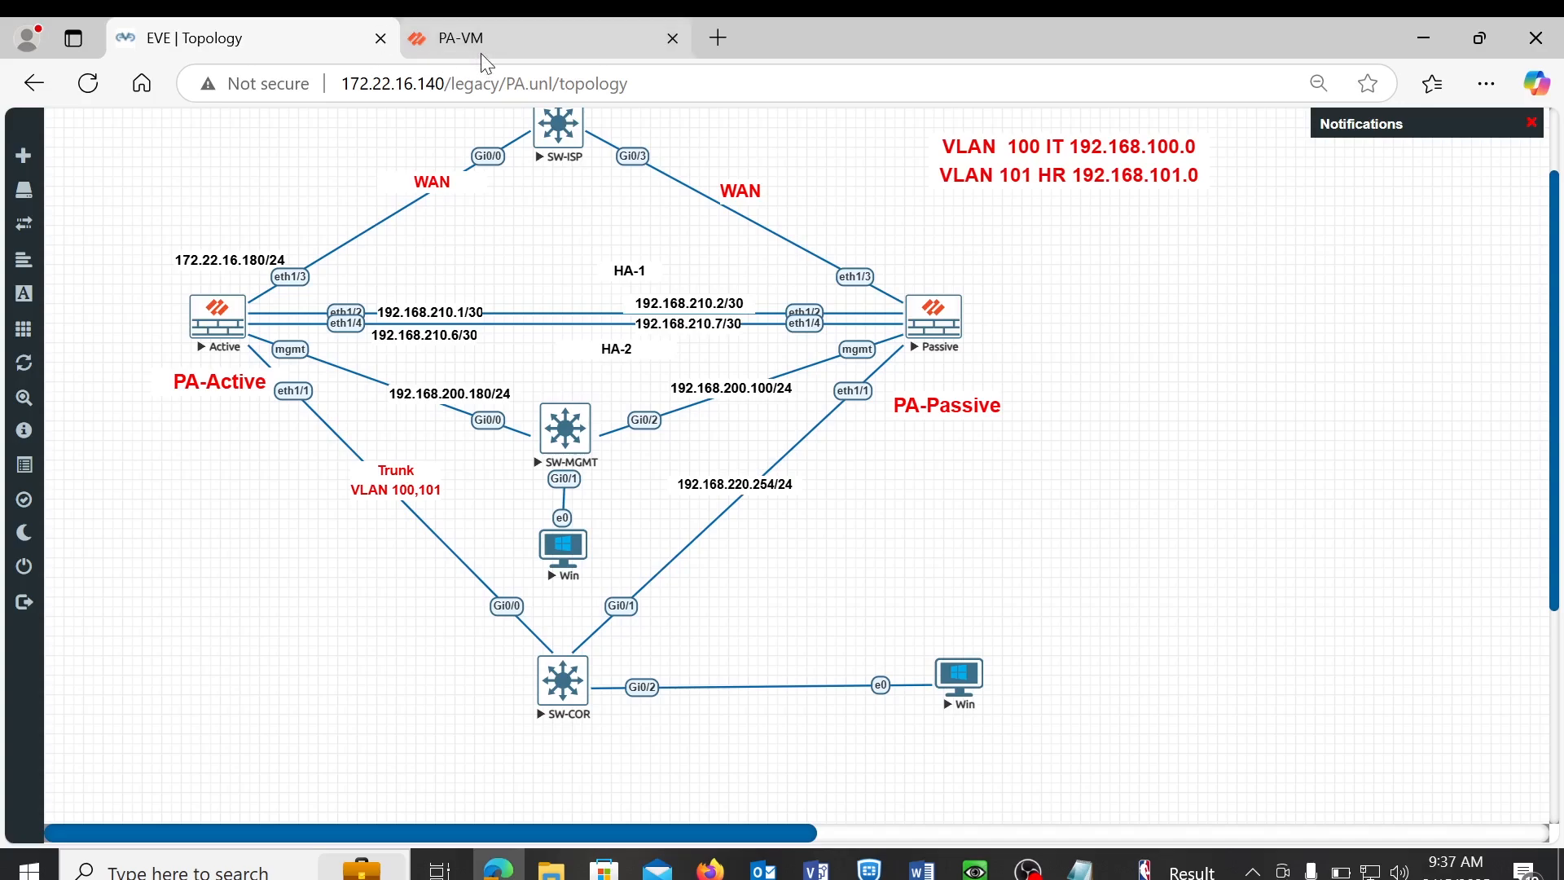
{"action": "left_click", "coordinate": [494, 38]}
{"action": "type", "text": ".168."}
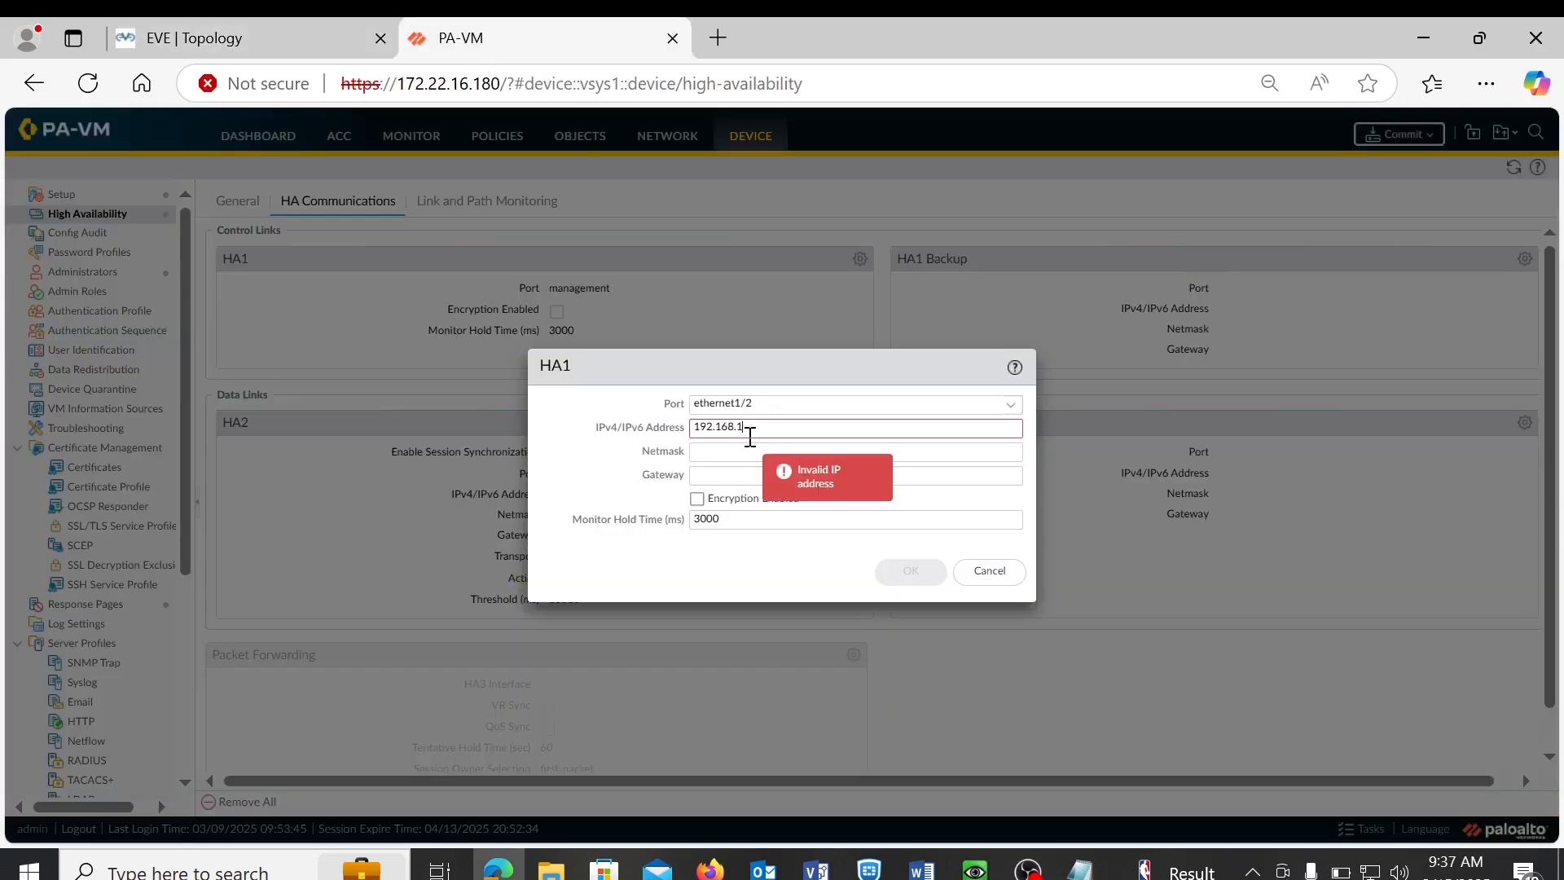
{"action": "type", "text": "210.1"}
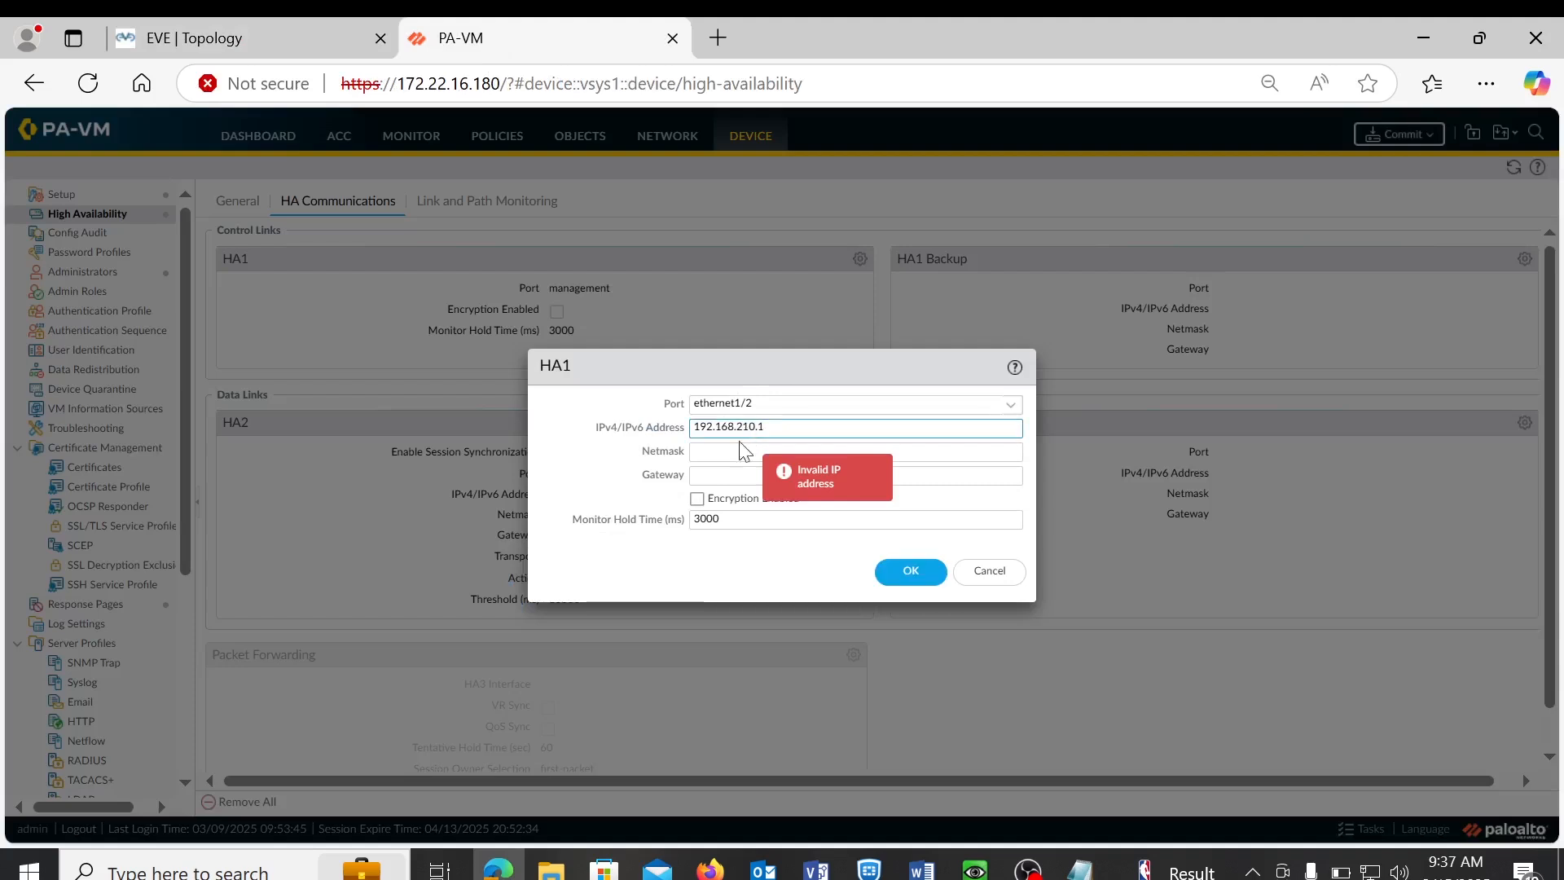
{"action": "left_click", "coordinate": [733, 452]}
{"action": "type", "text": "255"}
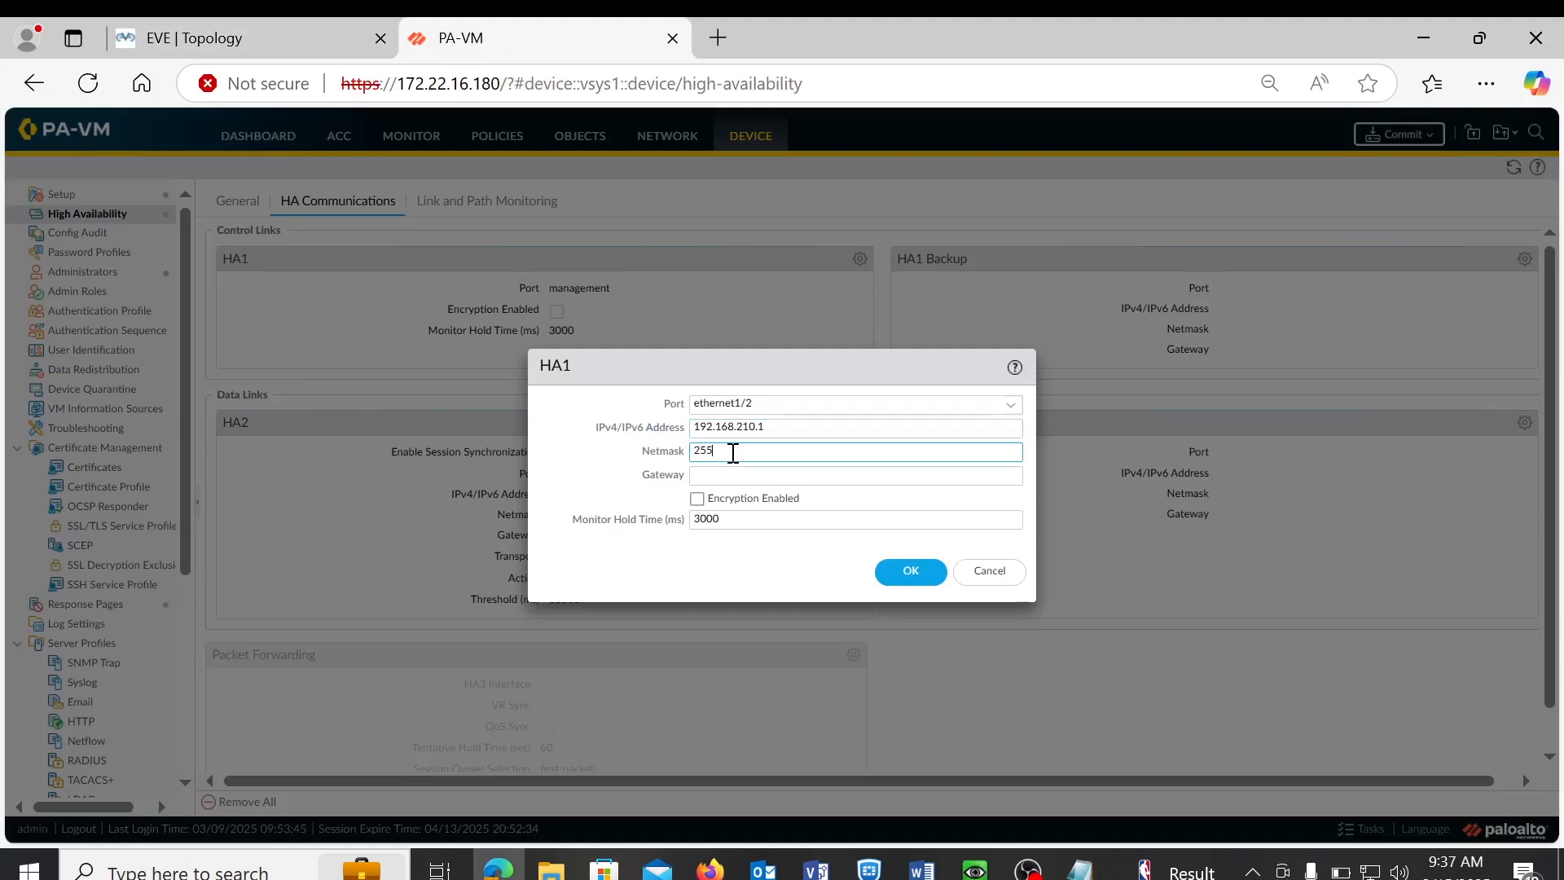
{"action": "type", "text": ".255.255.252"}
{"action": "left_click", "coordinate": [898, 576]}
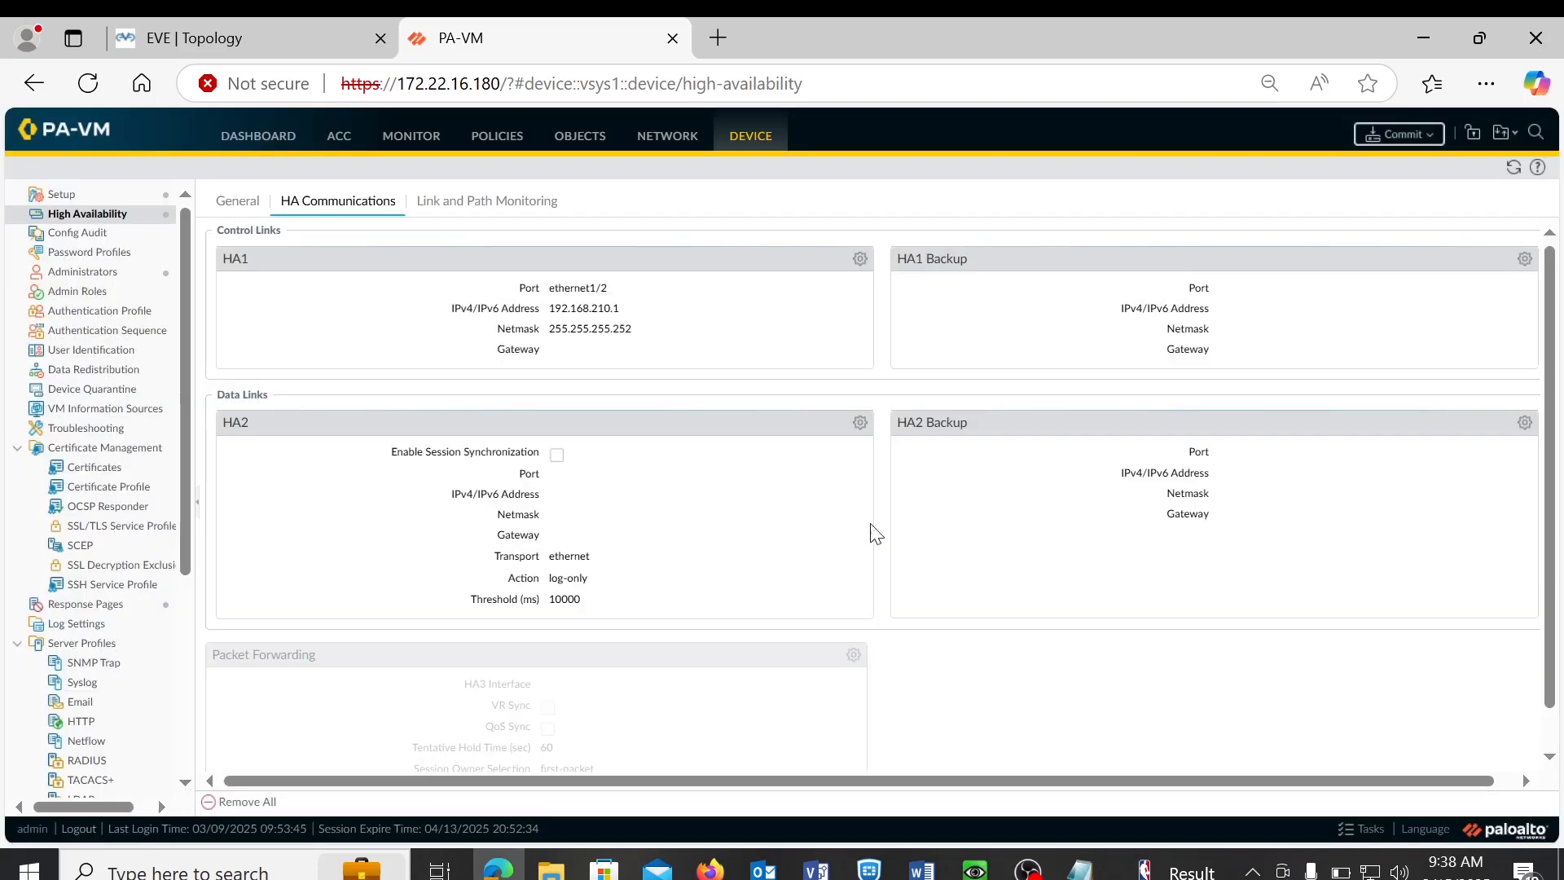
- Edit the HA2 data link and select ethernet1/4 as its port
{"action": "left_click", "coordinate": [859, 424]}
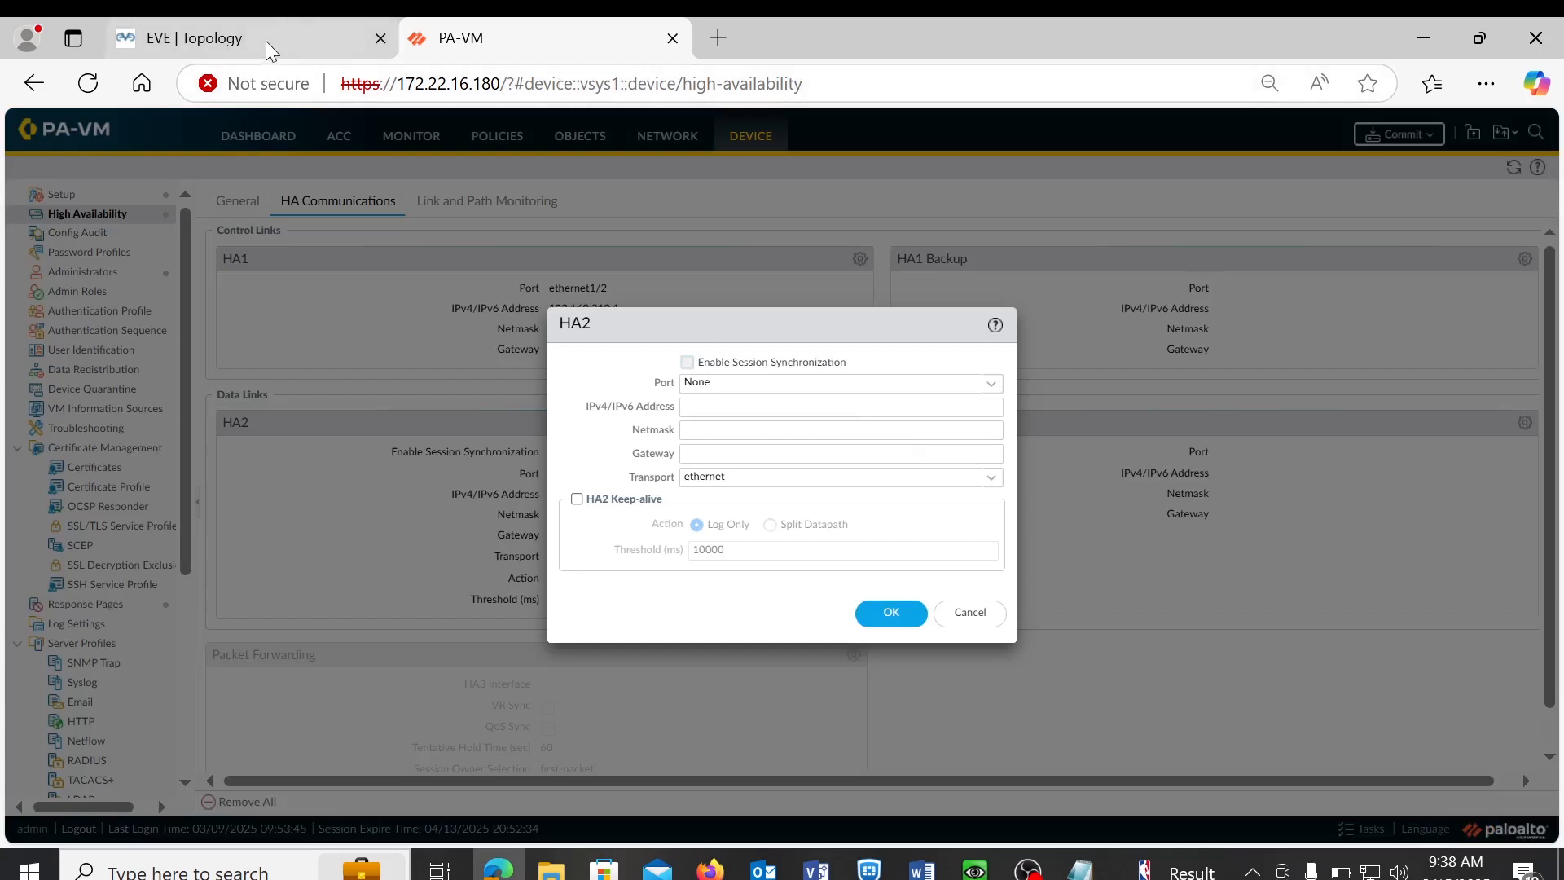
{"action": "left_click", "coordinate": [991, 398]}
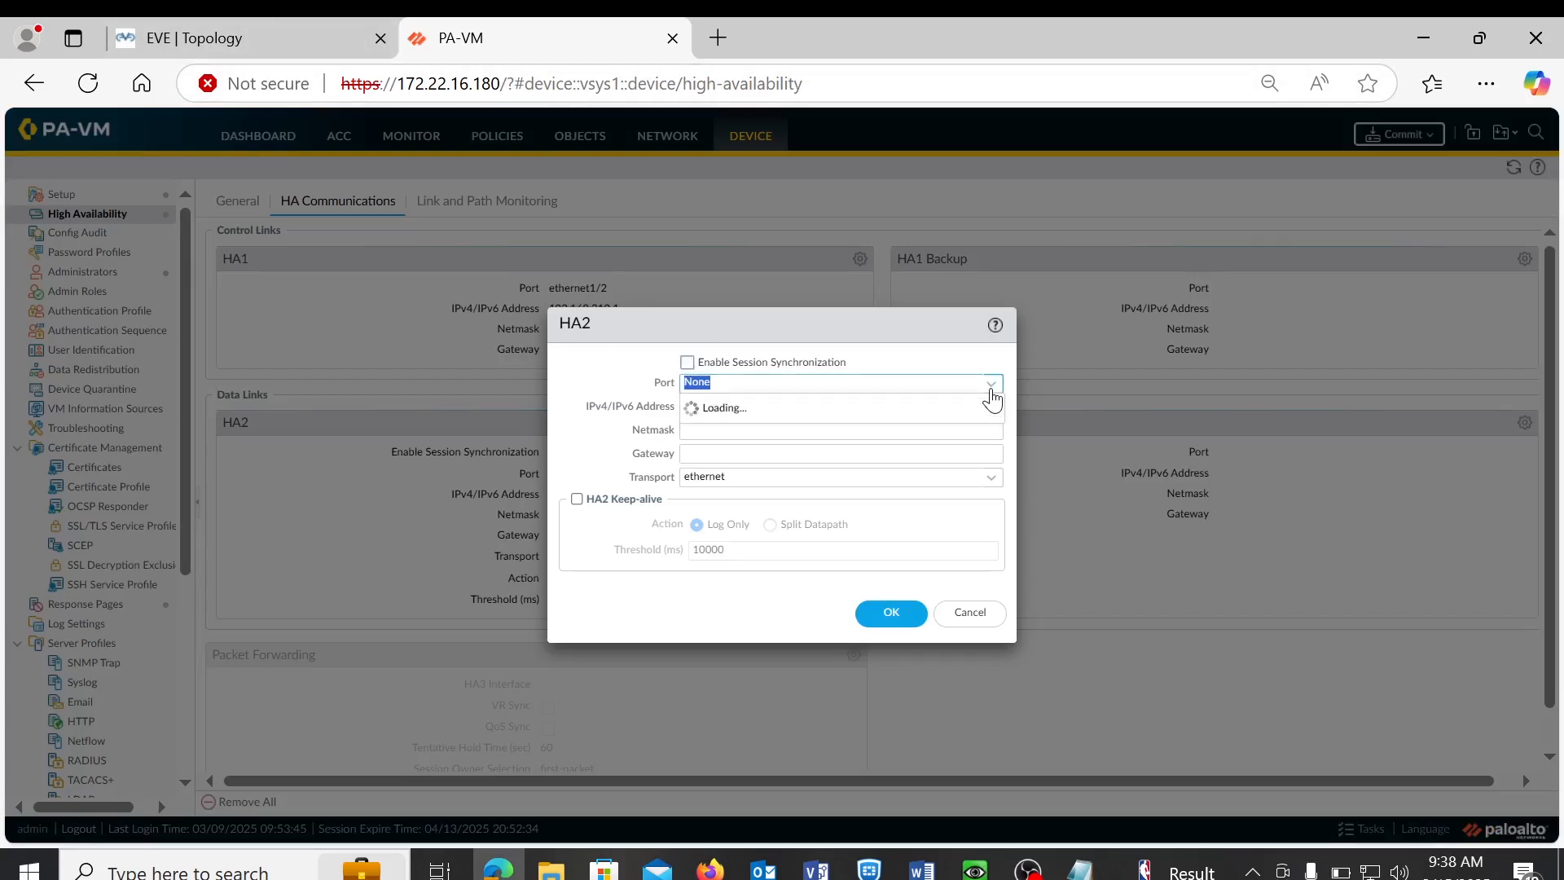
{"action": "left_click", "coordinate": [724, 452]}
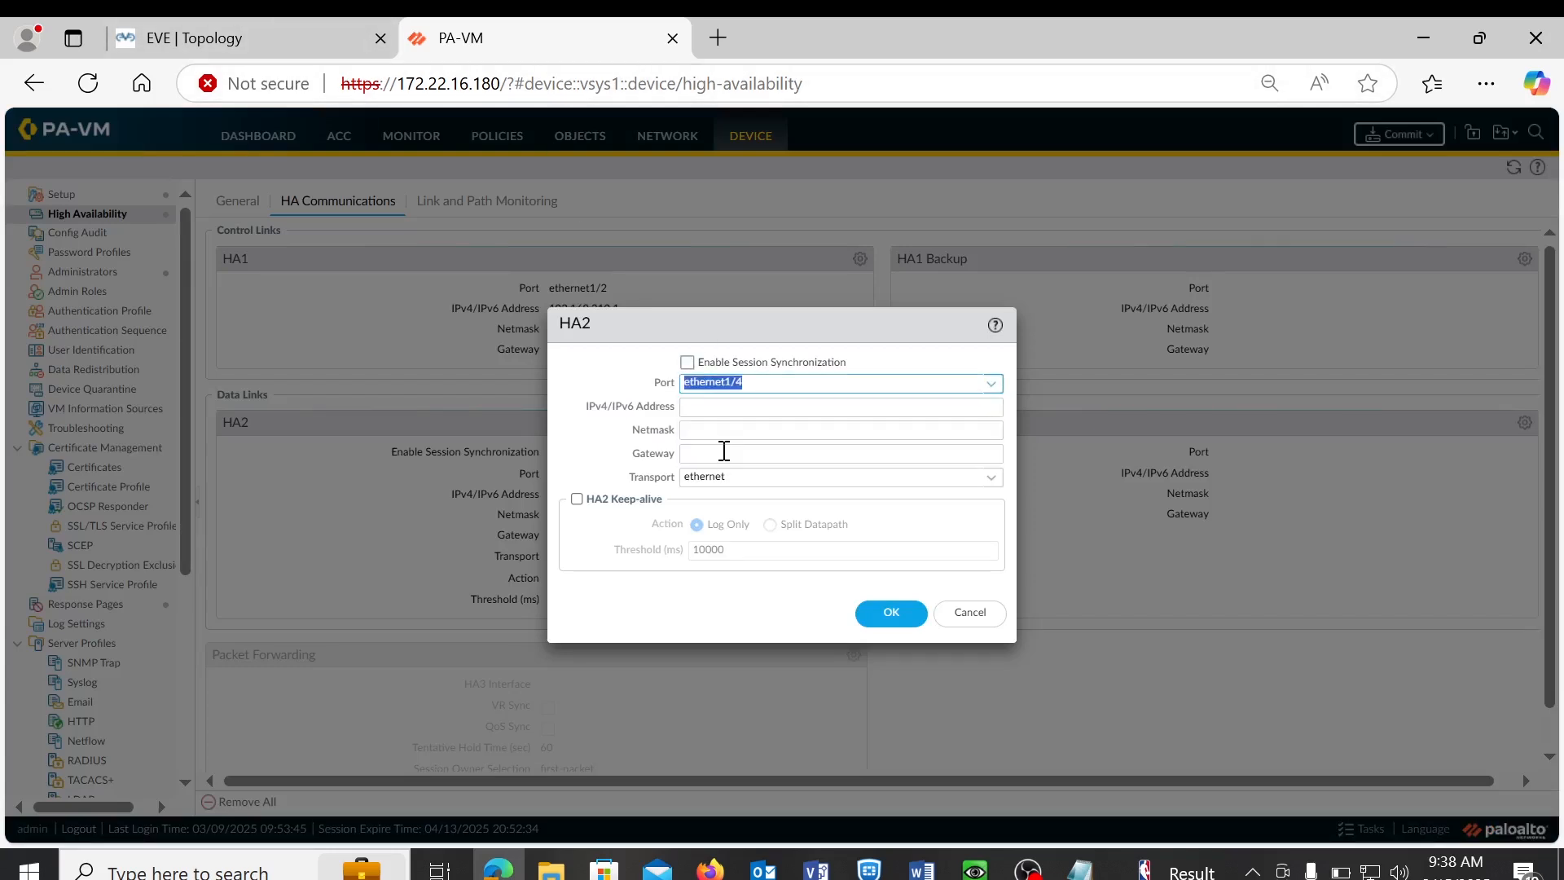
{"action": "left_click", "coordinate": [253, 42]}
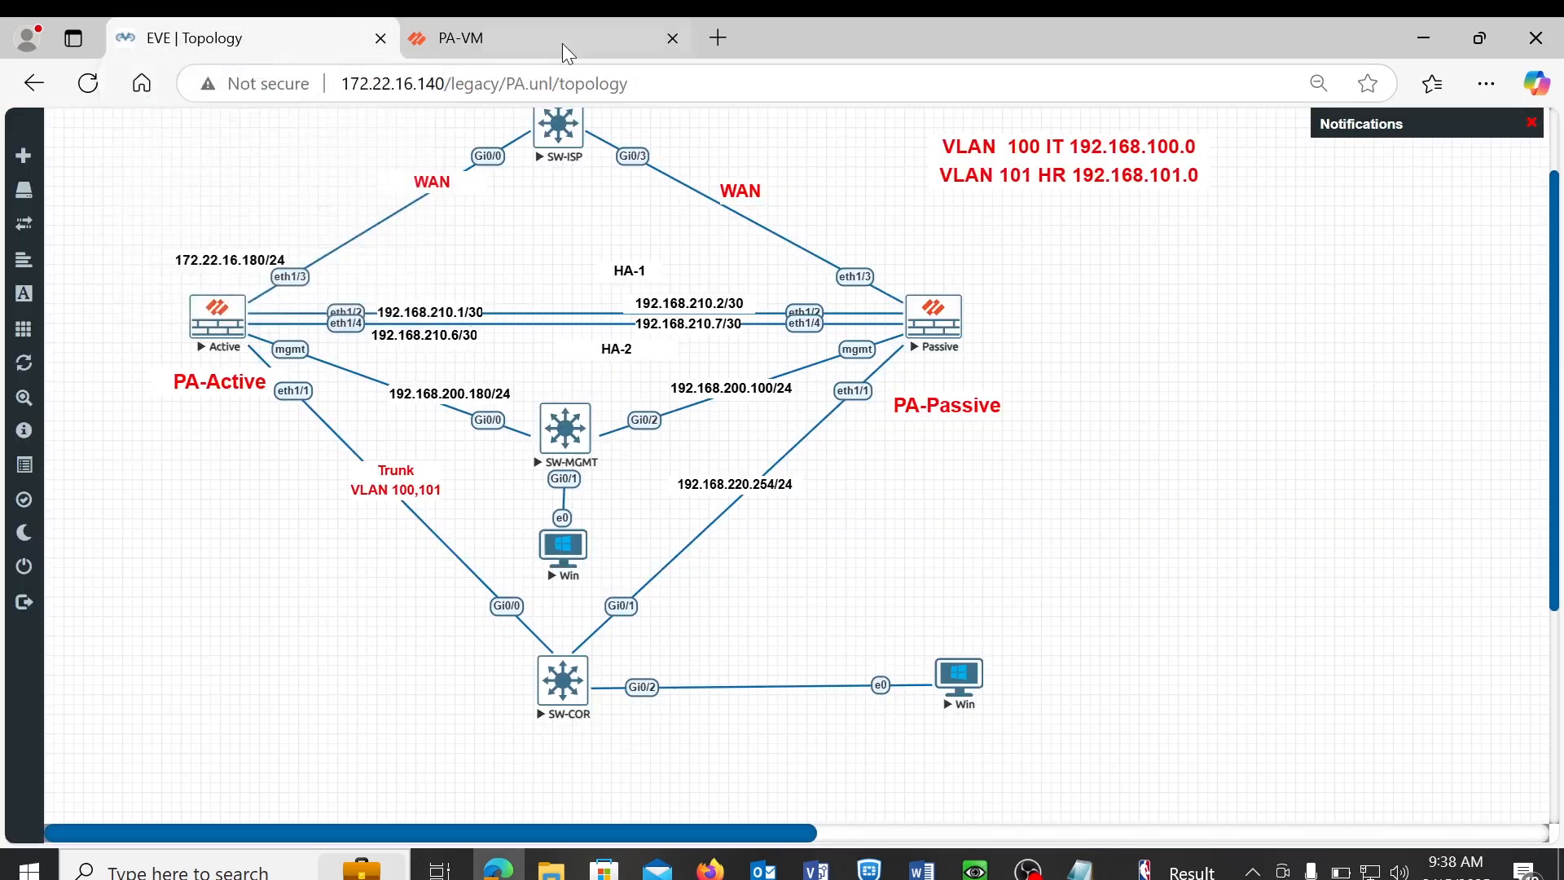
{"action": "left_click", "coordinate": [529, 33]}
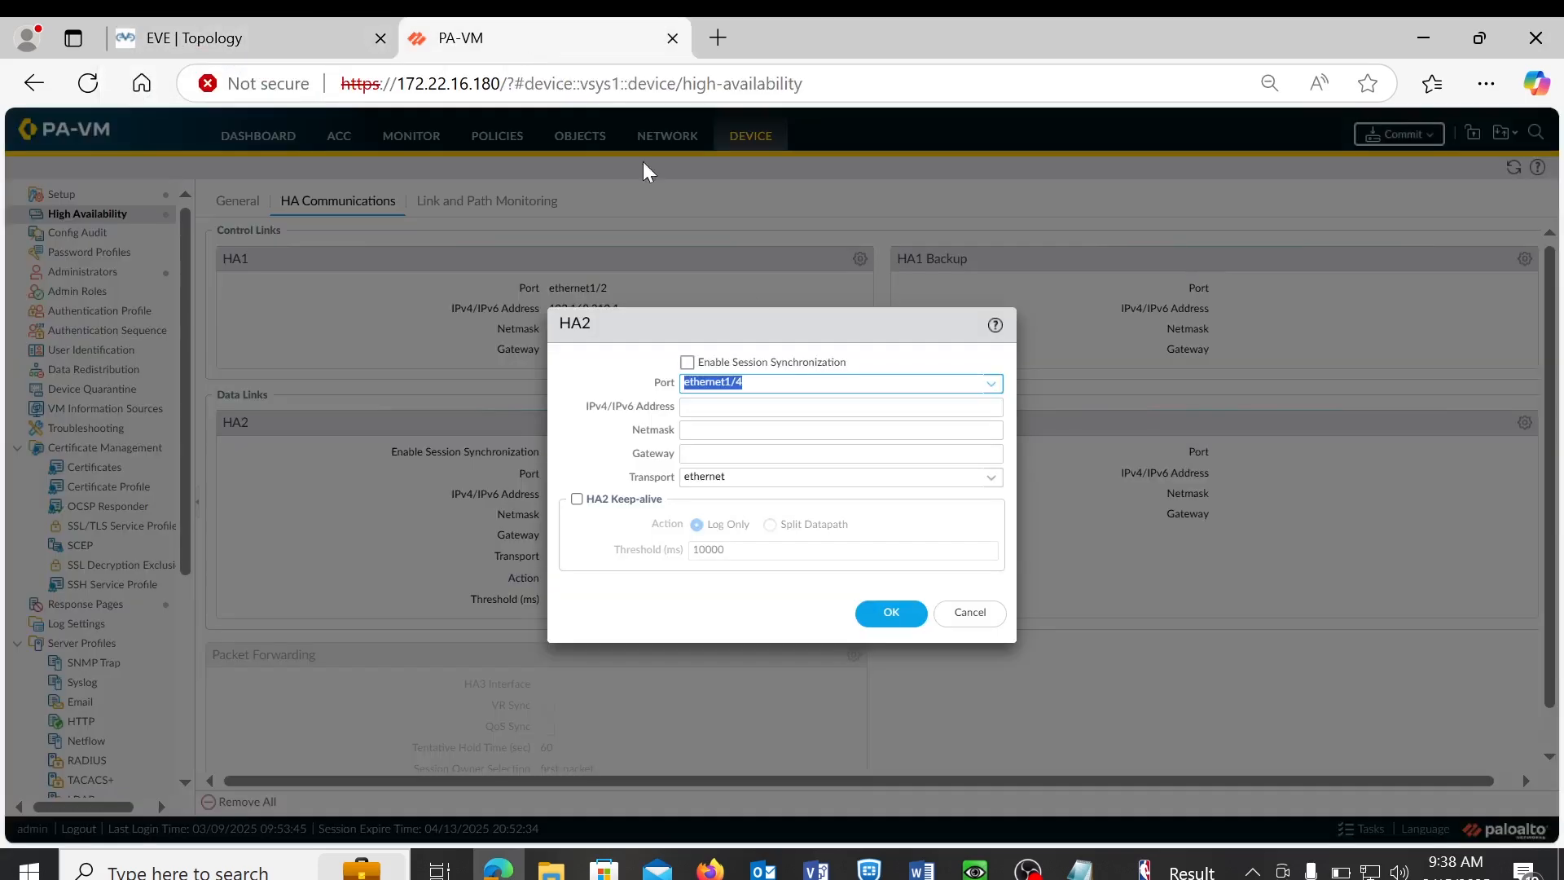
- Give HA2 address 192.168.210.6, netmask 255.255.255.252, enable session synchronization, and save
{"action": "left_click", "coordinate": [691, 408]}
{"action": "type", "text": "172"}
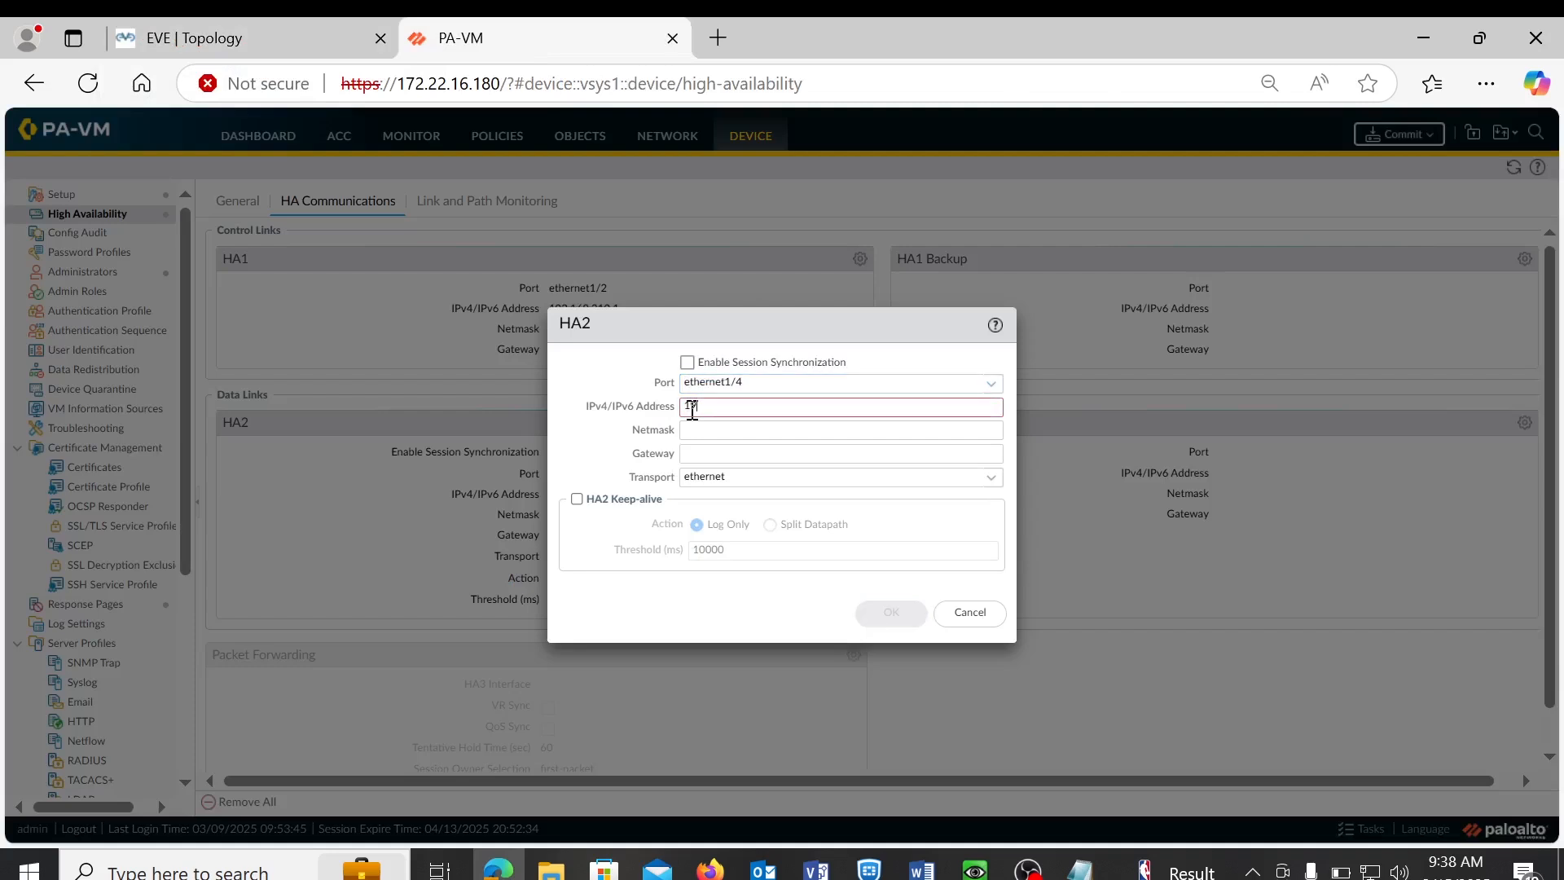
{"action": "type", "text": ".168.210.6"}
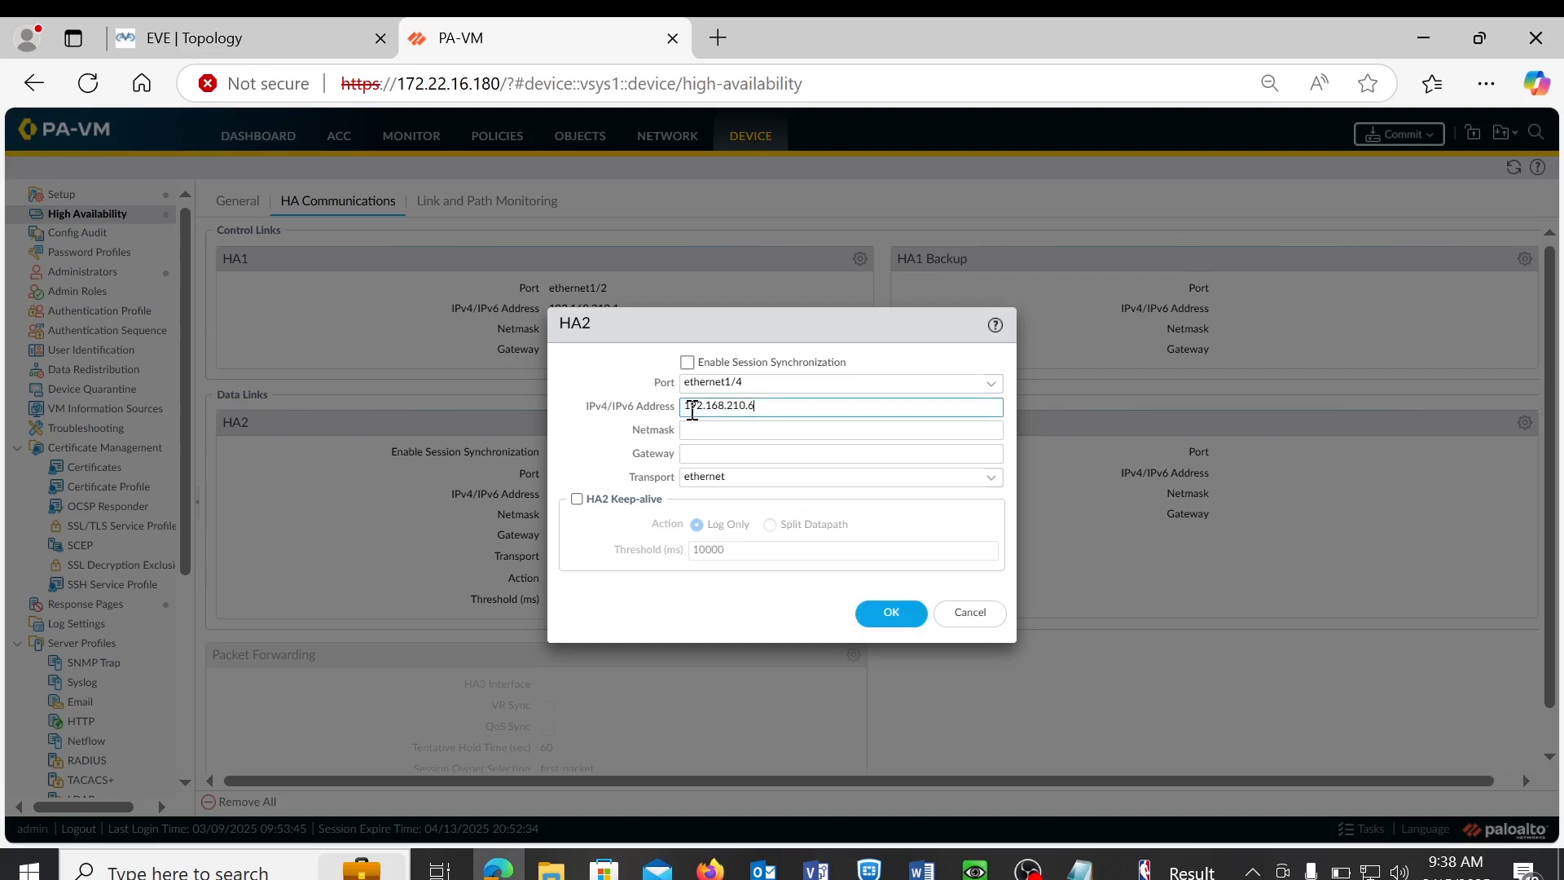
{"action": "left_click", "coordinate": [698, 450]}
{"action": "left_click", "coordinate": [730, 428]}
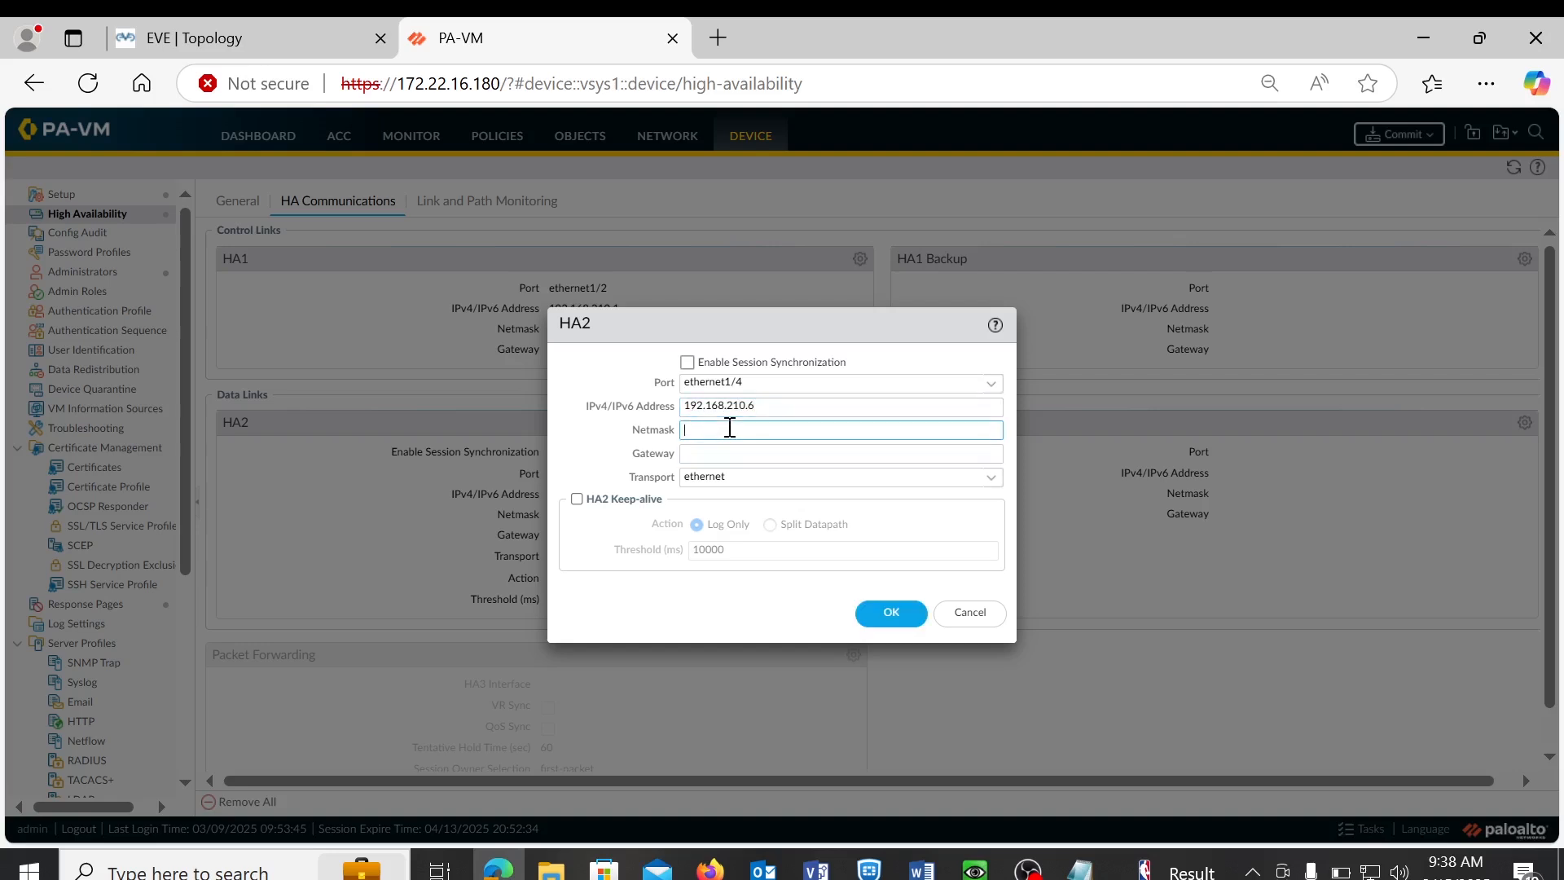
{"action": "type", "text": "255.255.255.252"}
{"action": "left_click", "coordinate": [688, 368]}
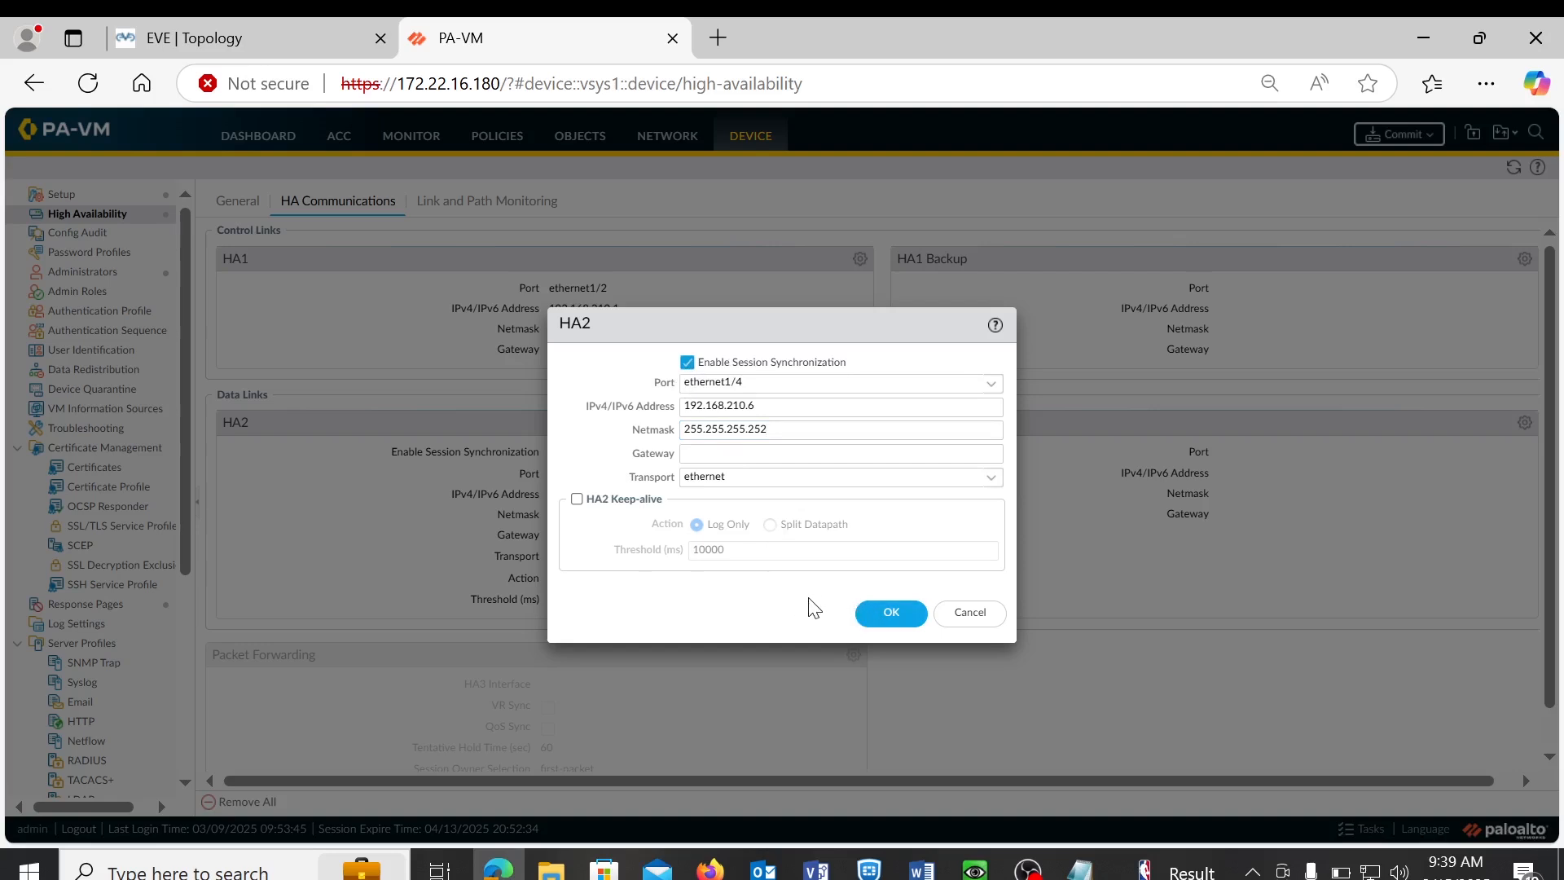
{"action": "left_click", "coordinate": [880, 614]}
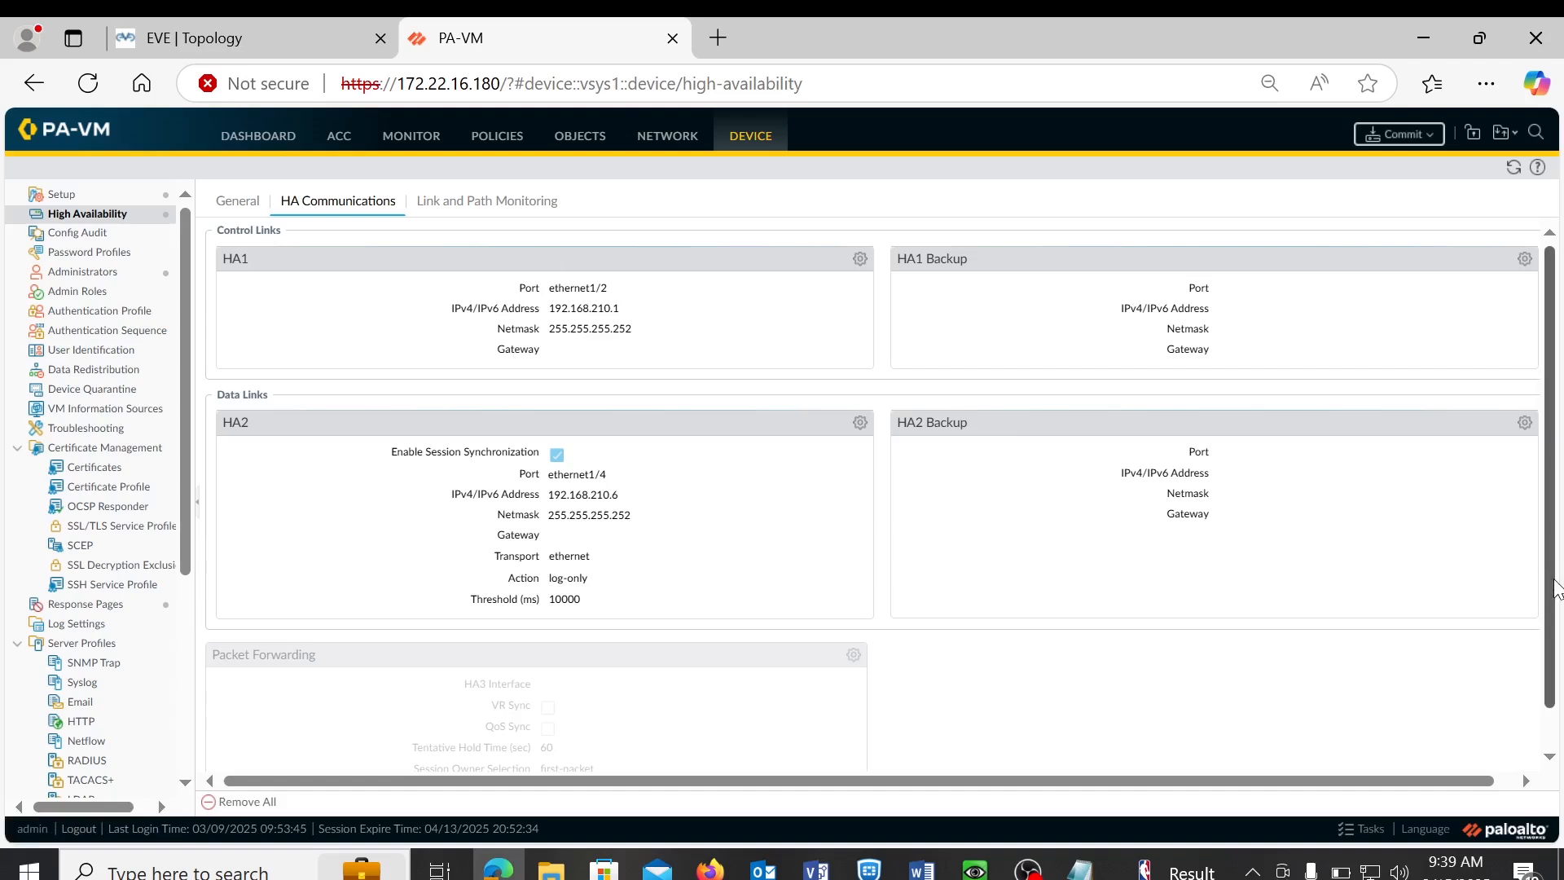
- In the General tab's Election Settings, set device priority 90 and enable Preemptive
{"action": "scroll", "coordinate": [1554, 589], "scroll_direction": "down", "scroll_amount": 1}
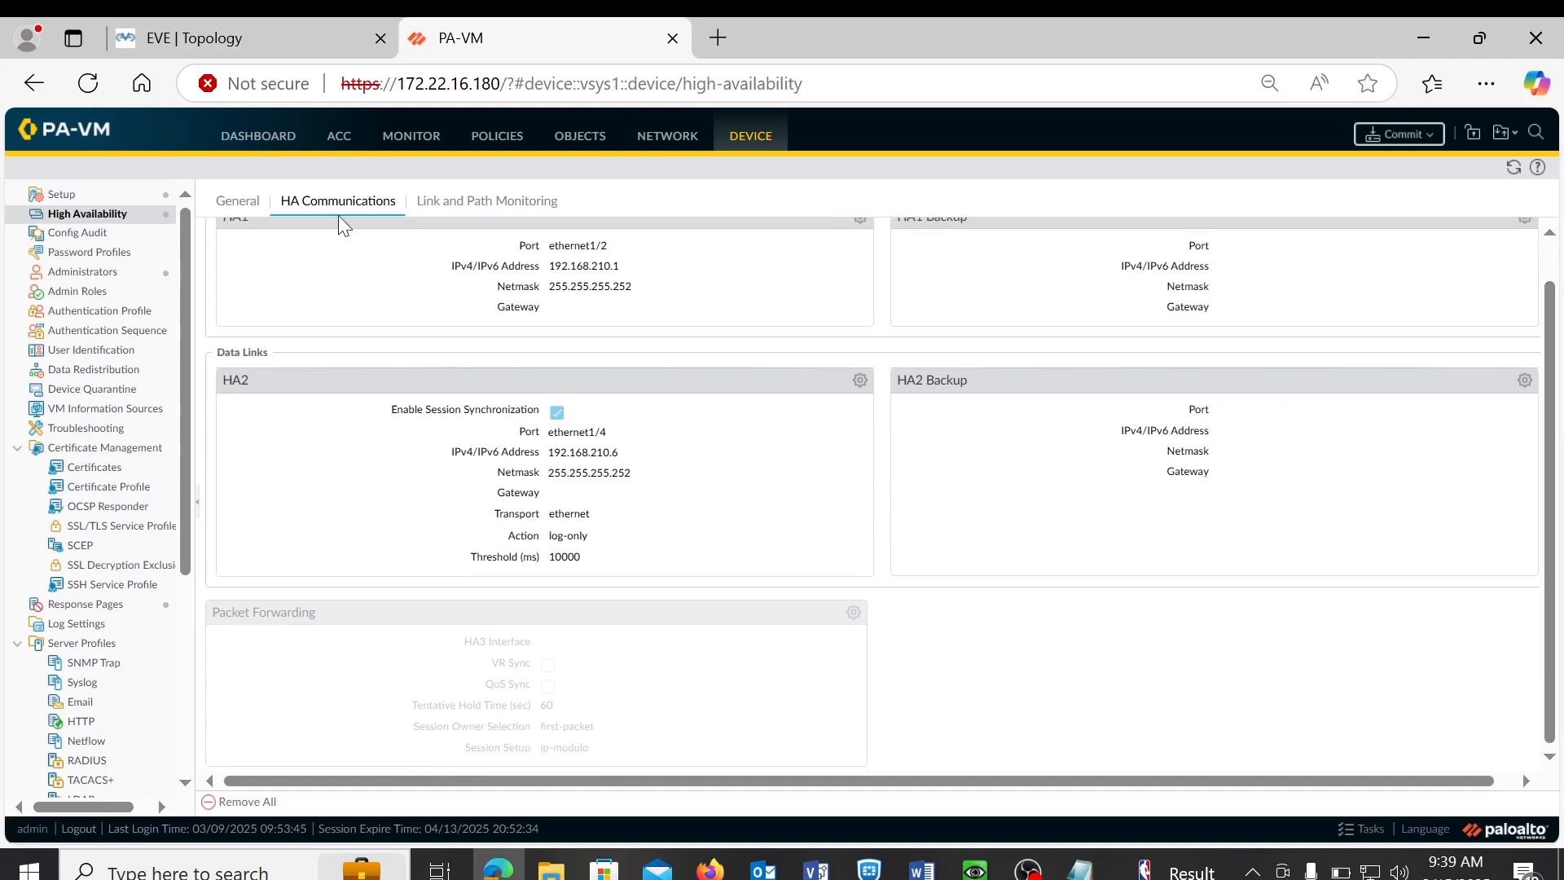
{"action": "left_click", "coordinate": [238, 210]}
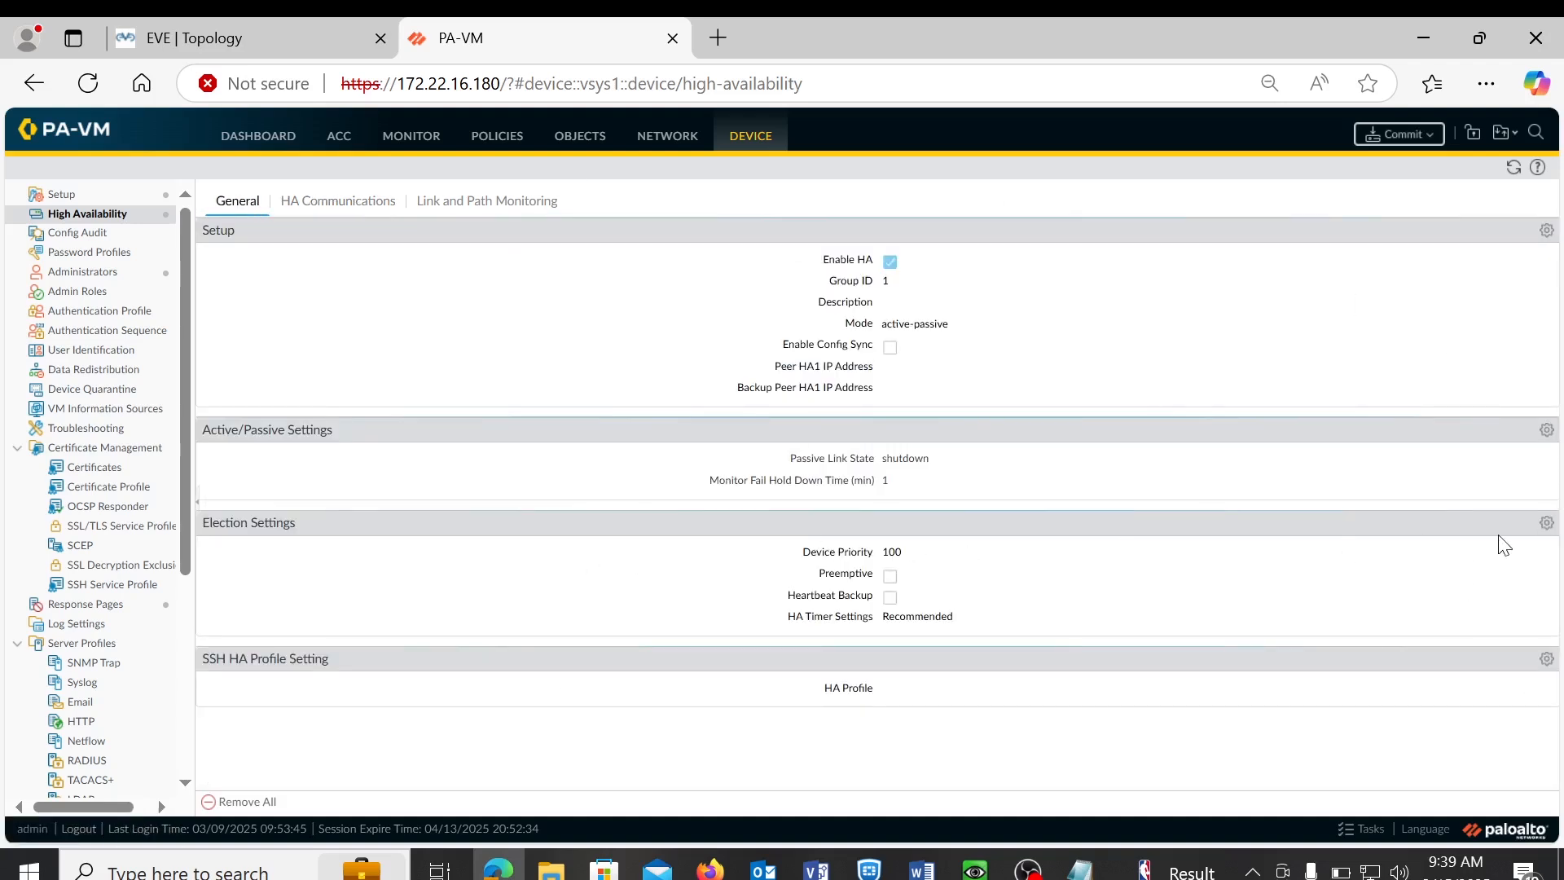
{"action": "left_click", "coordinate": [1545, 525]}
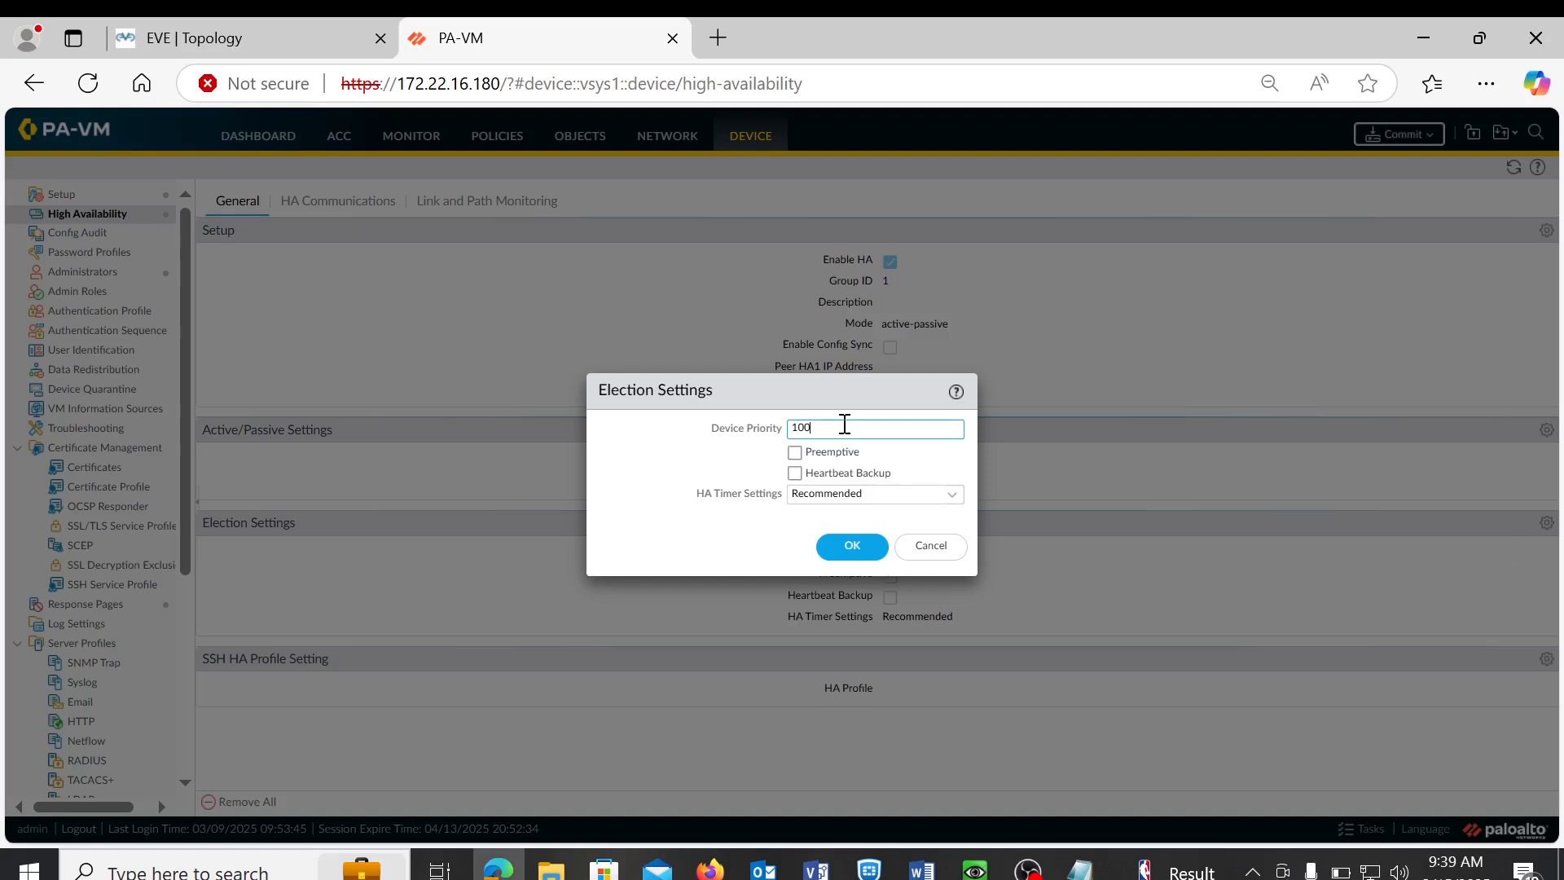
{"action": "key", "text": "BackSpace"}
{"action": "key", "text": "BackSpace"}
{"action": "type", "text": "90"}
{"action": "left_click", "coordinate": [795, 453]}
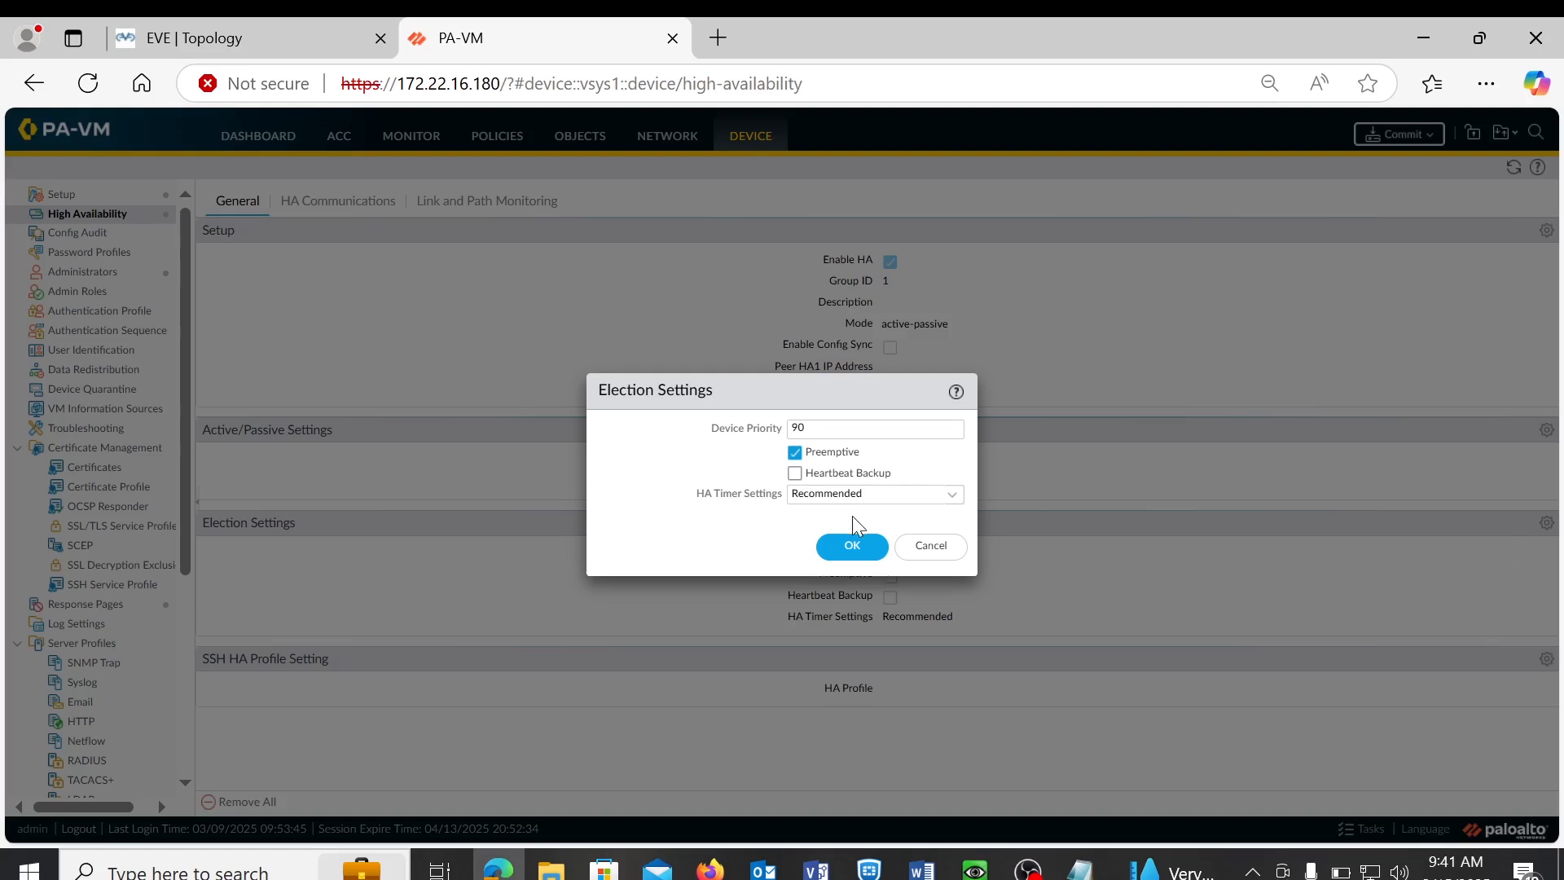
{"action": "left_click", "coordinate": [847, 552]}
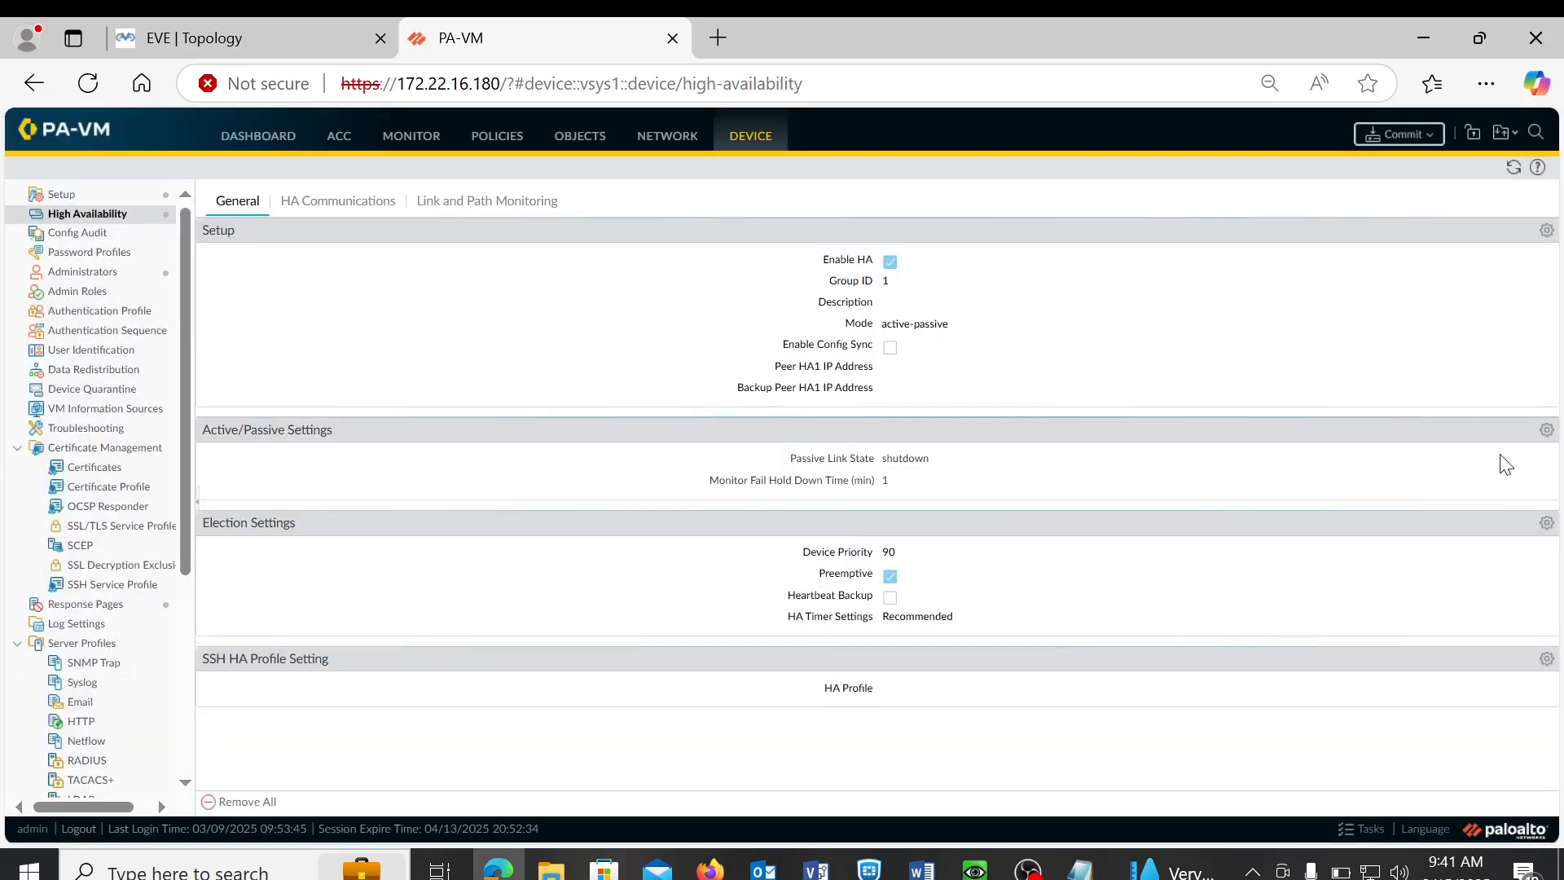
{"action": "left_click", "coordinate": [1545, 430]}
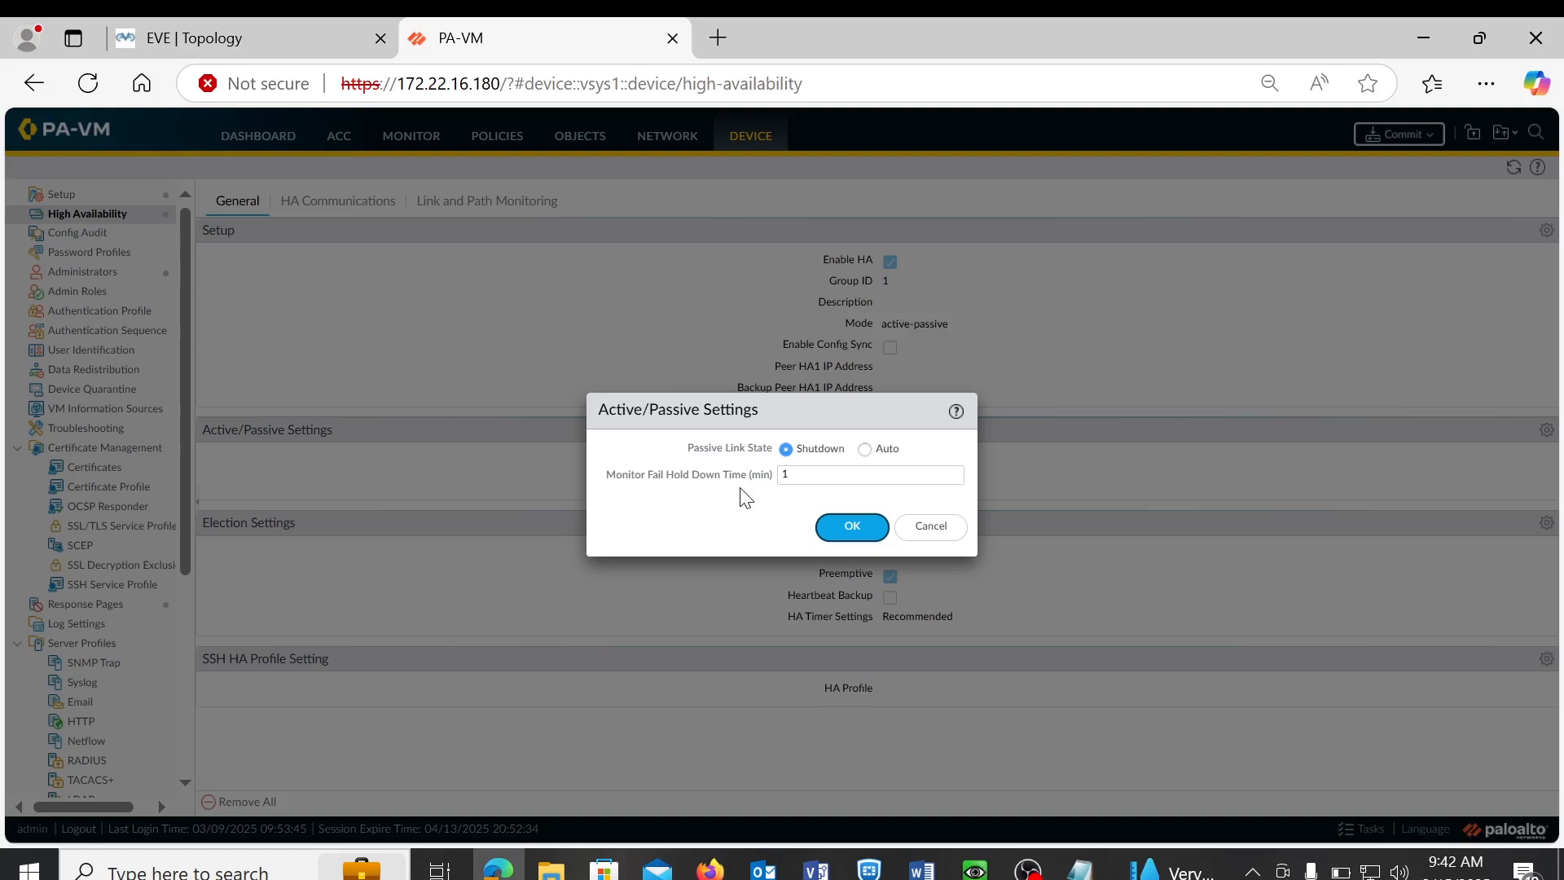
{"action": "left_click", "coordinate": [865, 453]}
{"action": "left_click", "coordinate": [785, 451]}
{"action": "left_click", "coordinate": [844, 534]}
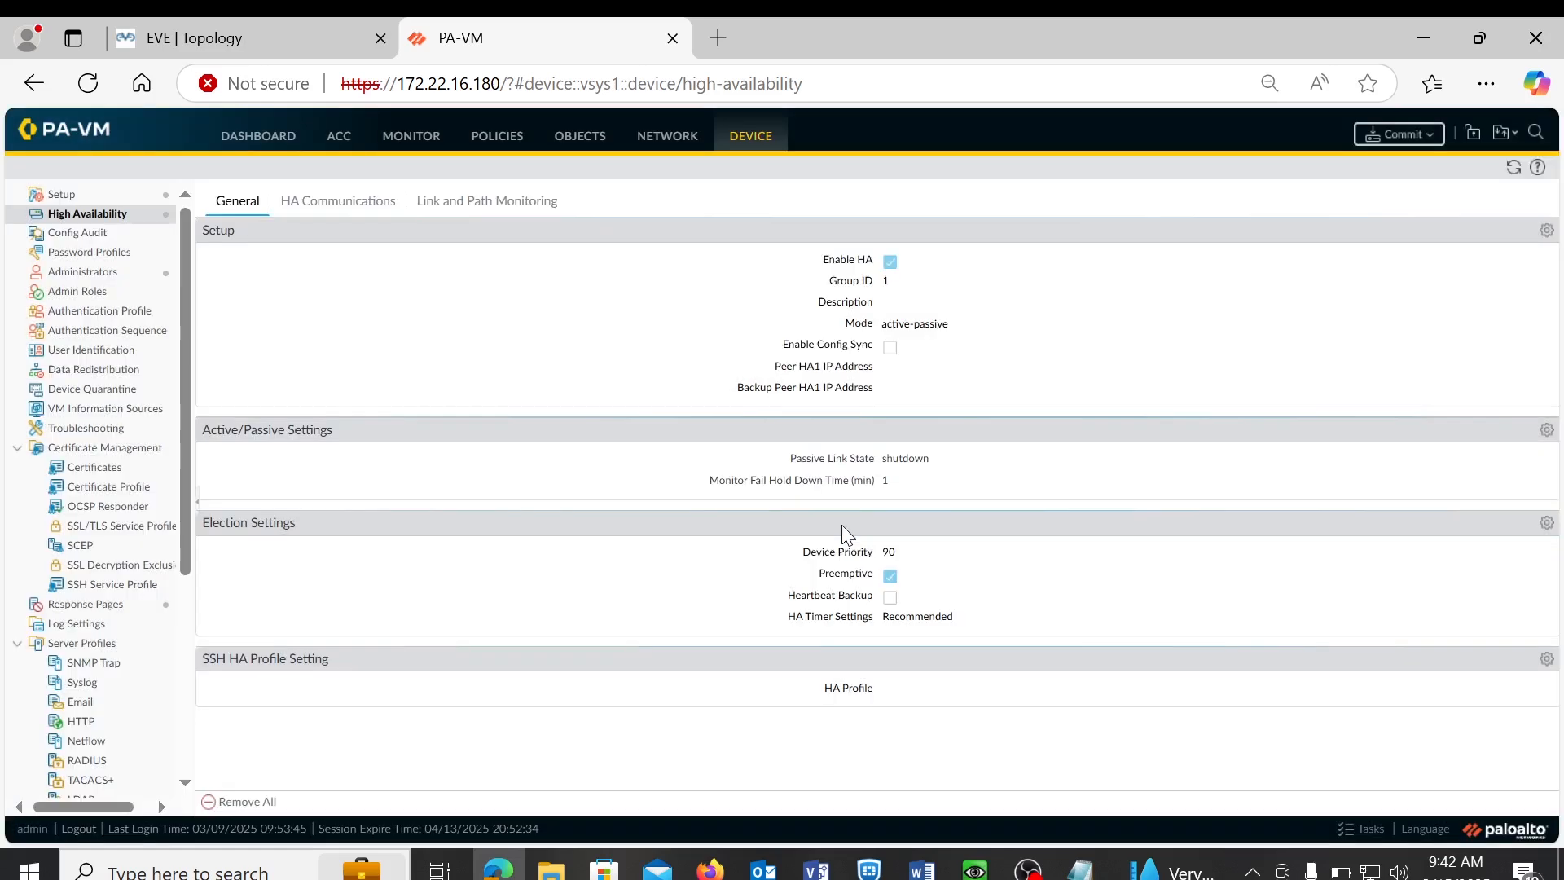
- In HA Setup, check Enable Config Sync and set peer HA1 IP address 192.168.210.2
{"action": "left_click", "coordinate": [1547, 232]}
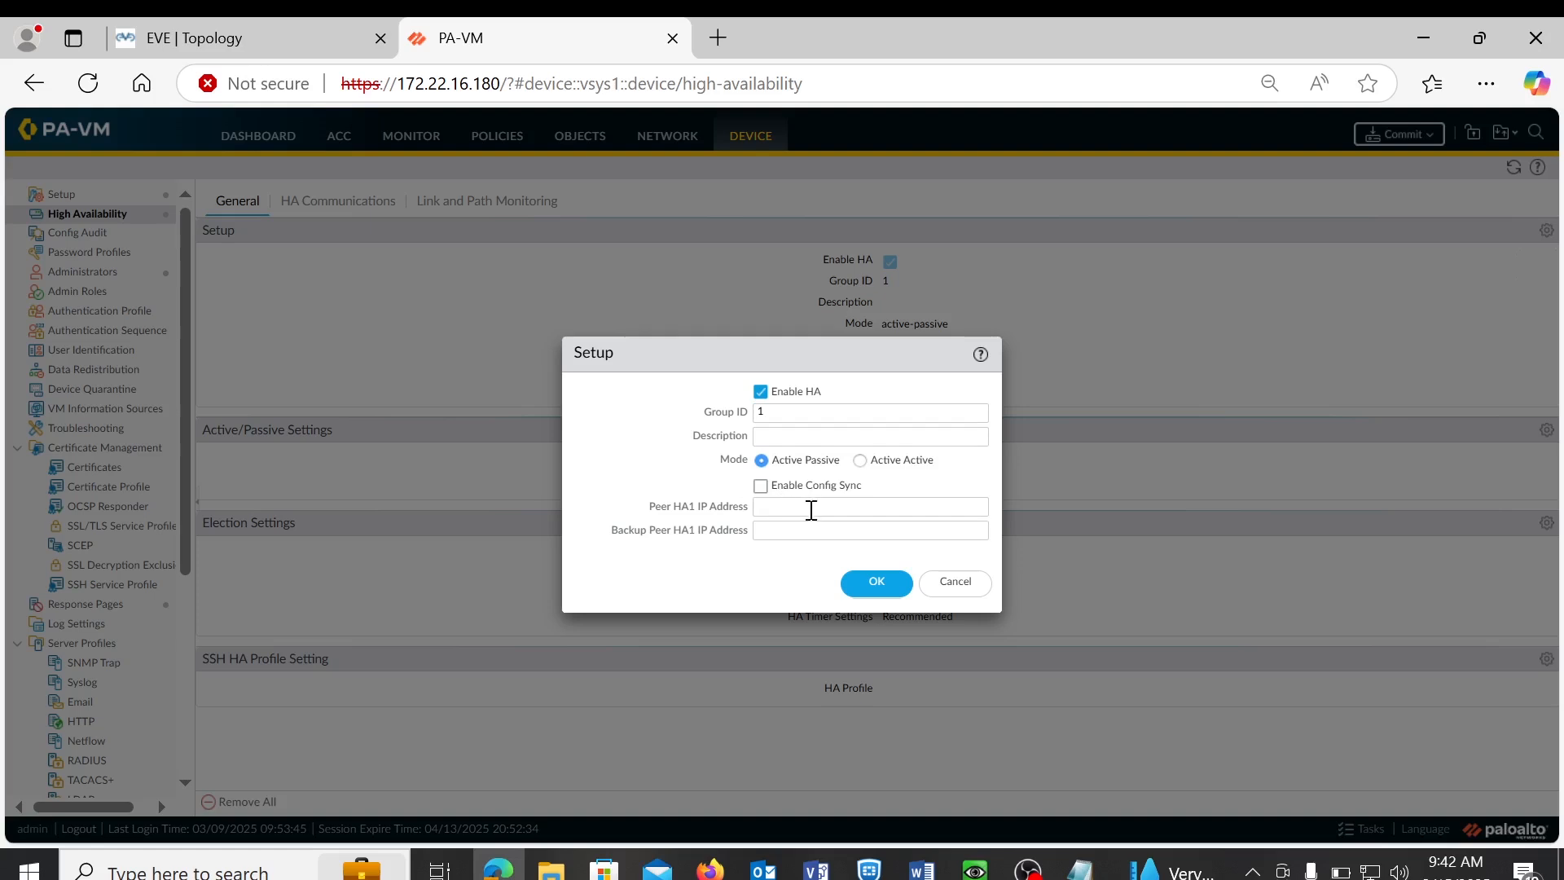
{"action": "left_click", "coordinate": [763, 489]}
{"action": "left_click", "coordinate": [770, 508]}
{"action": "left_click", "coordinate": [311, 50]}
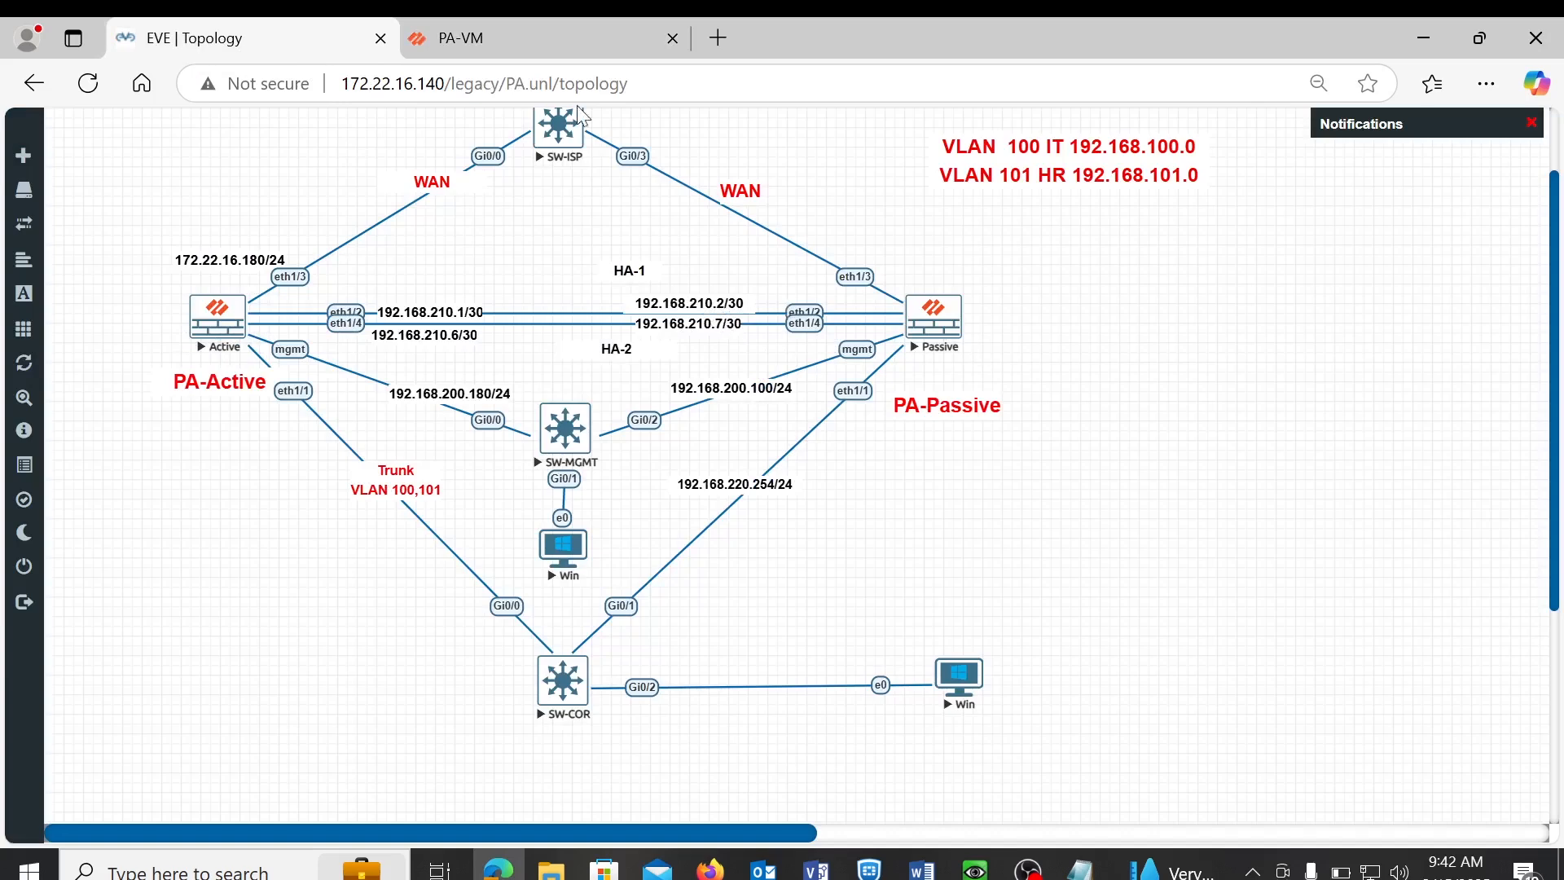
{"action": "left_click", "coordinate": [536, 39]}
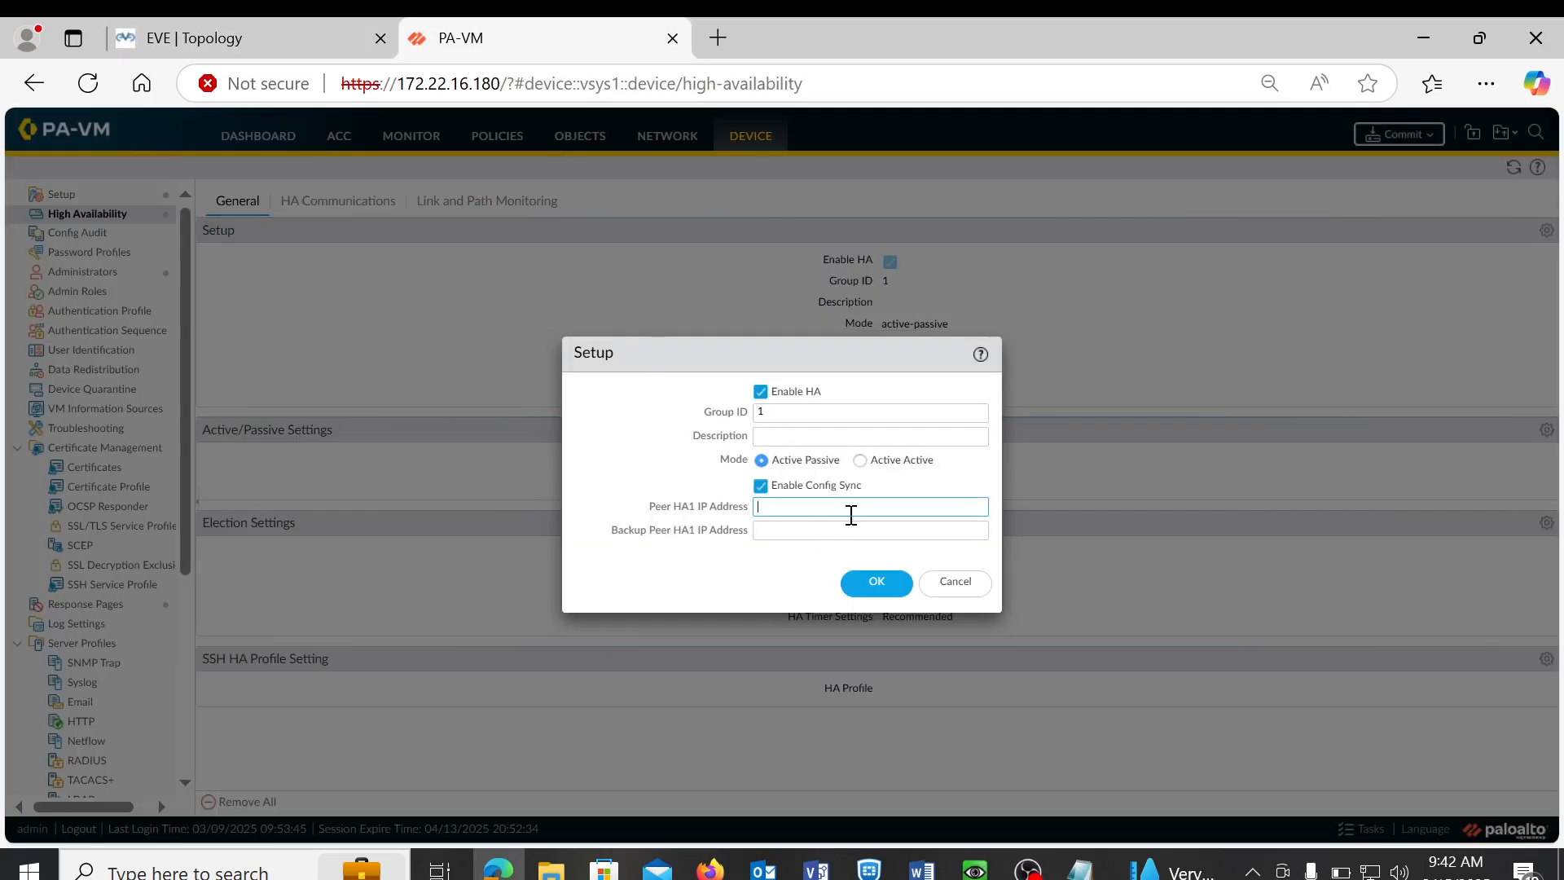
{"action": "type", "text": "19"}
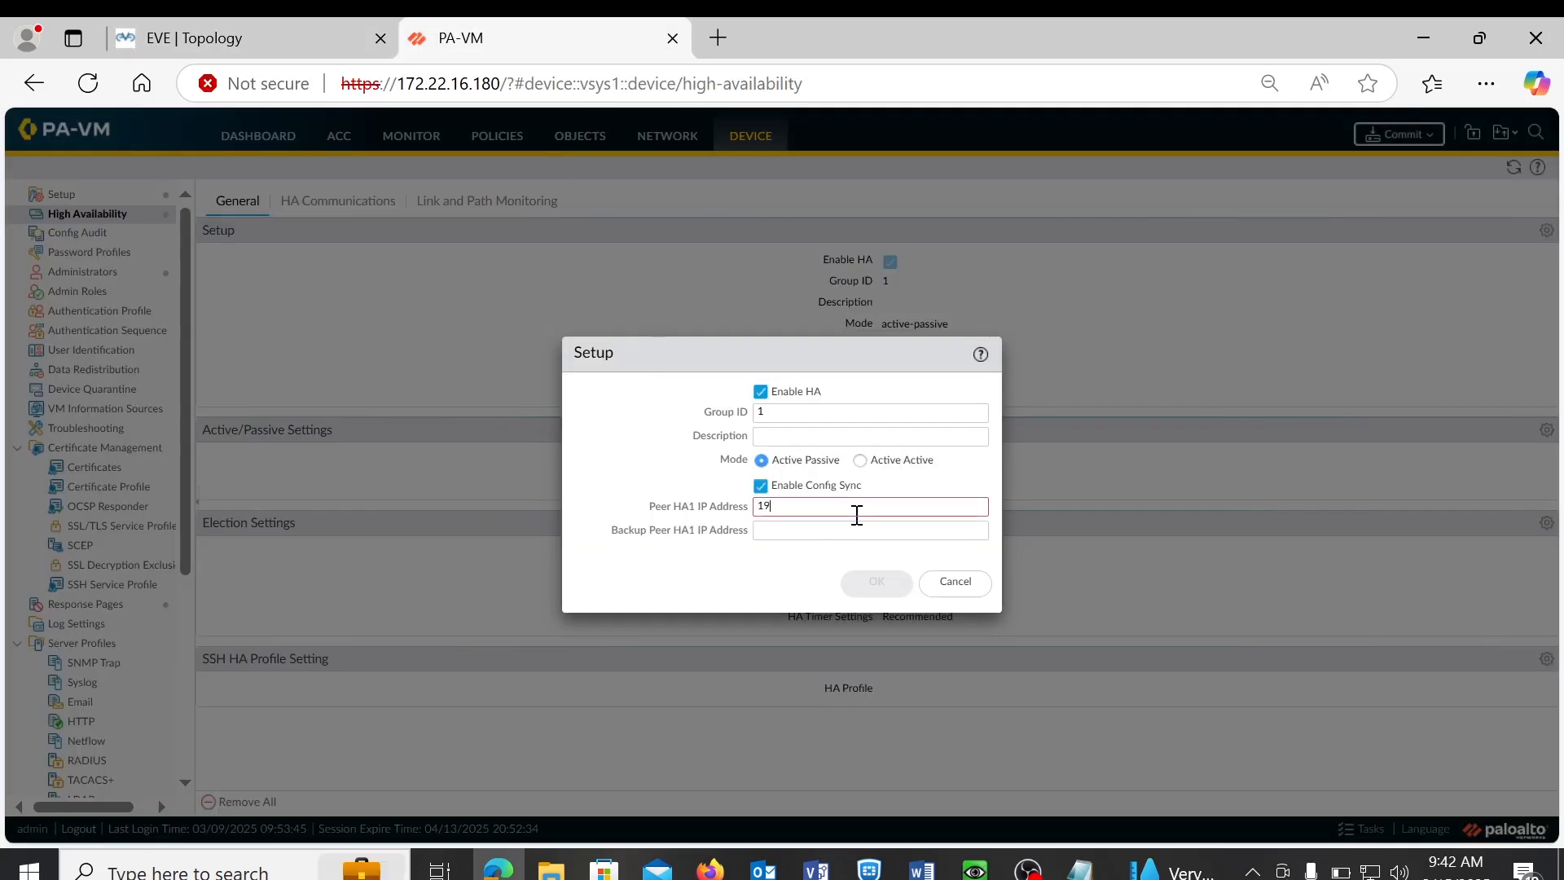
{"action": "type", "text": "2.168.210.2"}
{"action": "left_click", "coordinate": [827, 530]}
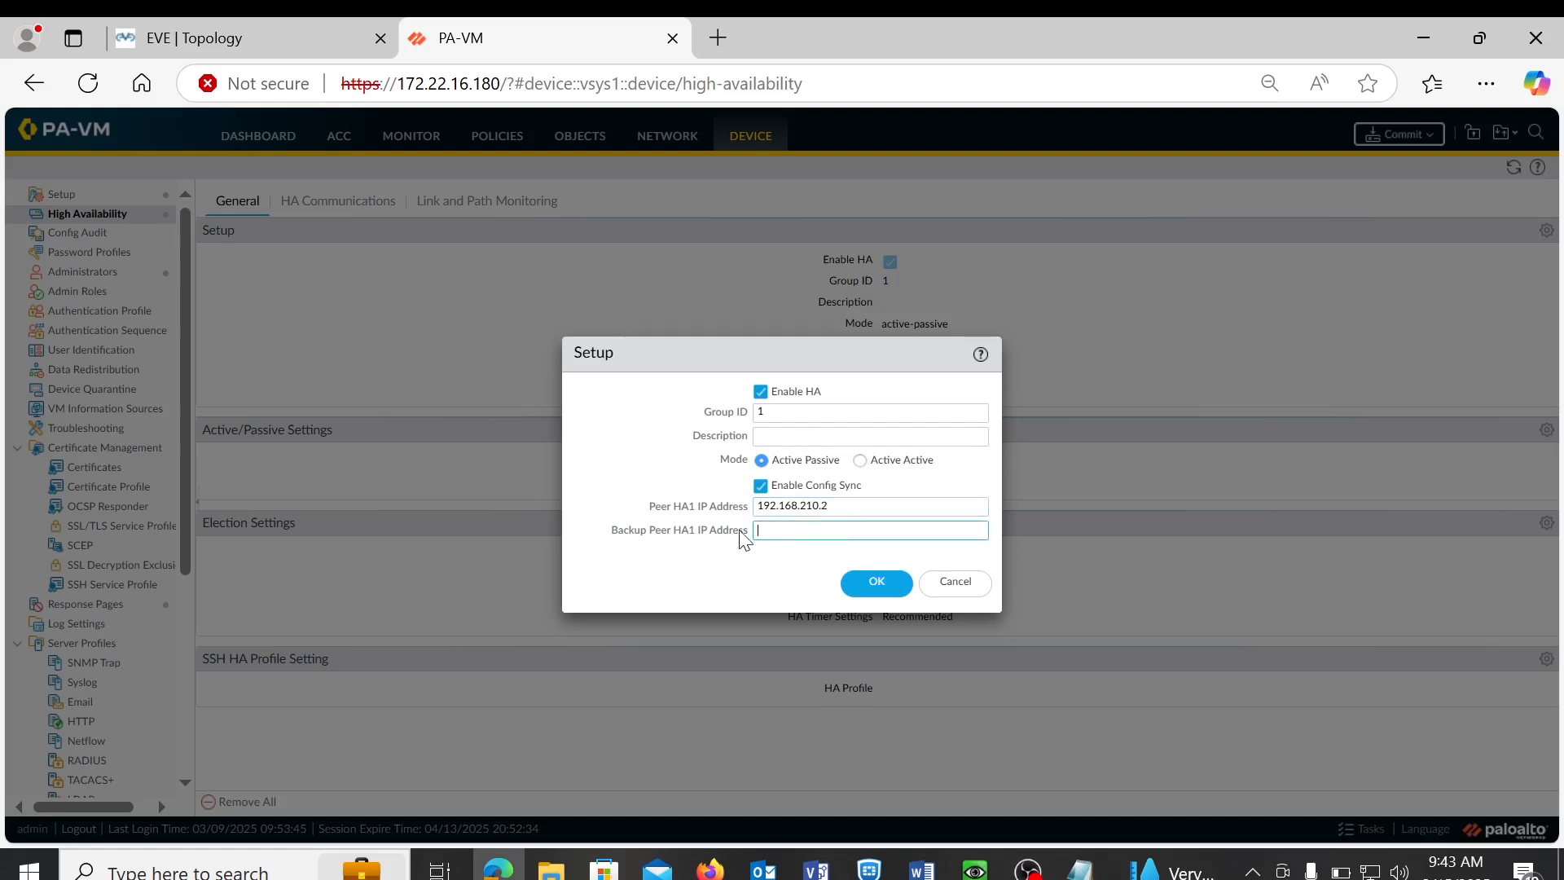
{"action": "left_click", "coordinate": [876, 583]}
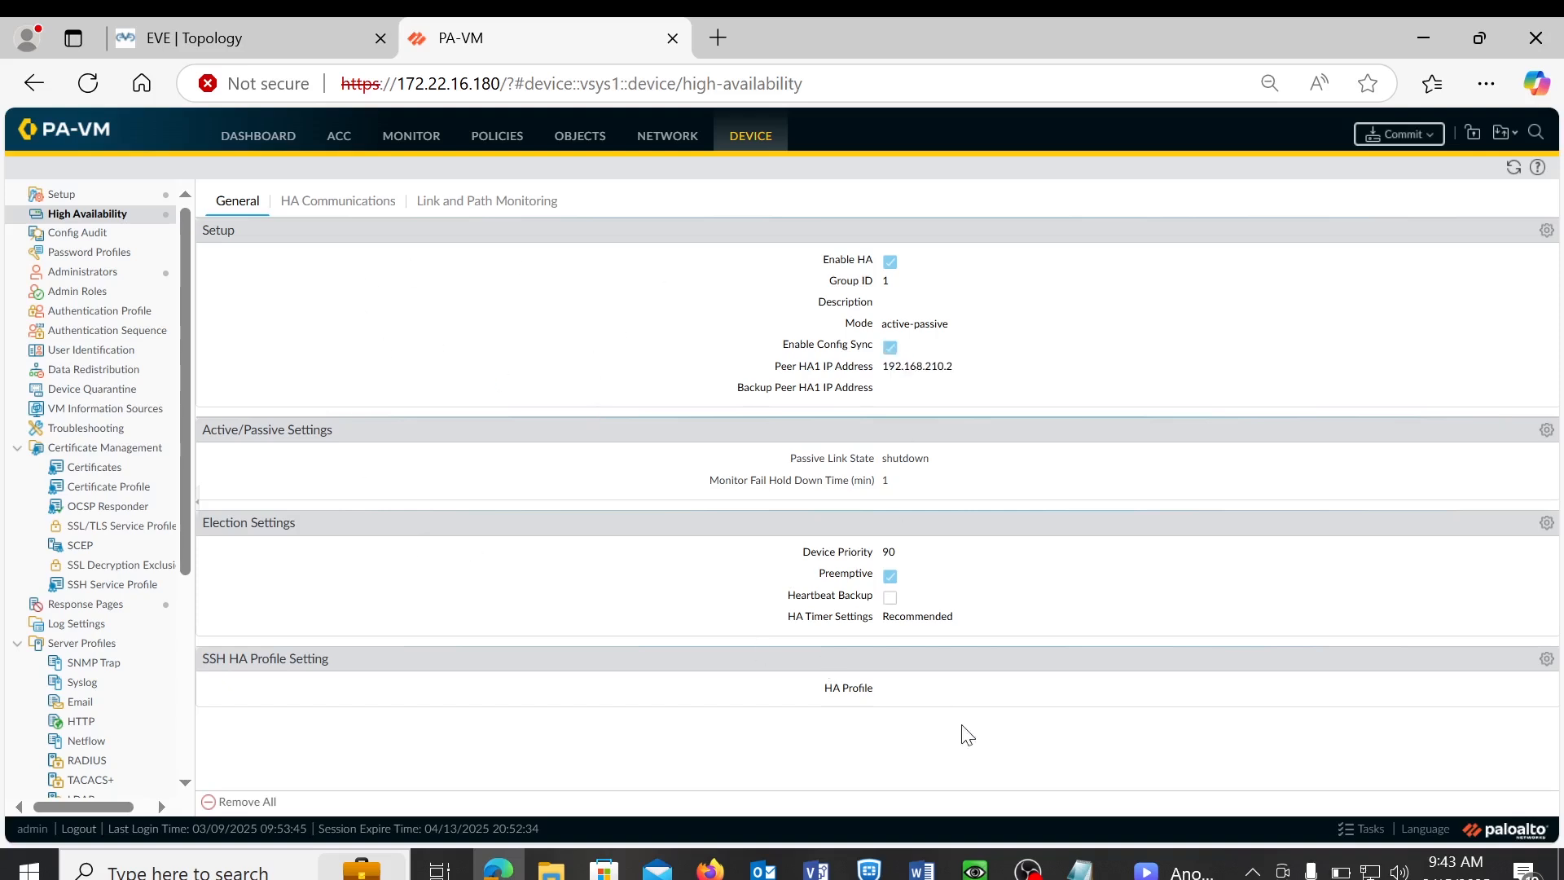
- In the QEMU Win console, bring up the passive firewall and dismiss the welcome, update and telemetry prompts
{"action": "mouse_move", "coordinate": [976, 870]}
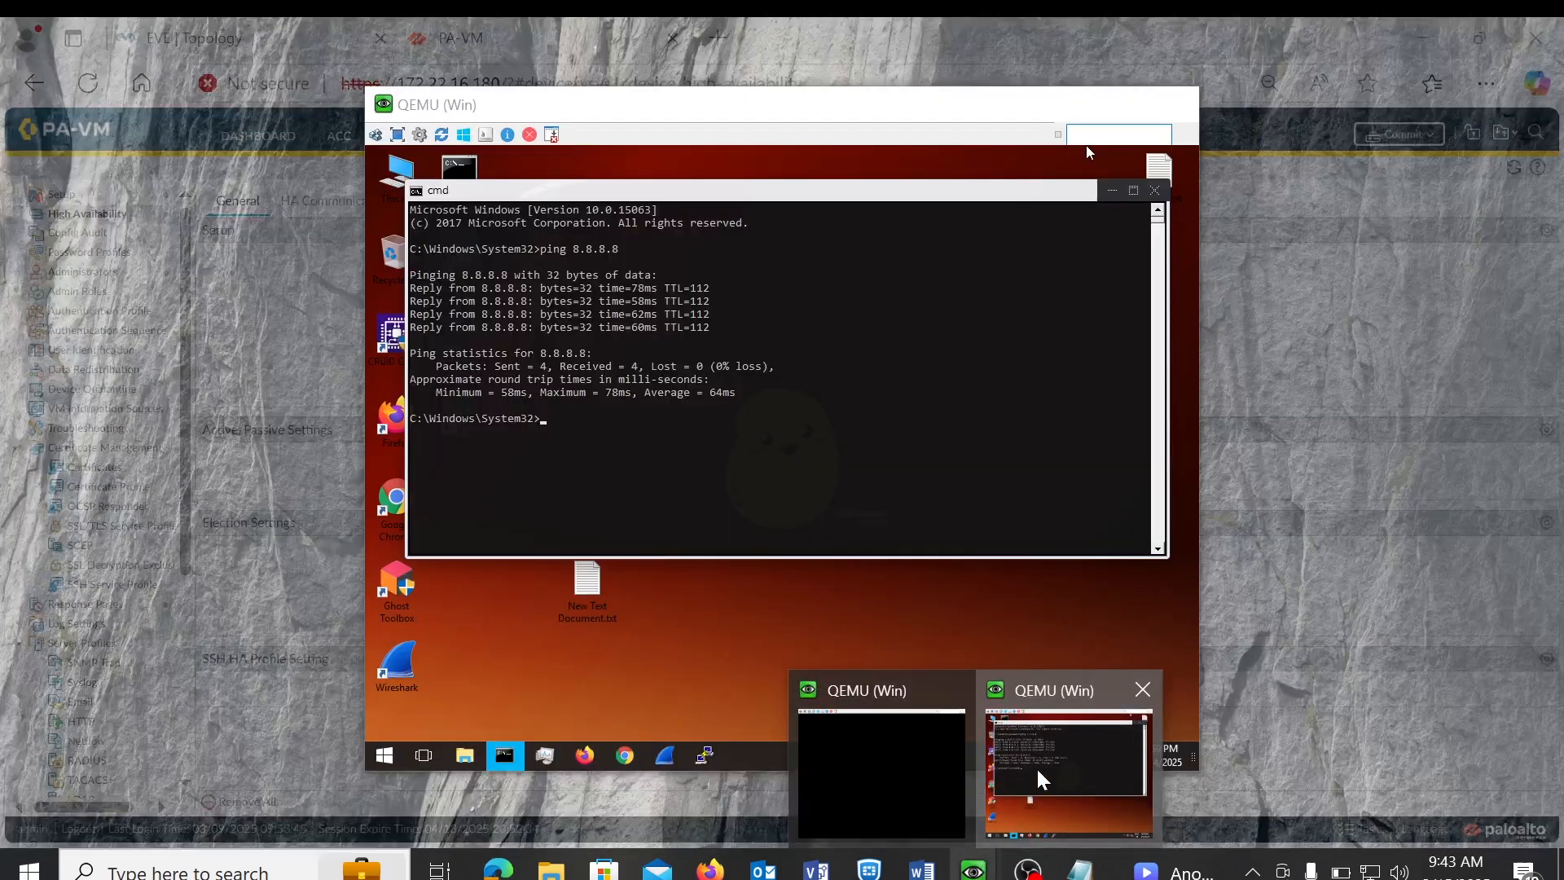
{"action": "left_click", "coordinate": [1037, 779]}
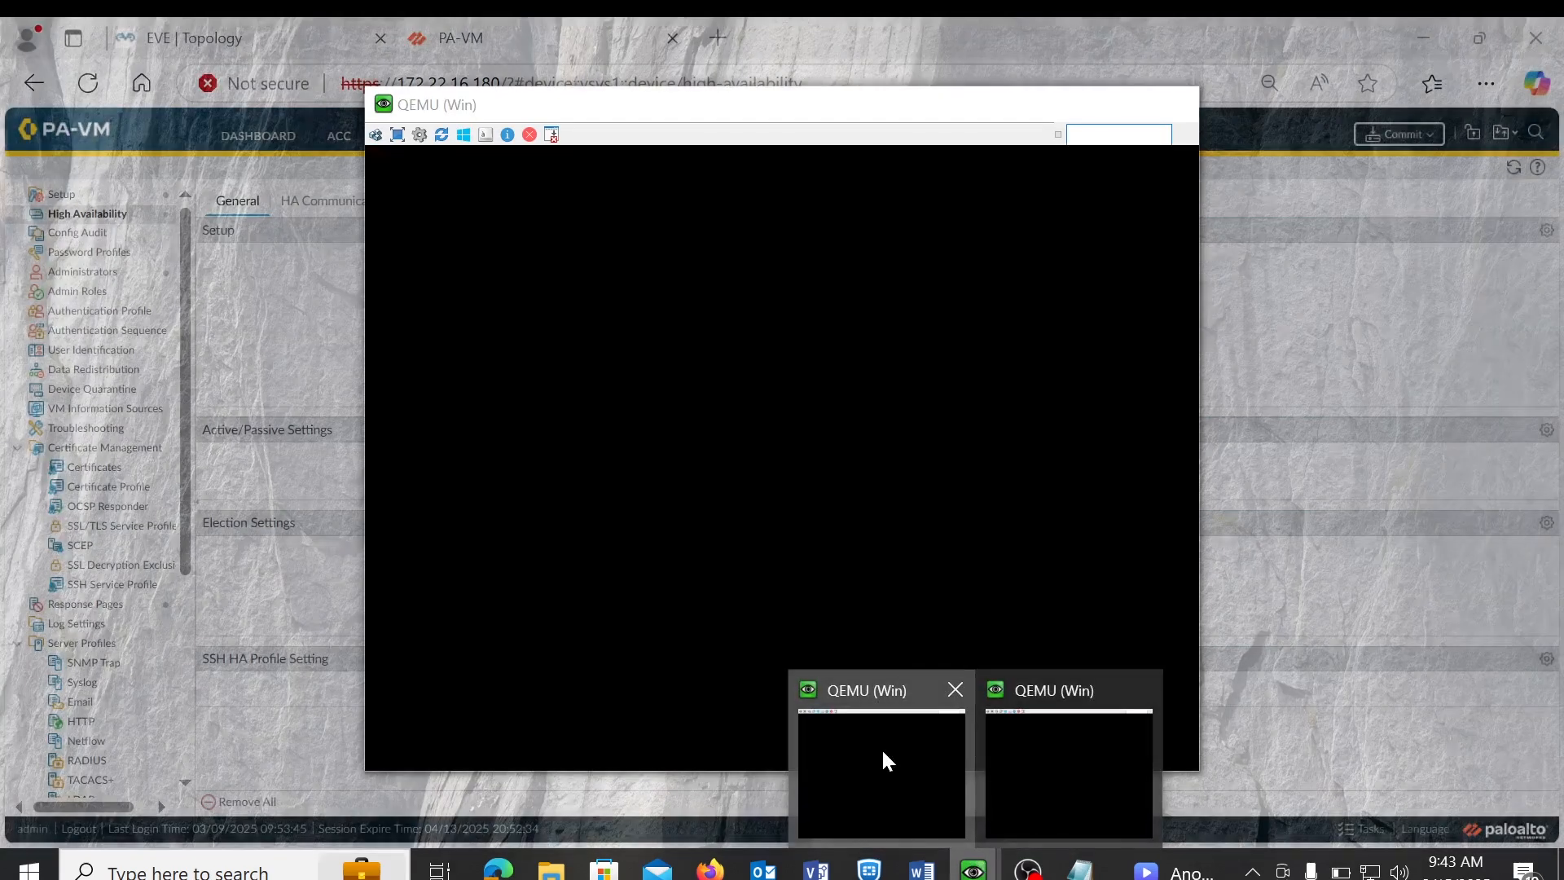
{"action": "left_click", "coordinate": [884, 749]}
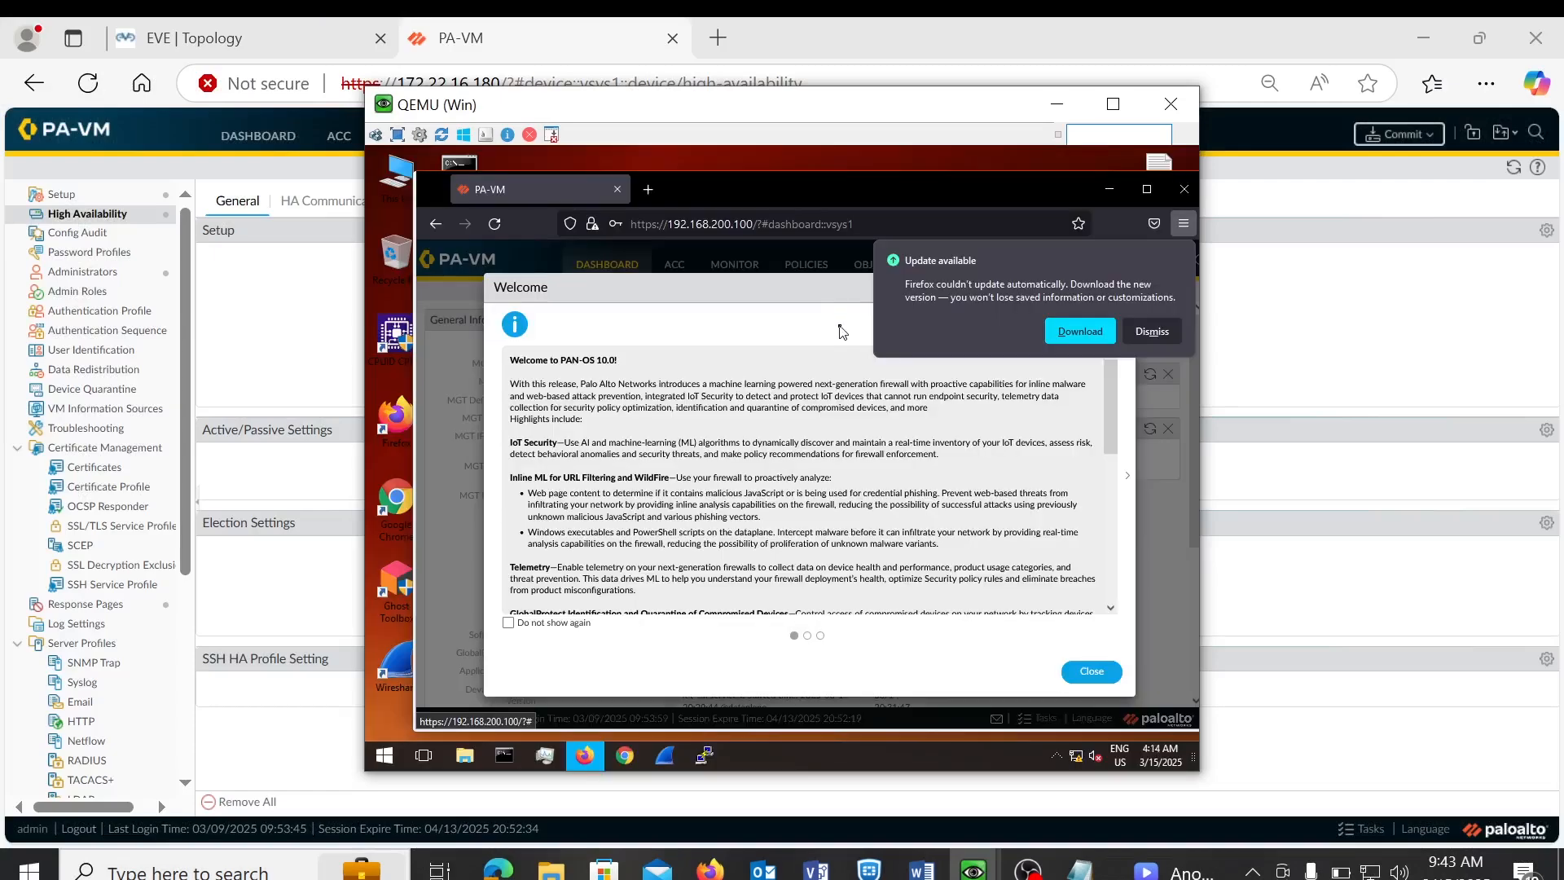
{"action": "left_click", "coordinate": [1101, 679]}
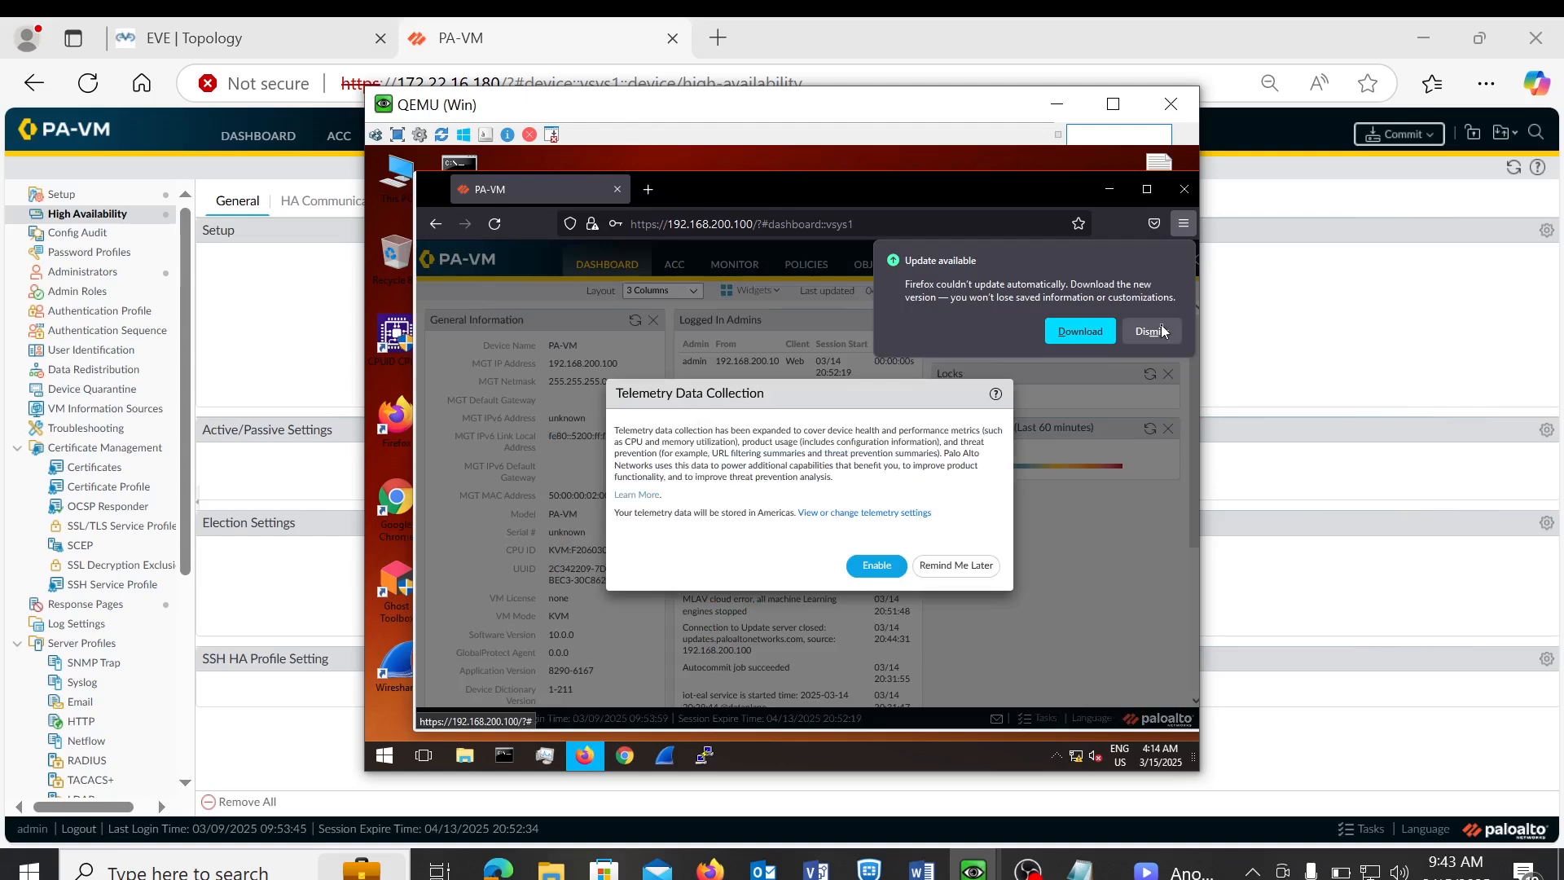
{"action": "left_click", "coordinate": [1151, 331]}
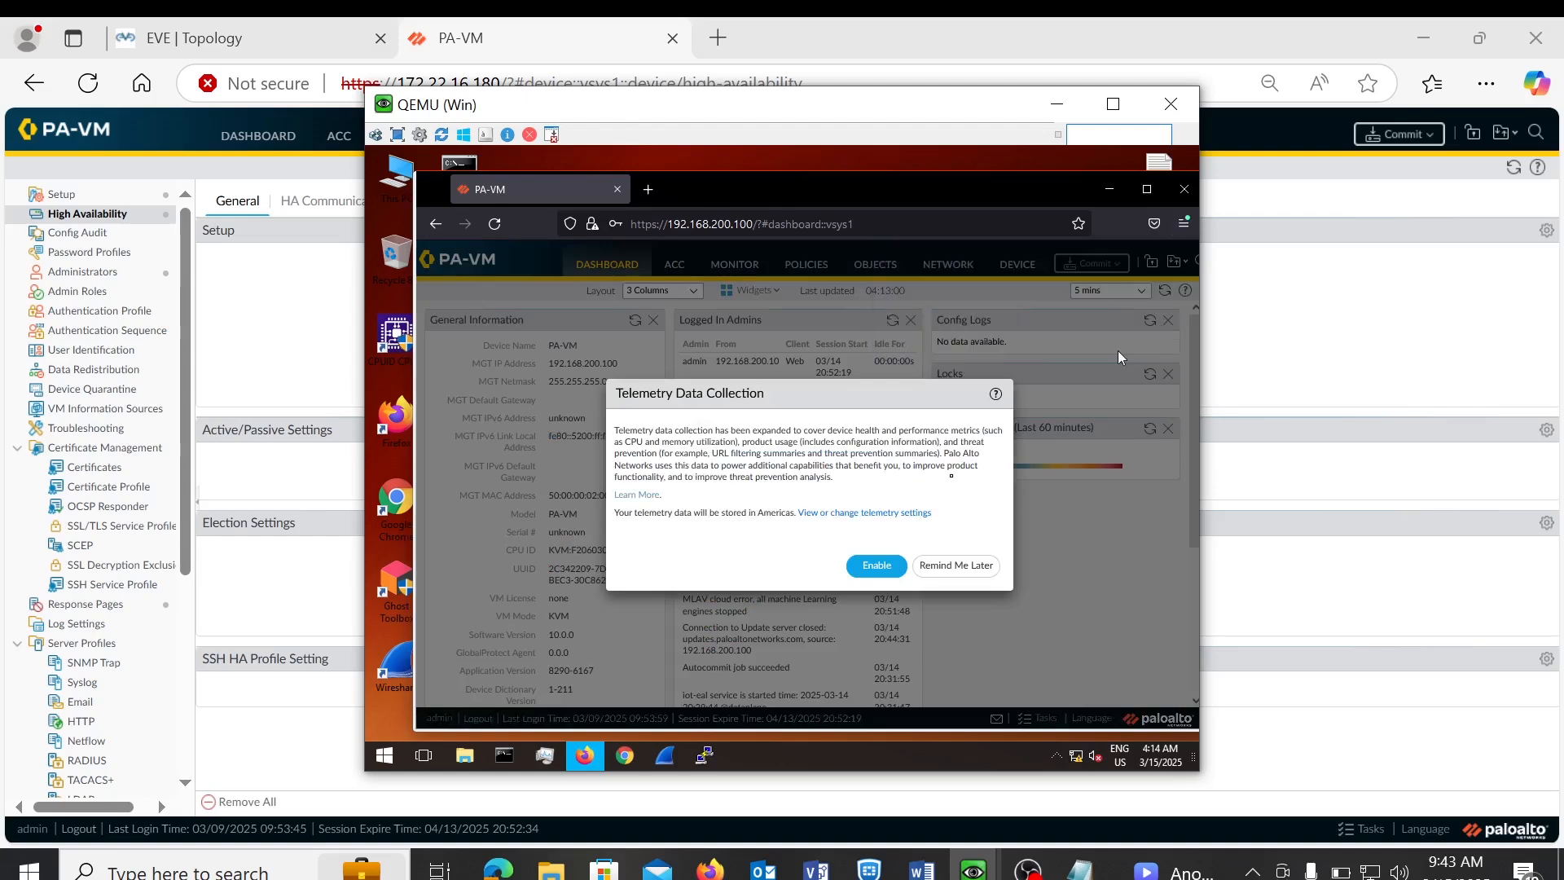
{"action": "left_click", "coordinate": [945, 567]}
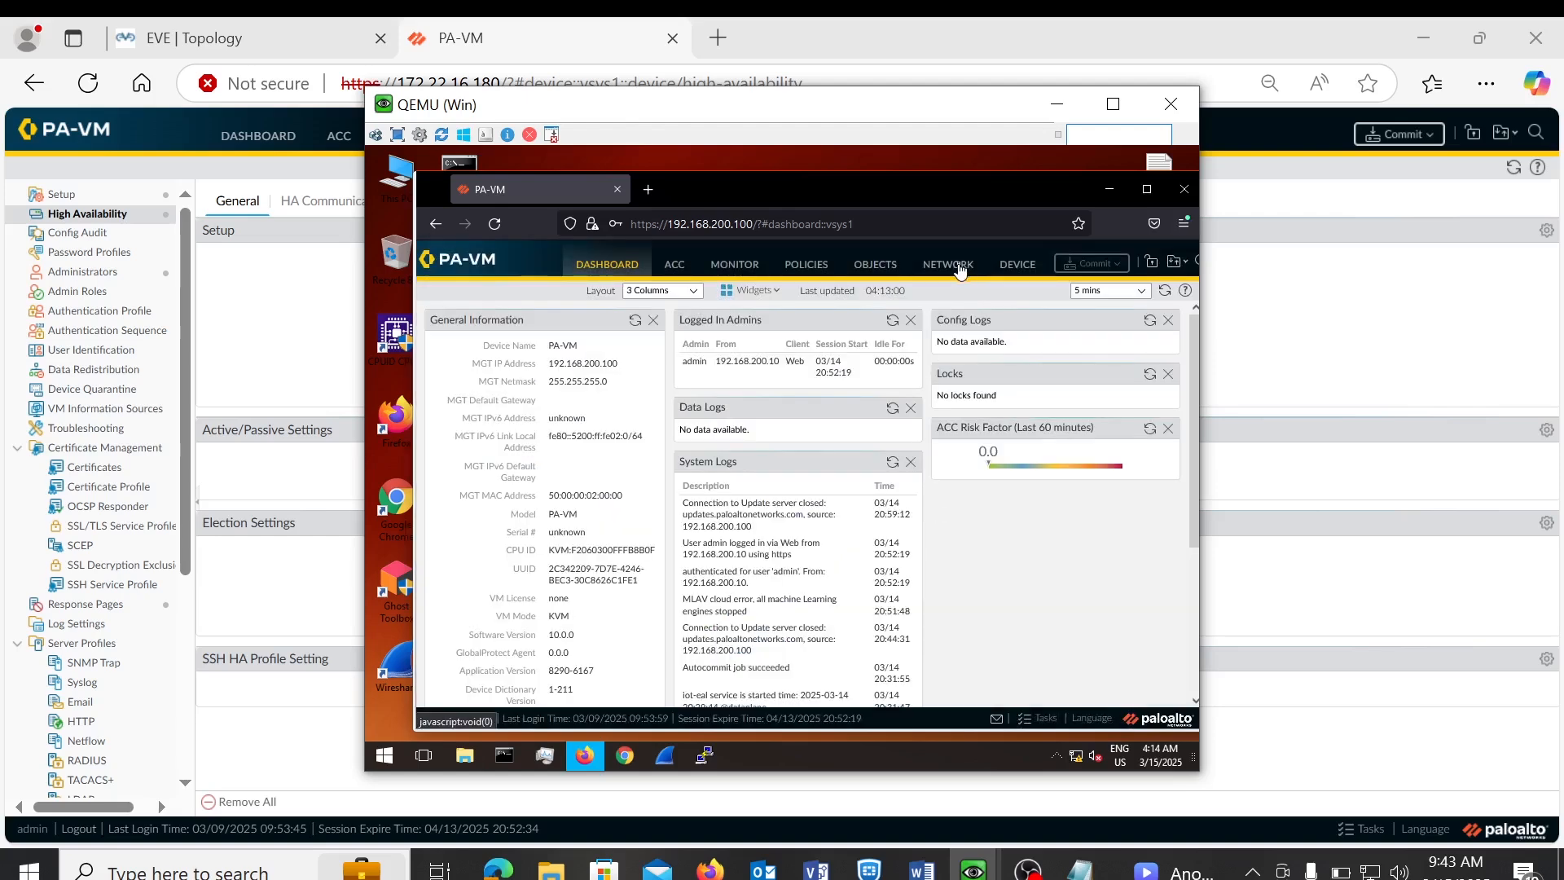
- Open the passive firewall's Network > Interfaces page, comparing it against the topology diagram
{"action": "left_click", "coordinate": [958, 269]}
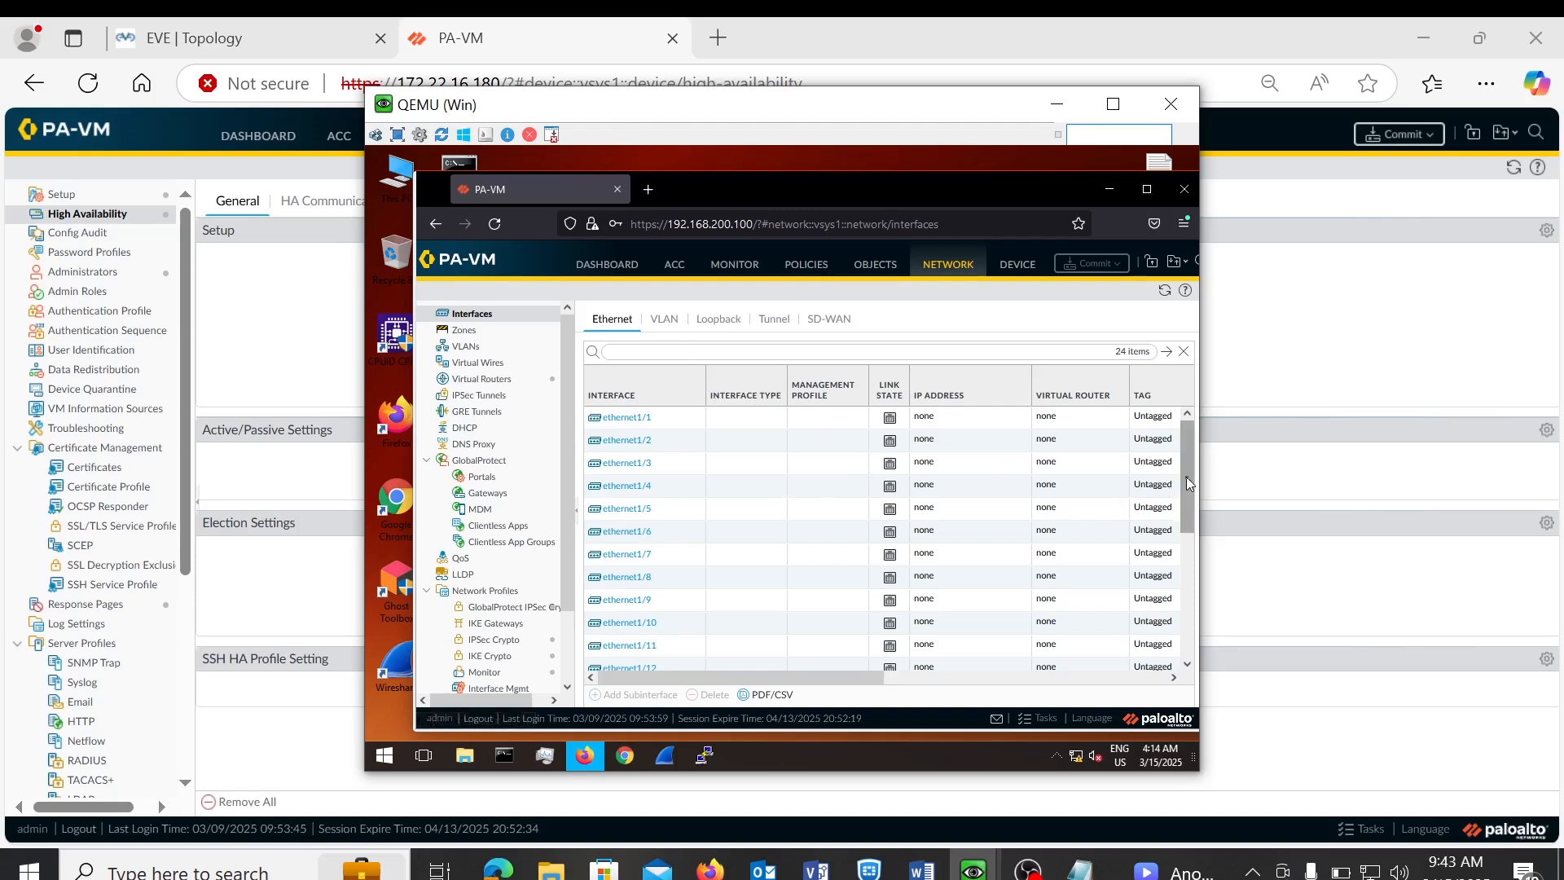
{"action": "left_click_drag", "start_coordinate": [1188, 477], "coordinate": [1190, 414]}
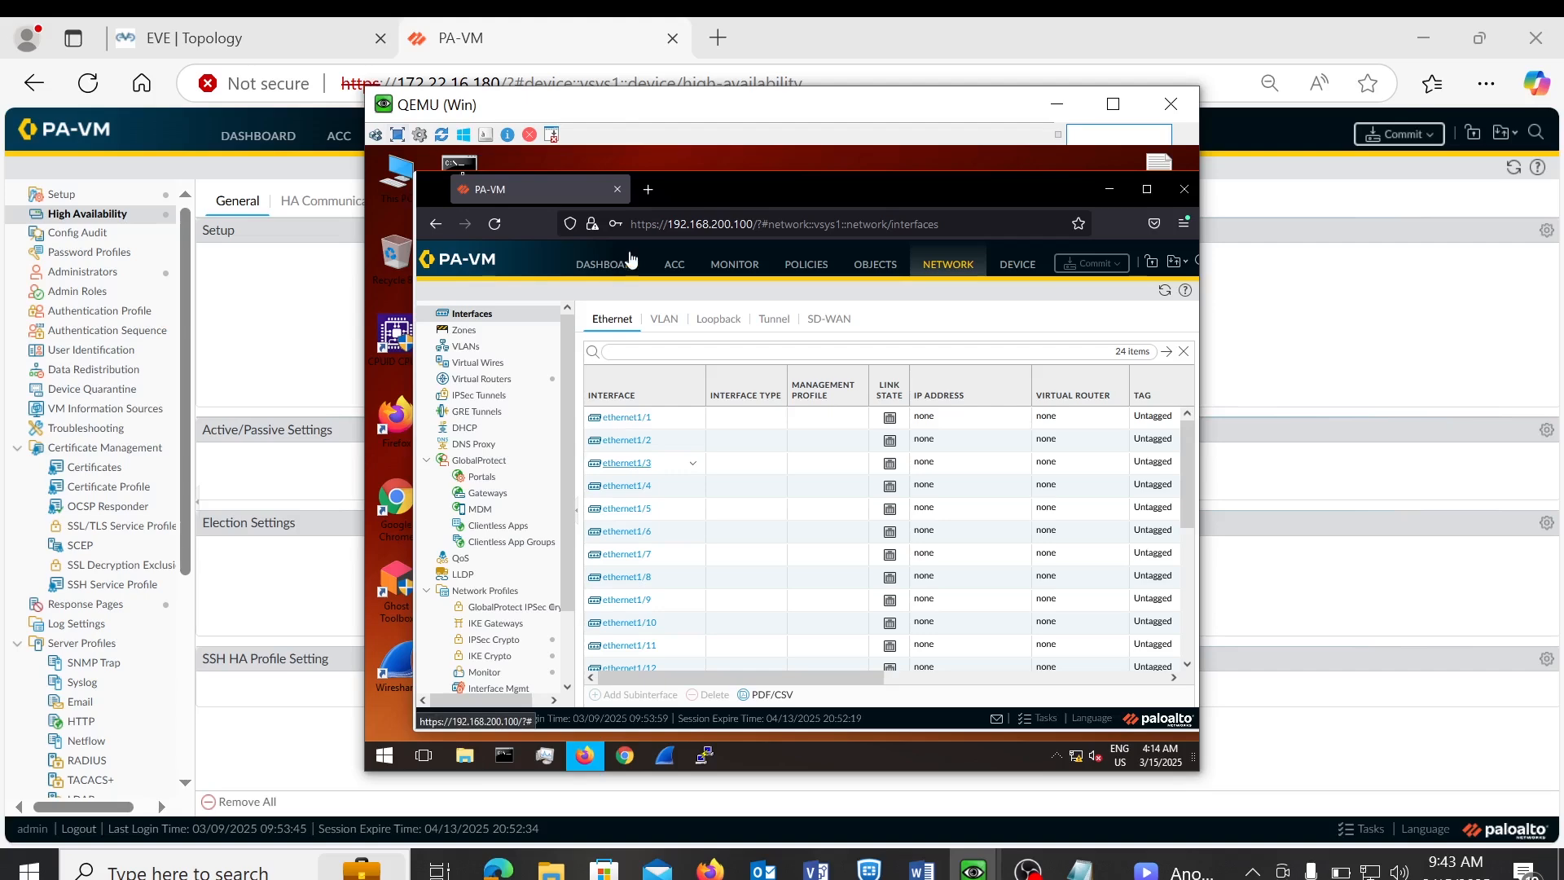
{"action": "left_click", "coordinate": [299, 40]}
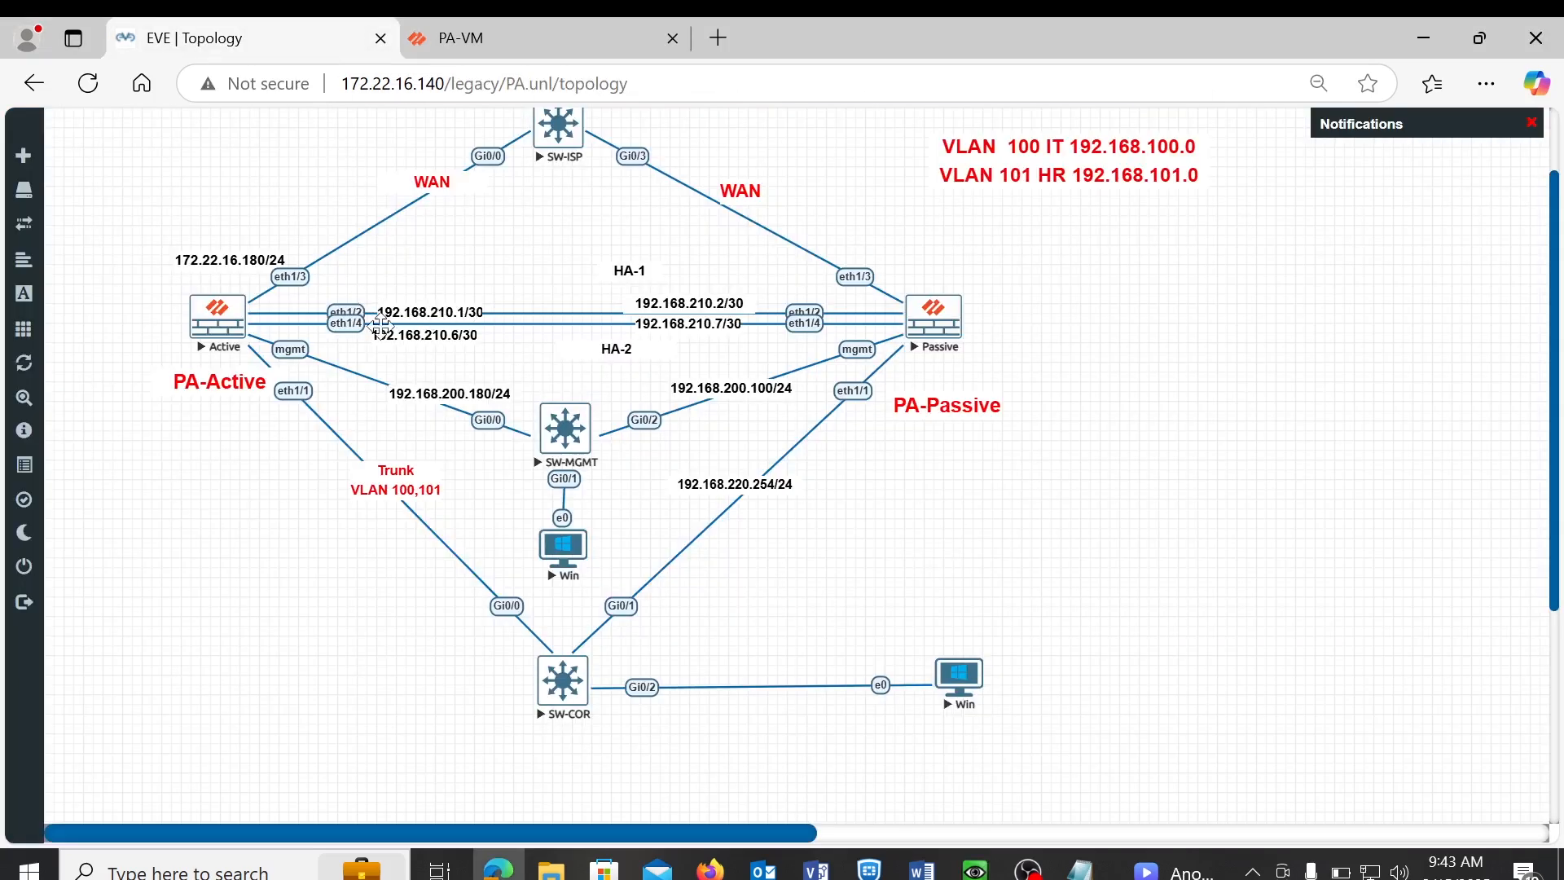
{"action": "left_click", "coordinate": [486, 35]}
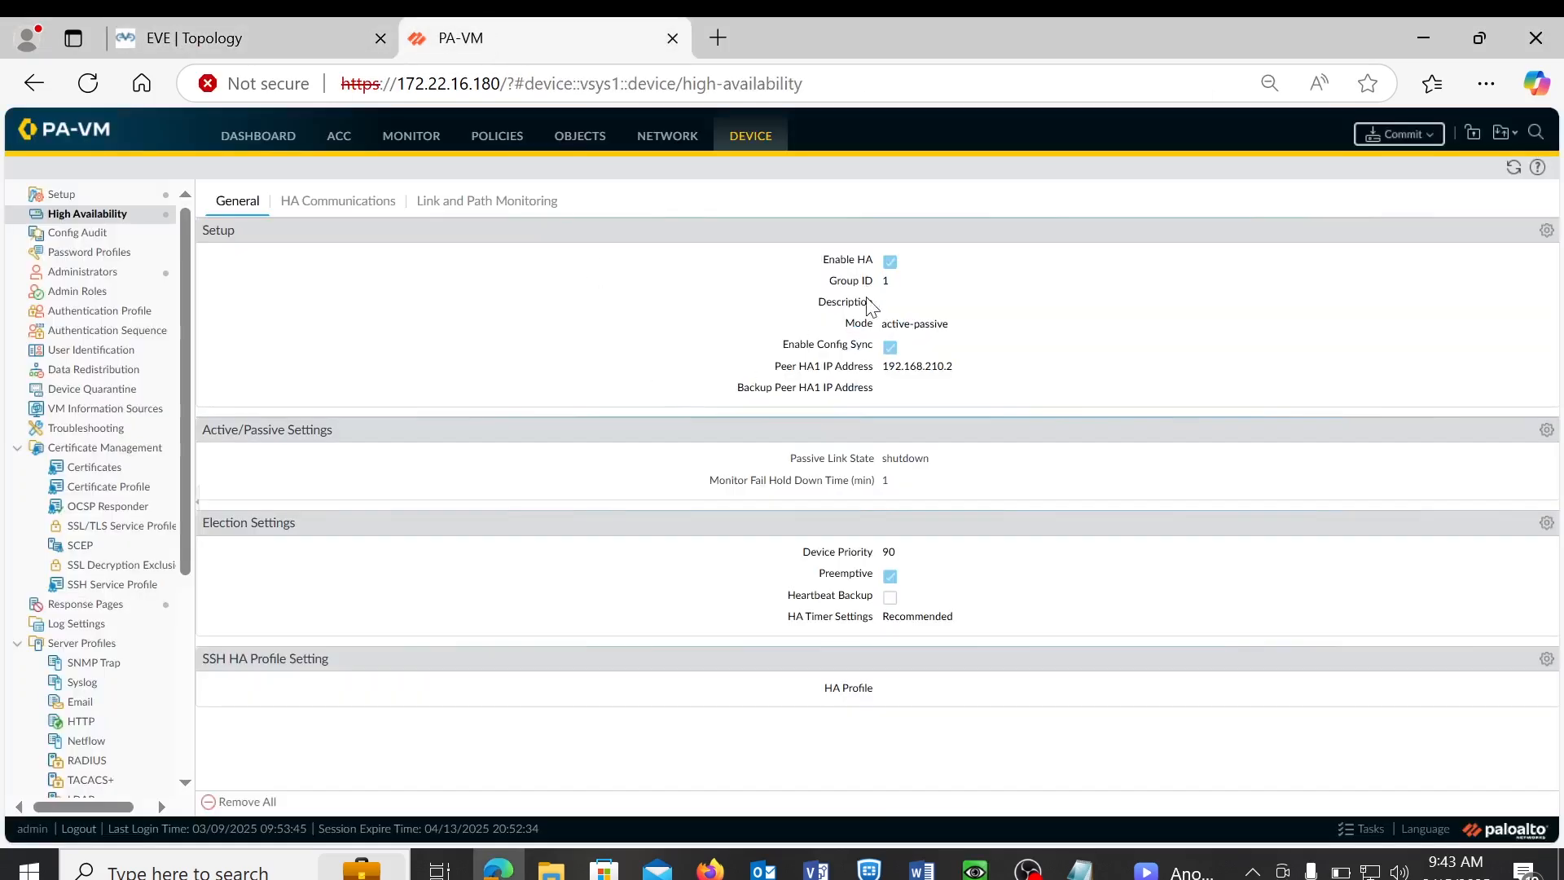
{"action": "left_click", "coordinate": [974, 868]}
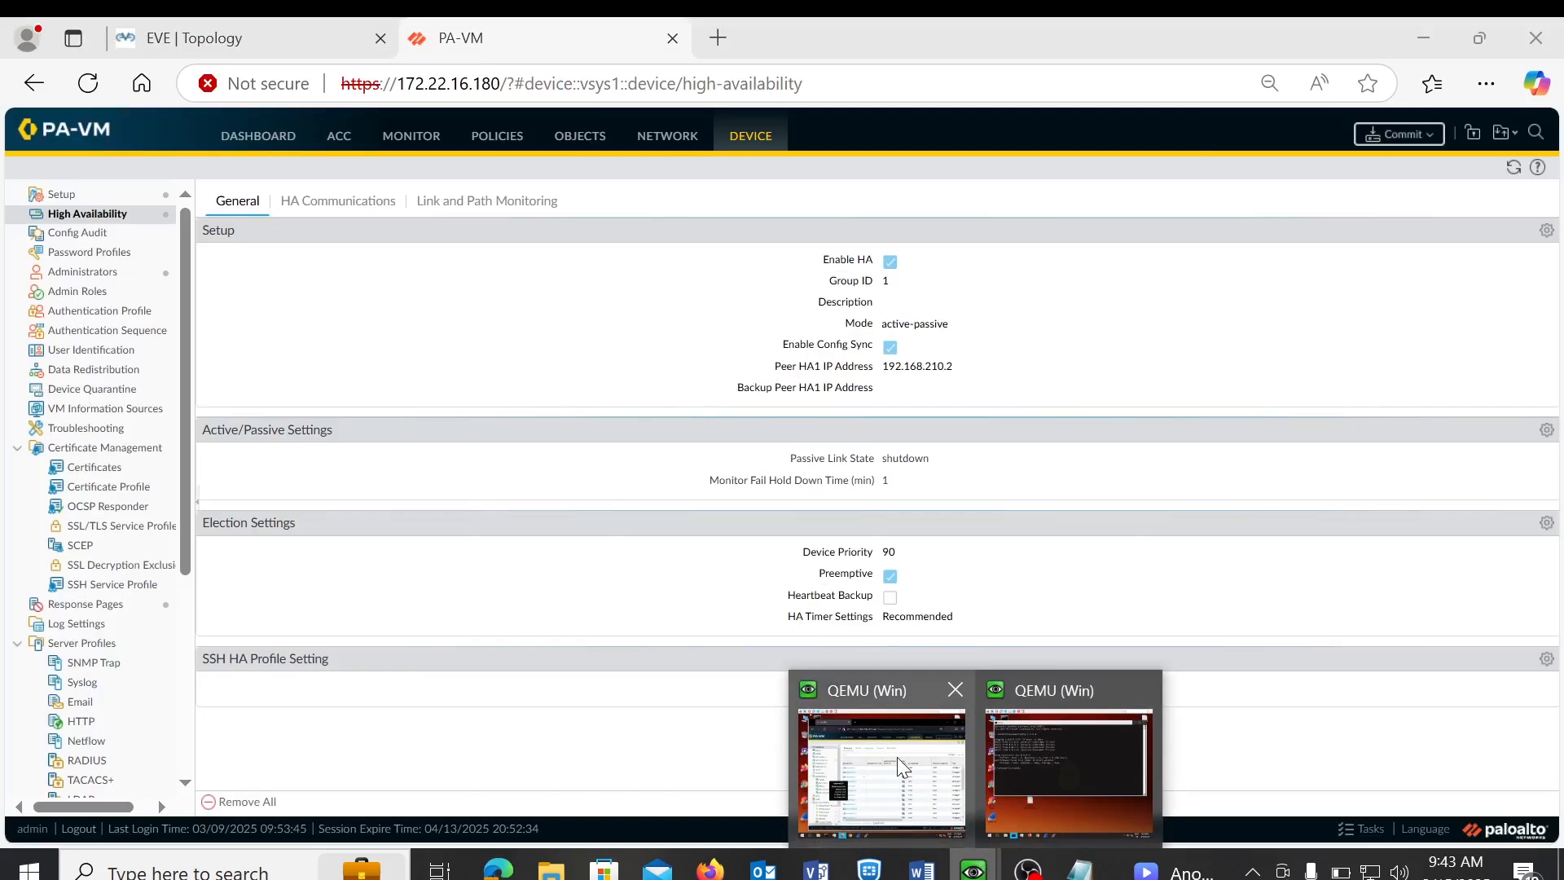
{"action": "left_click", "coordinate": [897, 758]}
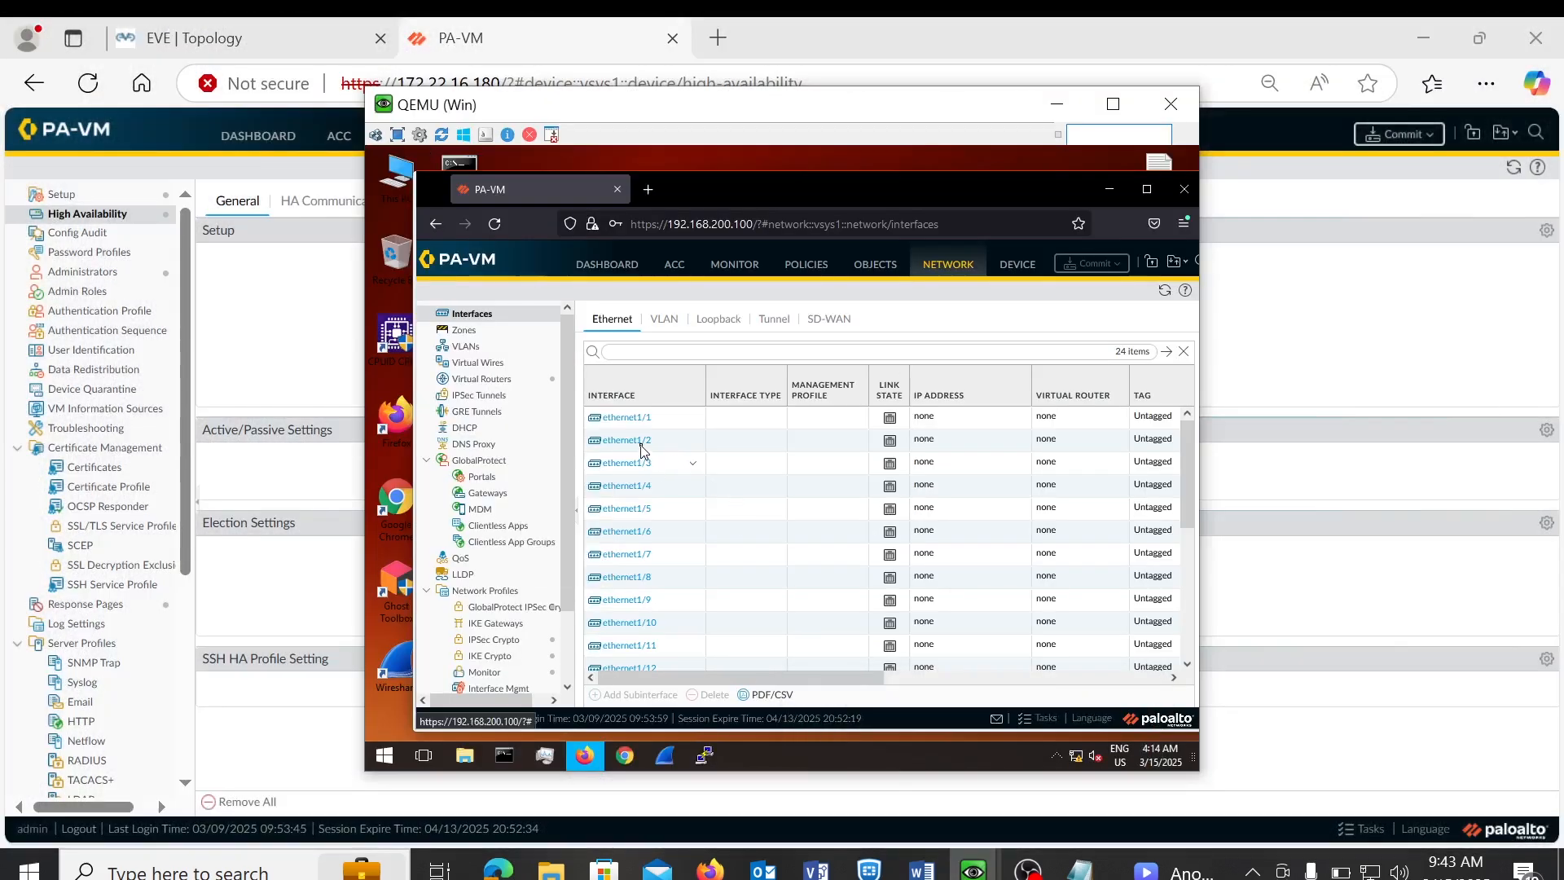
{"action": "mouse_move", "coordinate": [644, 448]}
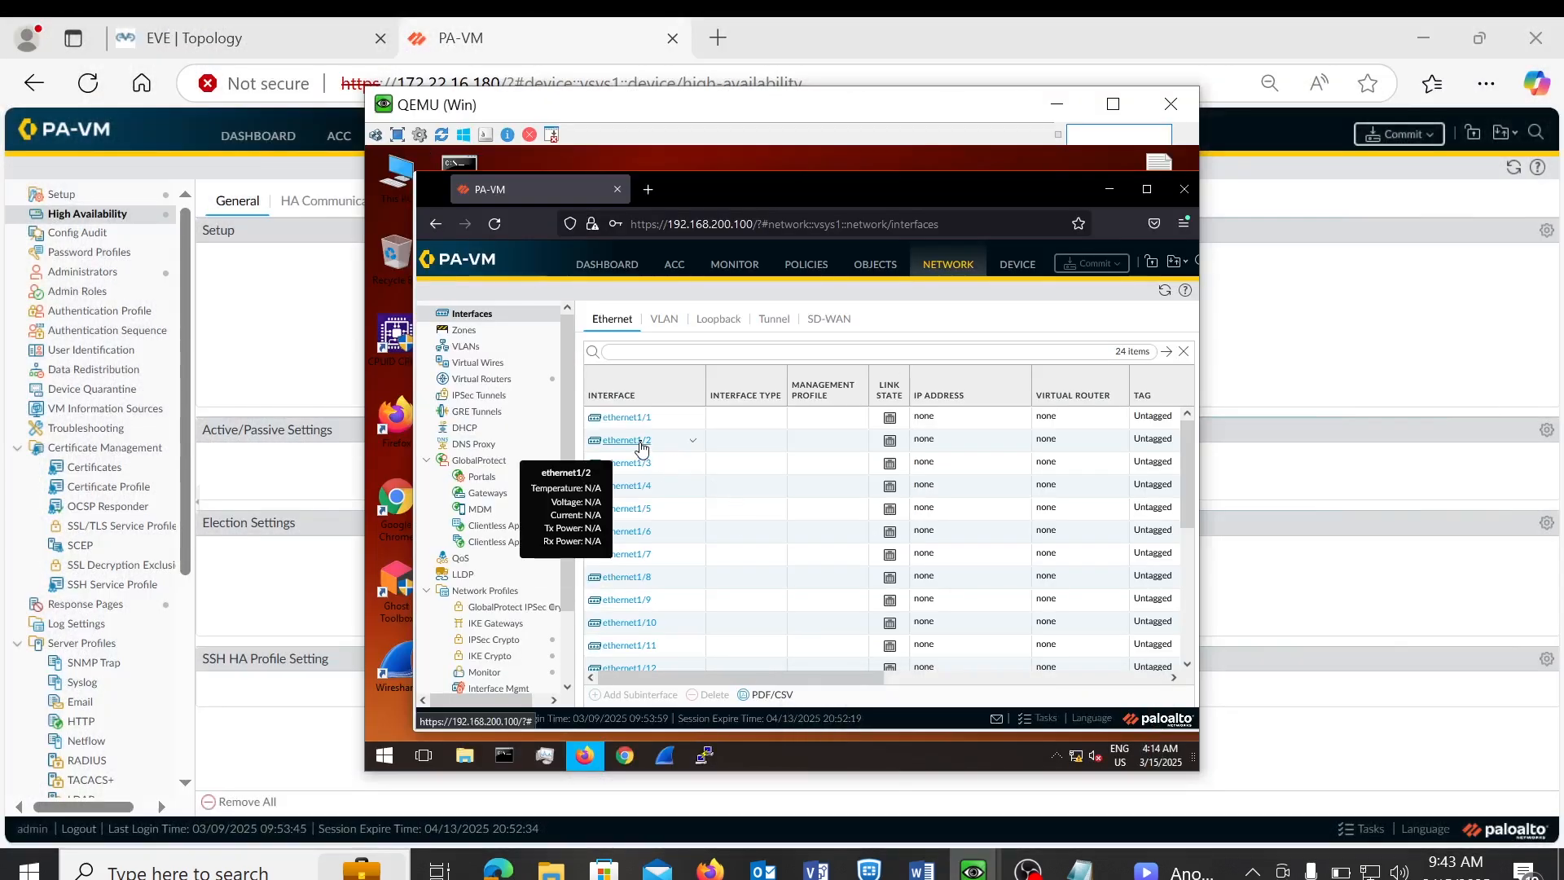
{"action": "left_click", "coordinate": [303, 28]}
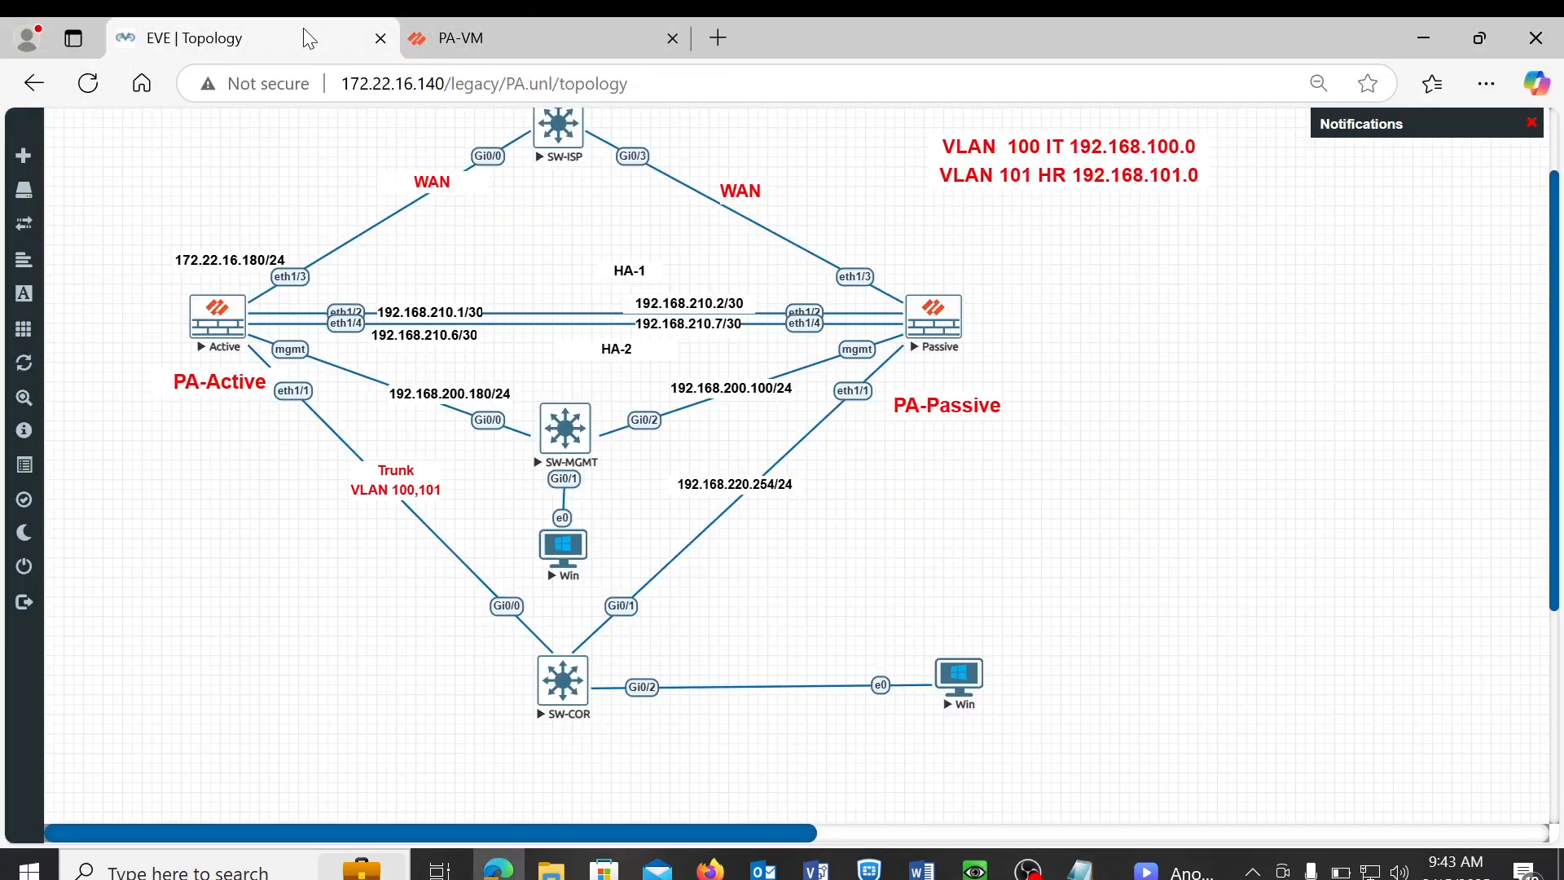
{"action": "left_click", "coordinate": [453, 54]}
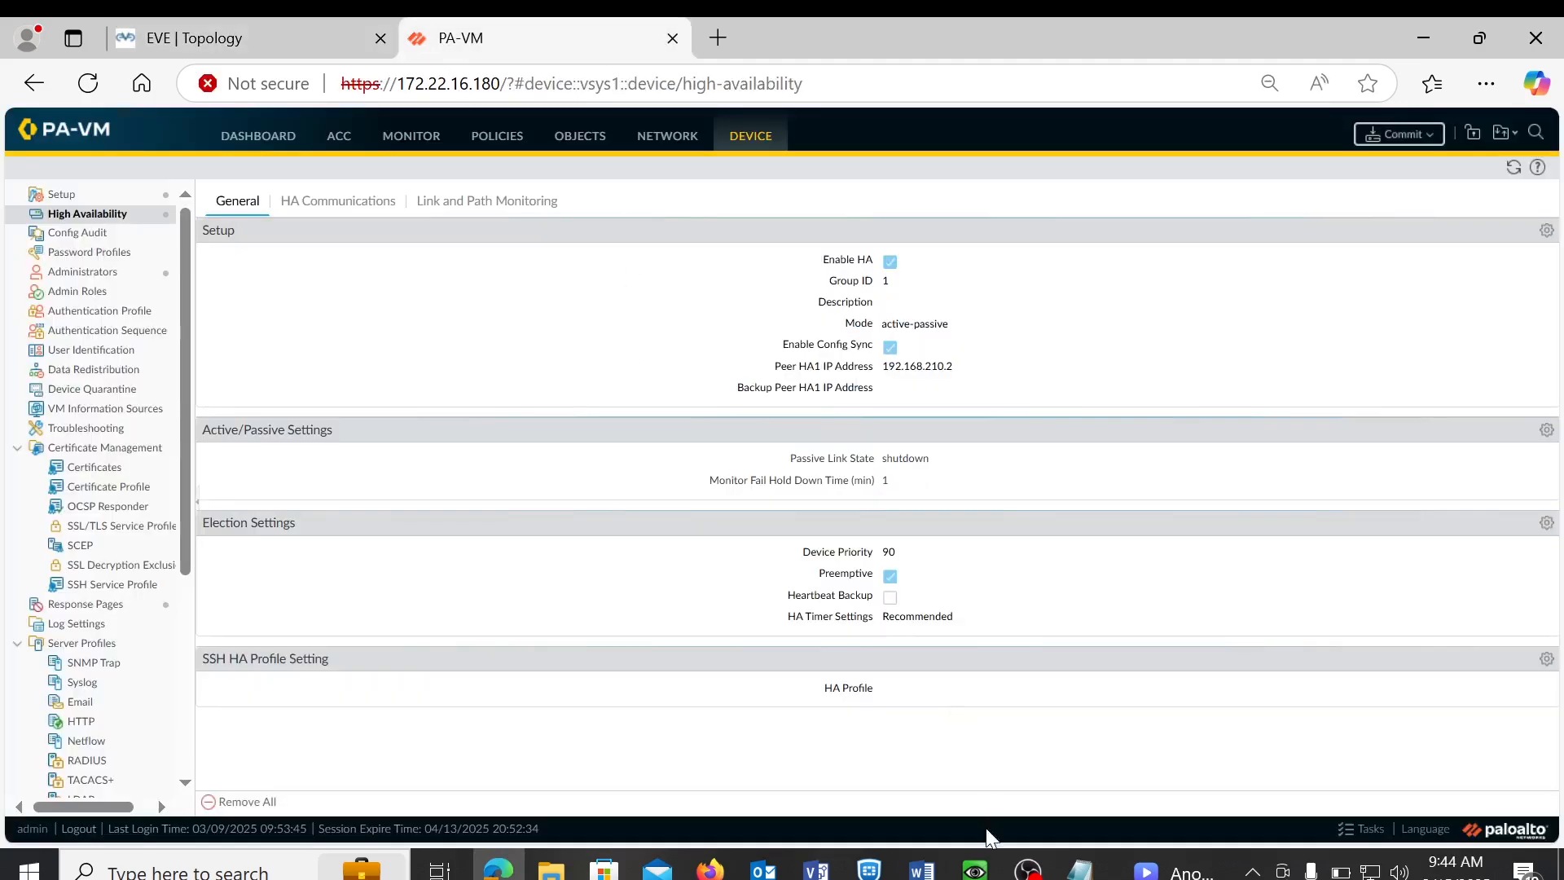
{"action": "mouse_move", "coordinate": [975, 868]}
{"action": "left_click", "coordinate": [900, 765]}
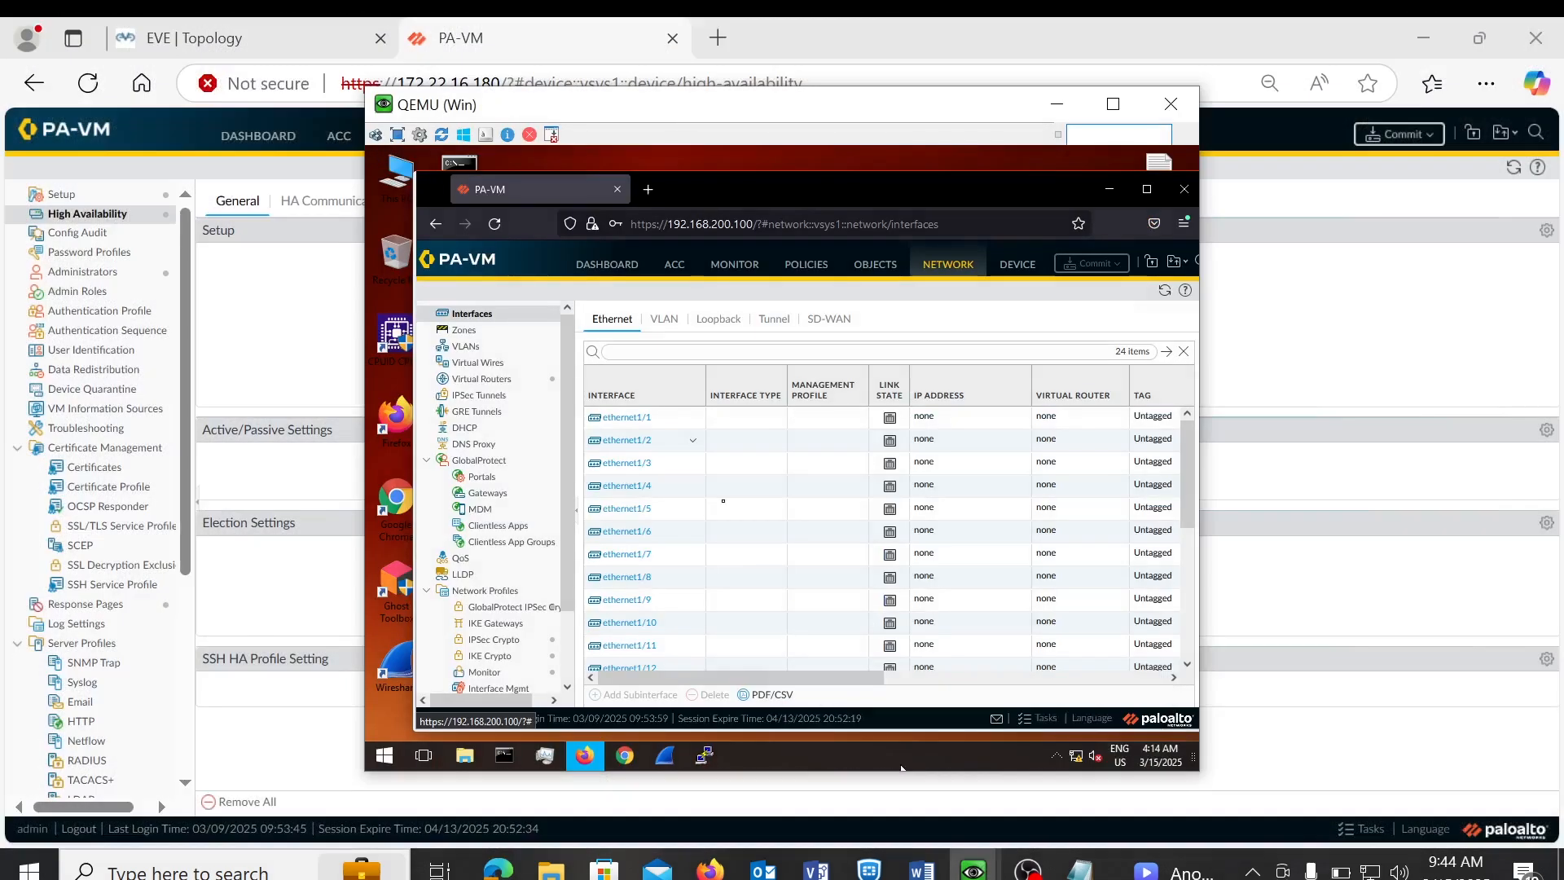
- Set both ethernet1/2 and ethernet1/4 on the passive firewall to interface type HA
{"action": "left_click", "coordinate": [627, 443]}
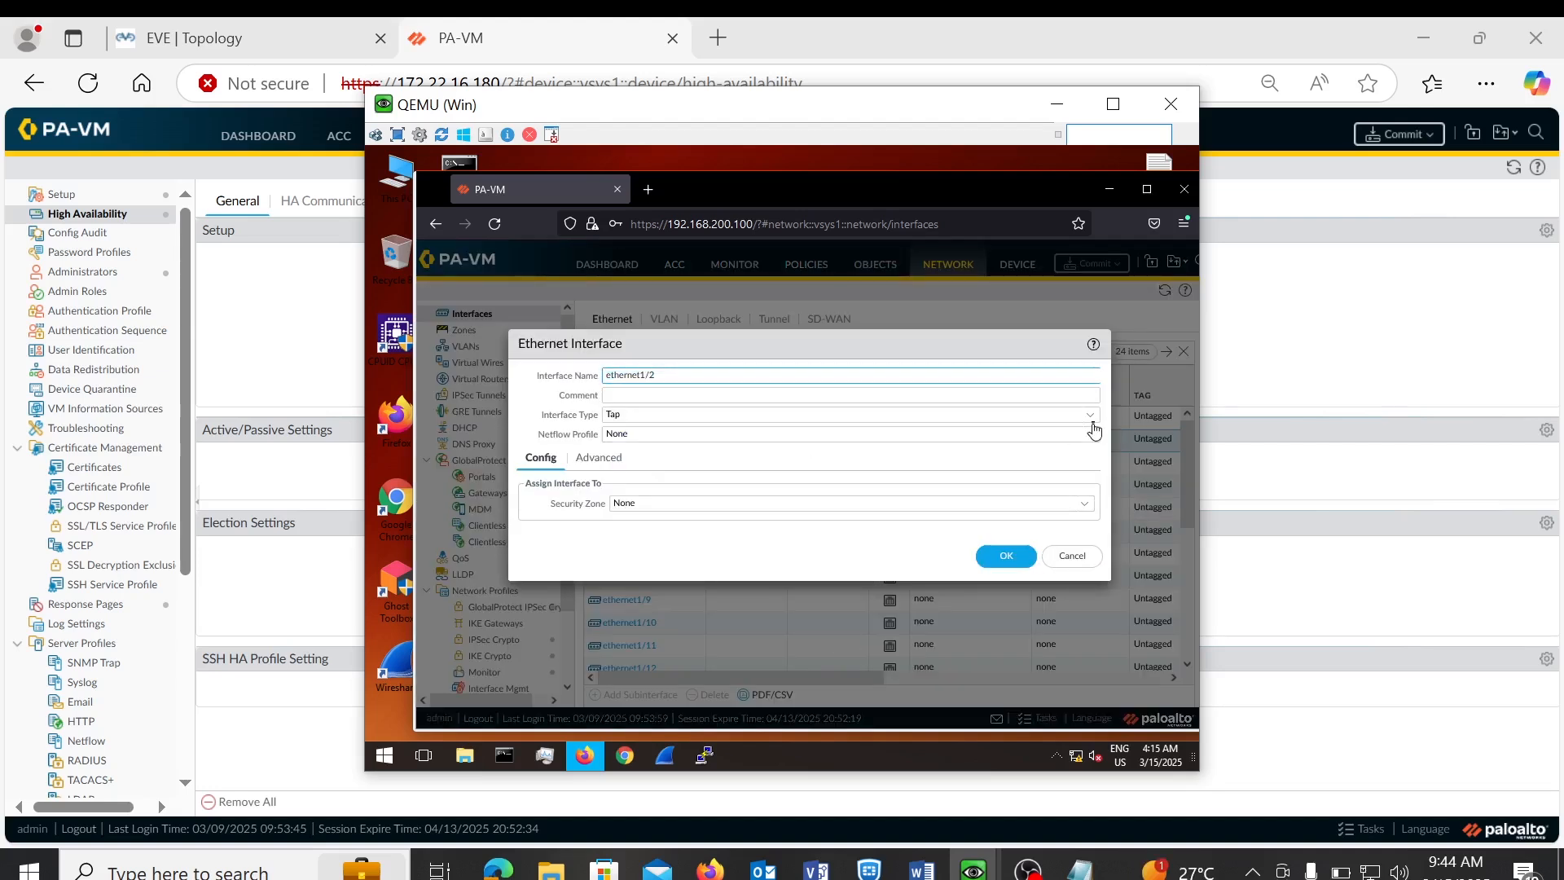
{"action": "left_click", "coordinate": [1092, 420]}
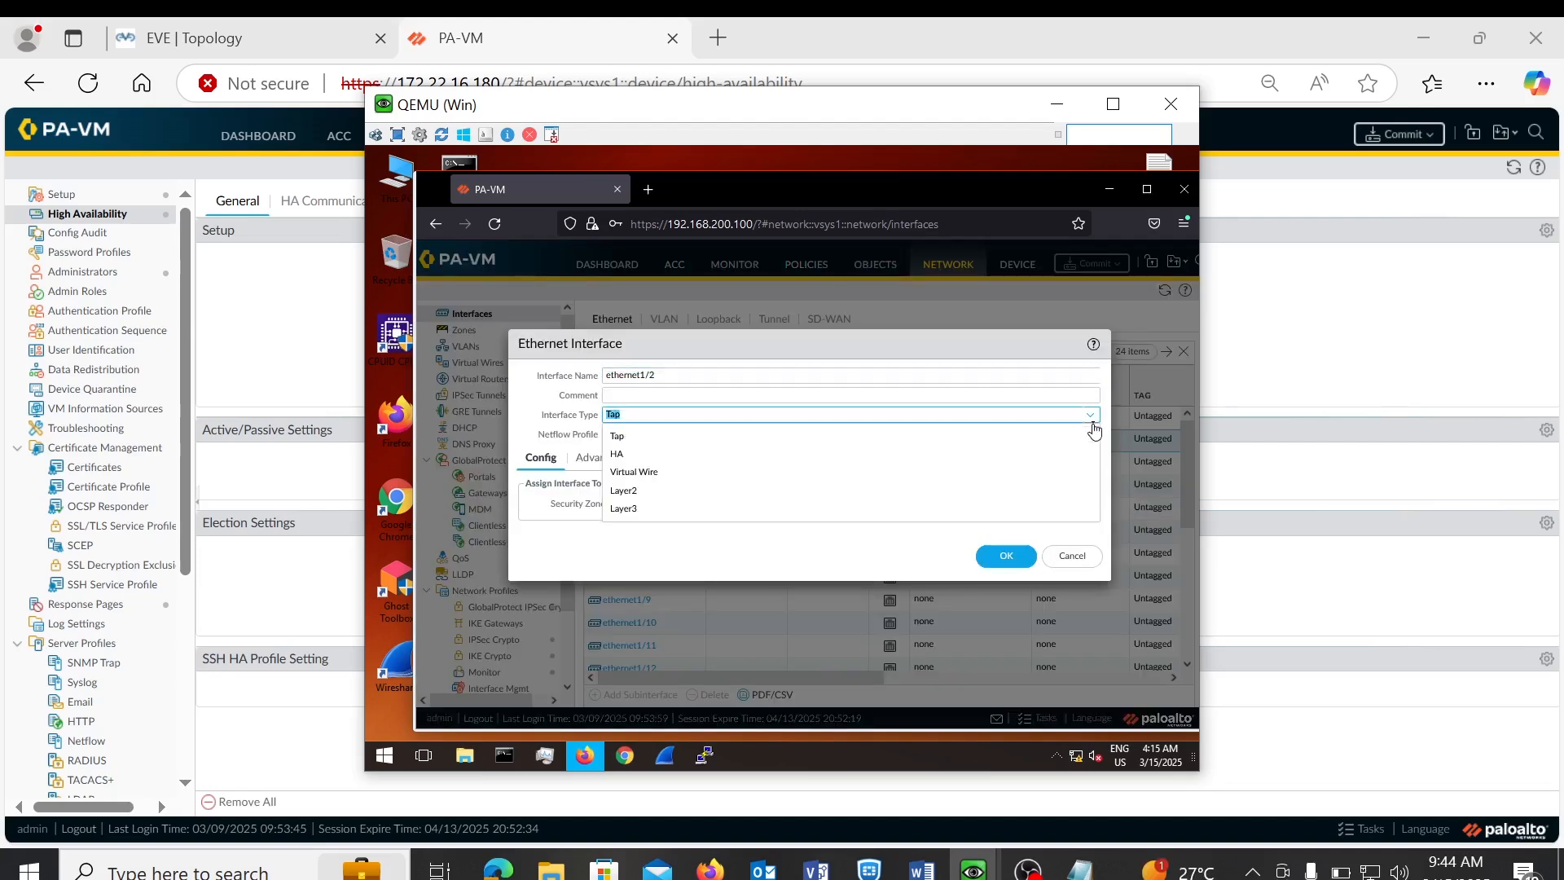
{"action": "left_click", "coordinate": [627, 456]}
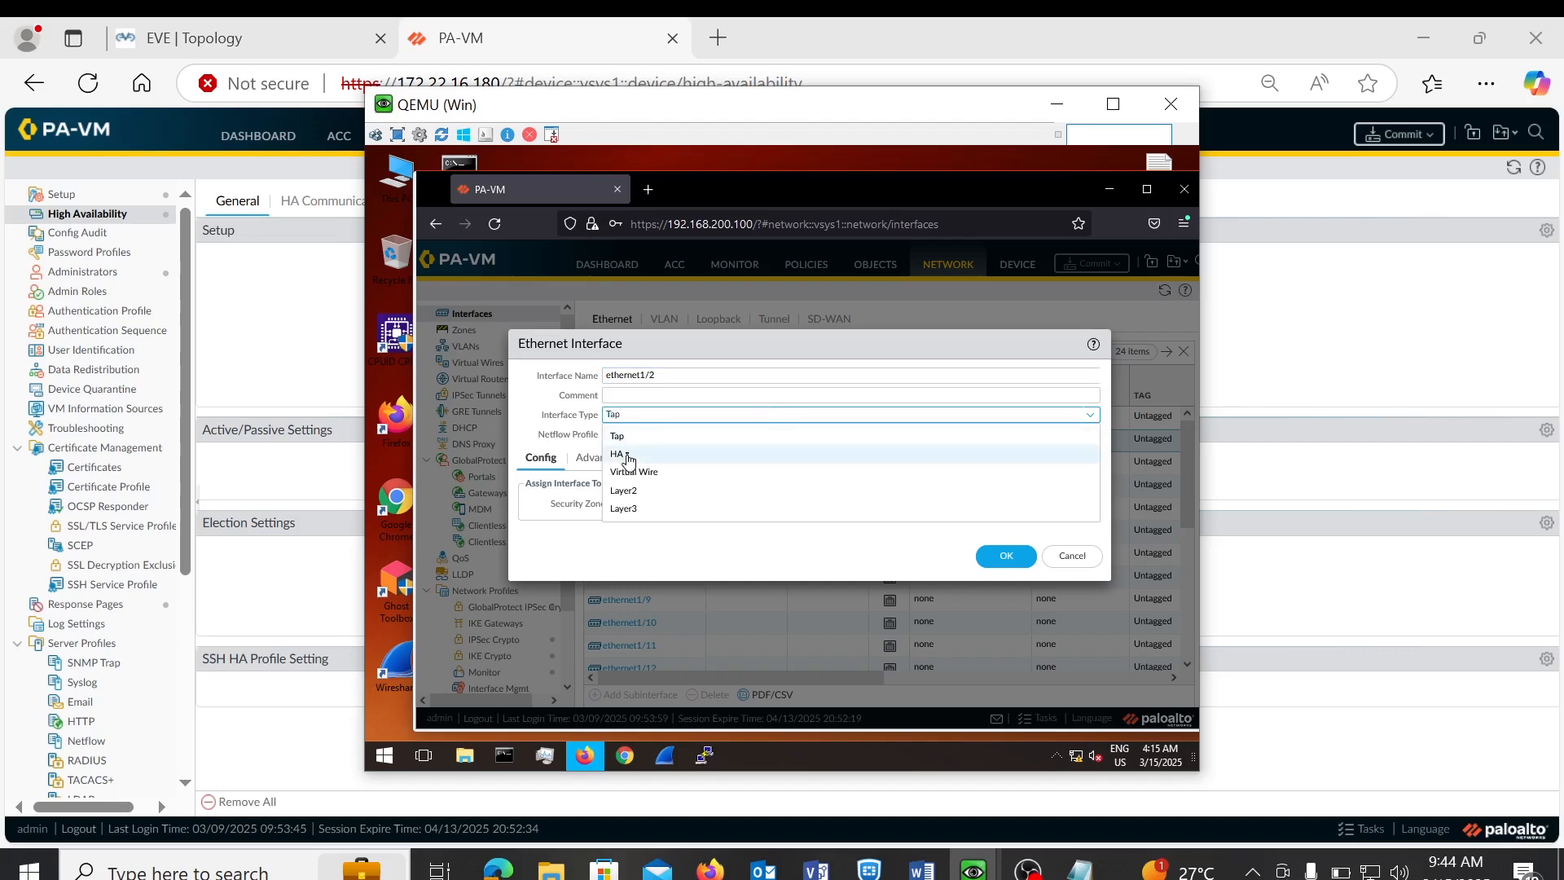
{"action": "left_click", "coordinate": [1011, 547]}
{"action": "left_click", "coordinate": [1009, 546]}
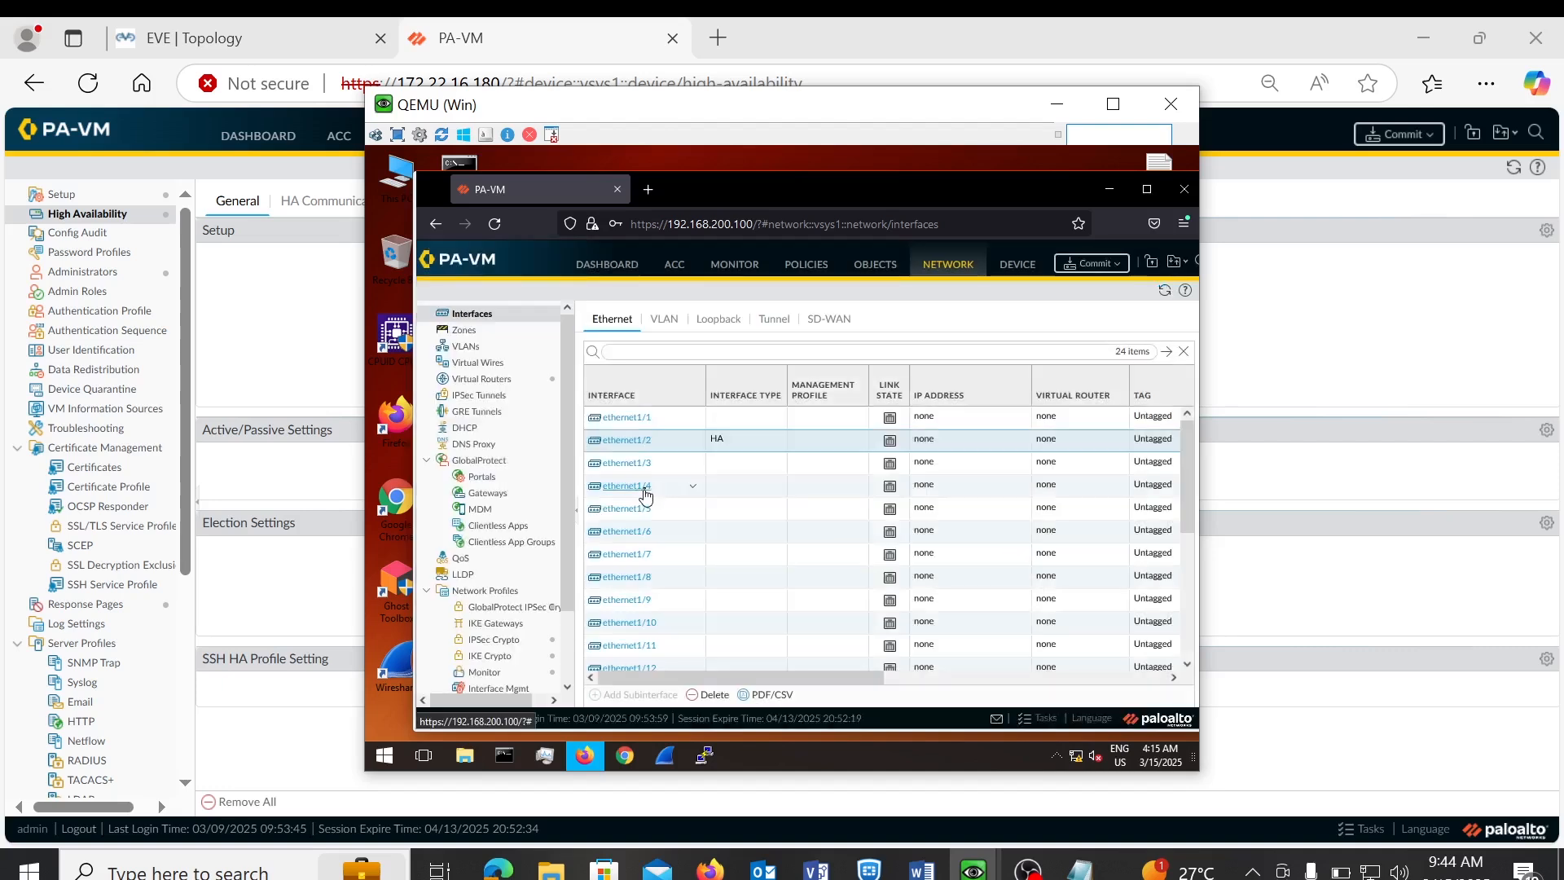
{"action": "left_click", "coordinate": [646, 492]}
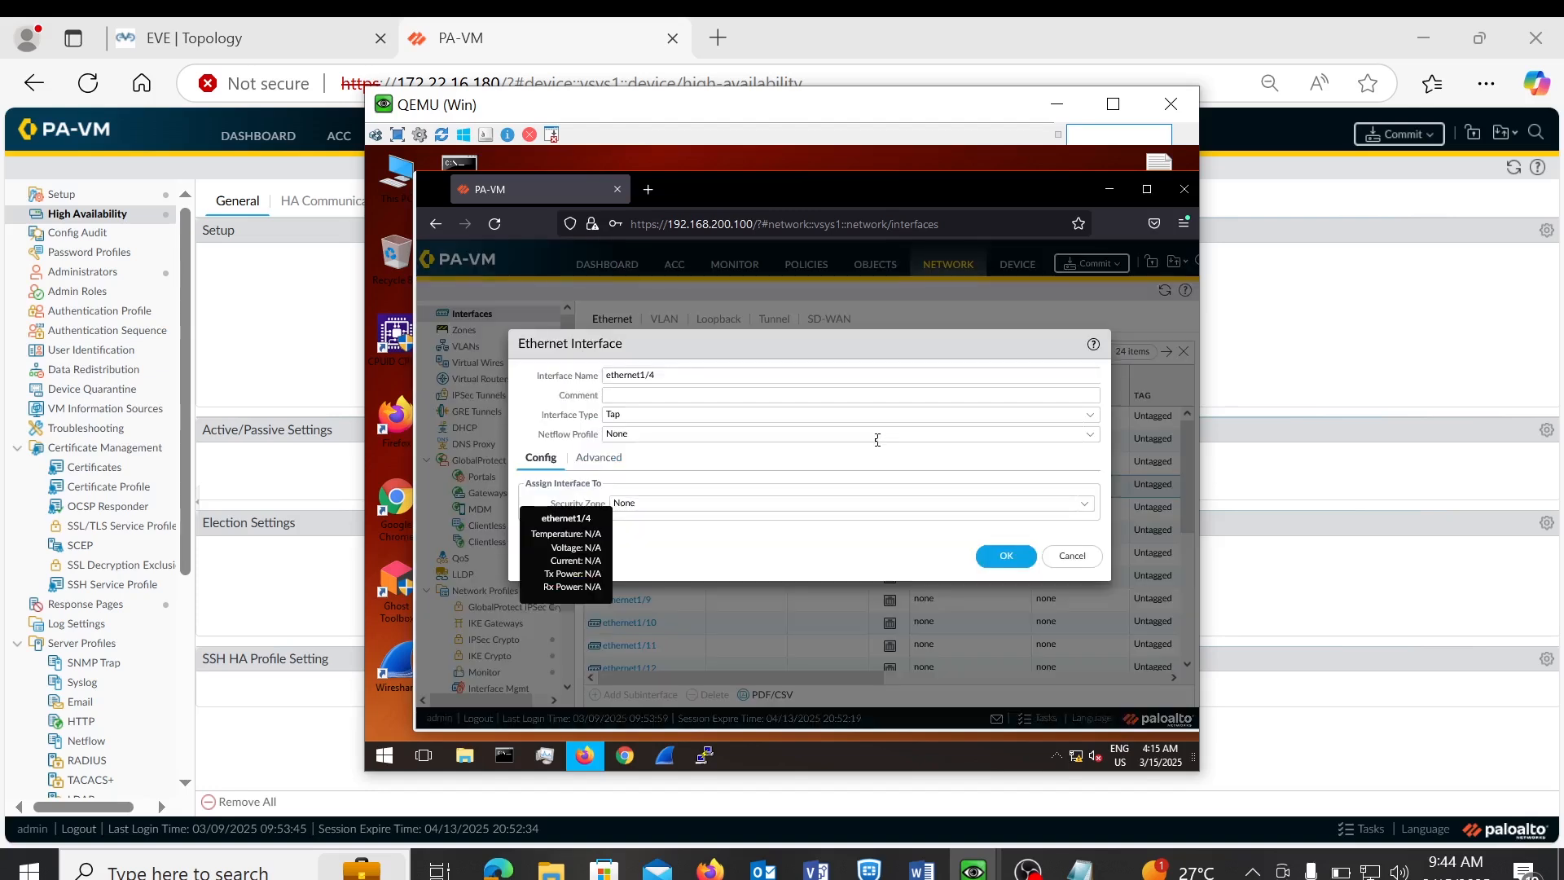
{"action": "left_click", "coordinate": [1089, 421]}
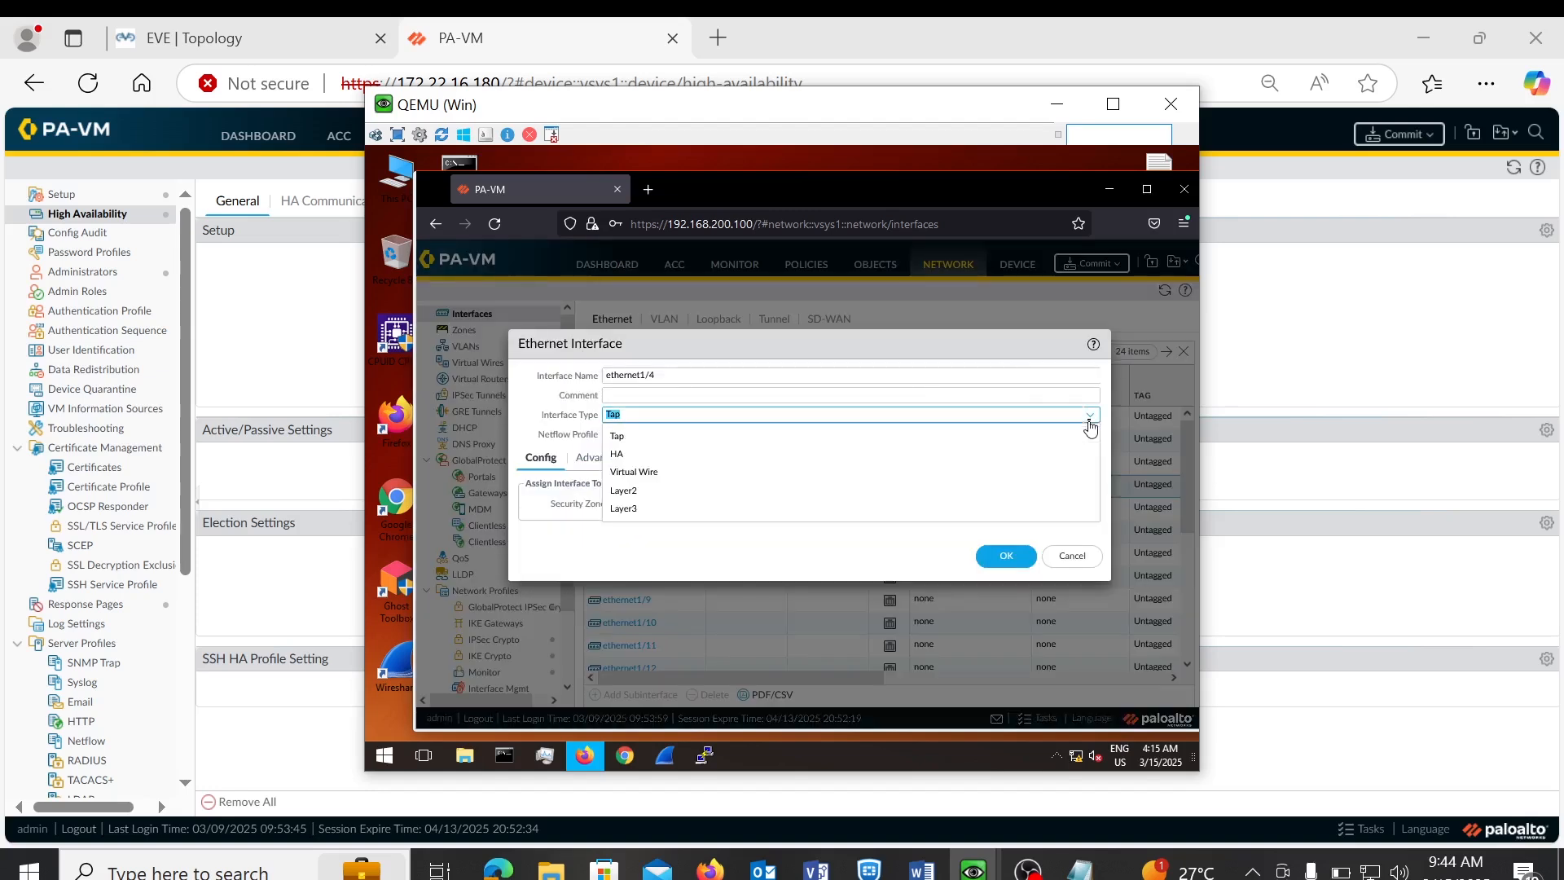
{"action": "left_click", "coordinate": [616, 455]}
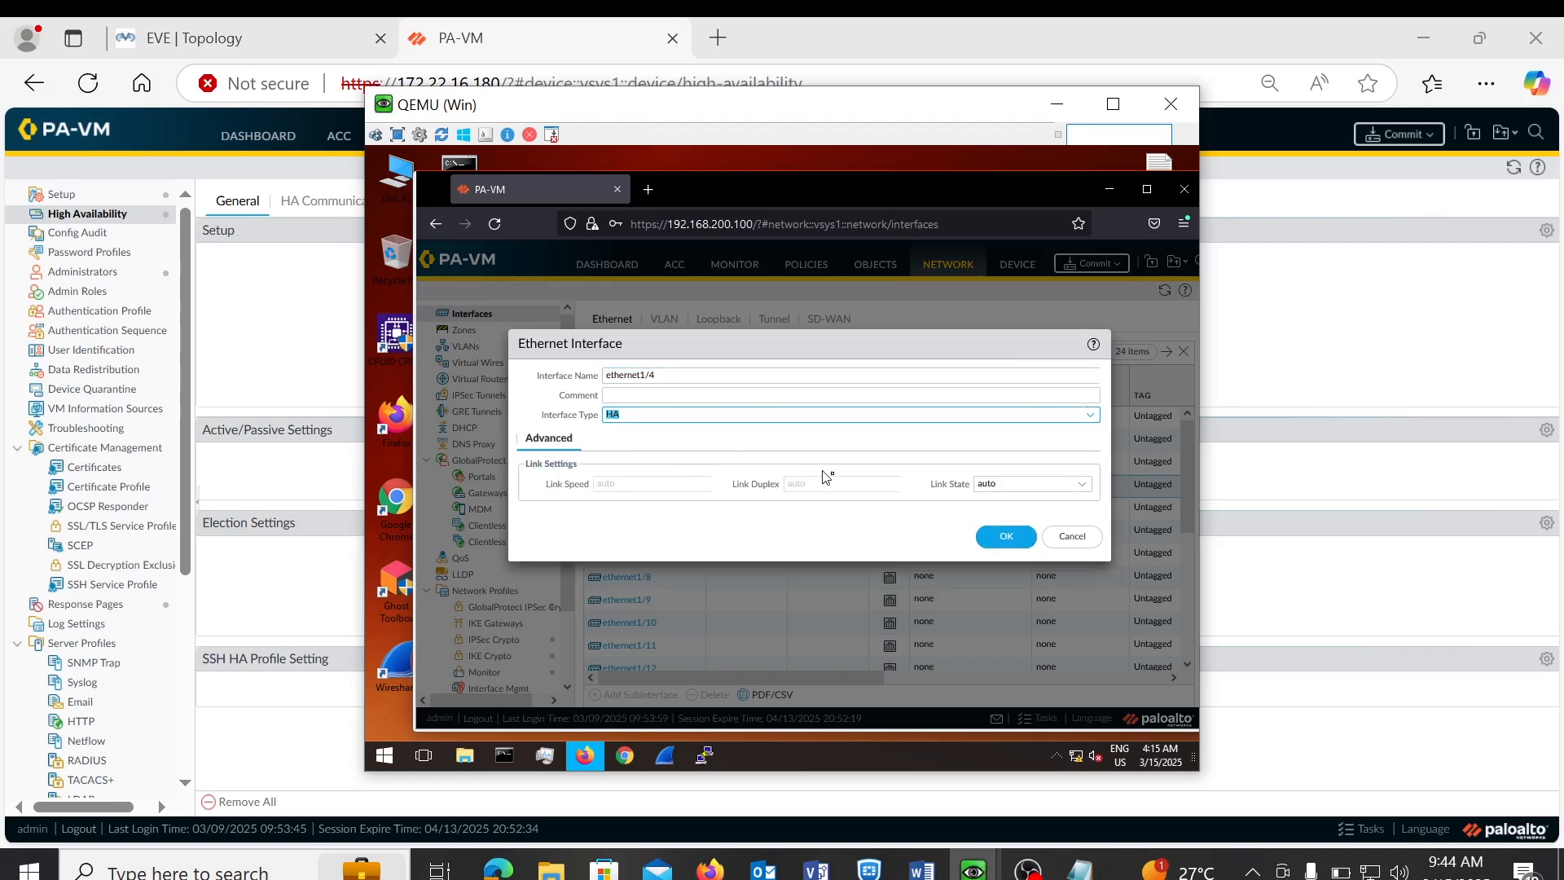
{"action": "left_click", "coordinate": [1003, 541]}
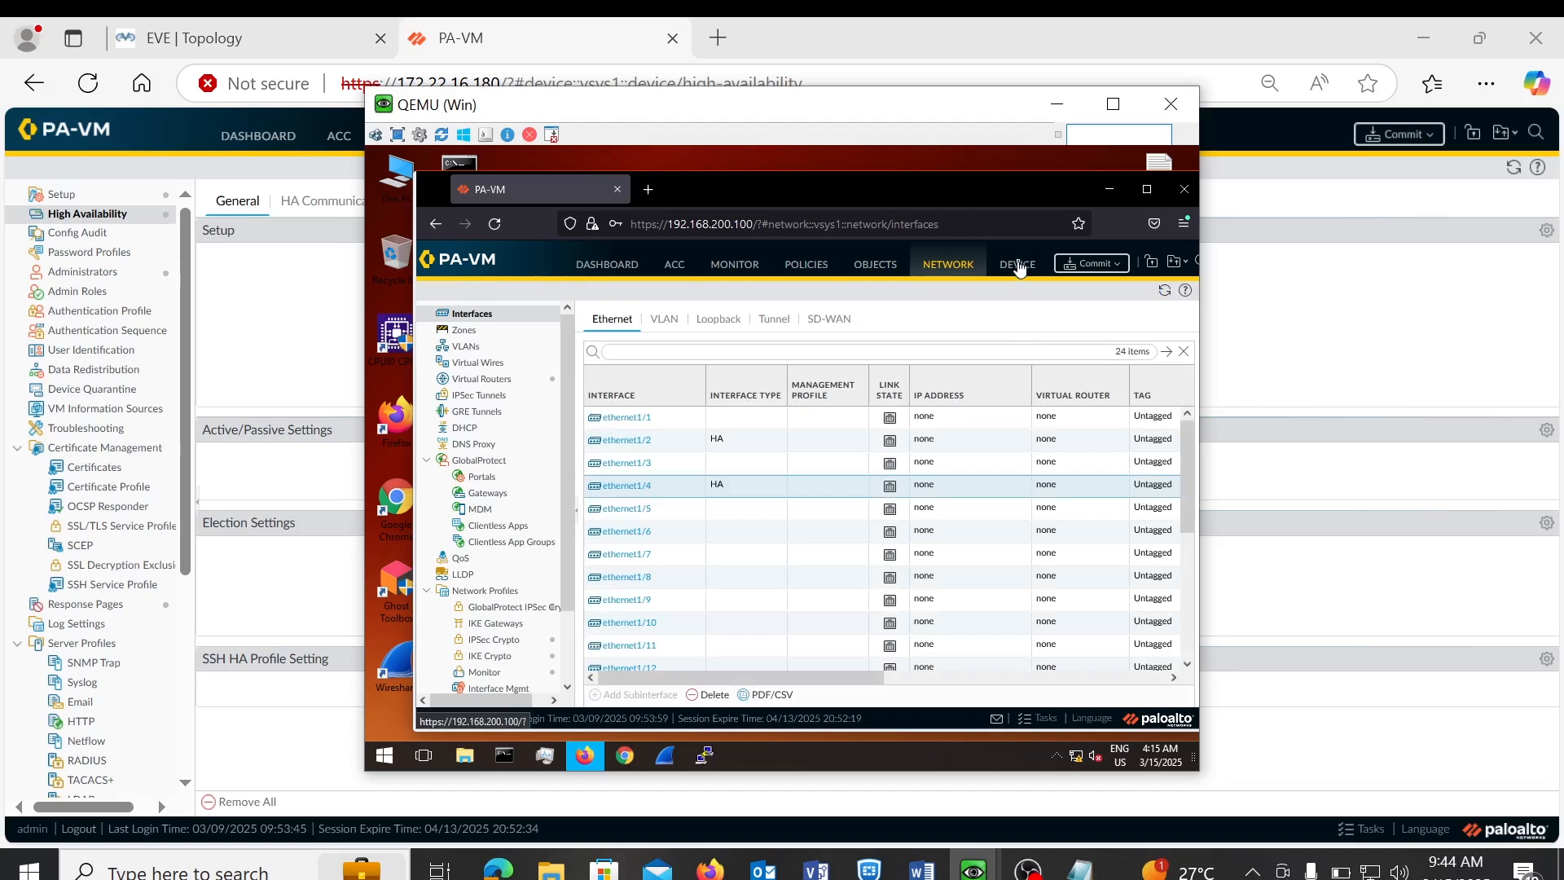
- Enable HA on the passive firewall with Group ID 1, active-passive mode and Config Sync
{"action": "left_click", "coordinate": [1018, 268]}
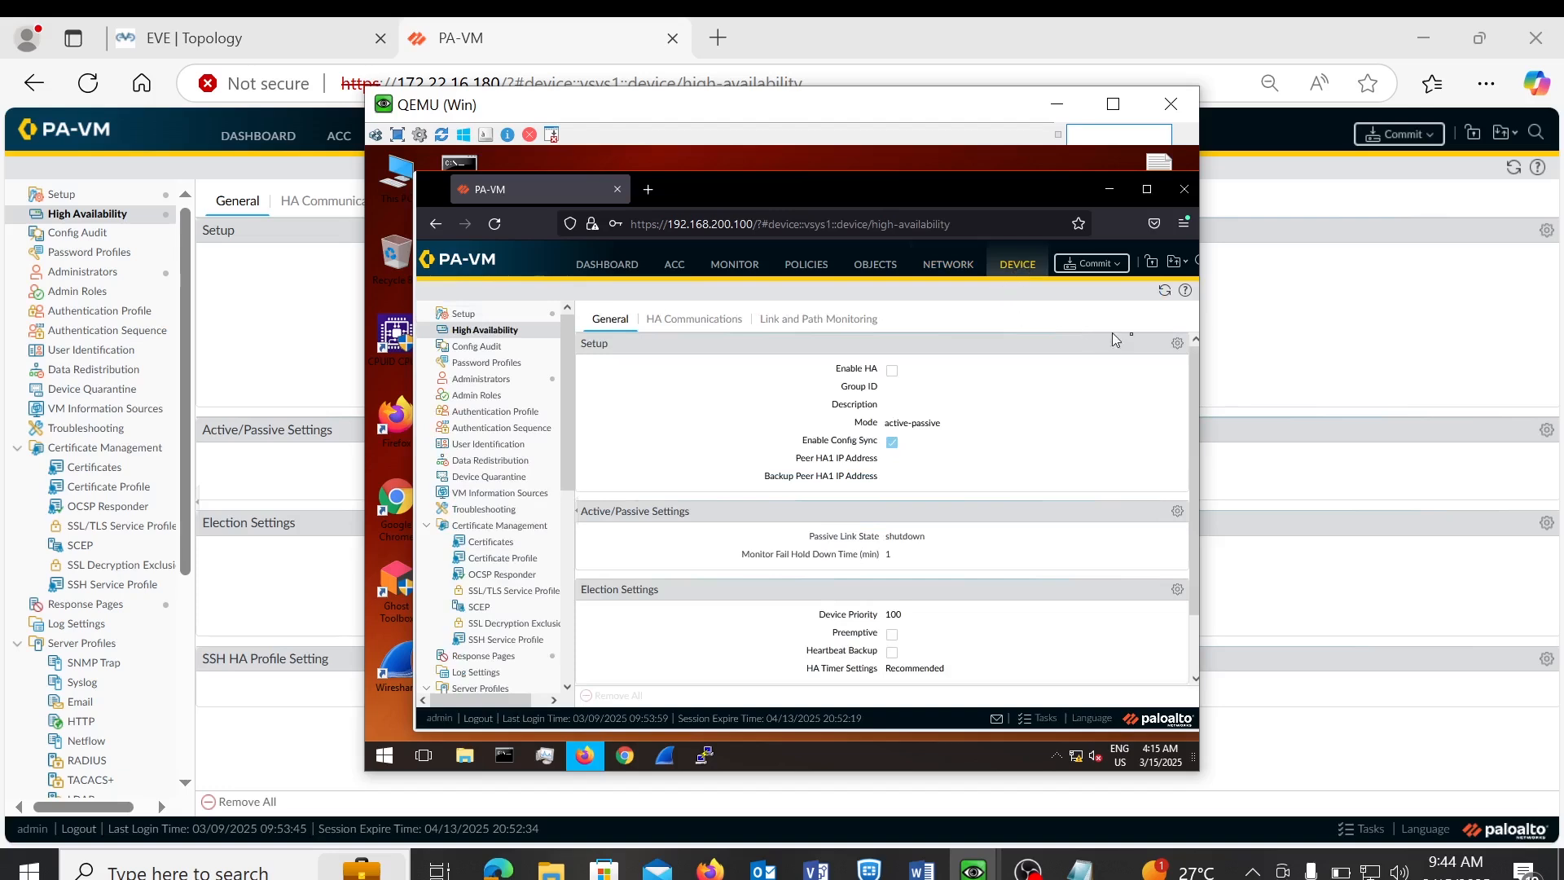
{"action": "left_click", "coordinate": [1175, 346]}
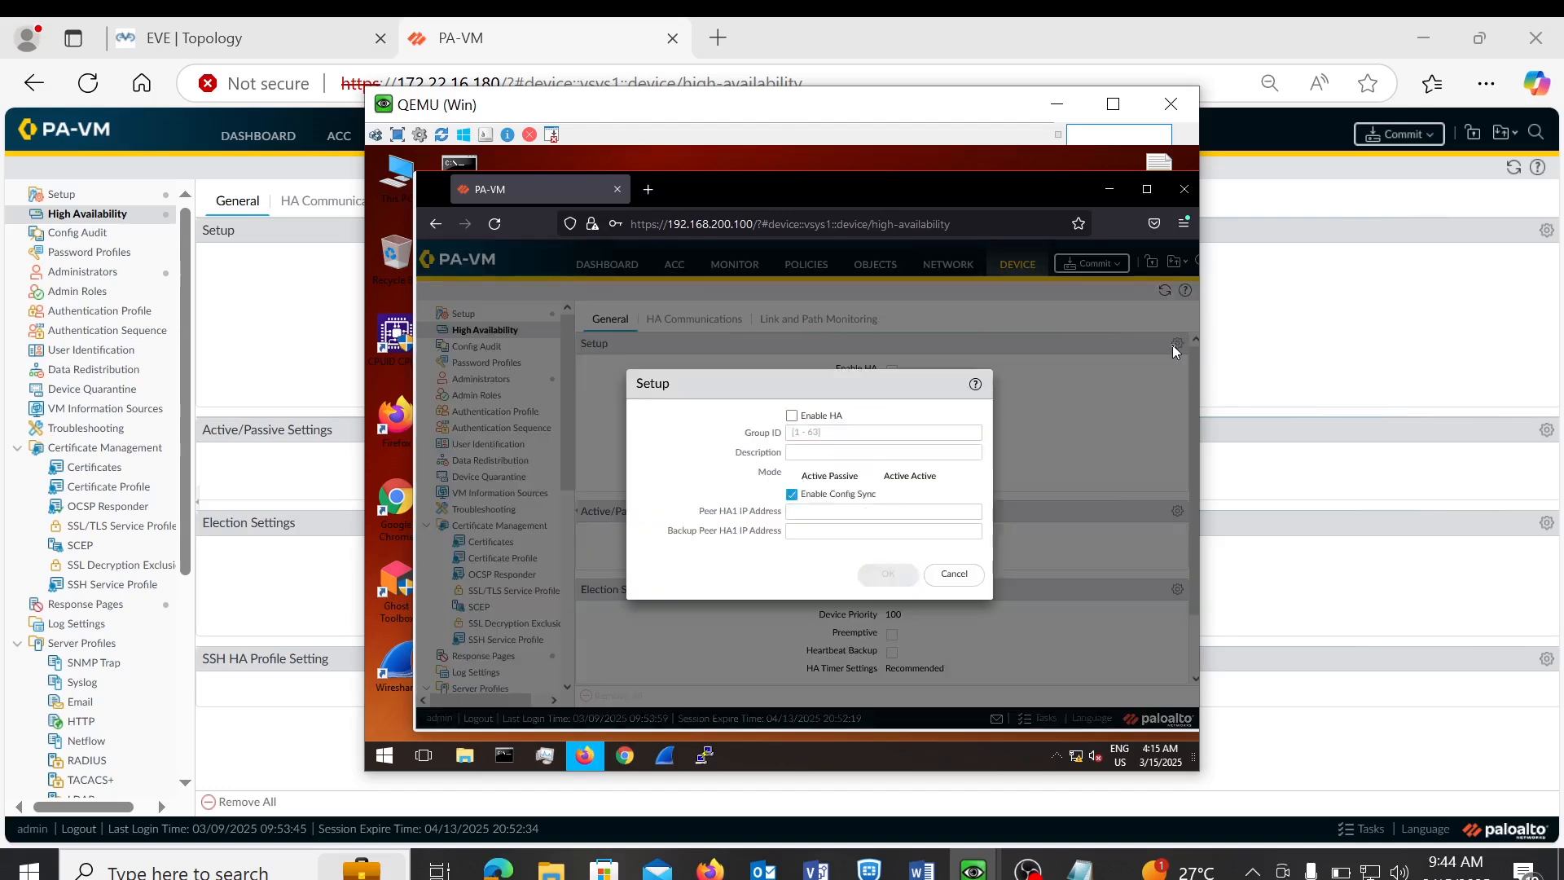
{"action": "left_click", "coordinate": [790, 418]}
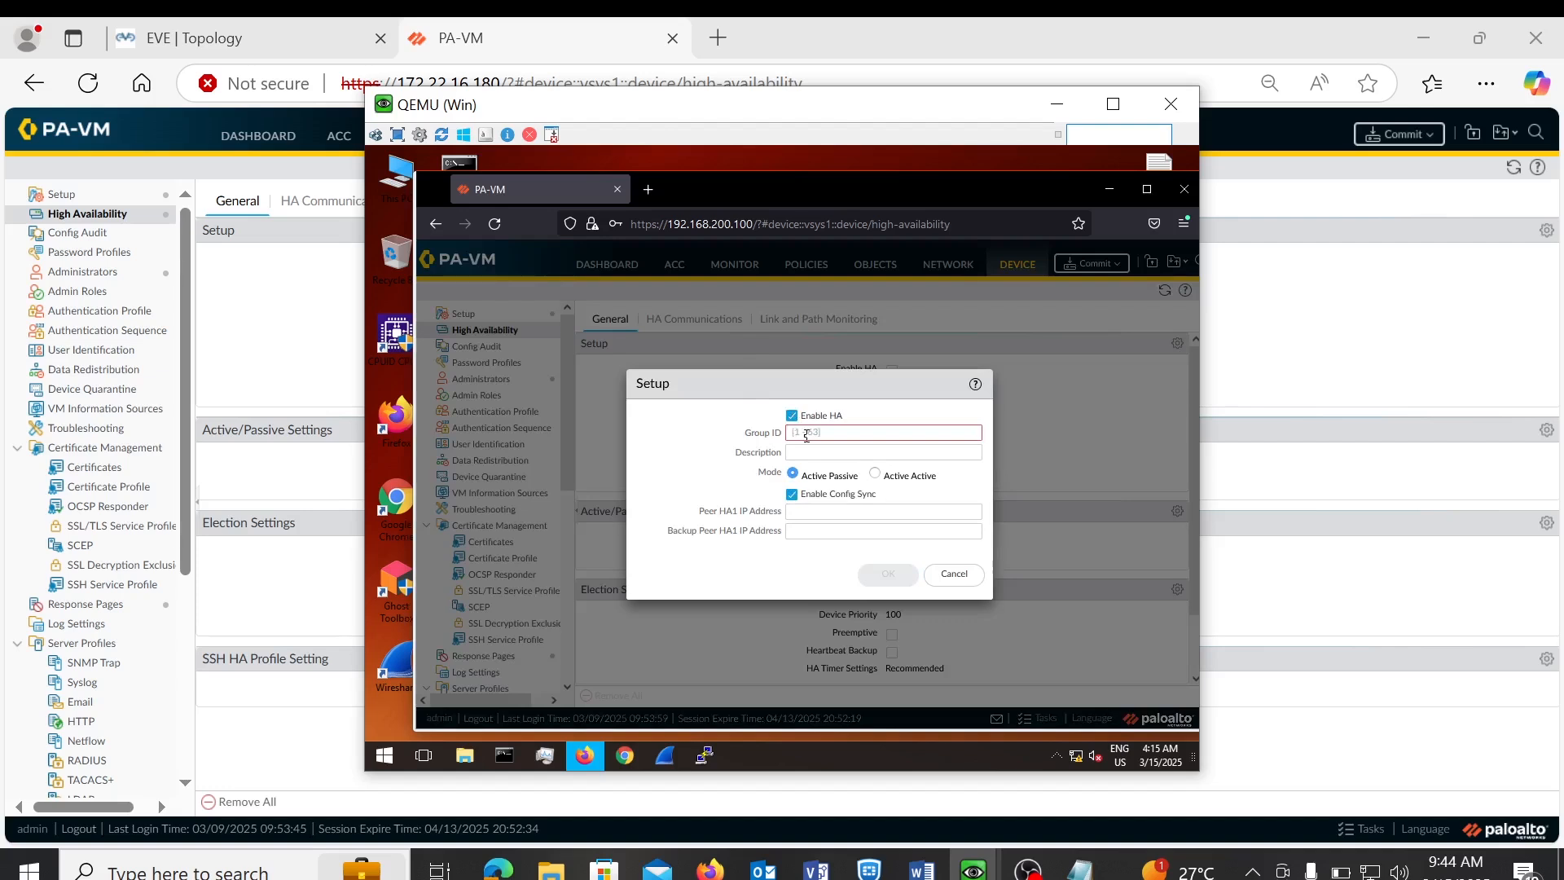
{"action": "left_click", "coordinate": [805, 434]}
{"action": "type", "text": "1"}
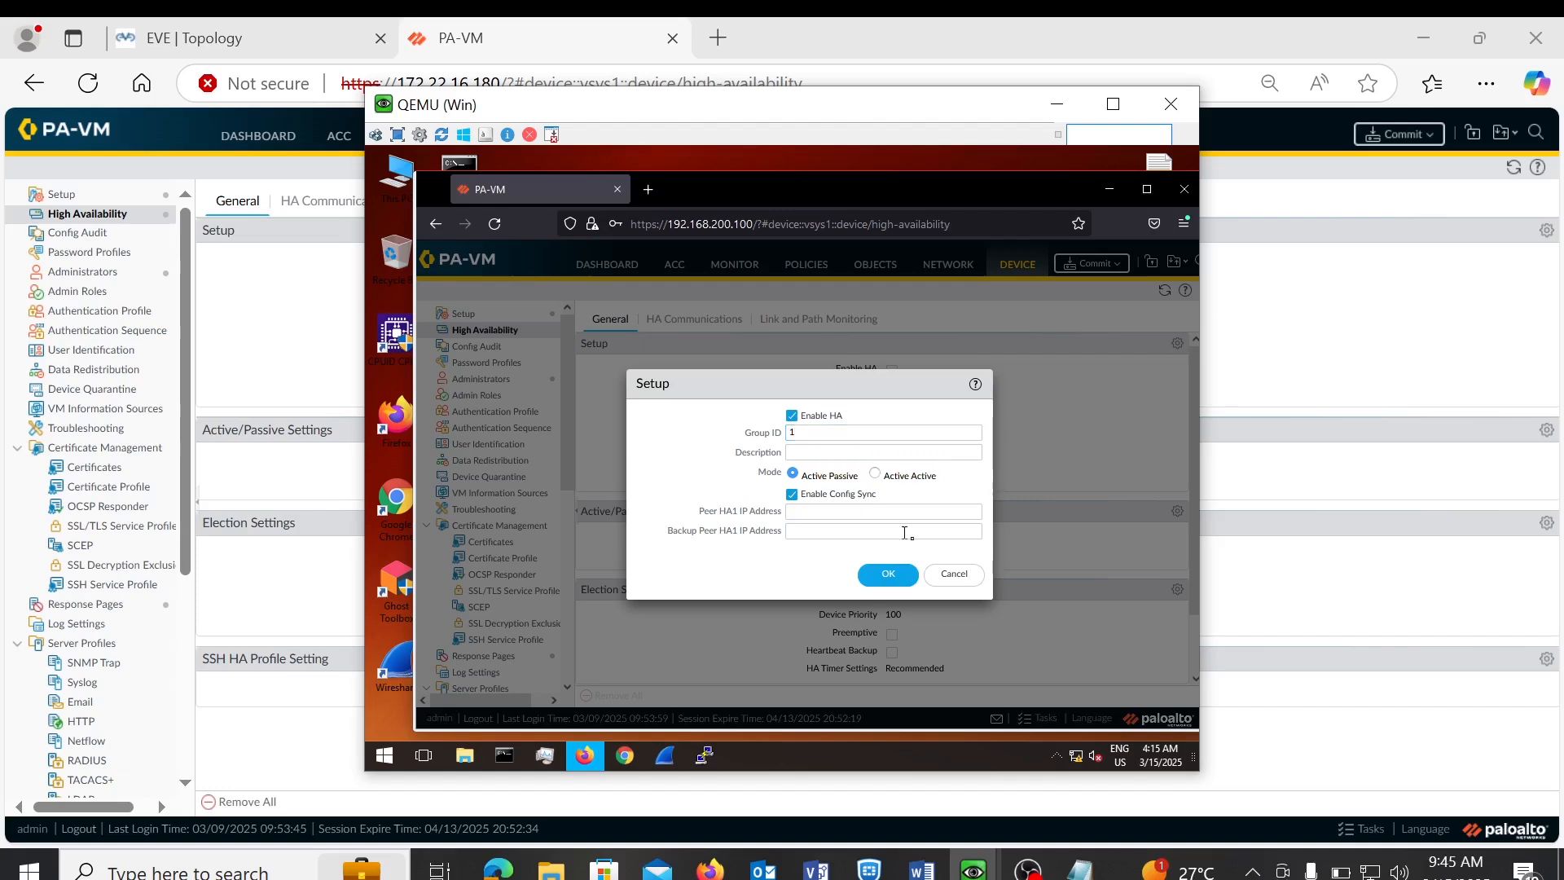
{"action": "left_click", "coordinate": [896, 579]}
{"action": "left_click", "coordinate": [881, 575]}
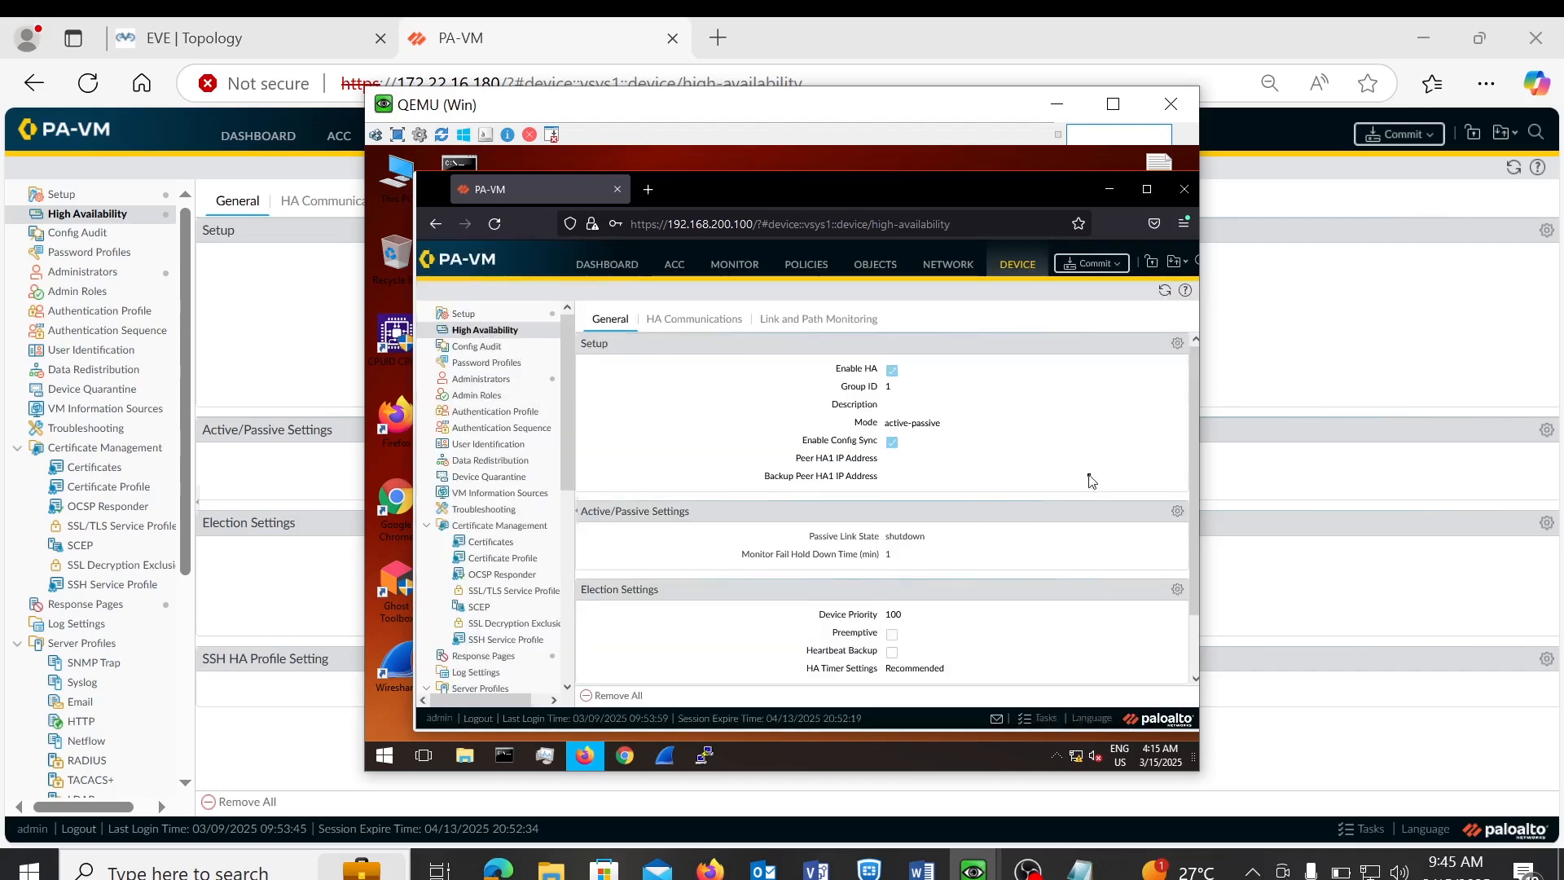
- Open the HA1 control link settings under HA Communications, checking the topology for link addresses
{"action": "left_click", "coordinate": [696, 324]}
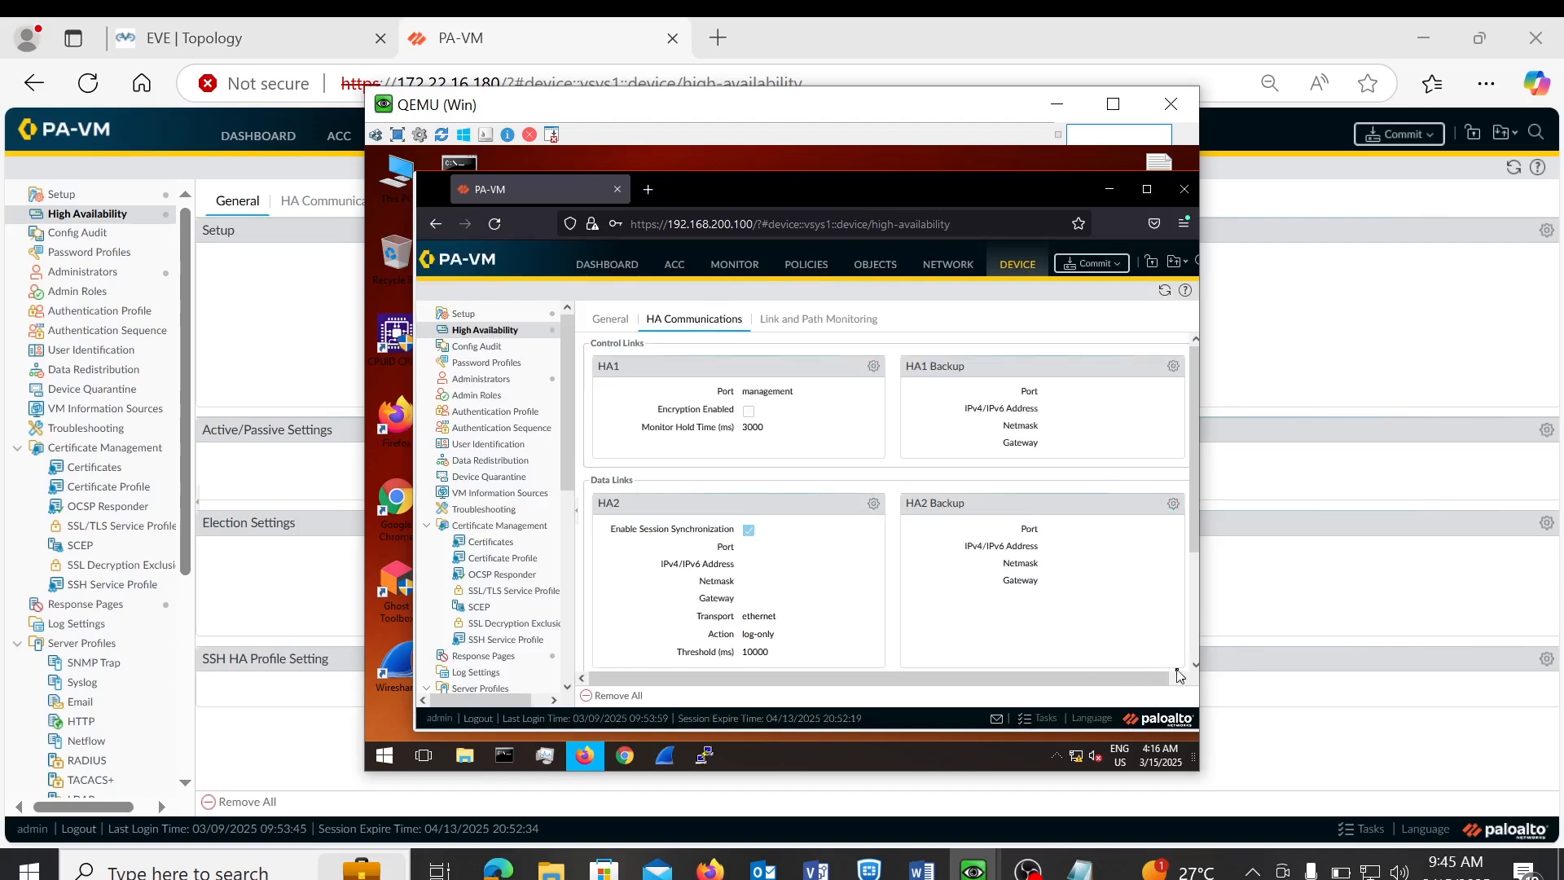
{"action": "left_click", "coordinate": [872, 368]}
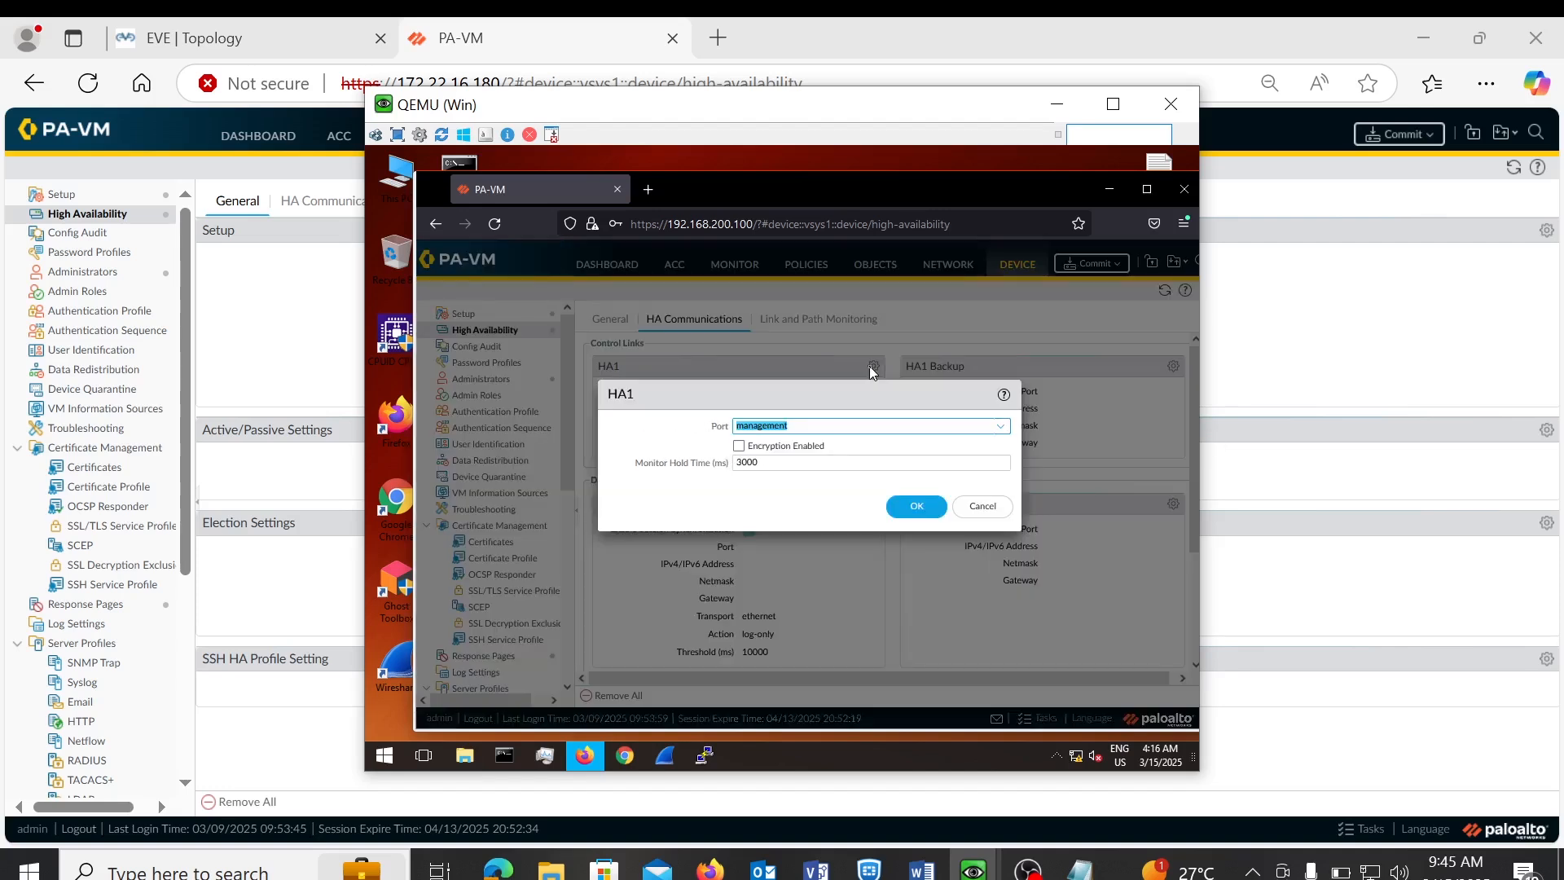
{"action": "left_click", "coordinate": [312, 56]}
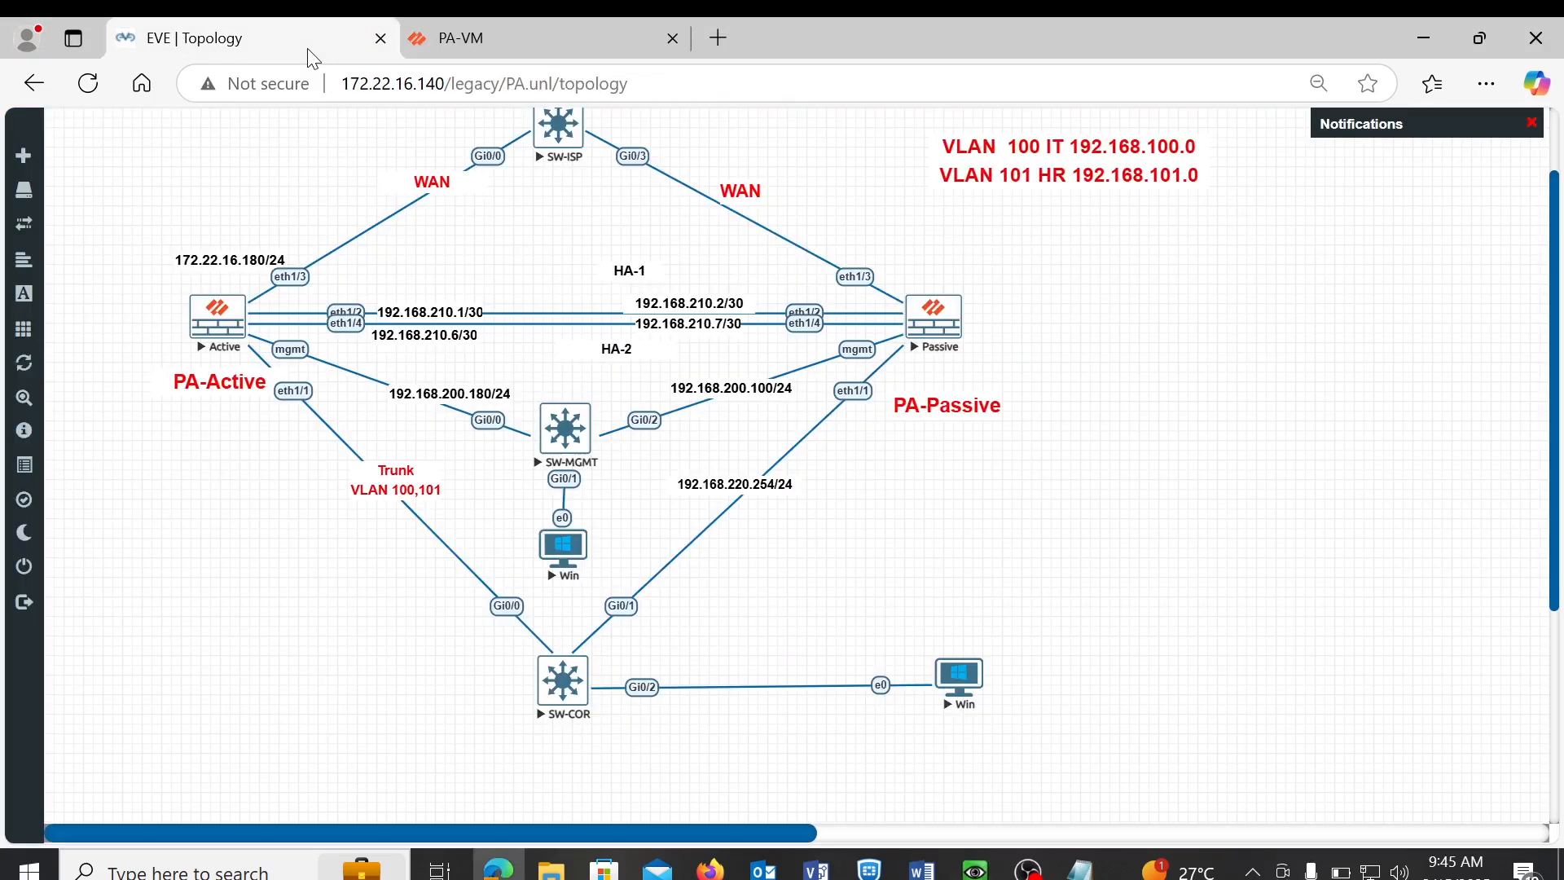
{"action": "left_click", "coordinate": [484, 43]}
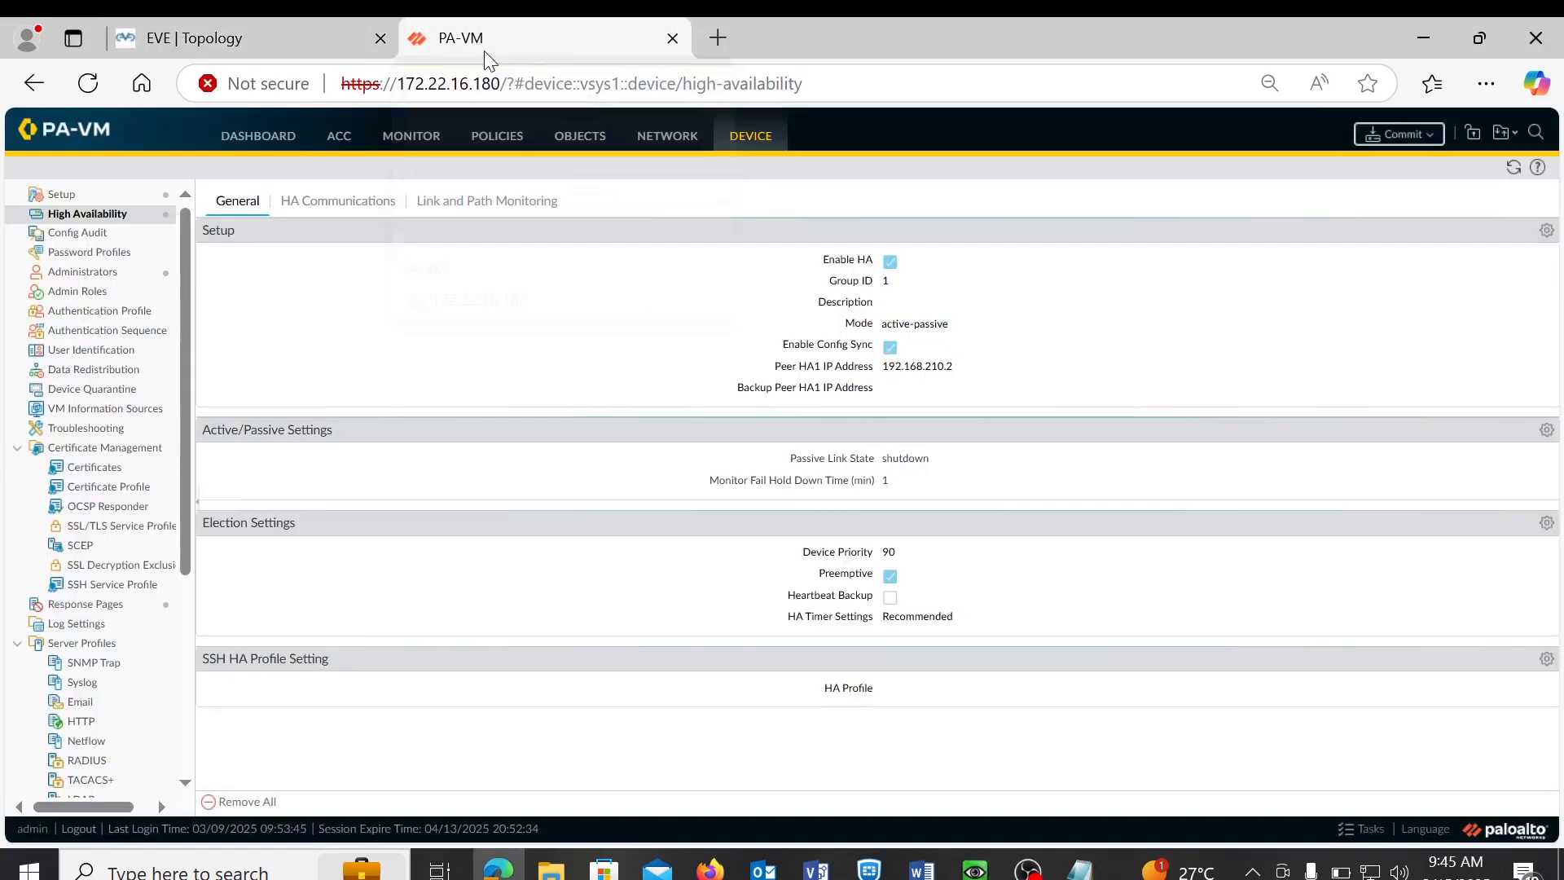
{"action": "left_click", "coordinate": [967, 856]}
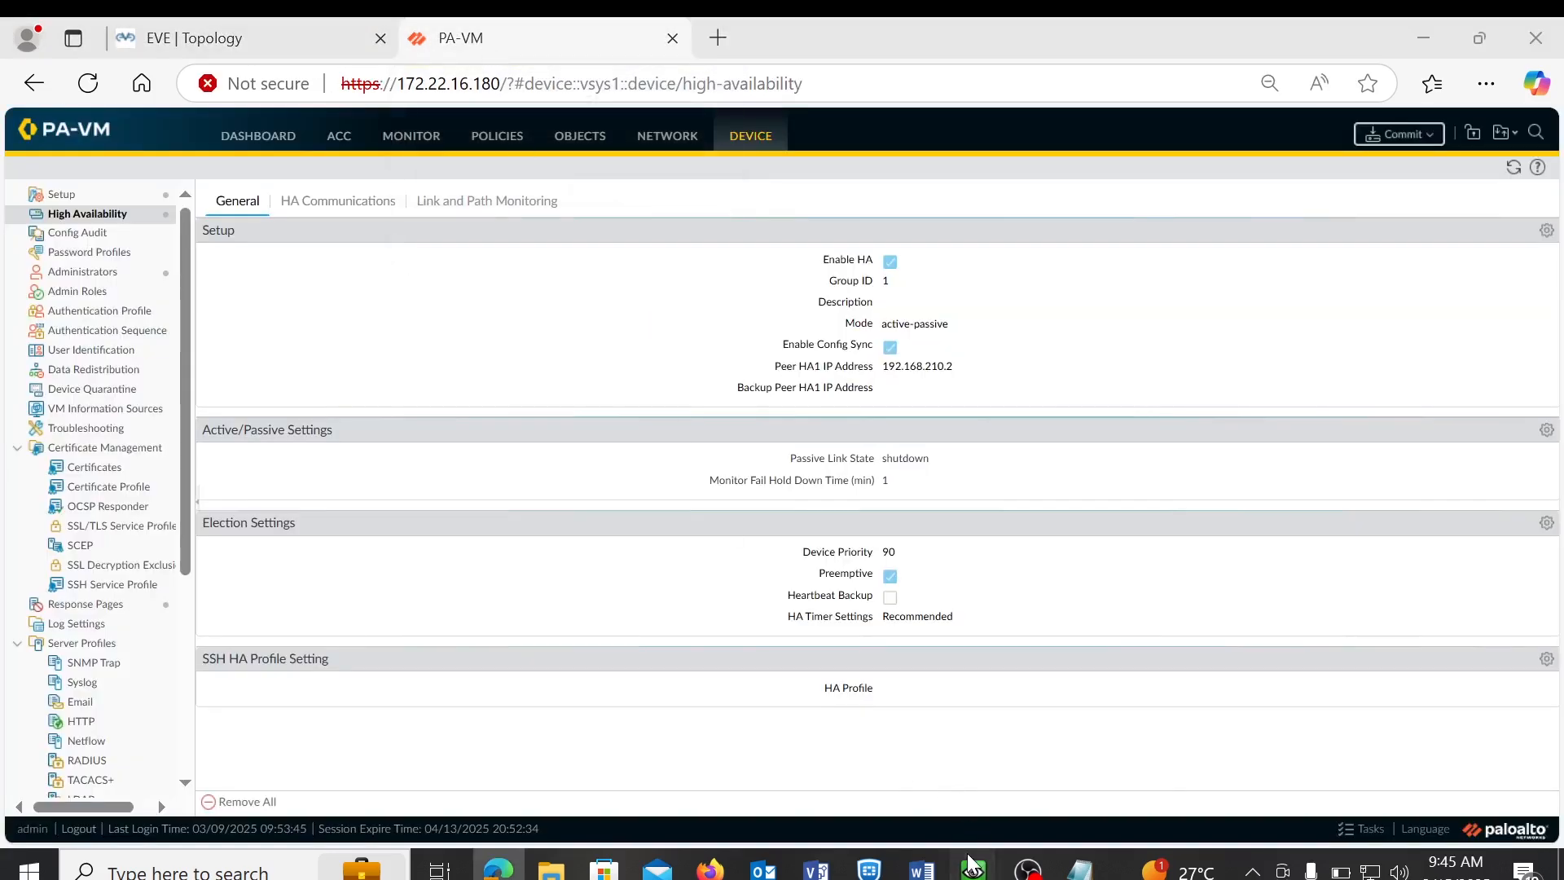
{"action": "left_click", "coordinate": [892, 769]}
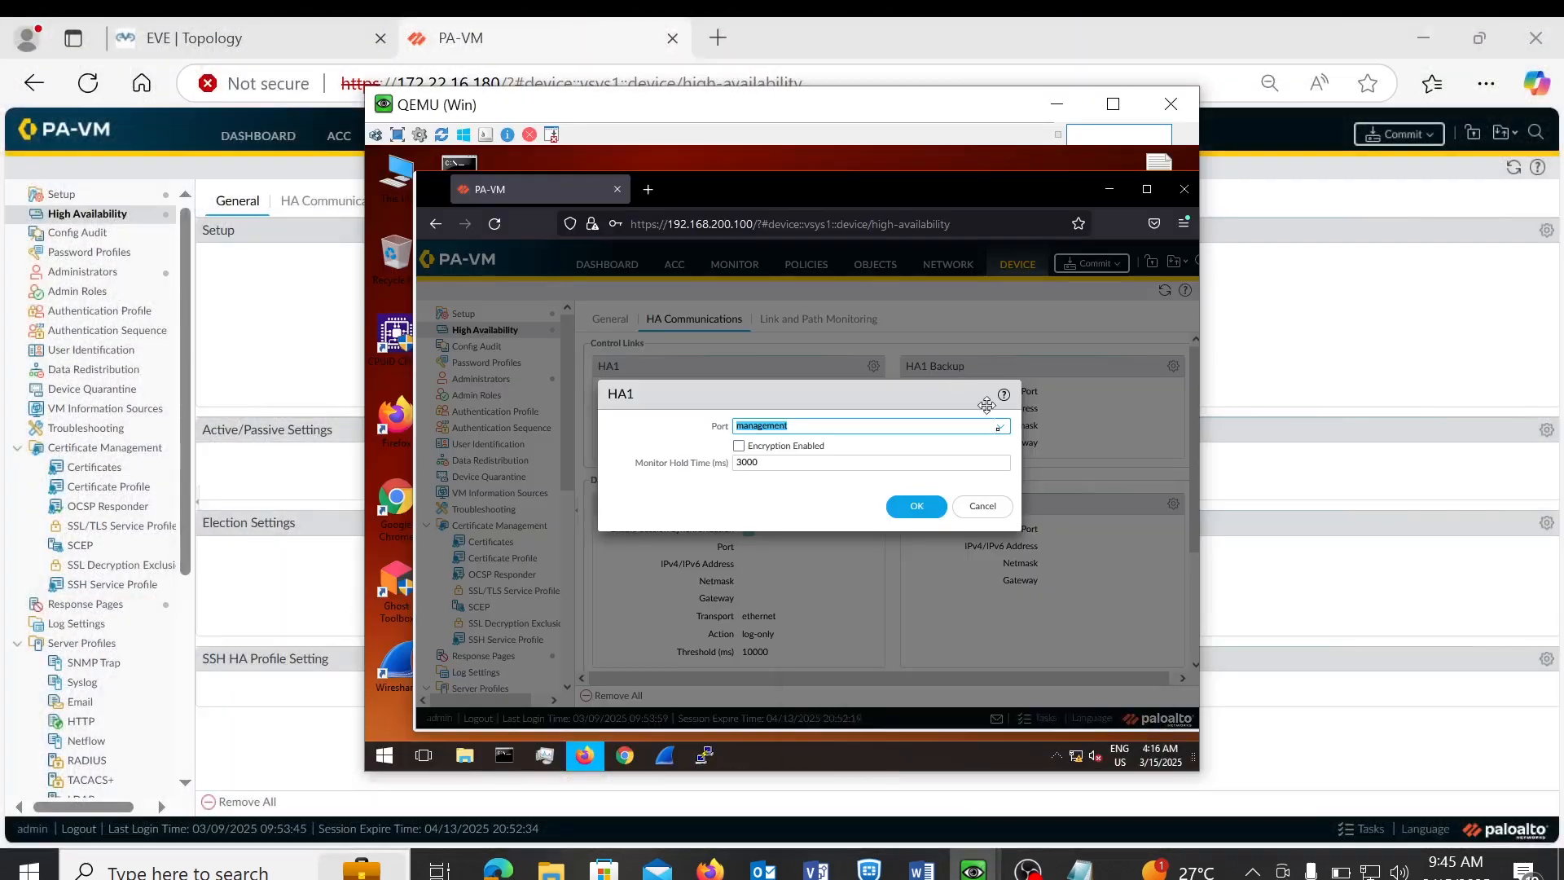
- Set HA1 to port ethernet1/2 with IP 192.168.210.2 and netmask 255.255.255.252
{"action": "left_click", "coordinate": [1008, 427]}
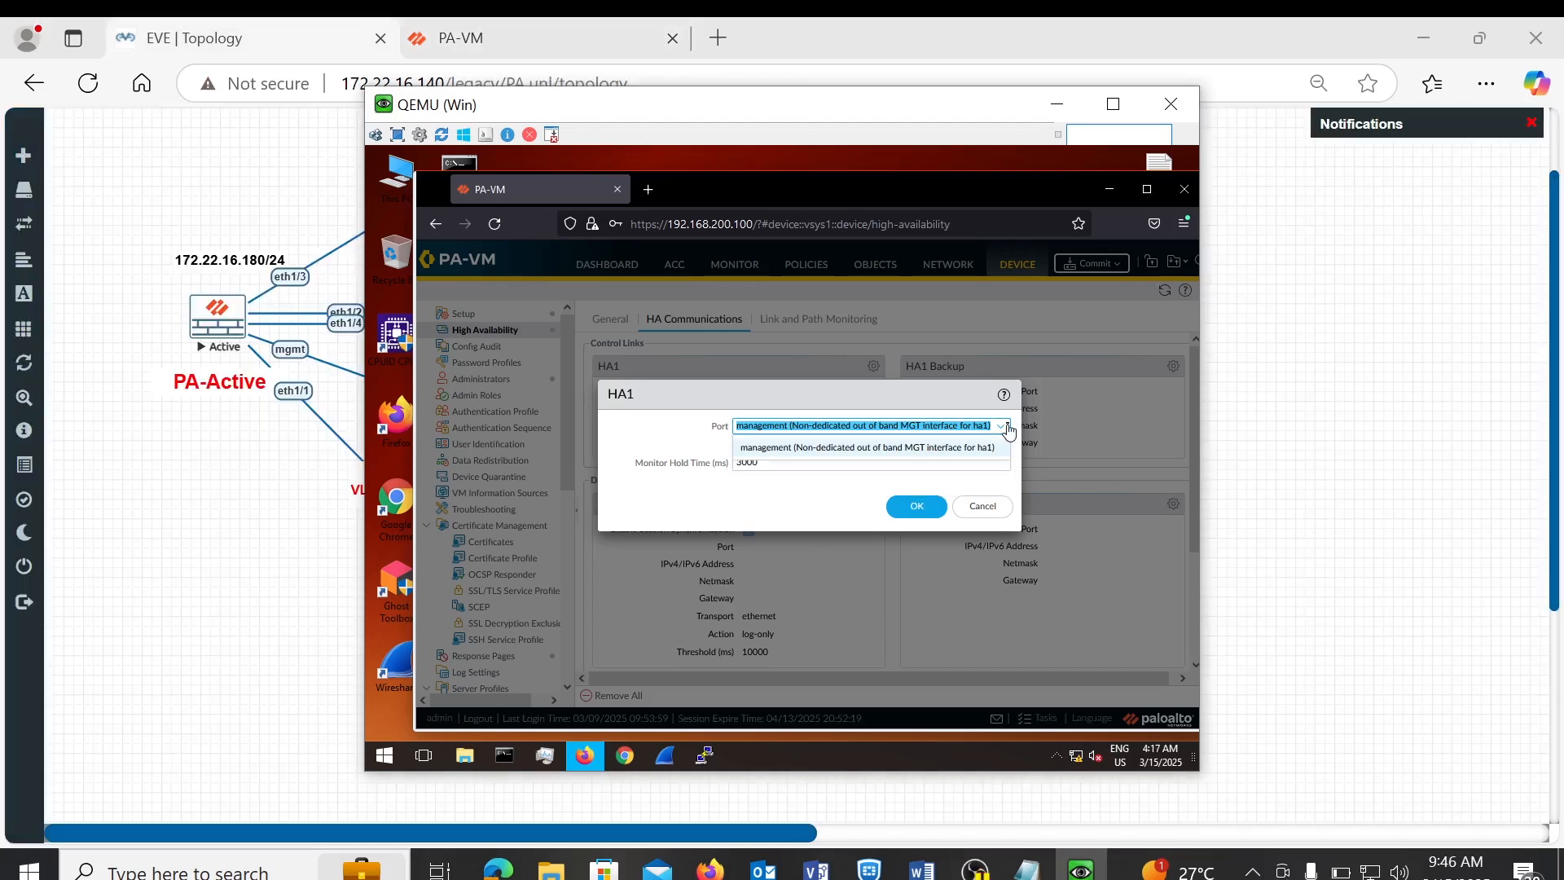
{"action": "left_click", "coordinate": [1008, 427]}
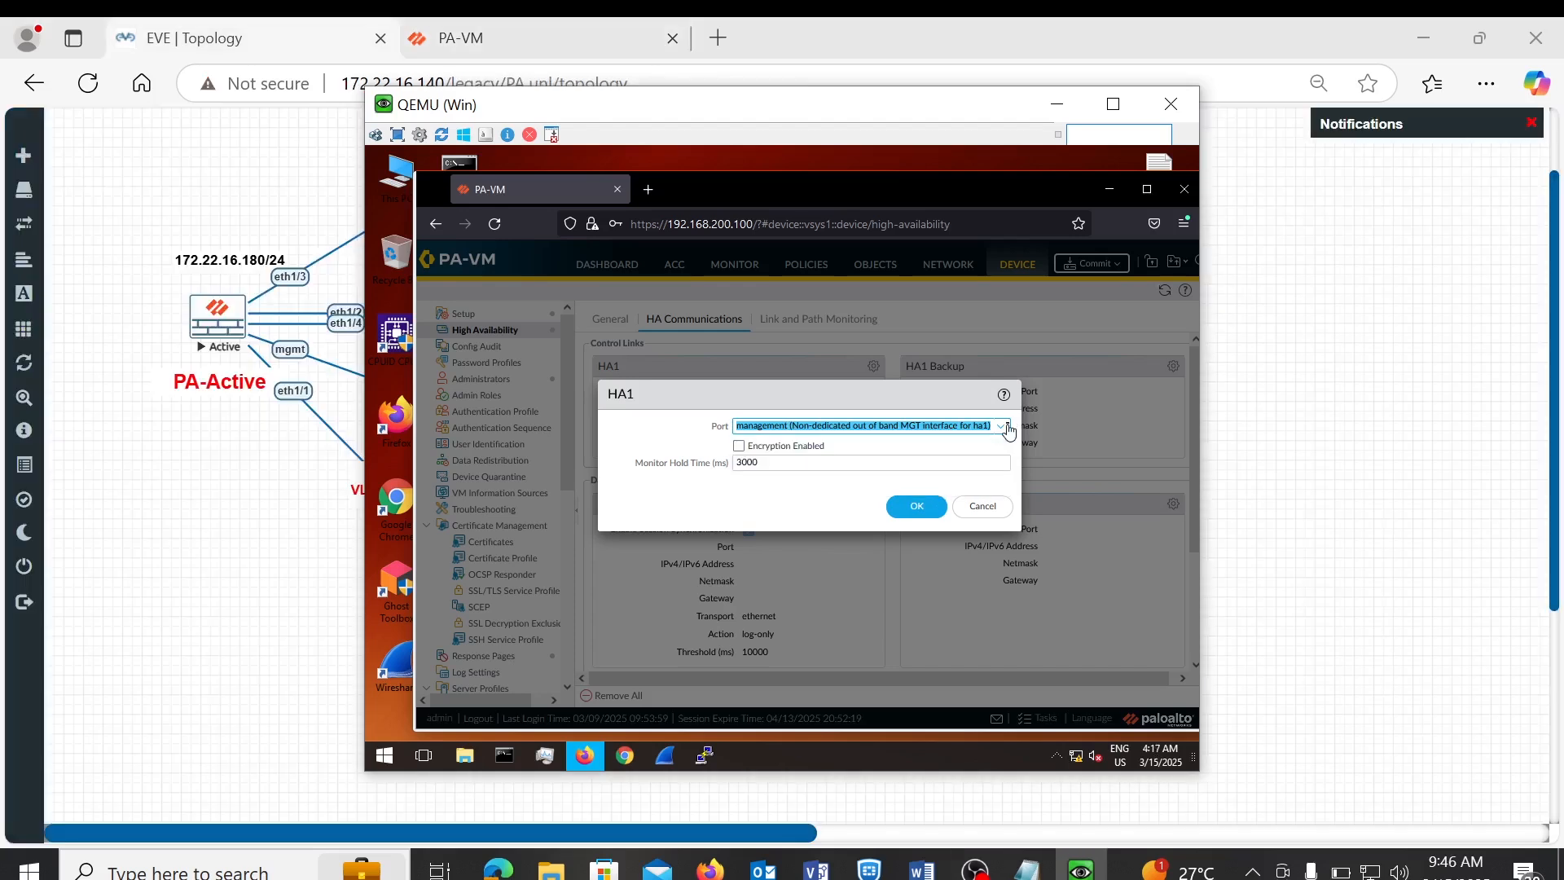
{"action": "left_click", "coordinate": [1009, 427]}
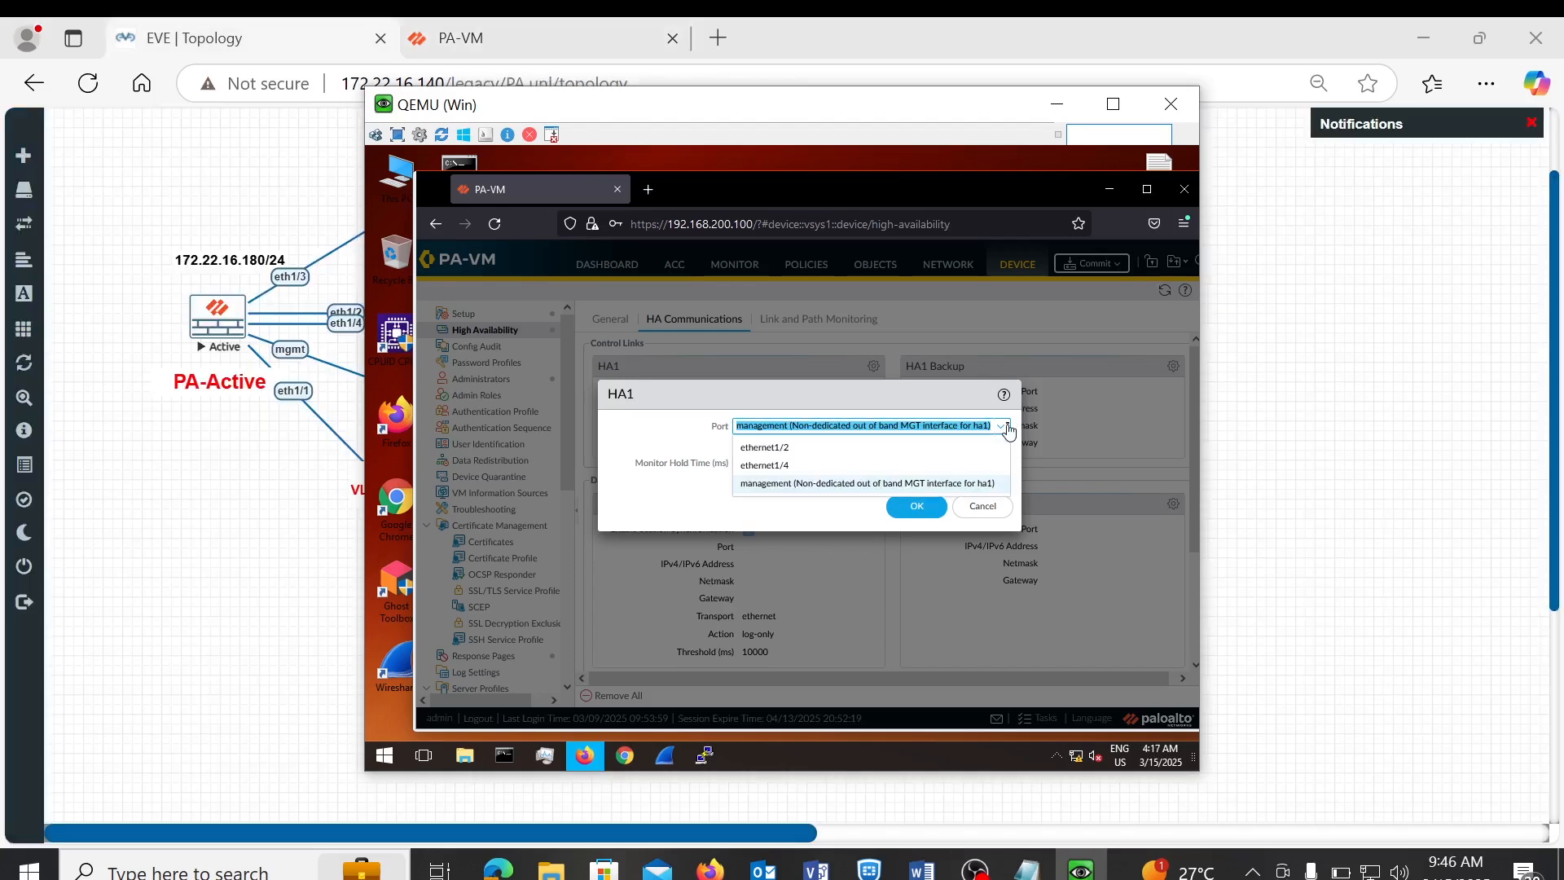
{"action": "left_click", "coordinate": [807, 450]}
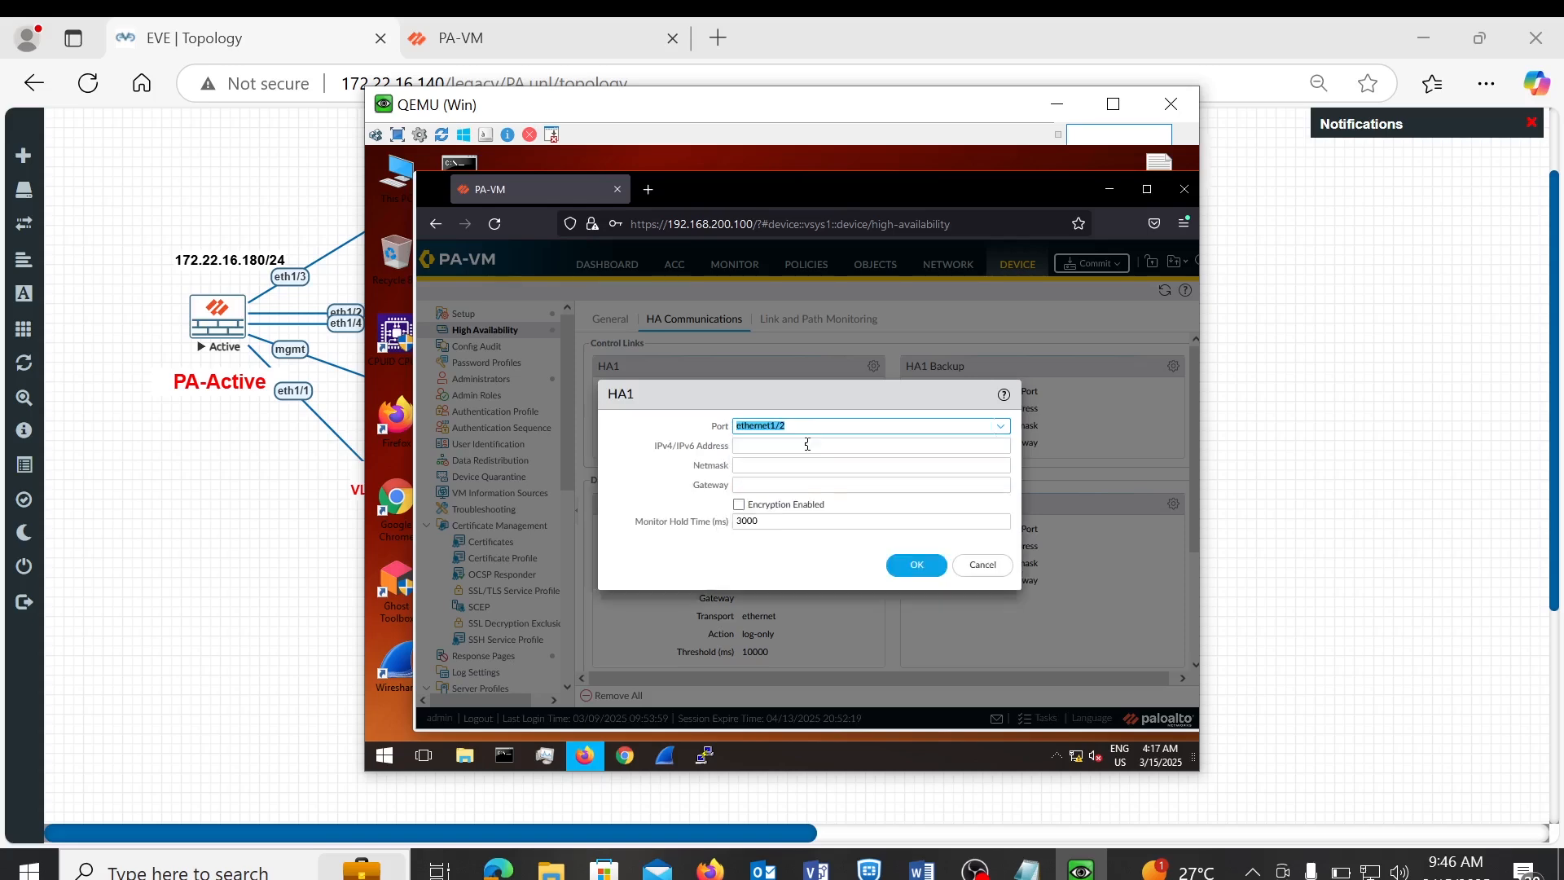
{"action": "left_click", "coordinate": [887, 448]}
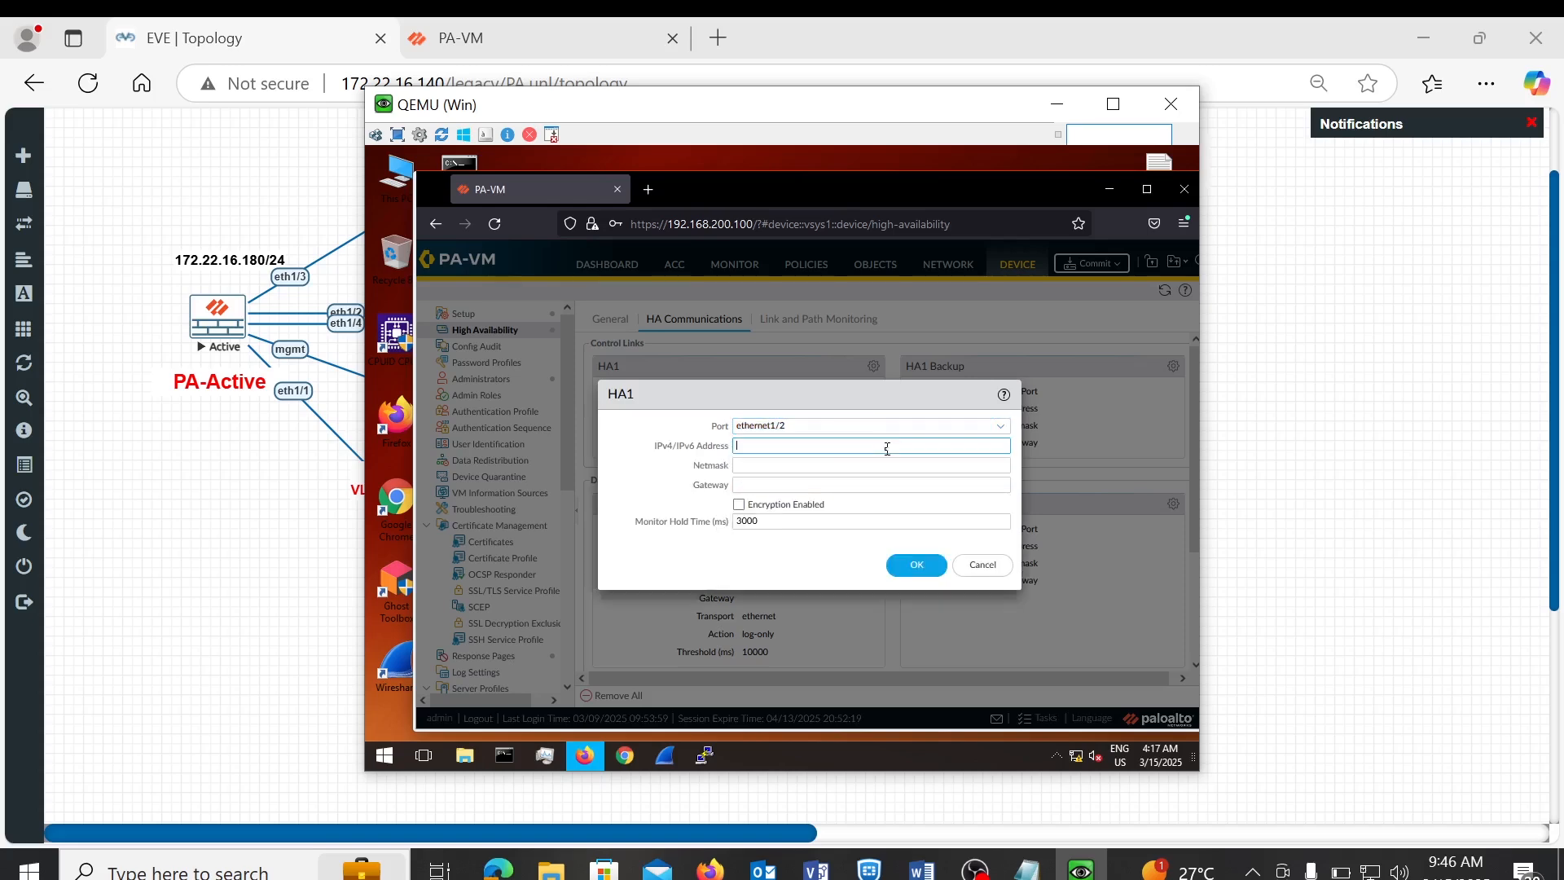
{"action": "type", "text": "192.168.210."}
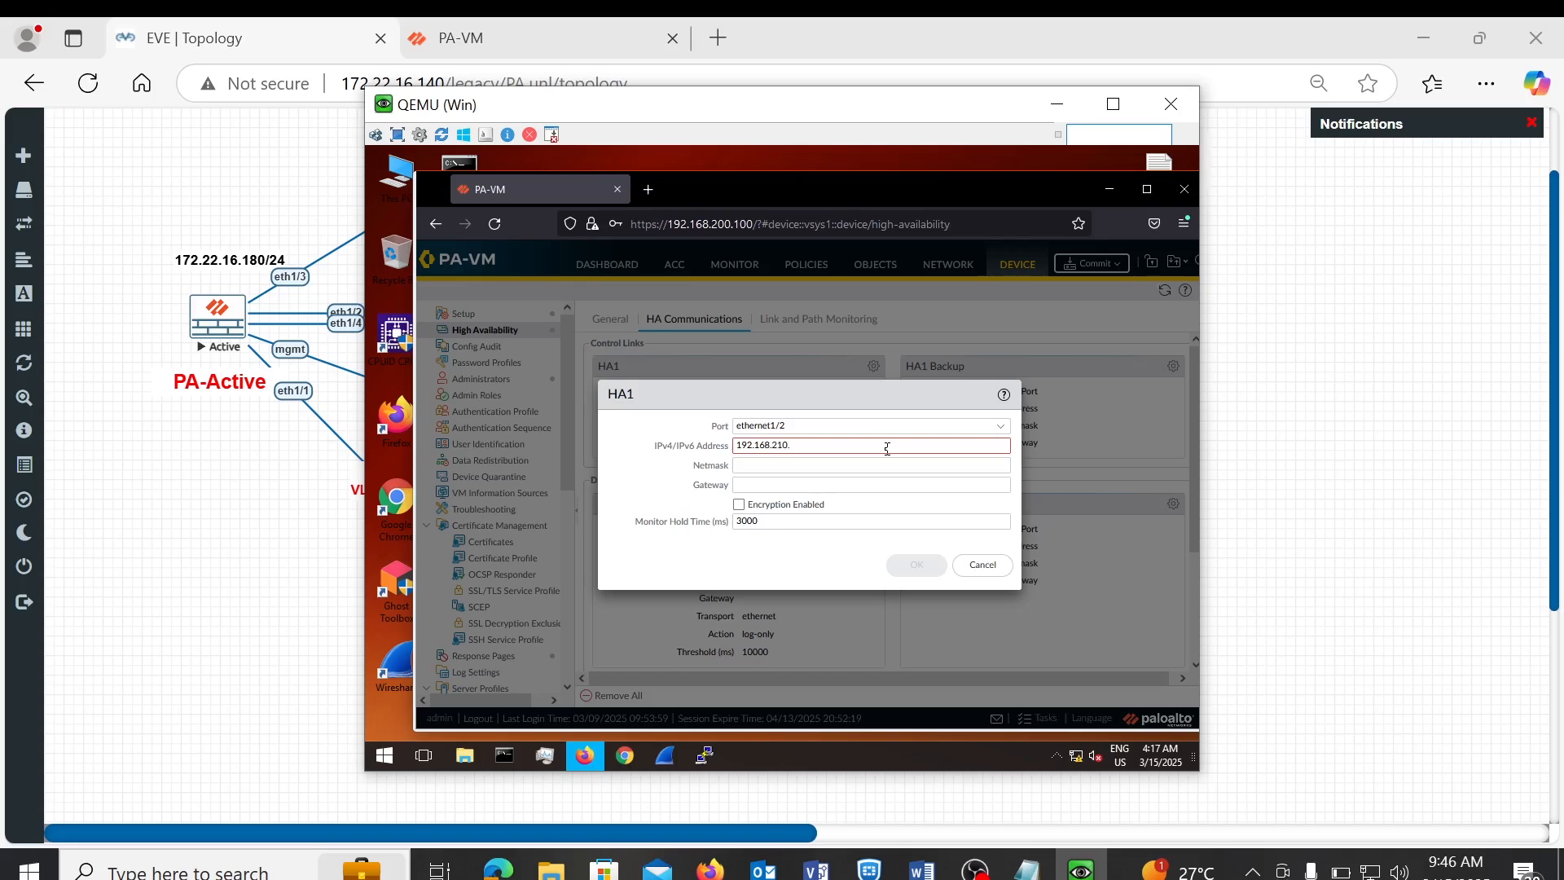
{"action": "type", "text": "2"}
{"action": "left_click", "coordinate": [844, 465]}
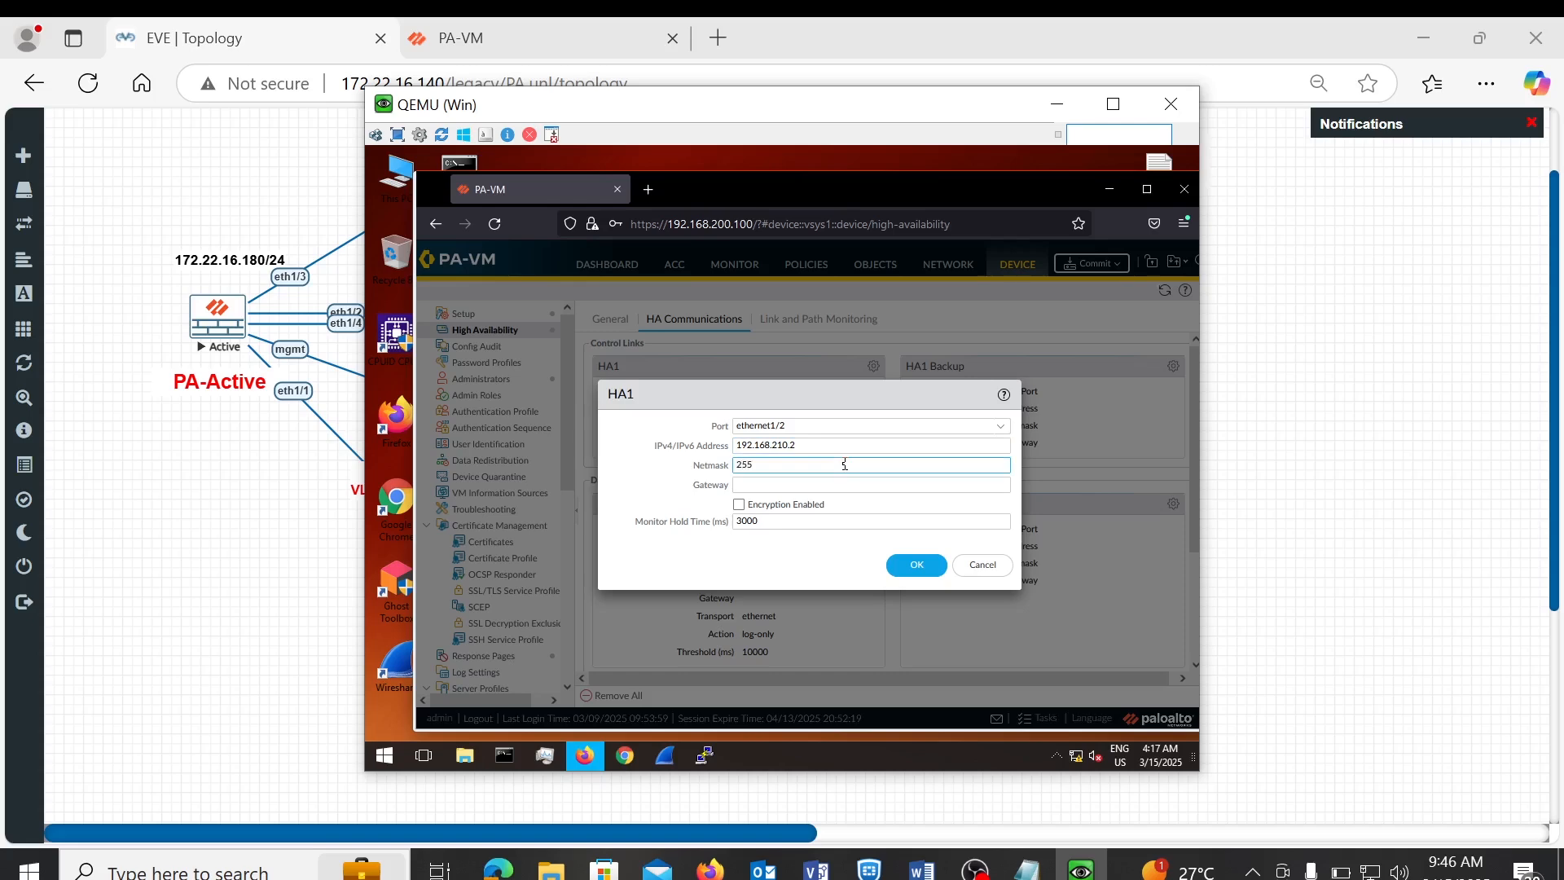
{"action": "type", "text": "255.255.255.252"}
{"action": "left_click", "coordinate": [907, 570]}
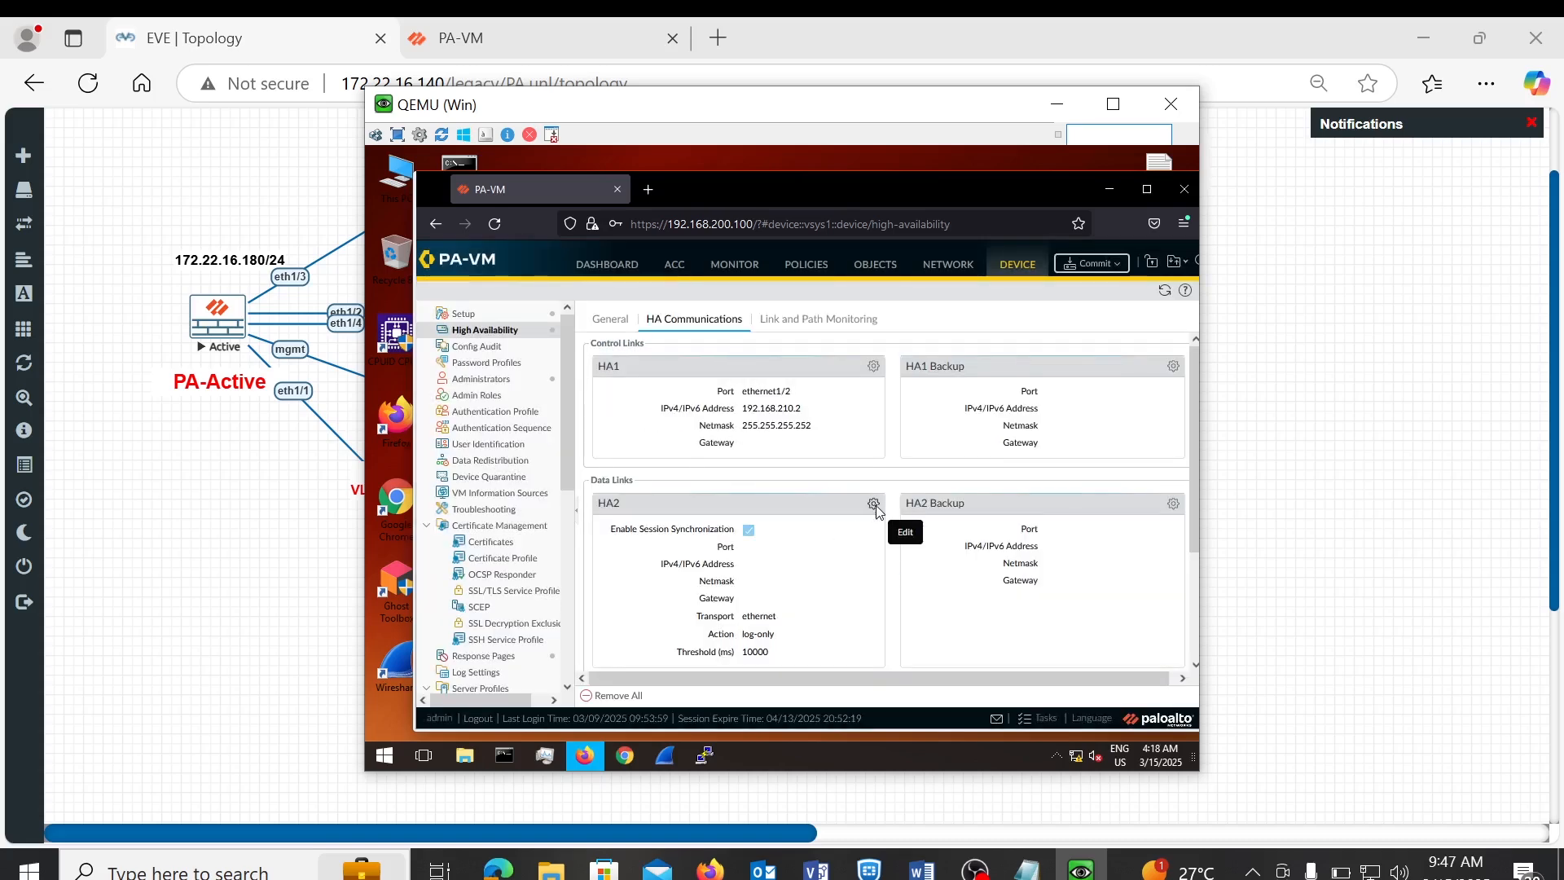
- Configure the HA2 data link on ethernet1/4 with IP 192.168.210.7 and netmask 255.255.255.252
{"action": "left_click", "coordinate": [875, 505]}
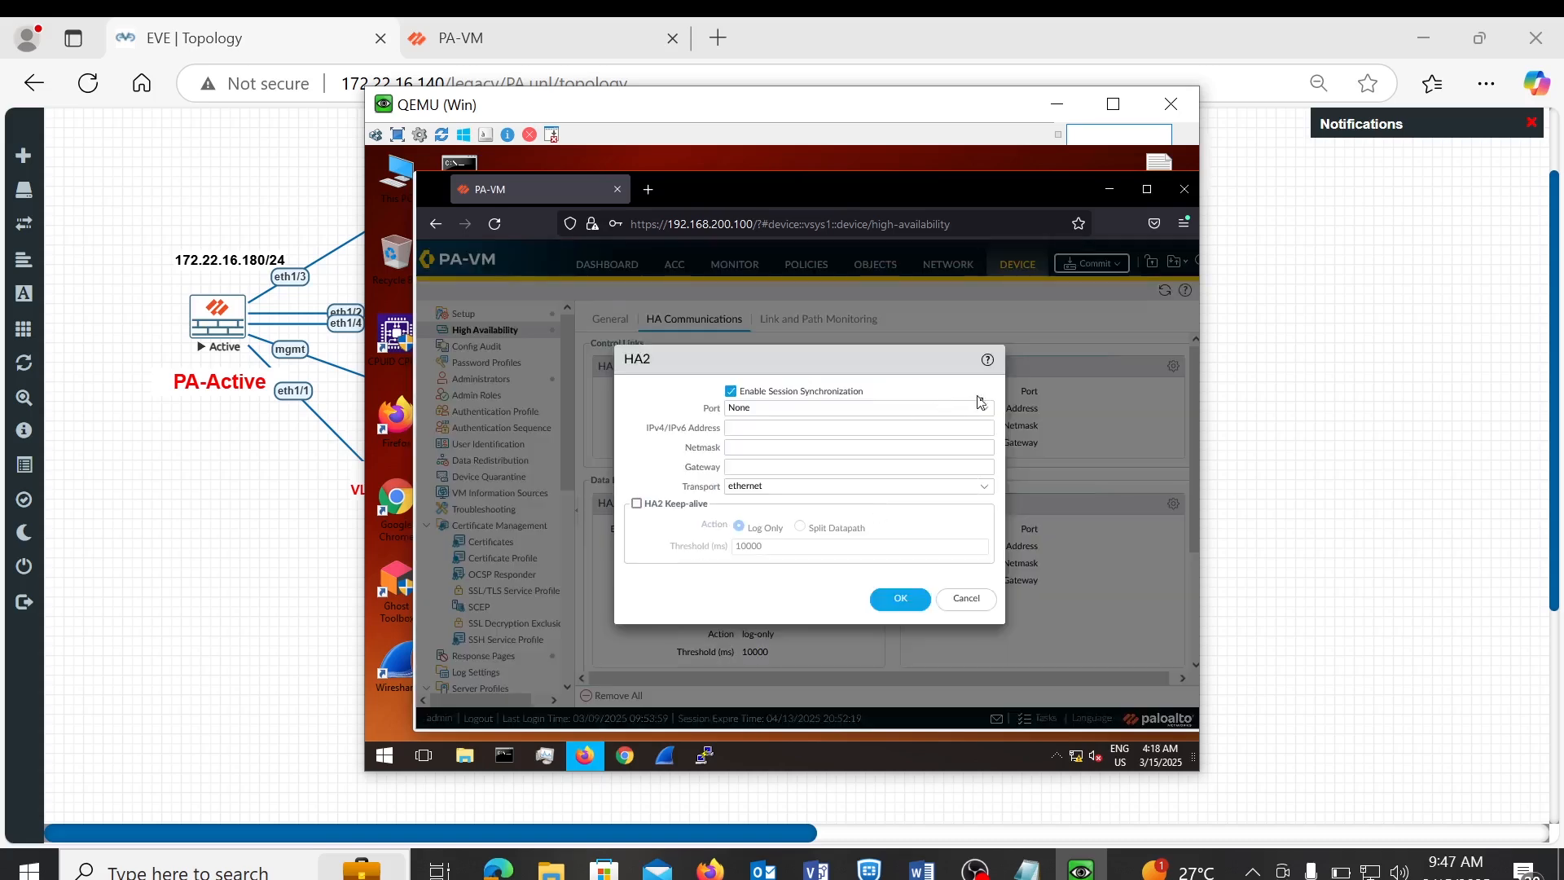
{"action": "left_click", "coordinate": [986, 409]}
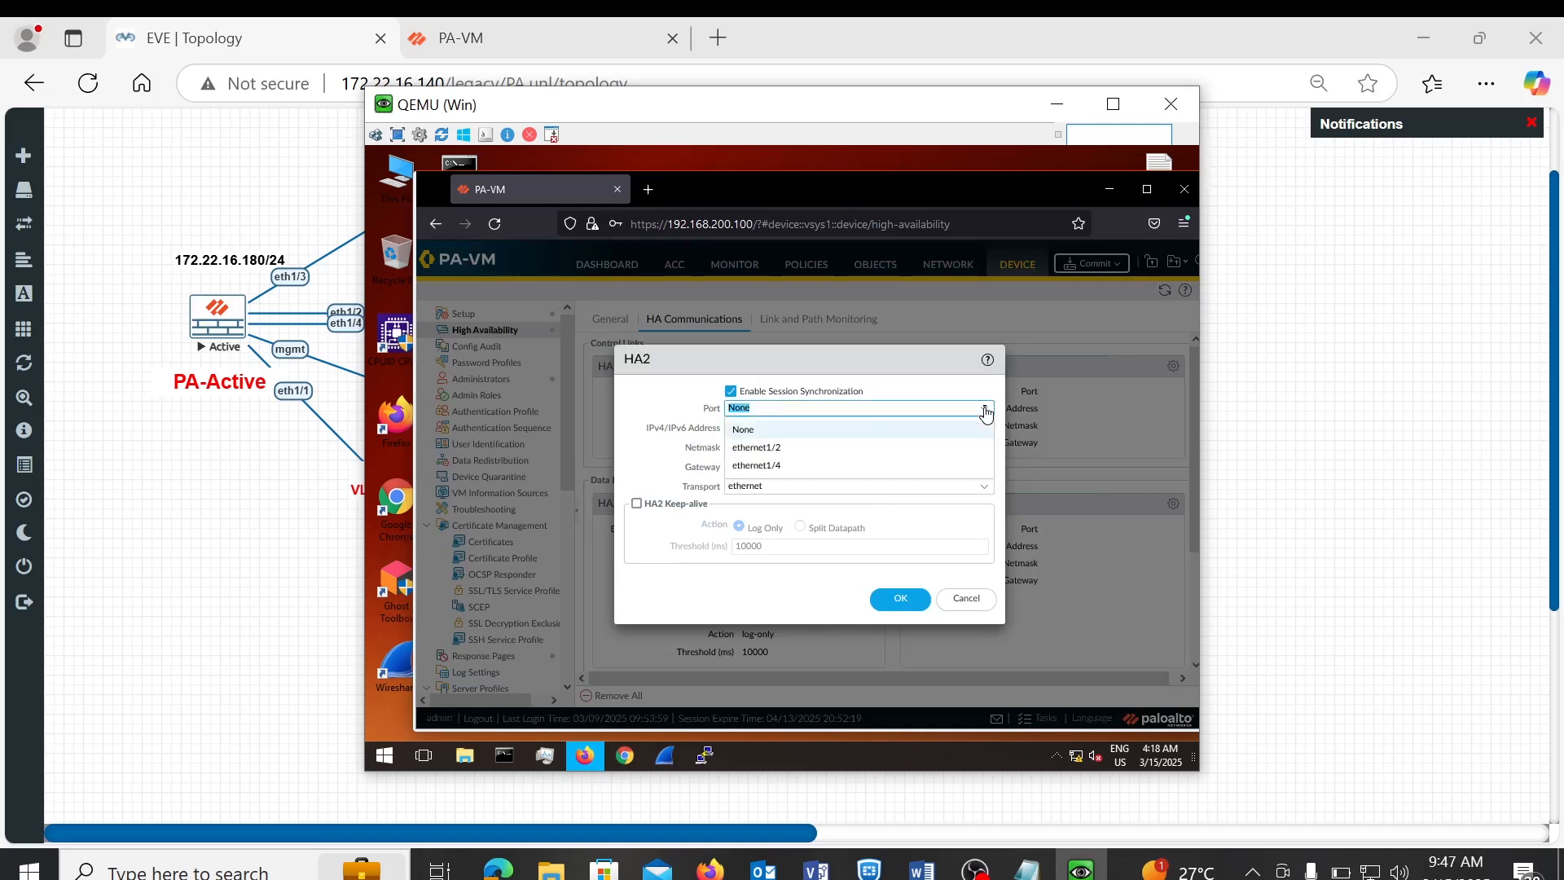
{"action": "left_click", "coordinate": [768, 466]}
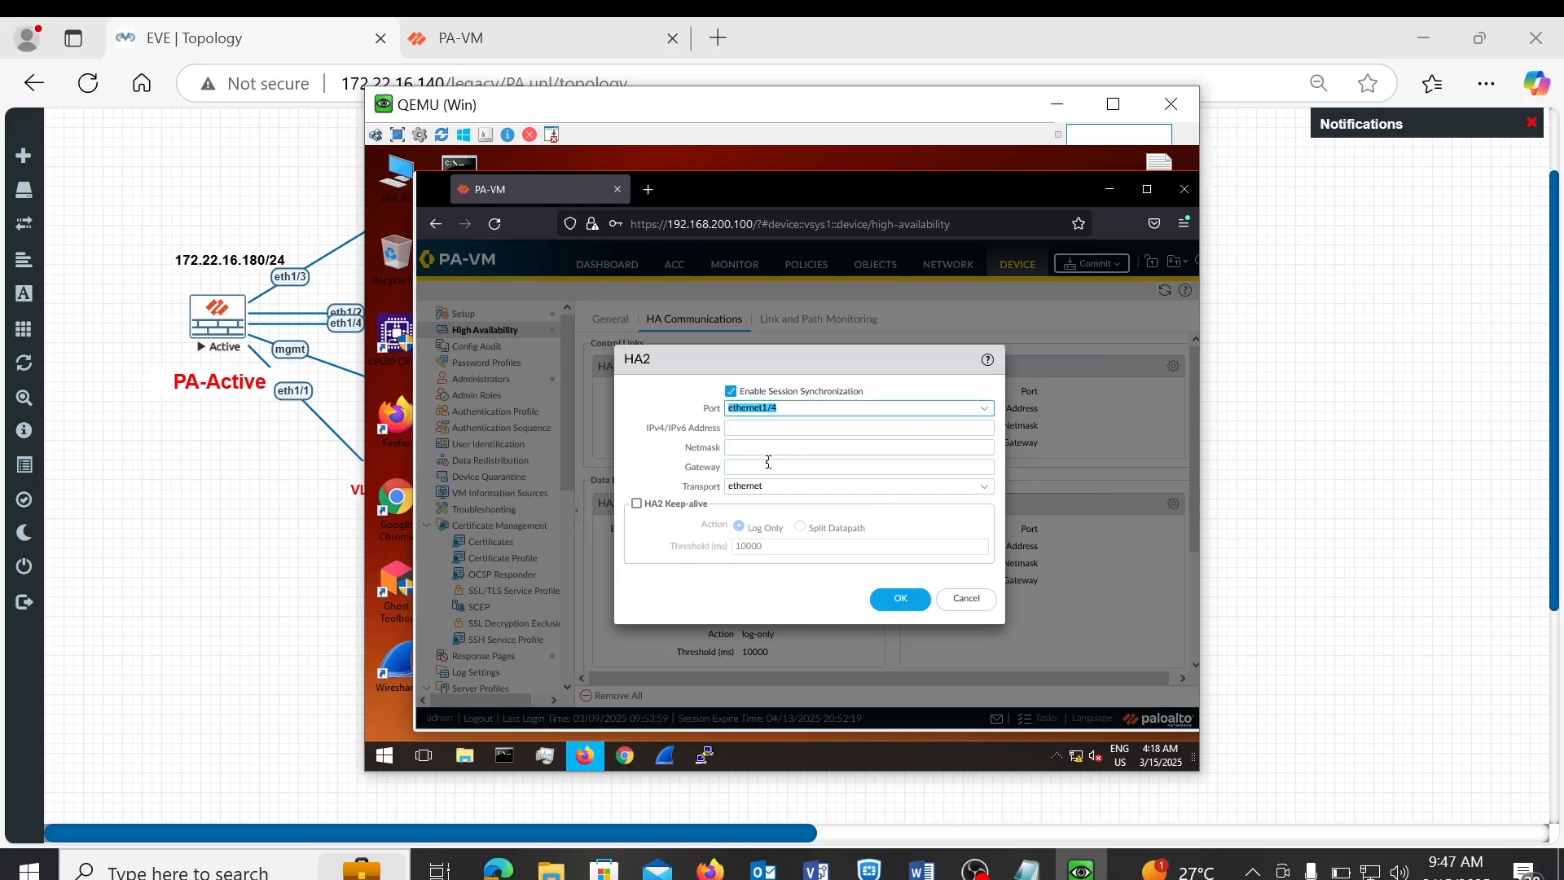
{"action": "left_click", "coordinate": [293, 55]}
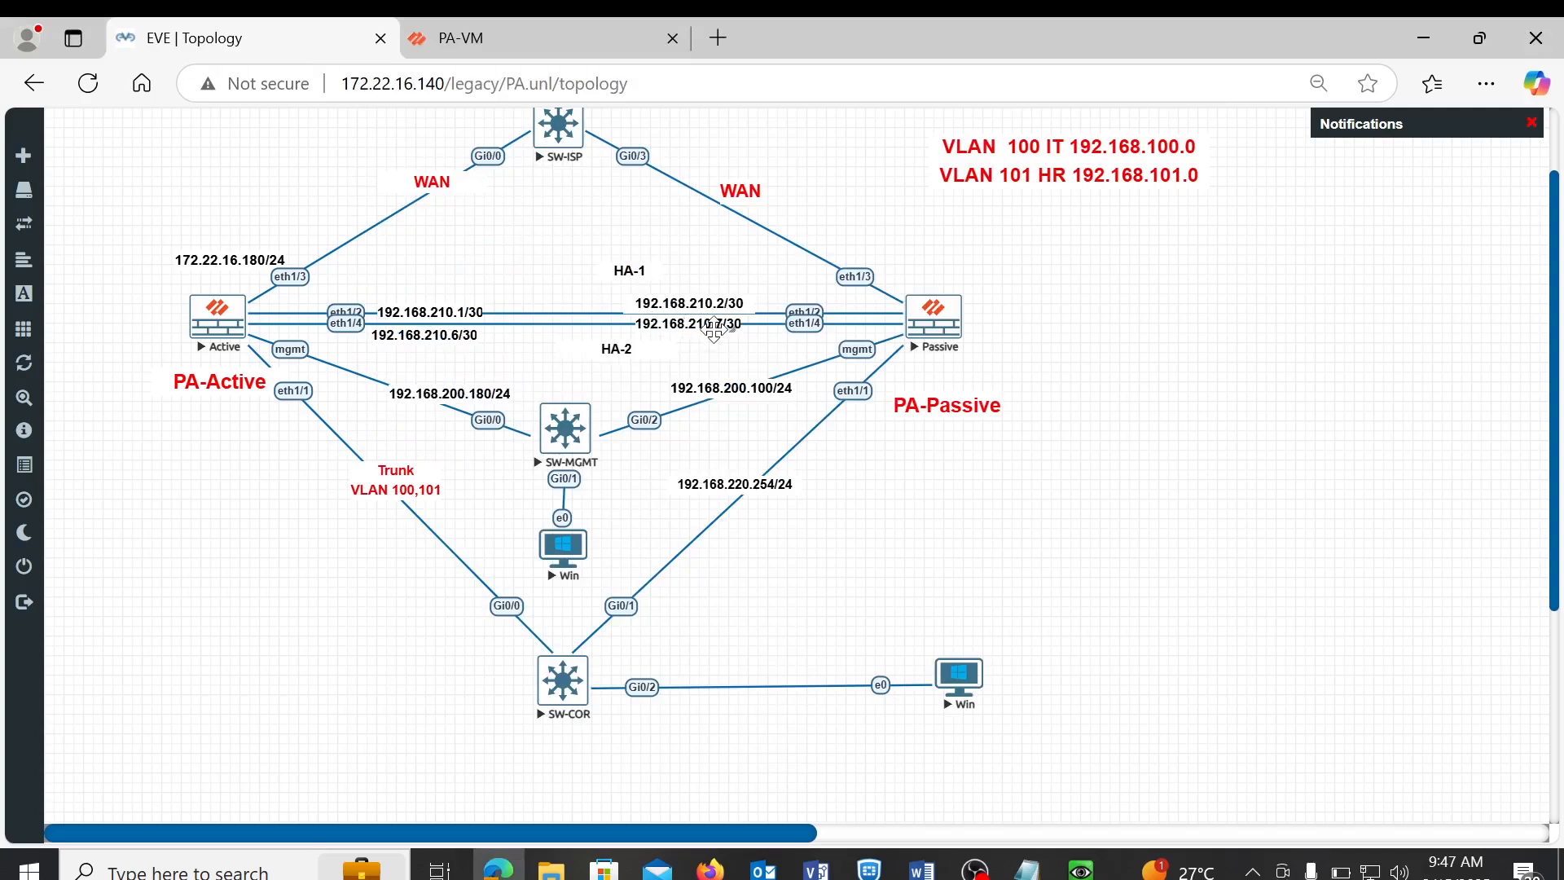
{"action": "left_click", "coordinate": [539, 57]}
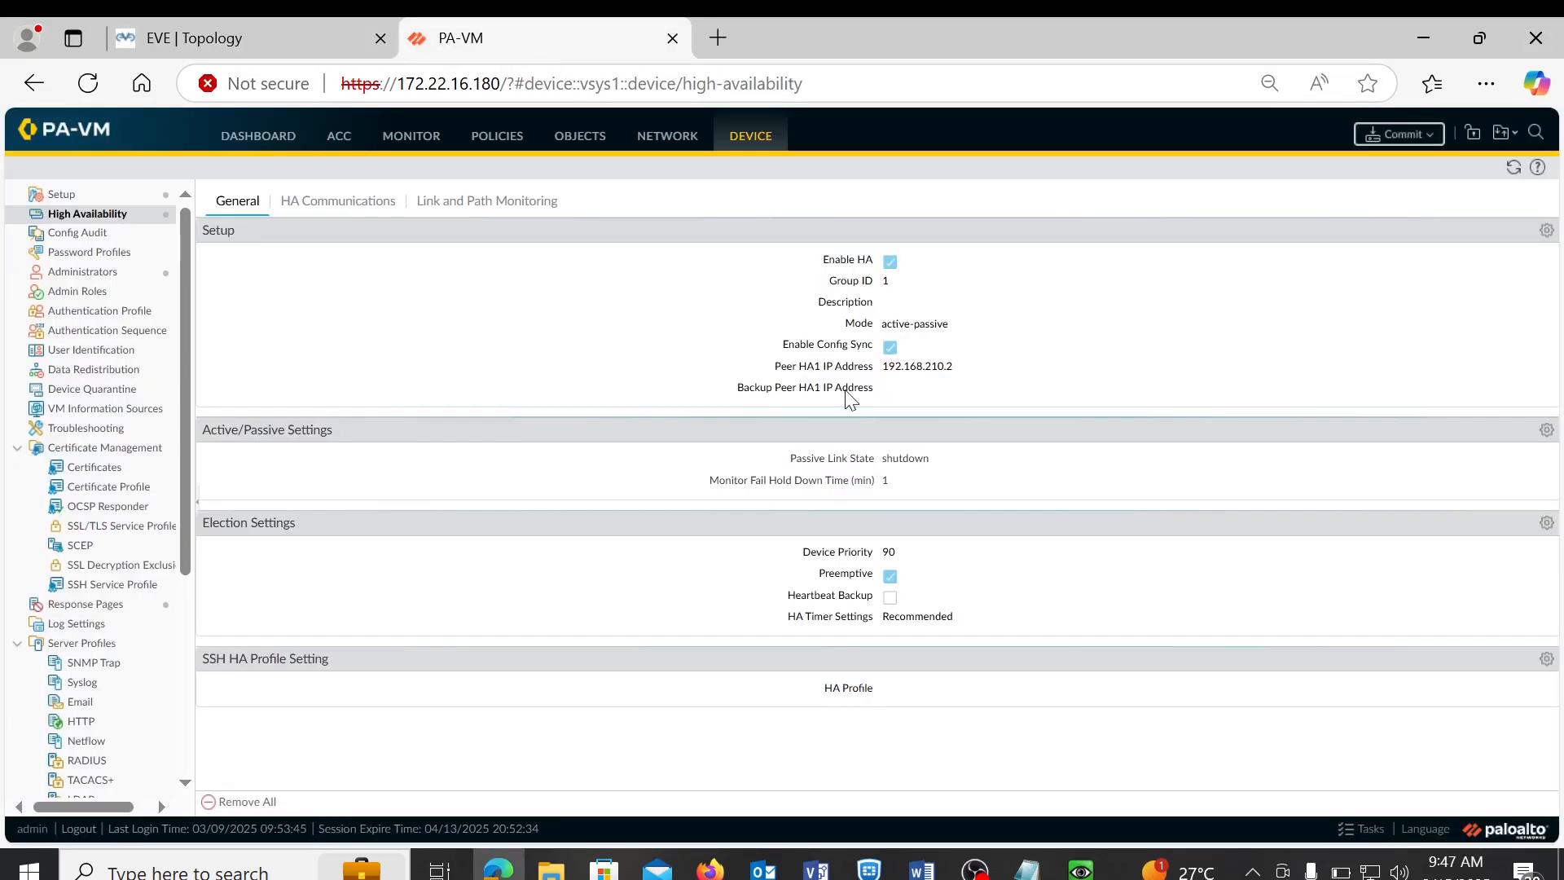
{"action": "left_click", "coordinate": [1081, 870]}
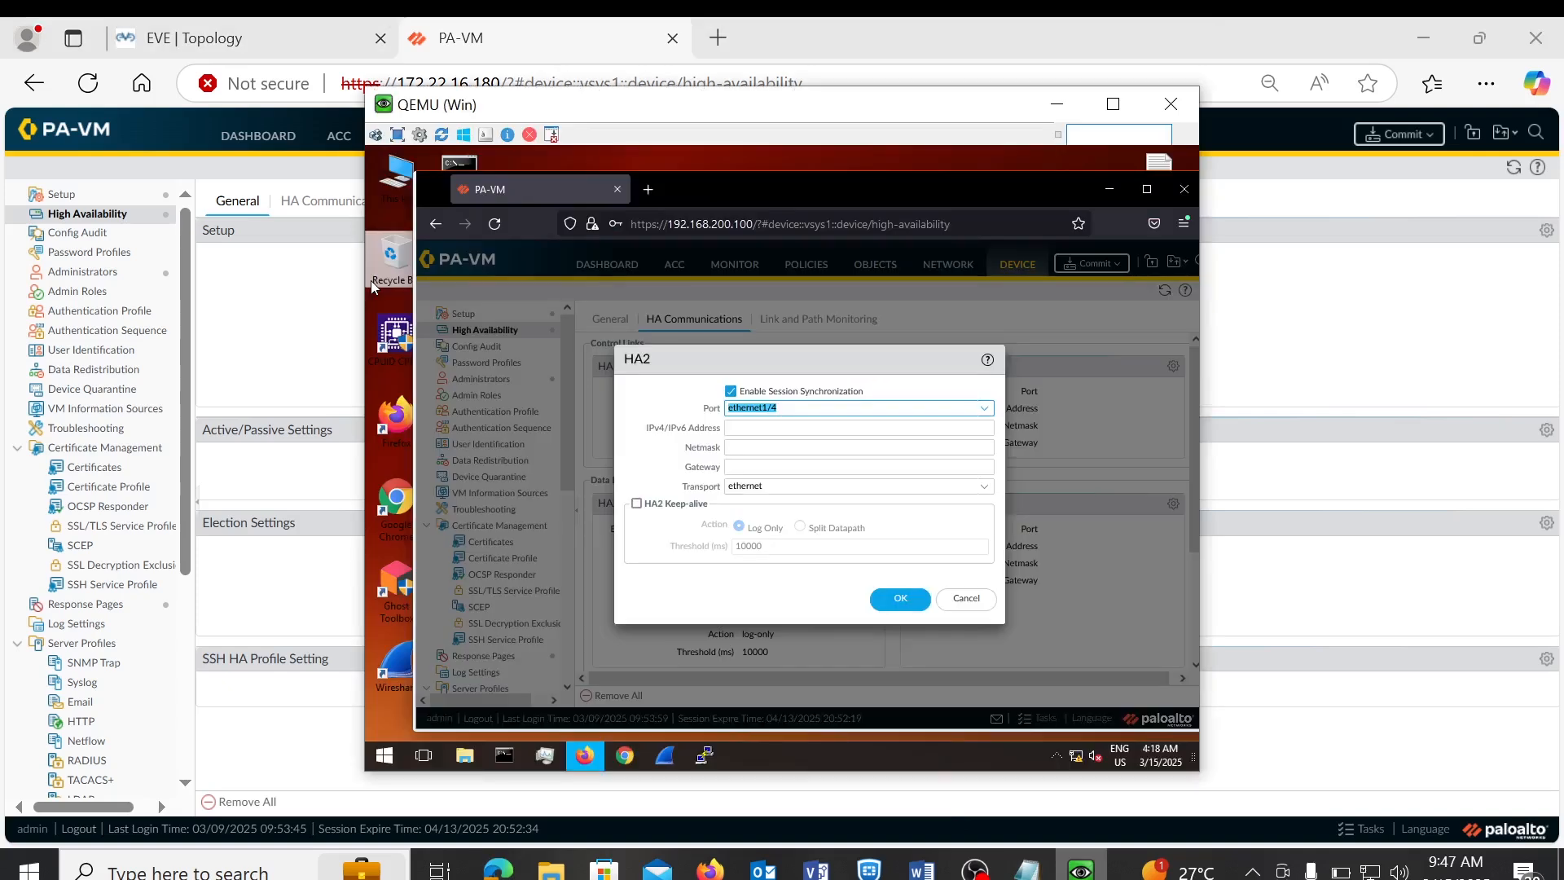
{"action": "left_click", "coordinate": [786, 430]}
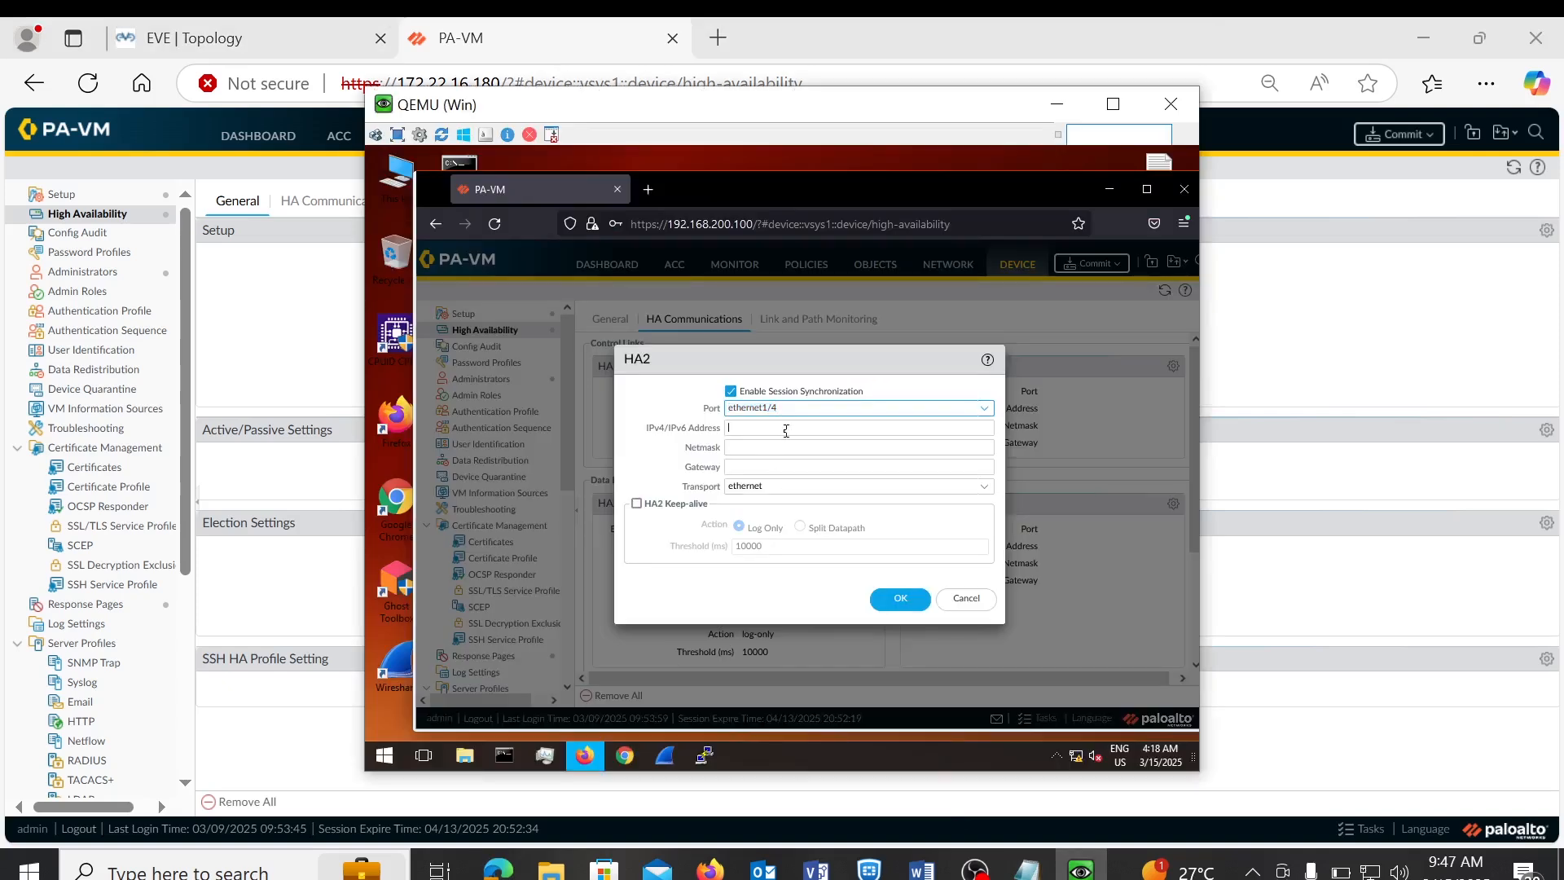
{"action": "type", "text": "19"}
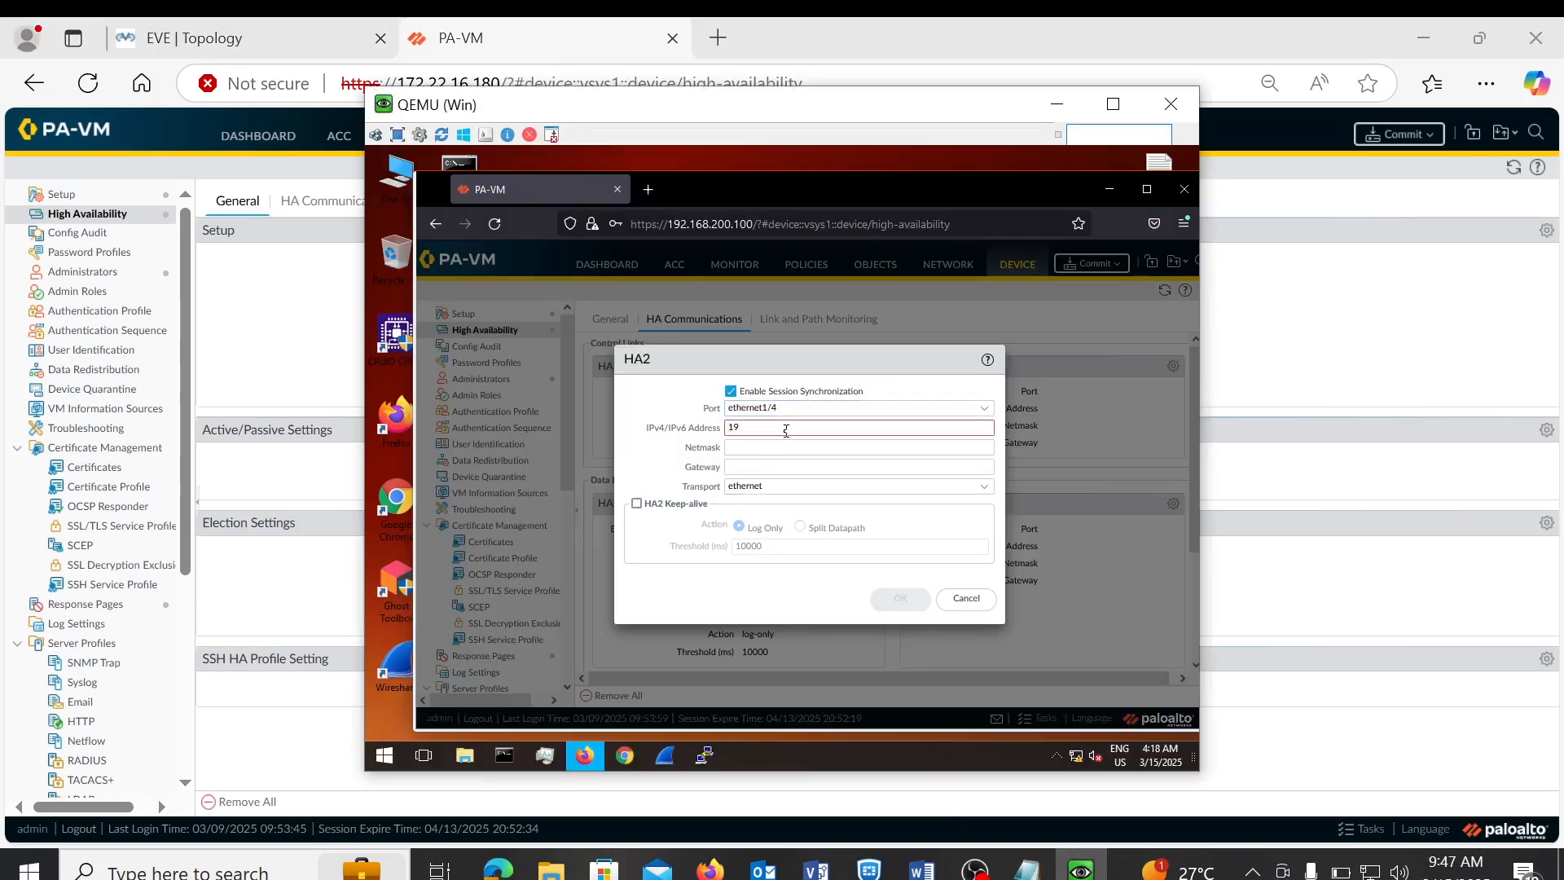
{"action": "type", "text": "2.168.210.7"}
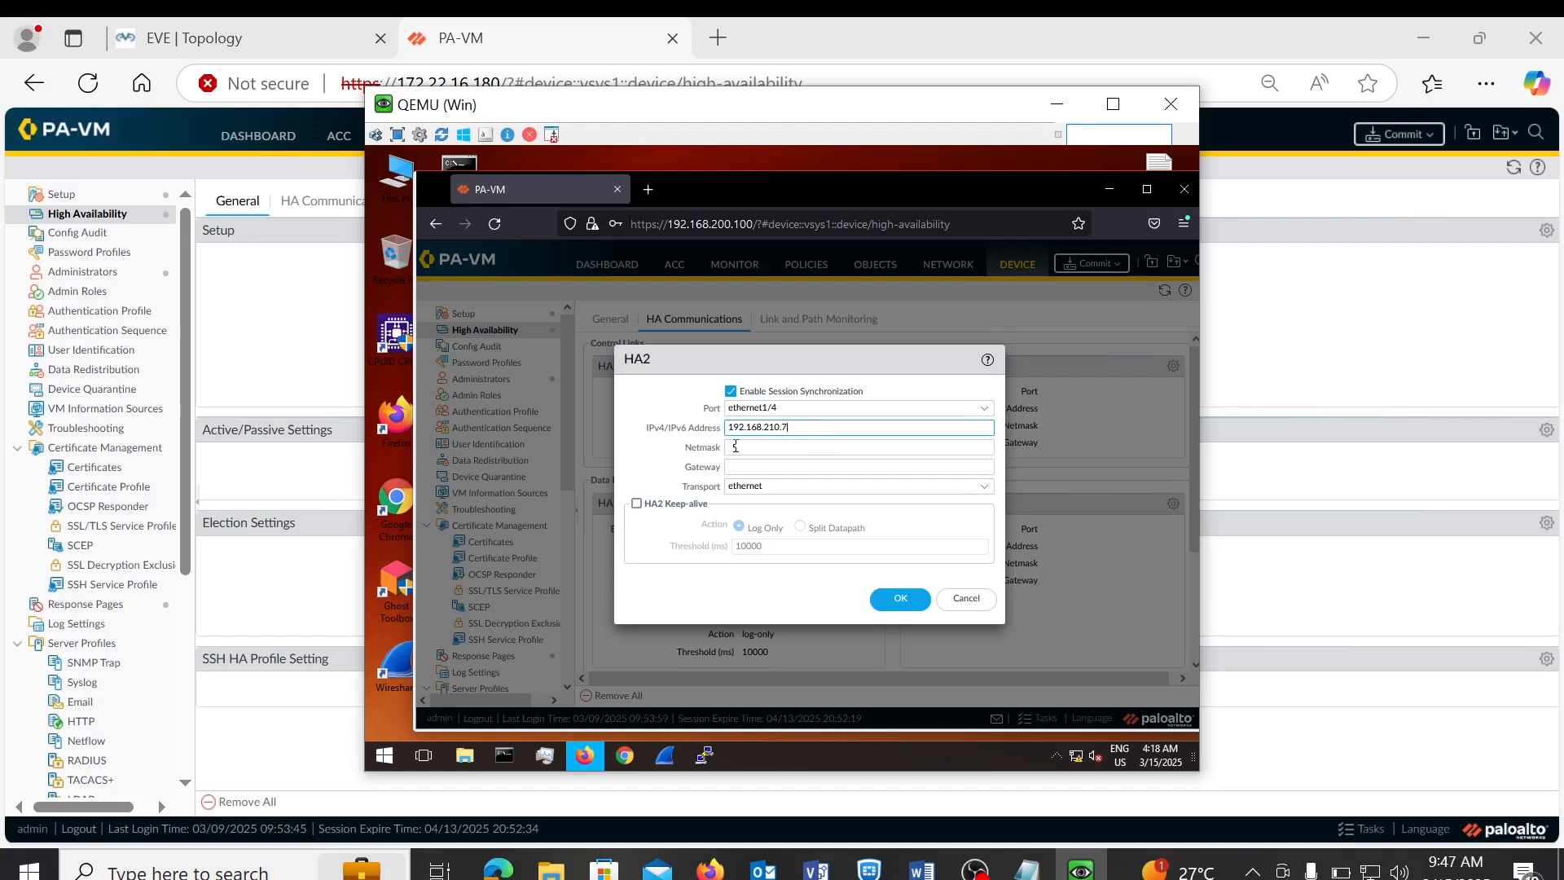
{"action": "left_click", "coordinate": [735, 447]}
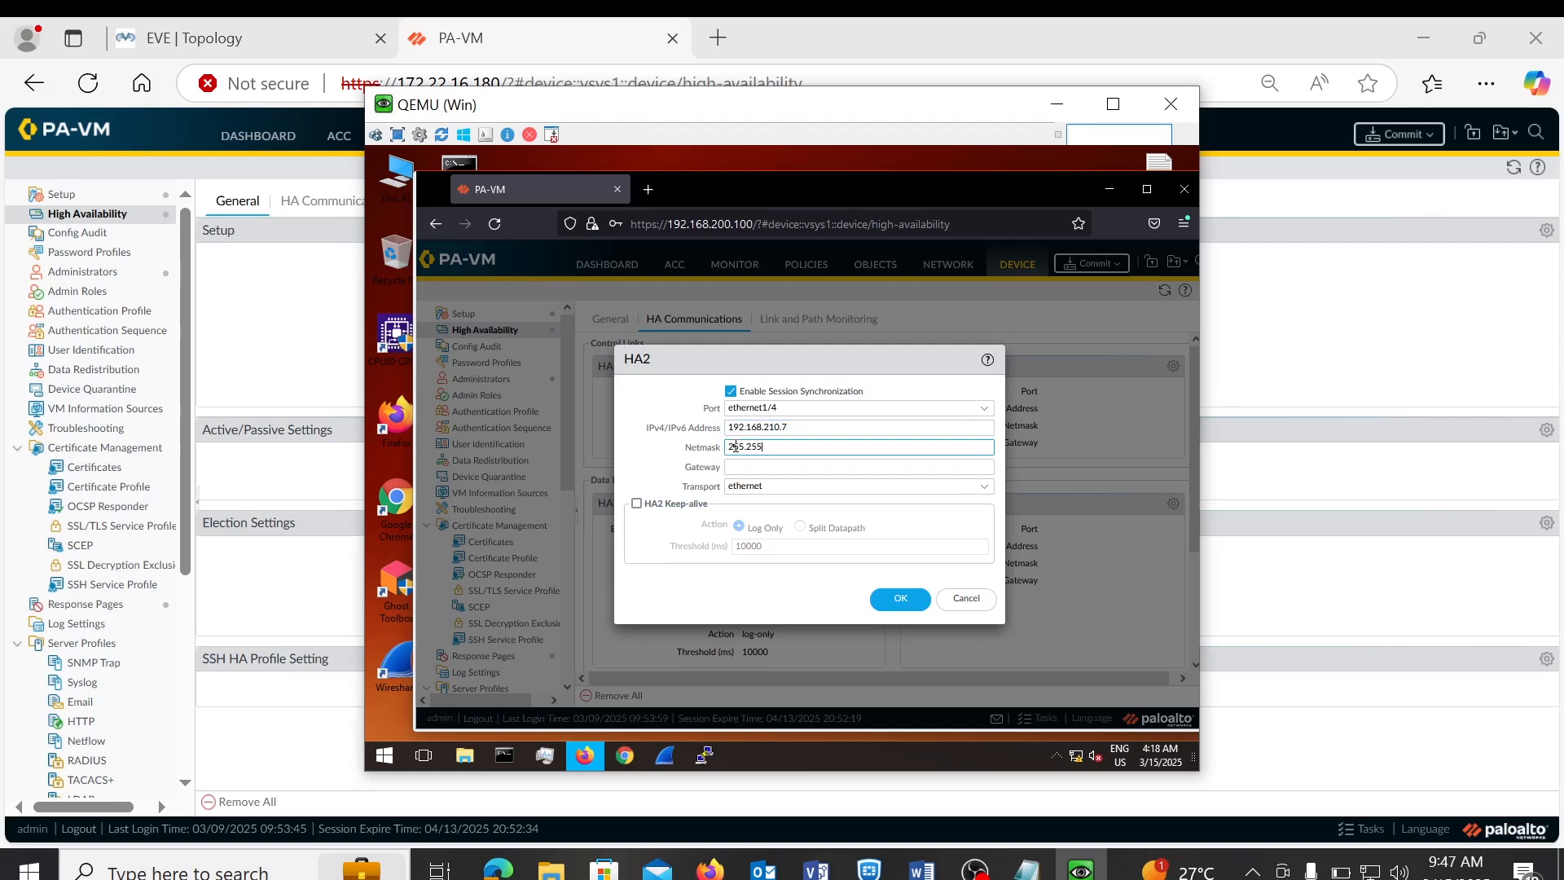
{"action": "type", "text": "255.255.255.252"}
{"action": "left_click", "coordinate": [901, 600]}
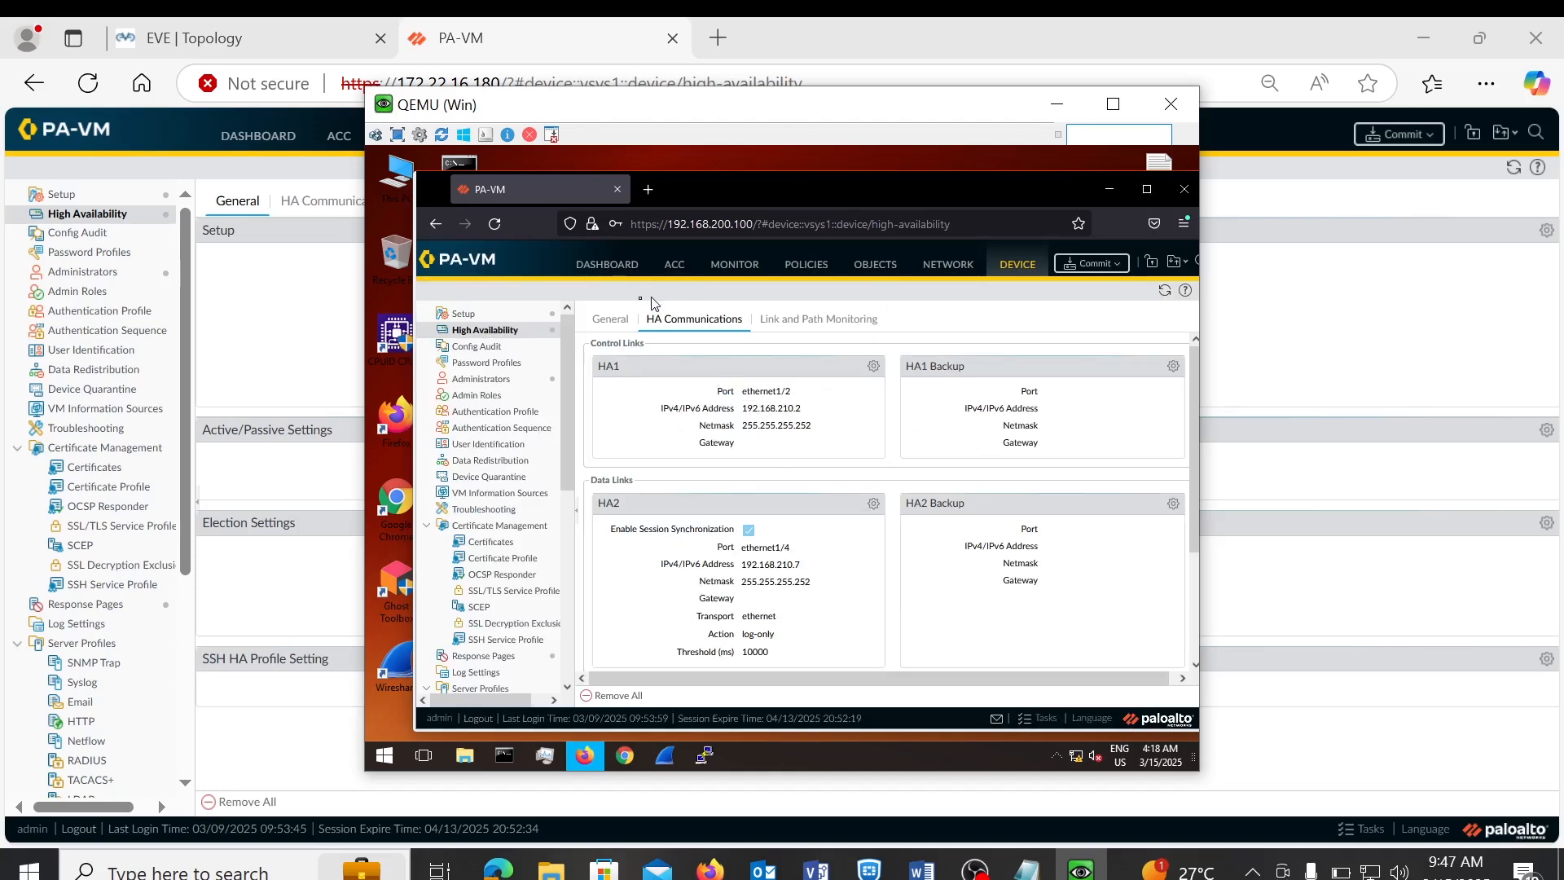
- Enable Preemptive in the General tab's election settings, keeping device priority 100
{"action": "left_click", "coordinate": [610, 320]}
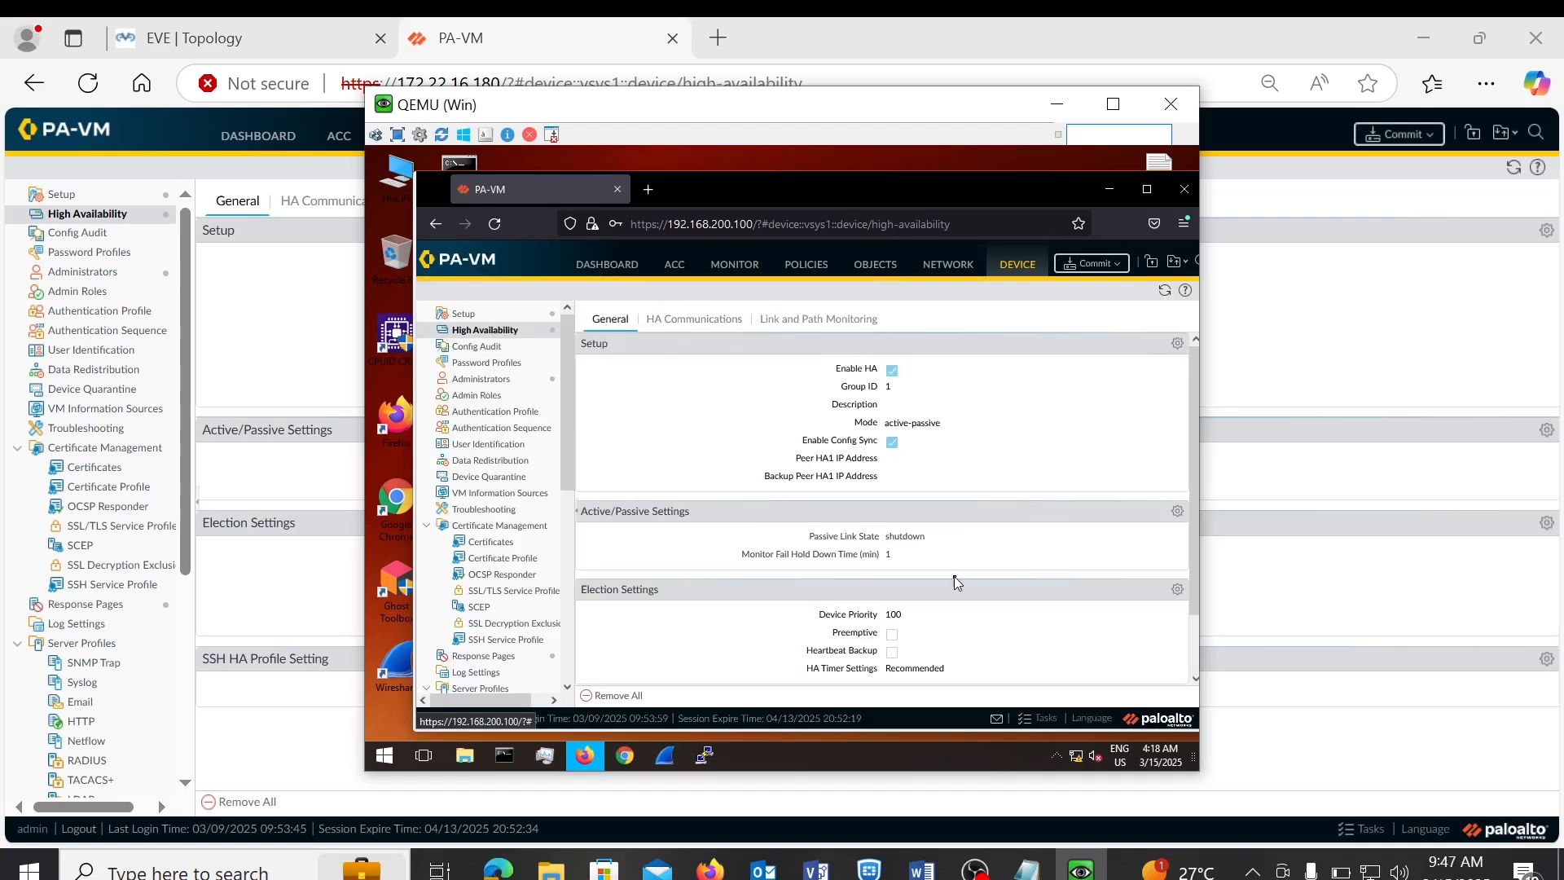
{"action": "left_click", "coordinate": [1178, 591]}
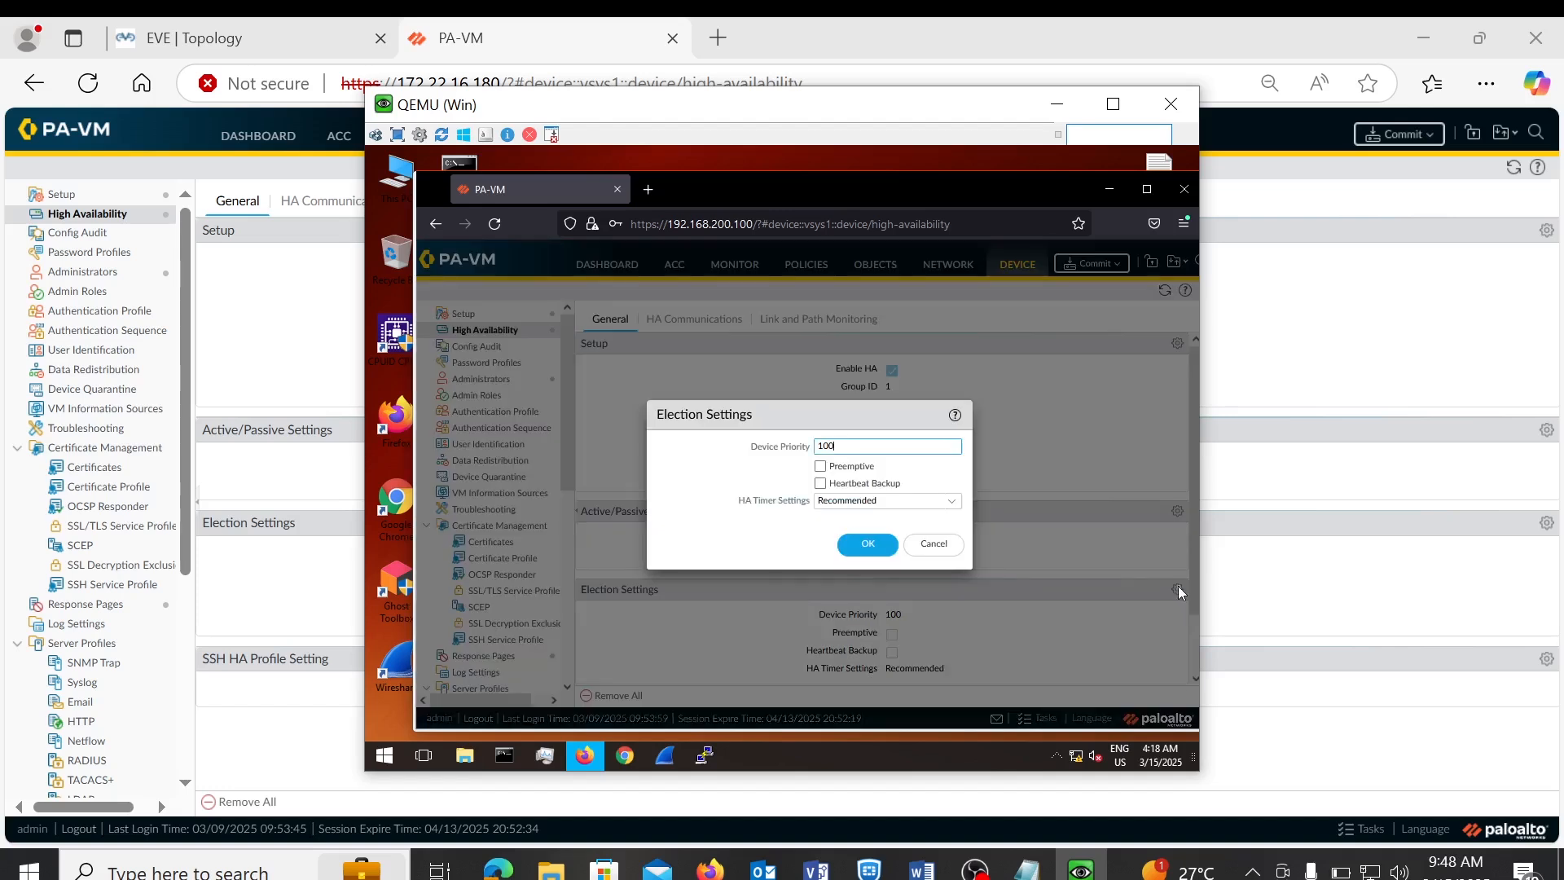
{"action": "left_click", "coordinate": [823, 468]}
{"action": "left_click", "coordinate": [865, 553]}
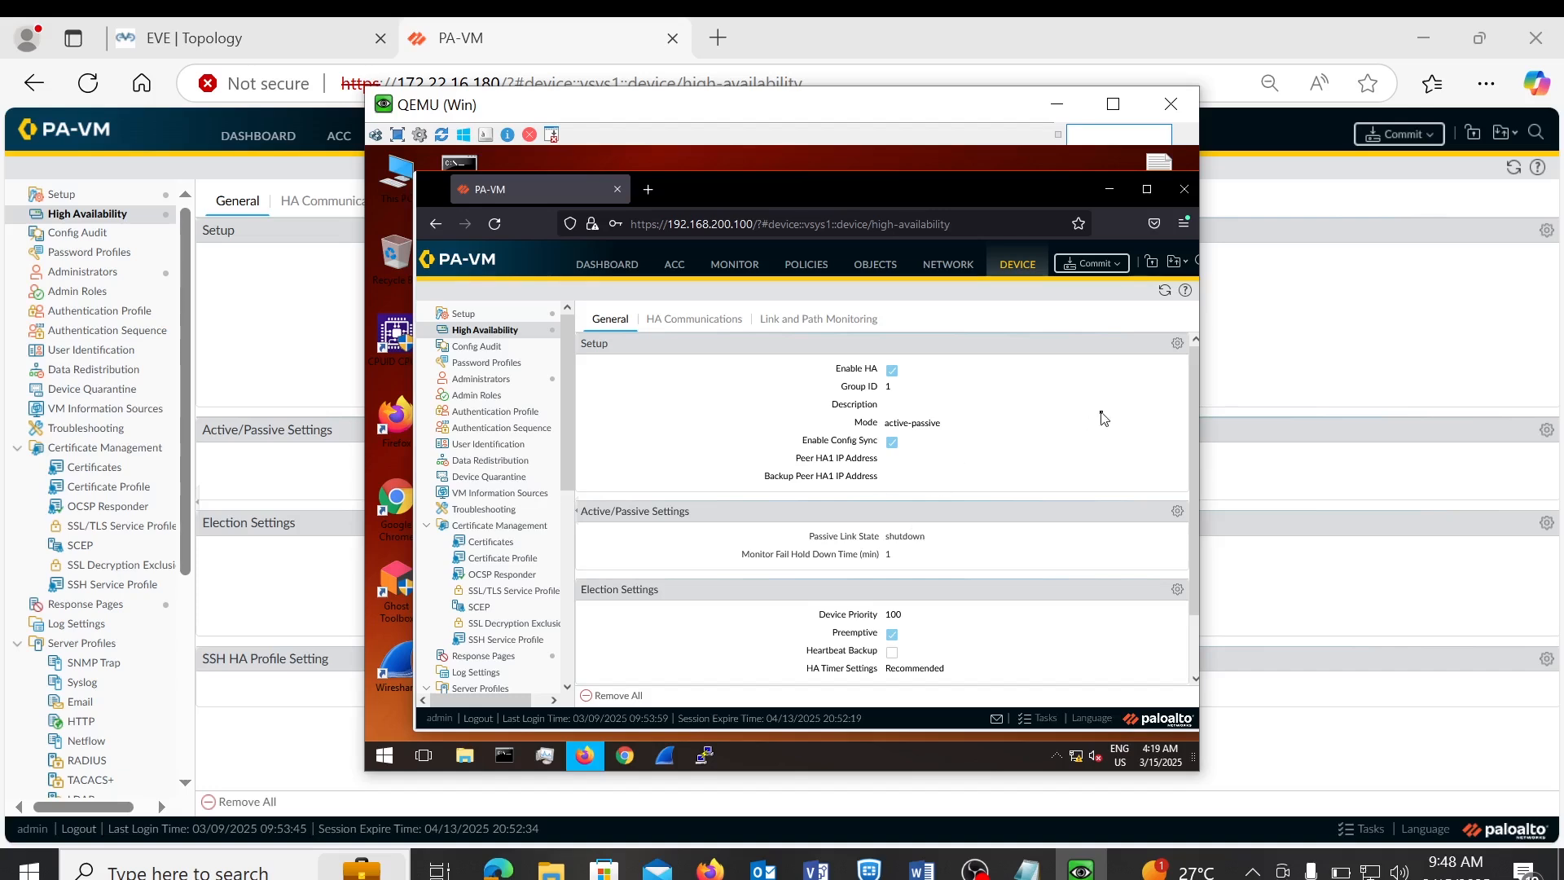
- Save peer HA1 IP address 192.168.210.1 in the passive firewall's HA setup, then return to the active firewall
{"action": "left_click", "coordinate": [1177, 344]}
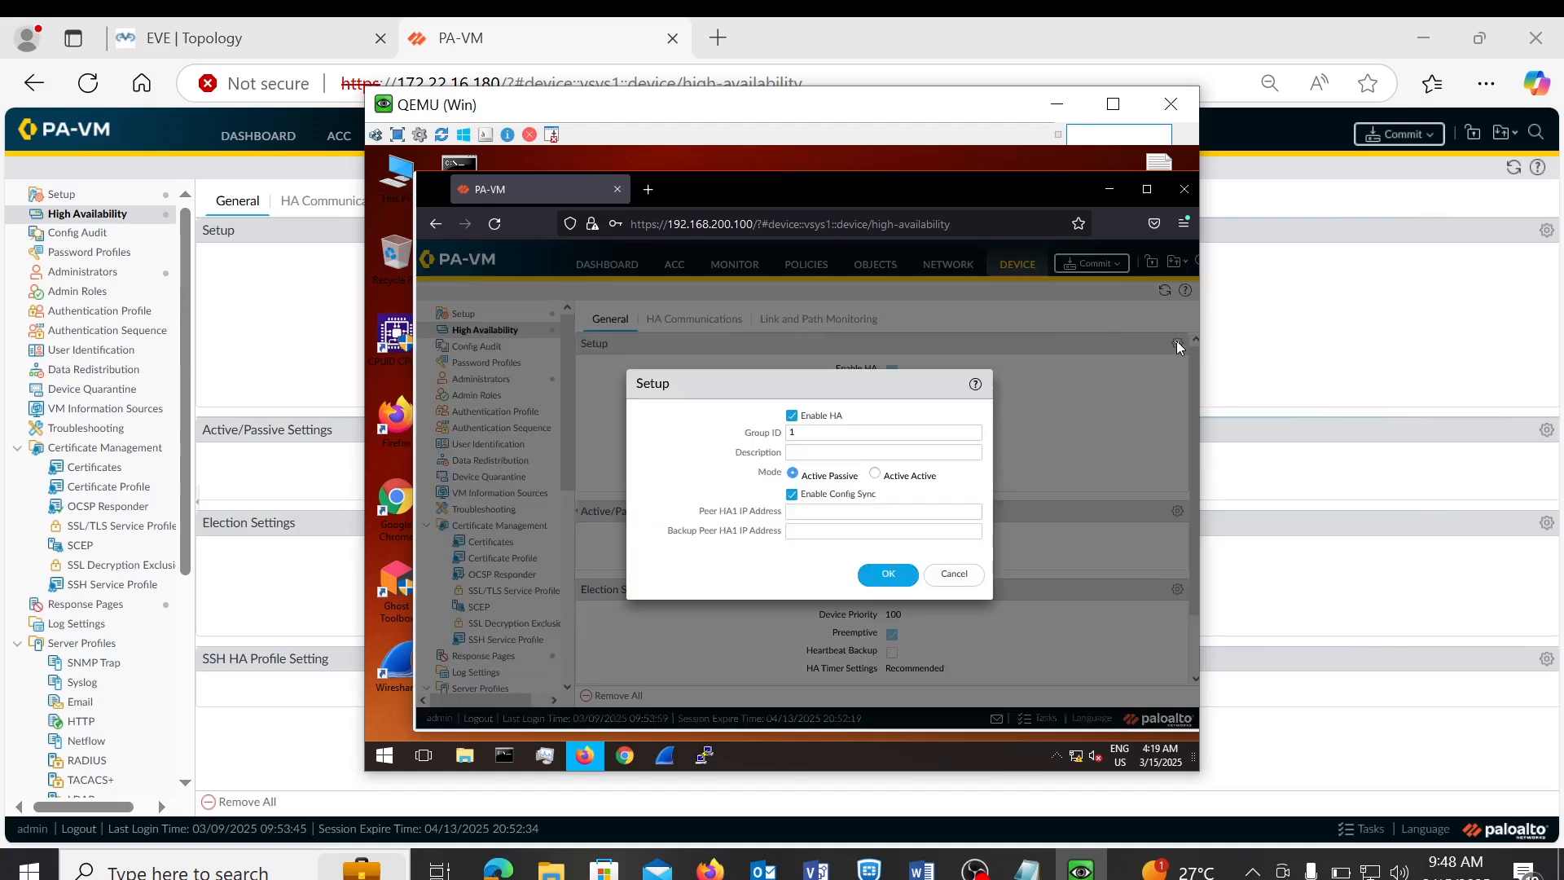
{"action": "left_click", "coordinate": [800, 509]}
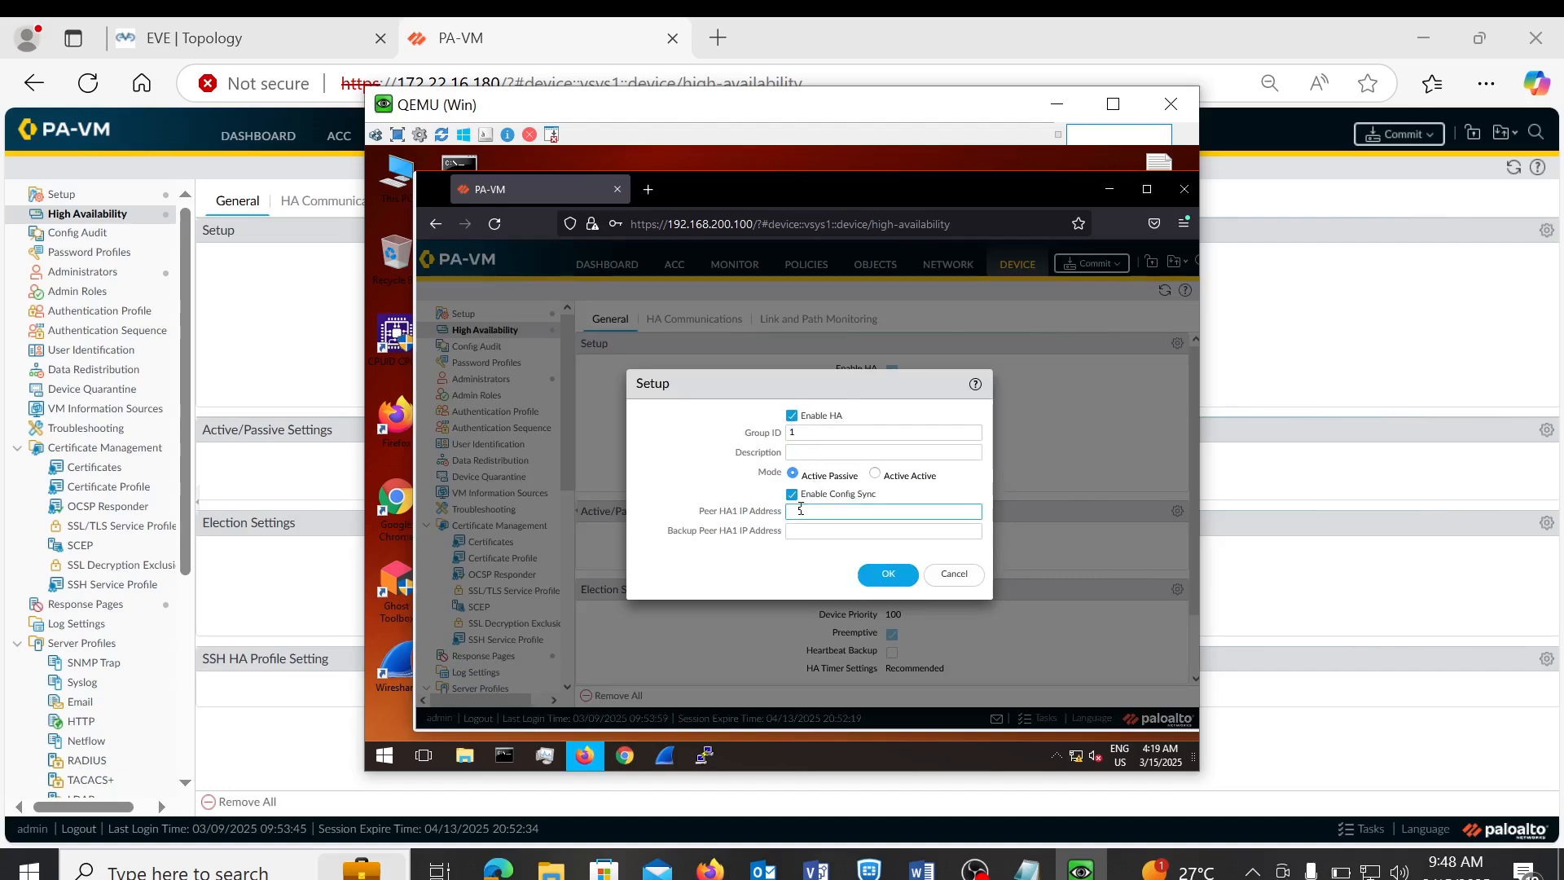
{"action": "type", "text": "192.168.210"}
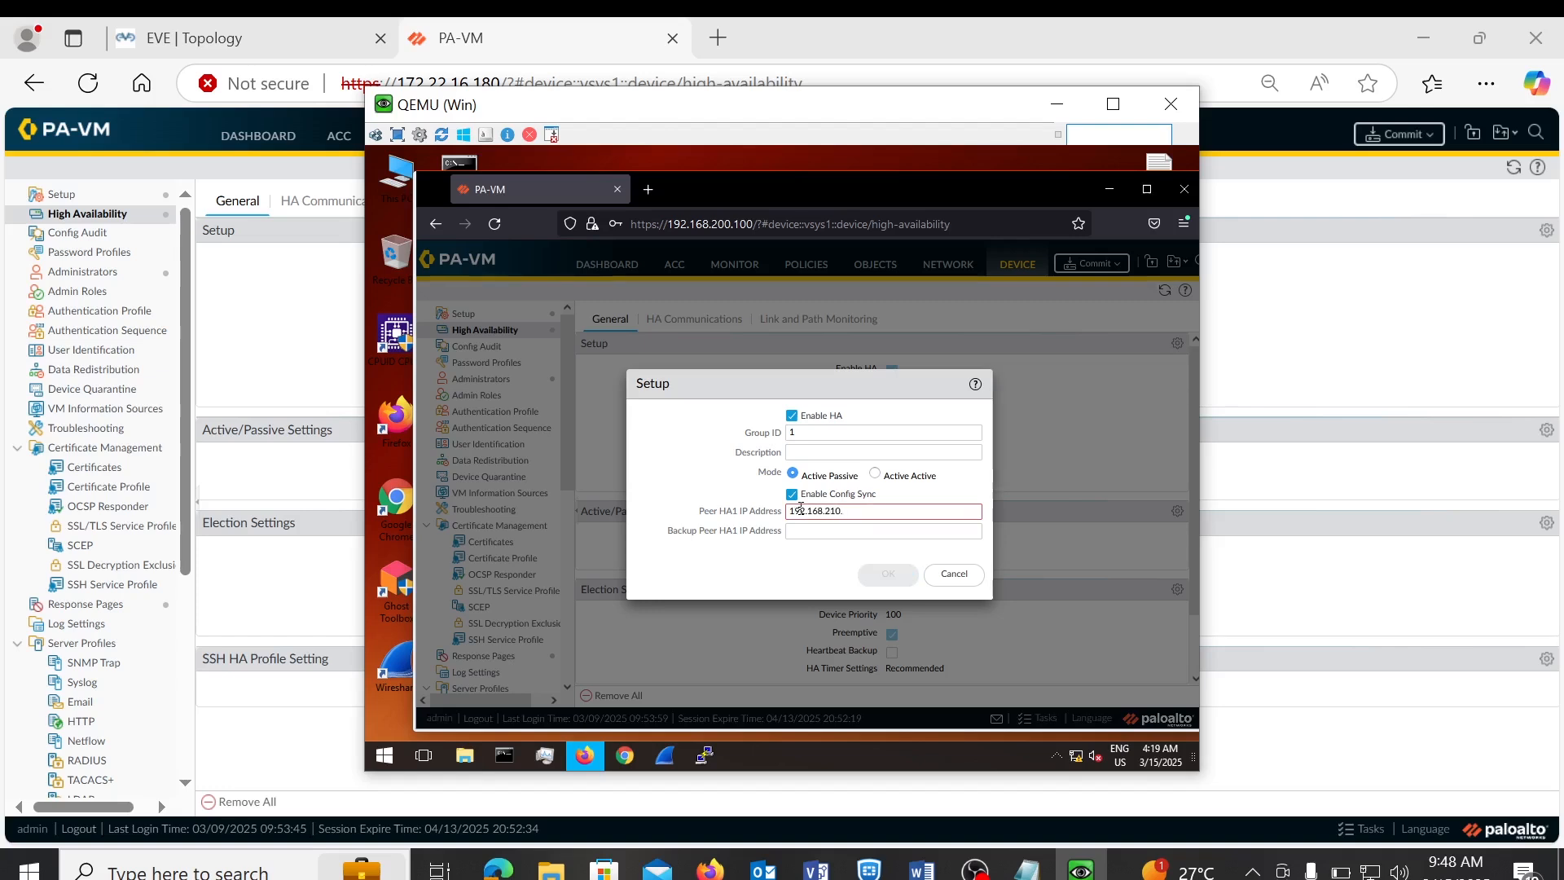
{"action": "type", "text": ".1"}
{"action": "left_click", "coordinate": [272, 27]}
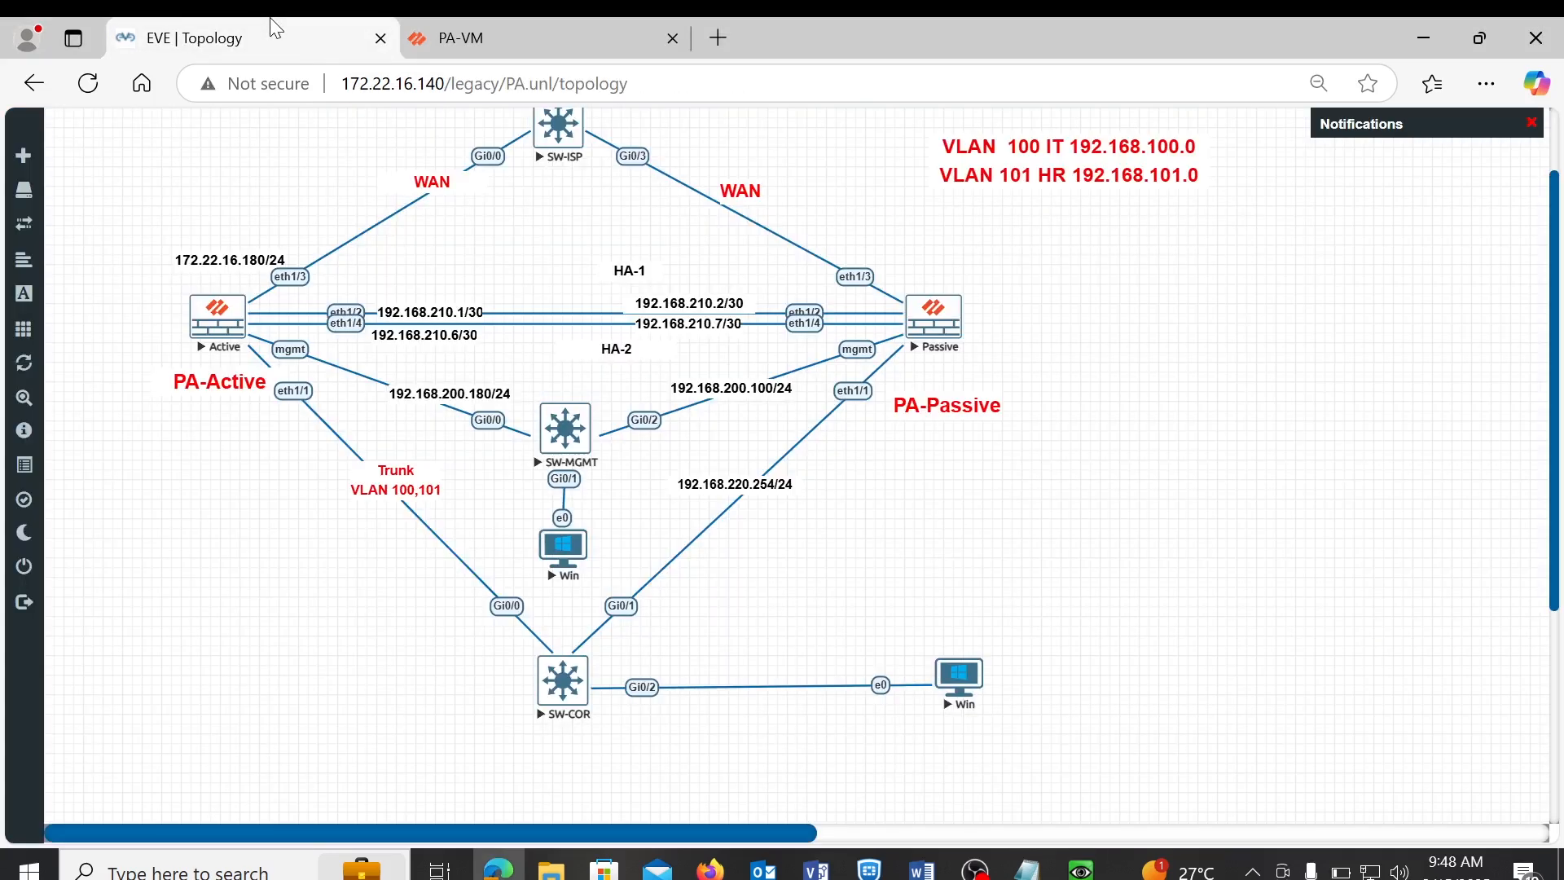
{"action": "left_click", "coordinate": [525, 31]}
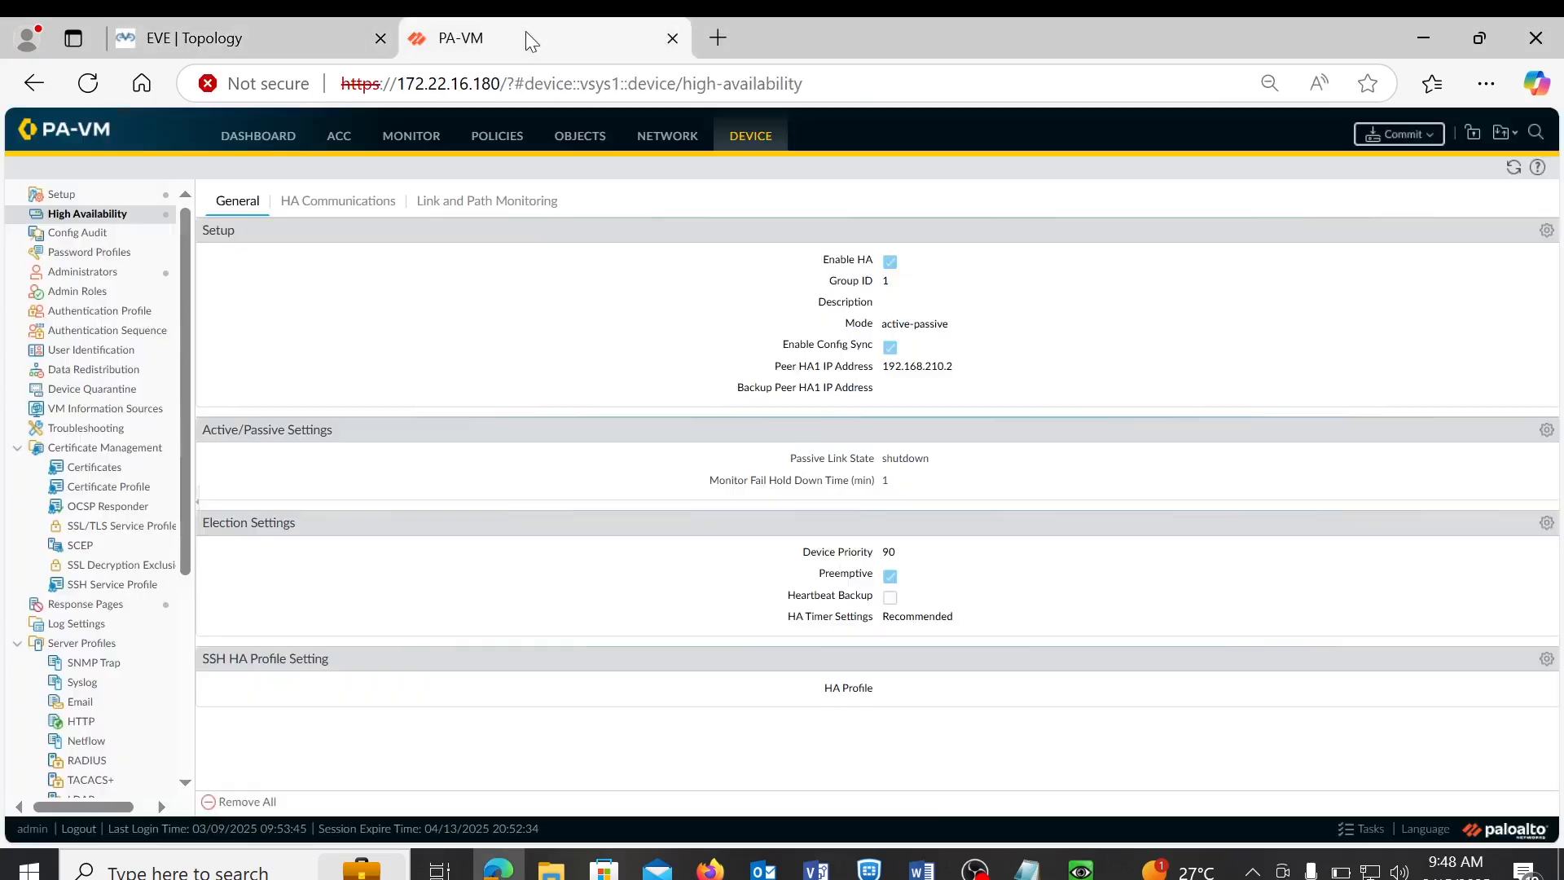
{"action": "left_click", "coordinate": [1081, 868]}
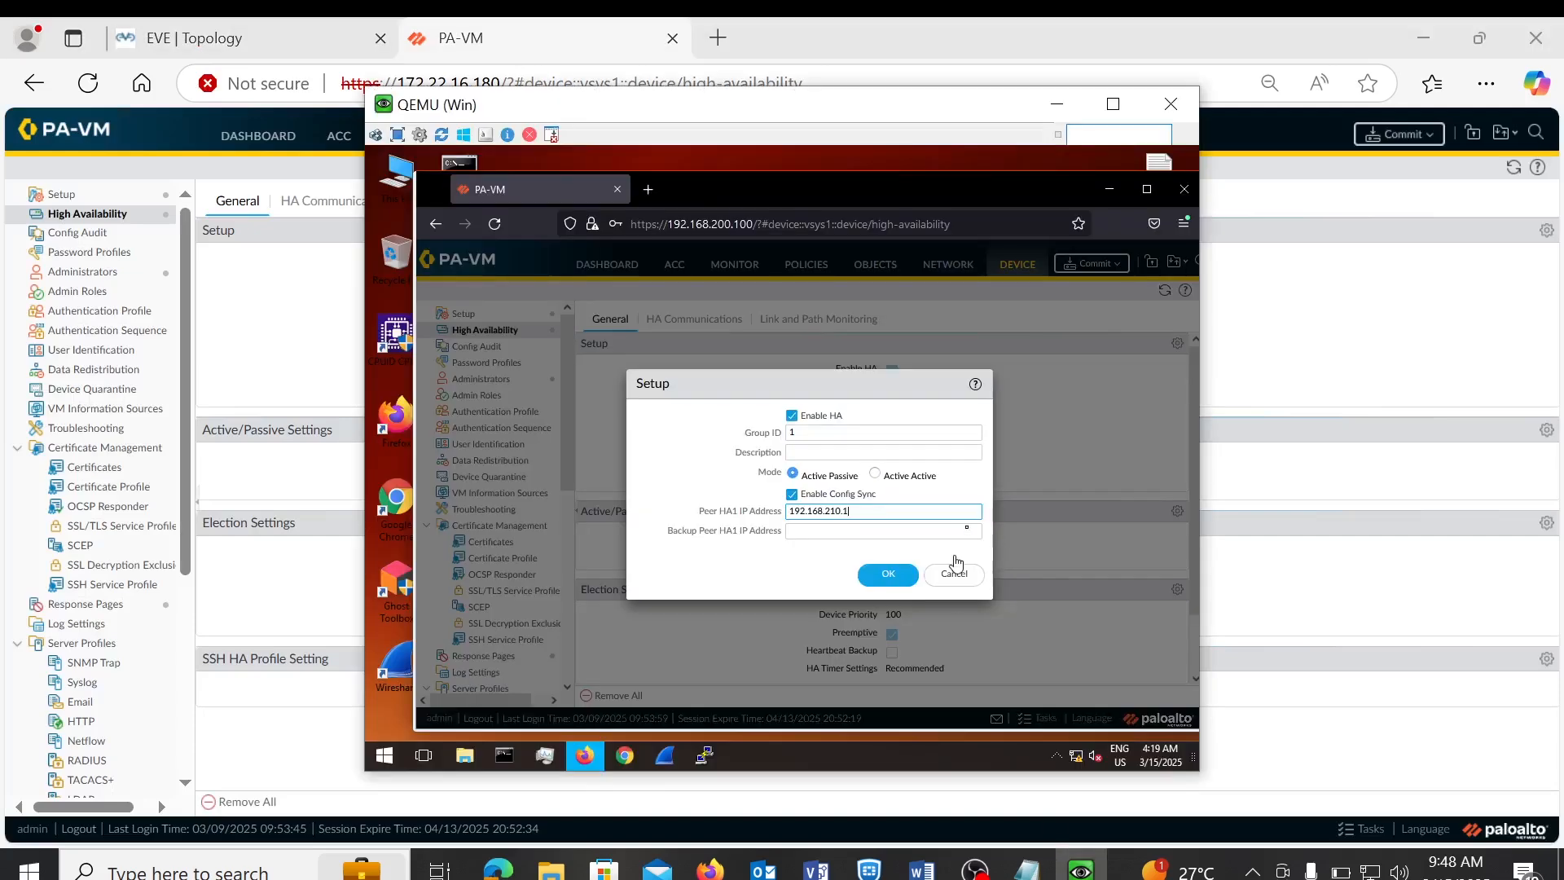
{"action": "left_click", "coordinate": [962, 487]}
{"action": "left_click", "coordinate": [890, 577]}
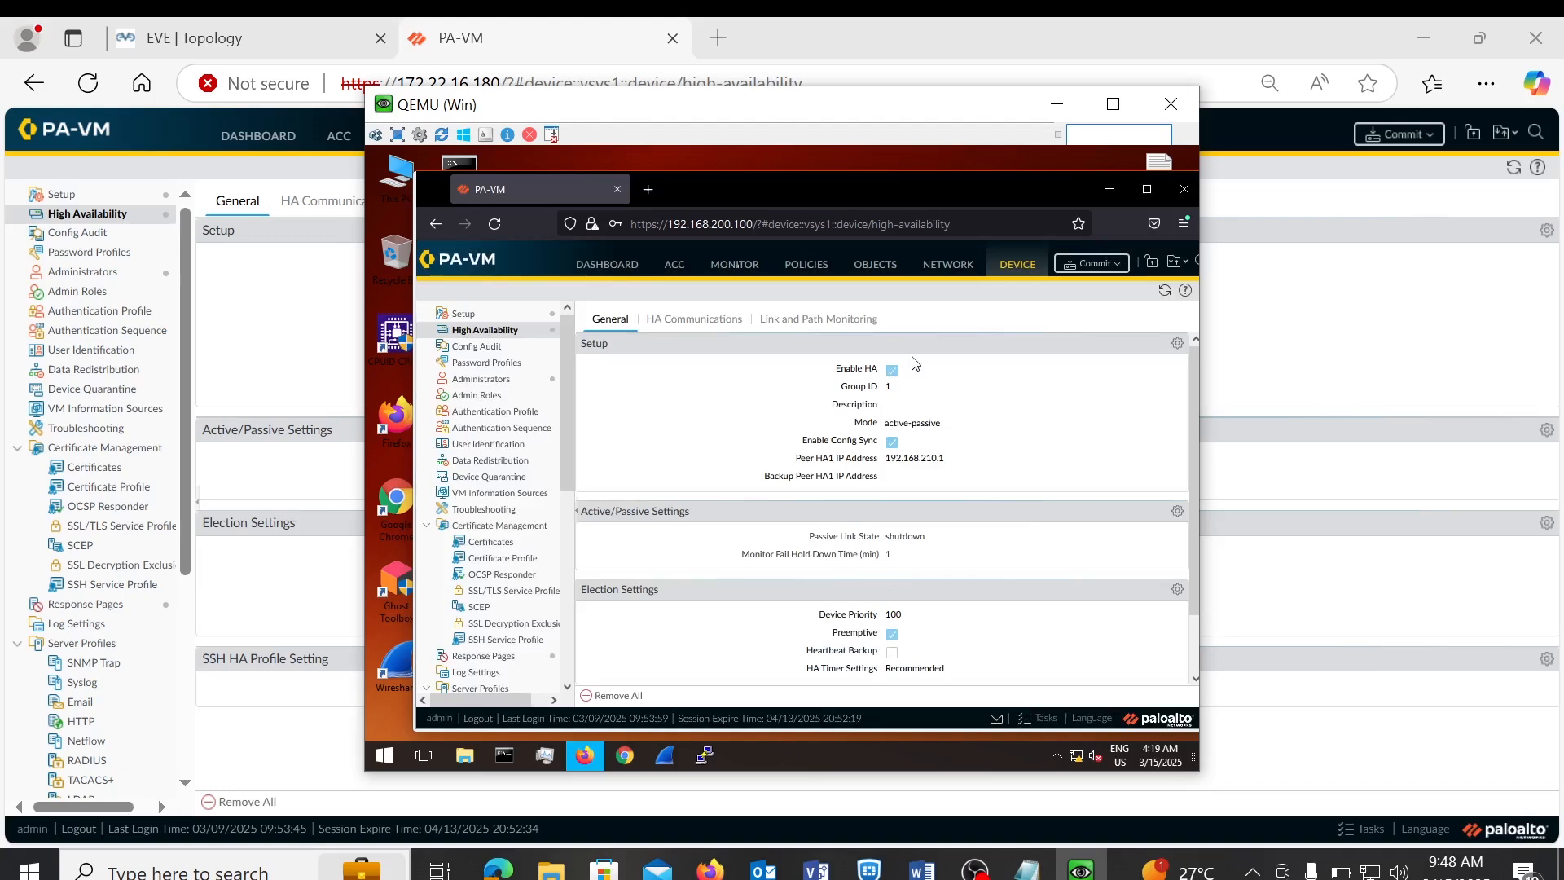
{"action": "left_click", "coordinate": [461, 39]}
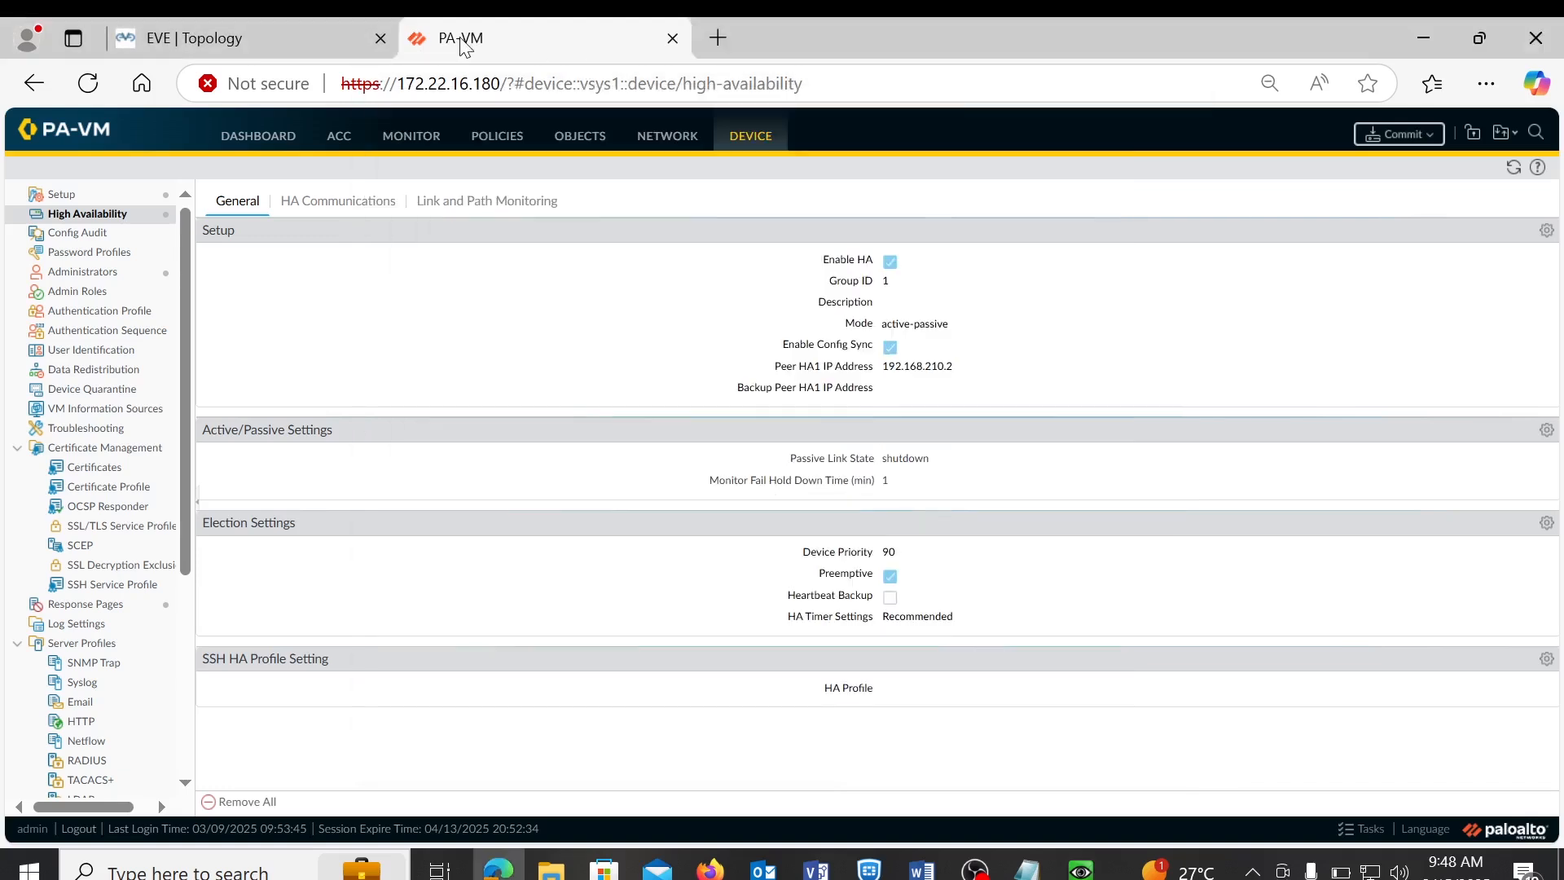
- Commit the active firewall's pending configuration, then bring the passive firewall's window back
{"action": "left_click", "coordinate": [1378, 138]}
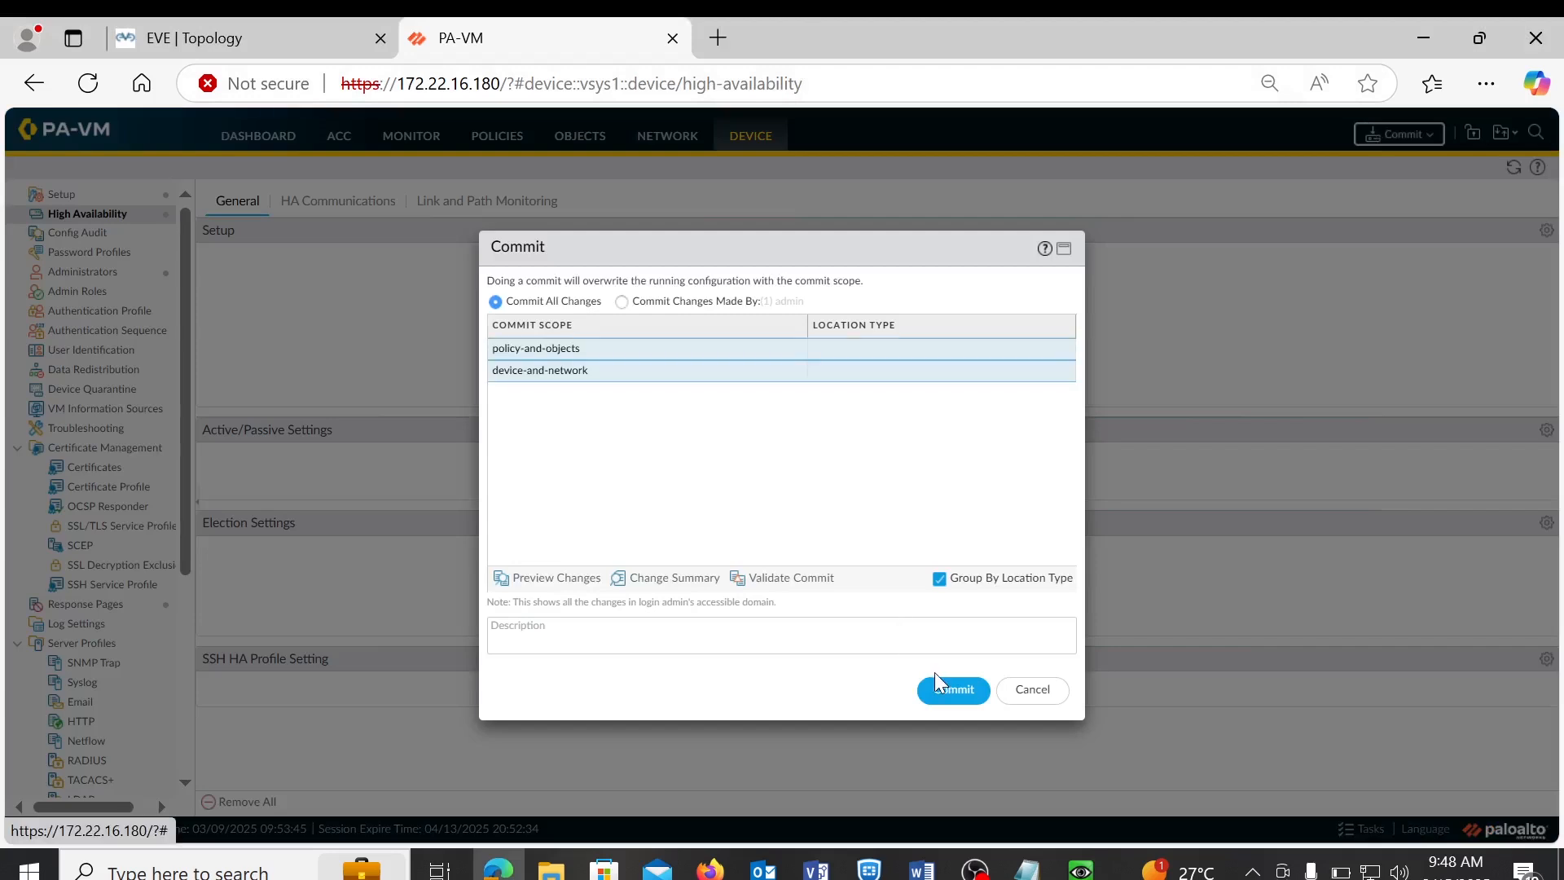
{"action": "left_click", "coordinate": [943, 697]}
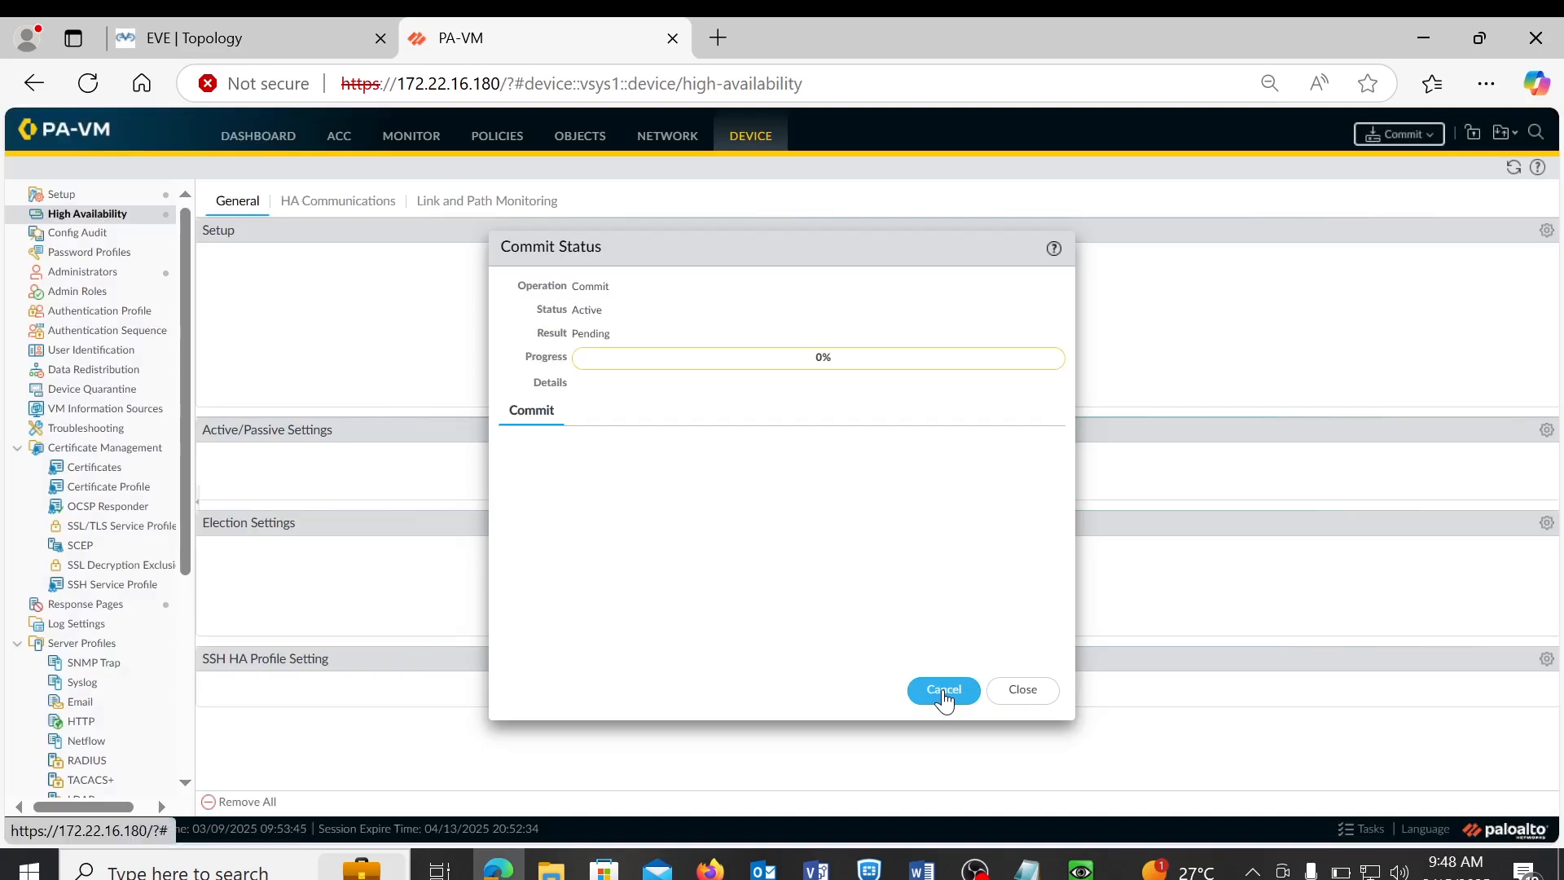
{"action": "left_click", "coordinate": [1081, 868]}
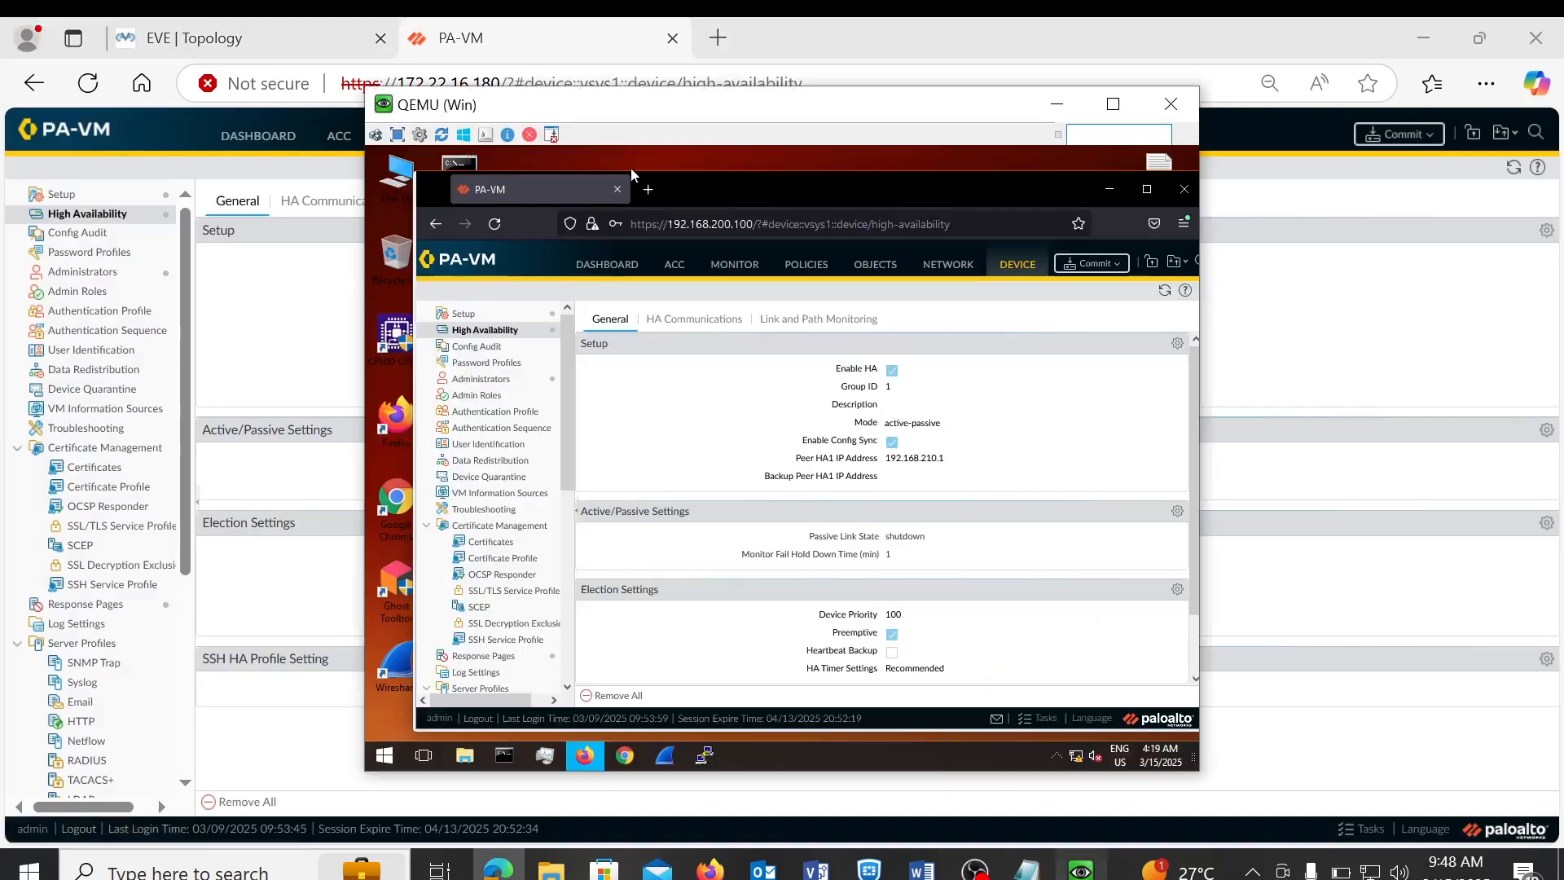
- Commit the passive firewall's configuration, dismiss both commit status dialogs, and open the active Dashboard
{"action": "left_click", "coordinate": [1103, 266]}
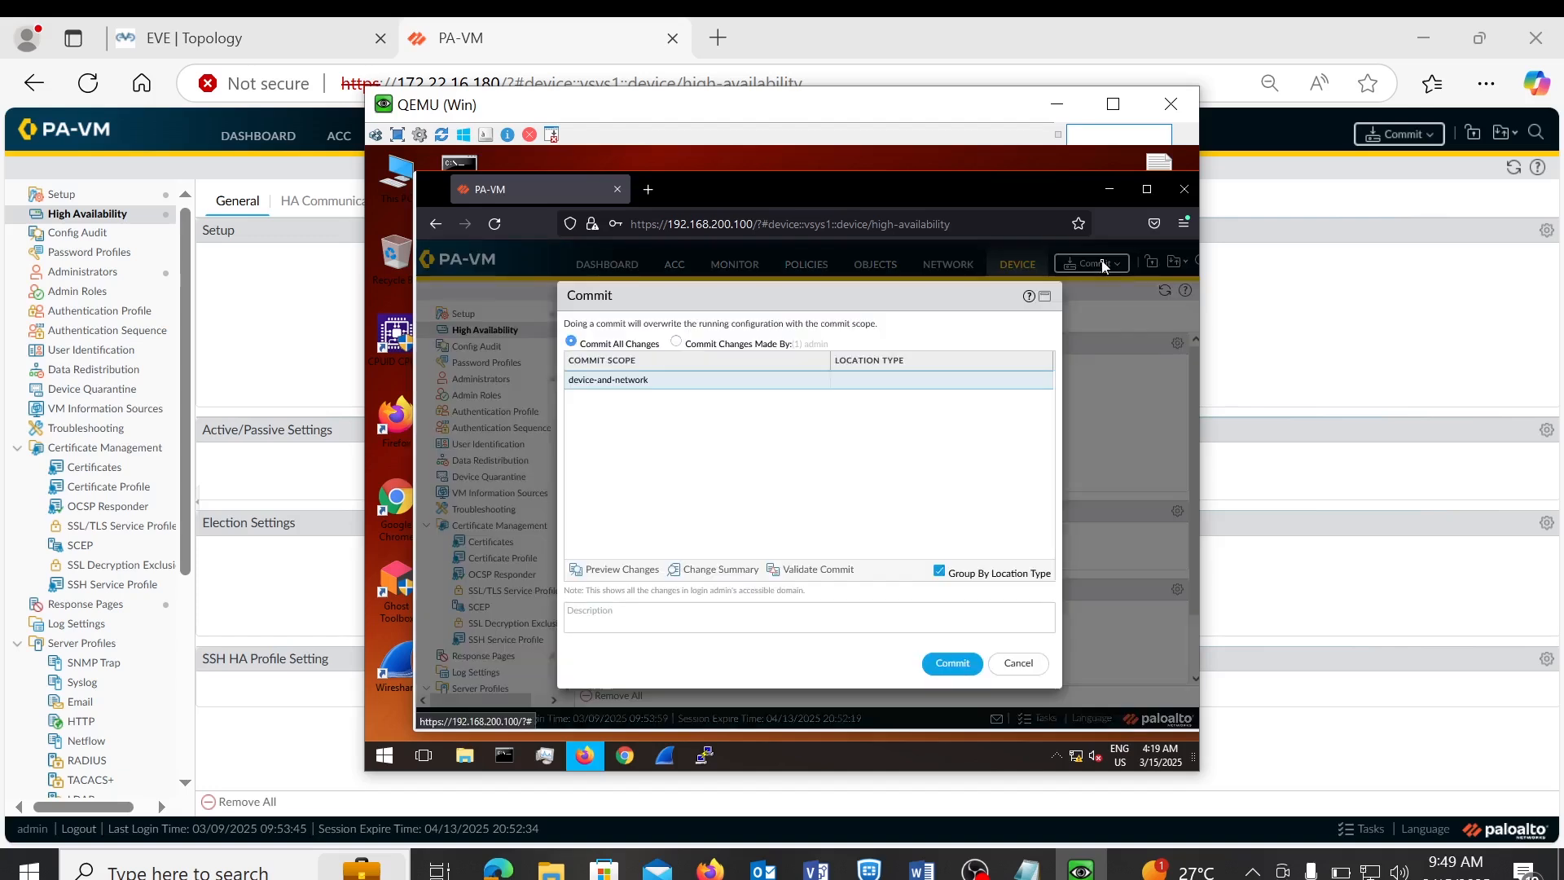
{"action": "left_click", "coordinate": [953, 662]}
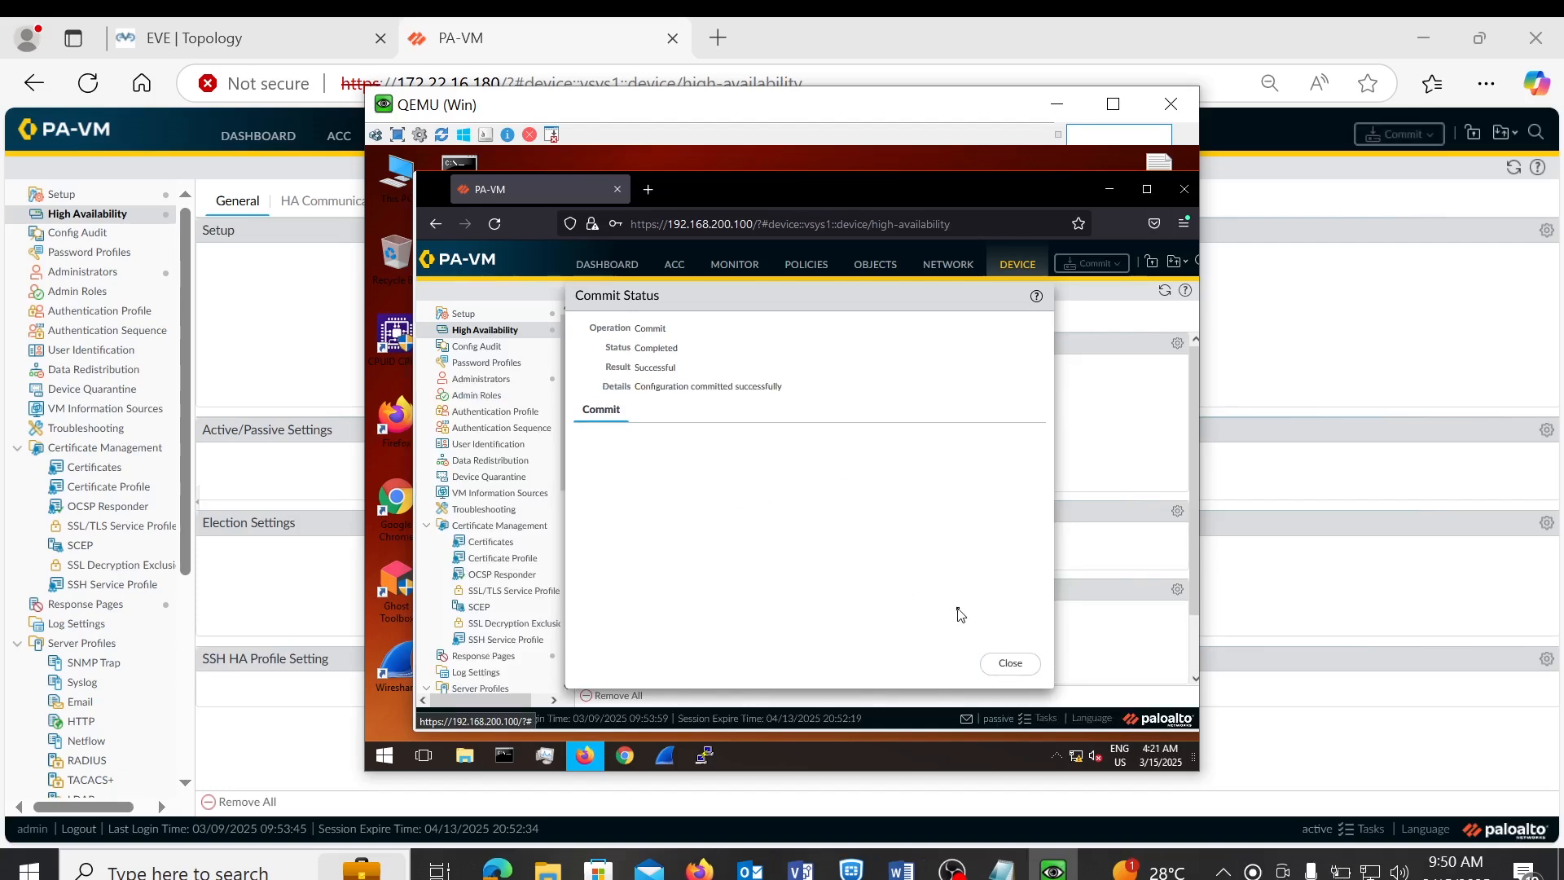
{"action": "left_click", "coordinate": [1000, 664]}
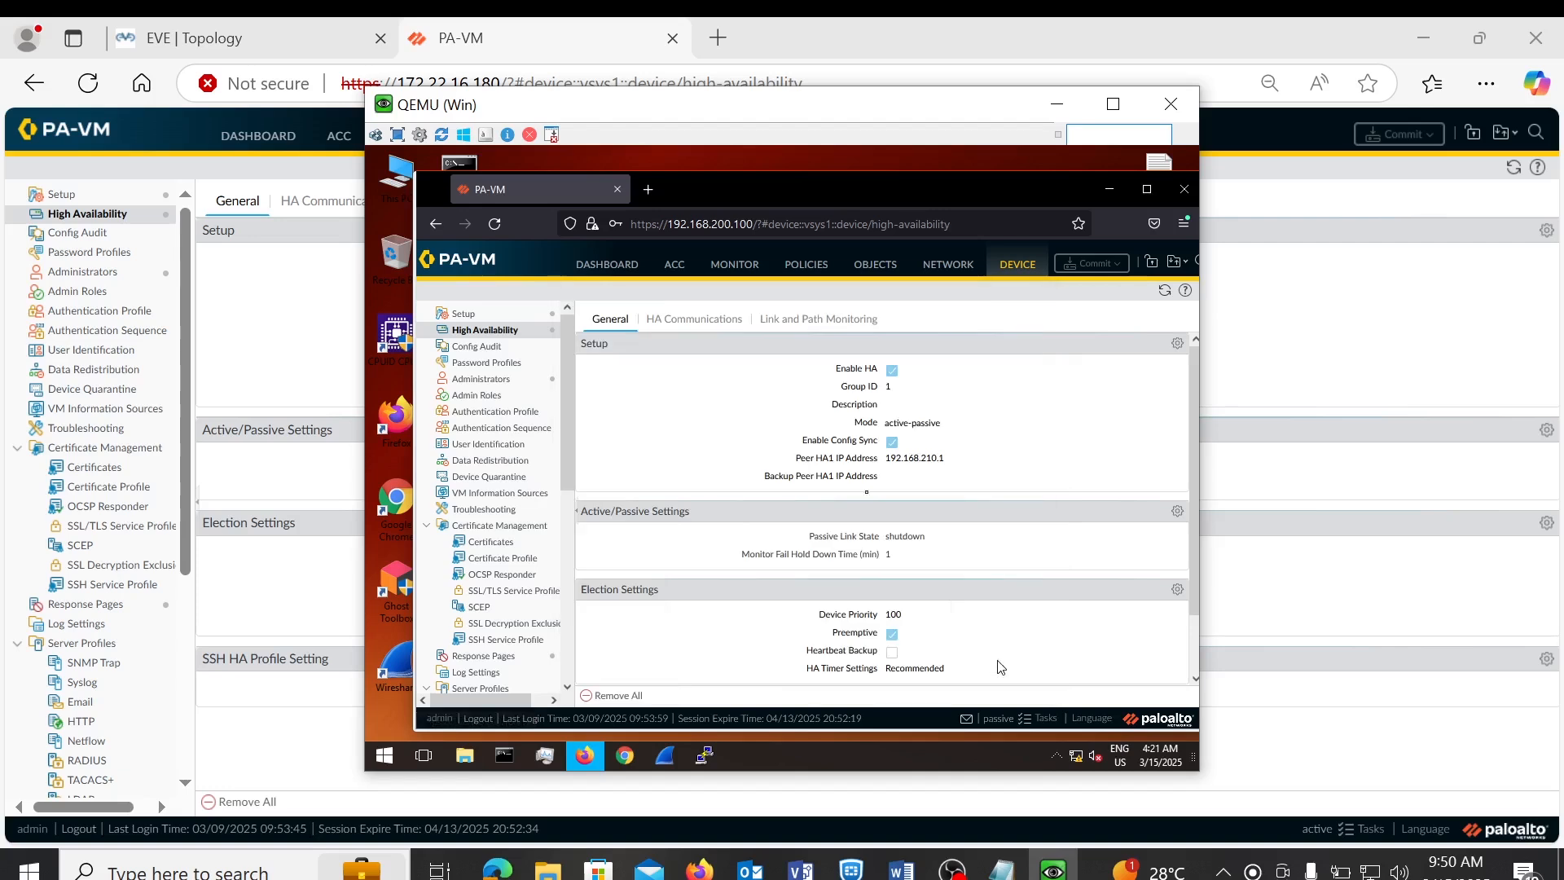
{"action": "left_click", "coordinate": [494, 31]}
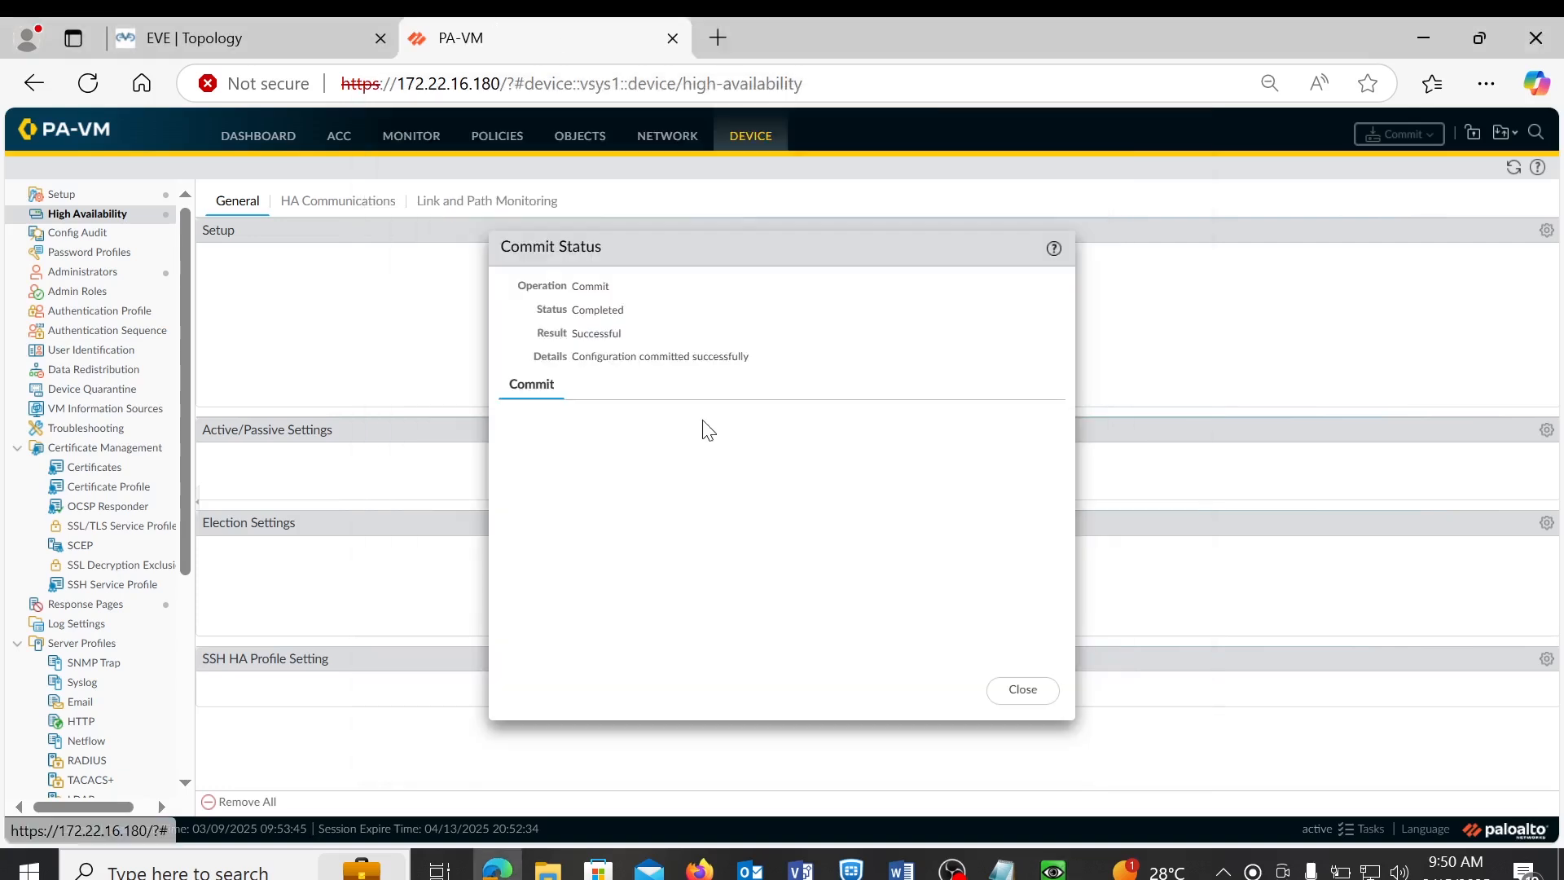
{"action": "left_click", "coordinate": [1023, 692]}
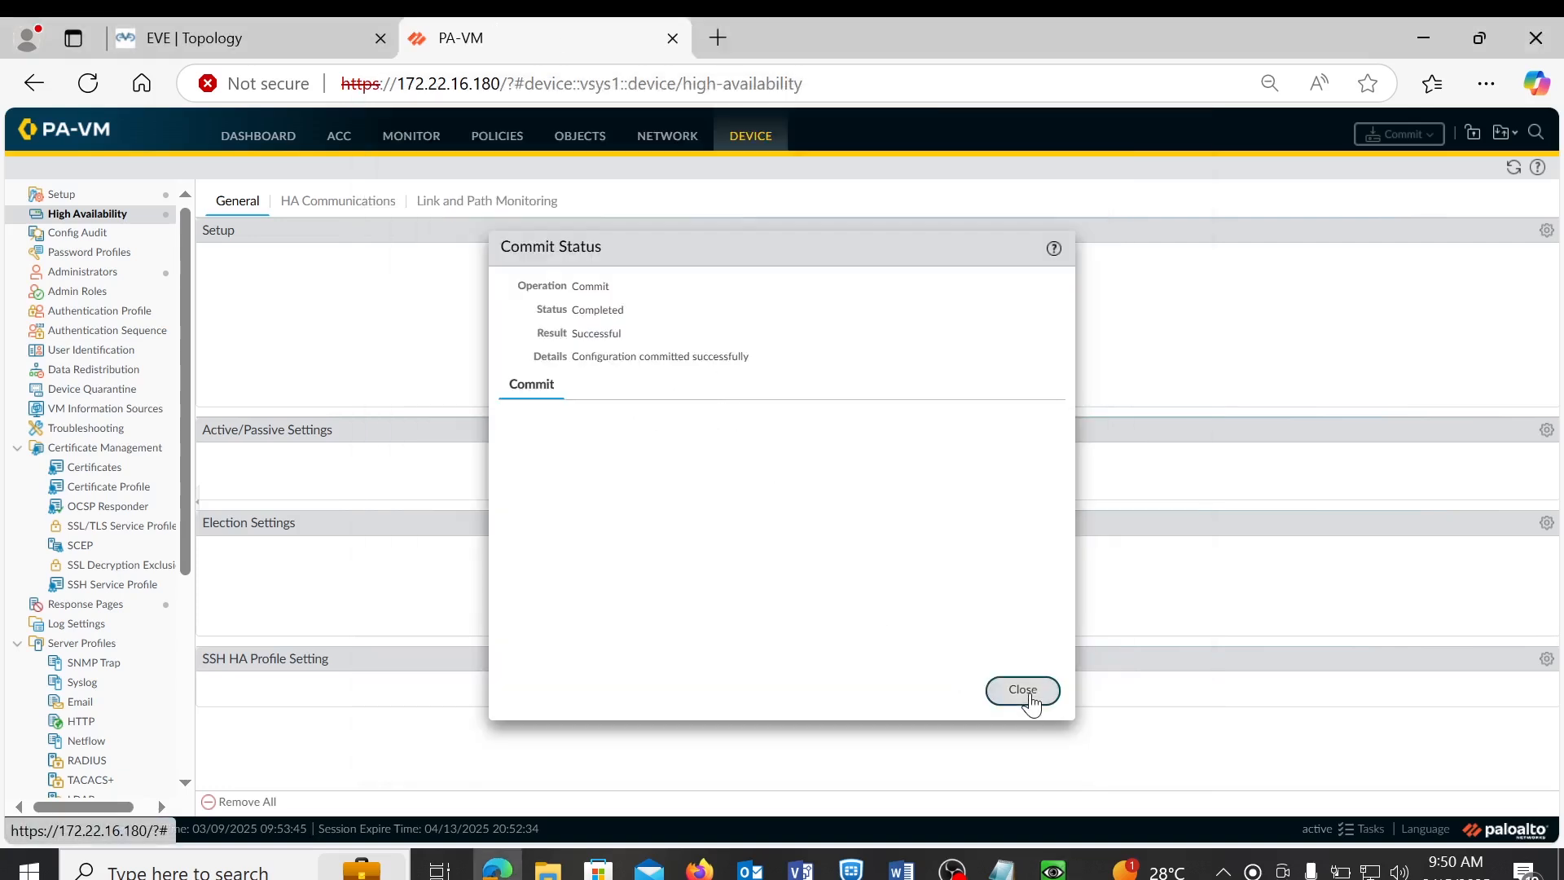
{"action": "left_click", "coordinate": [267, 138]}
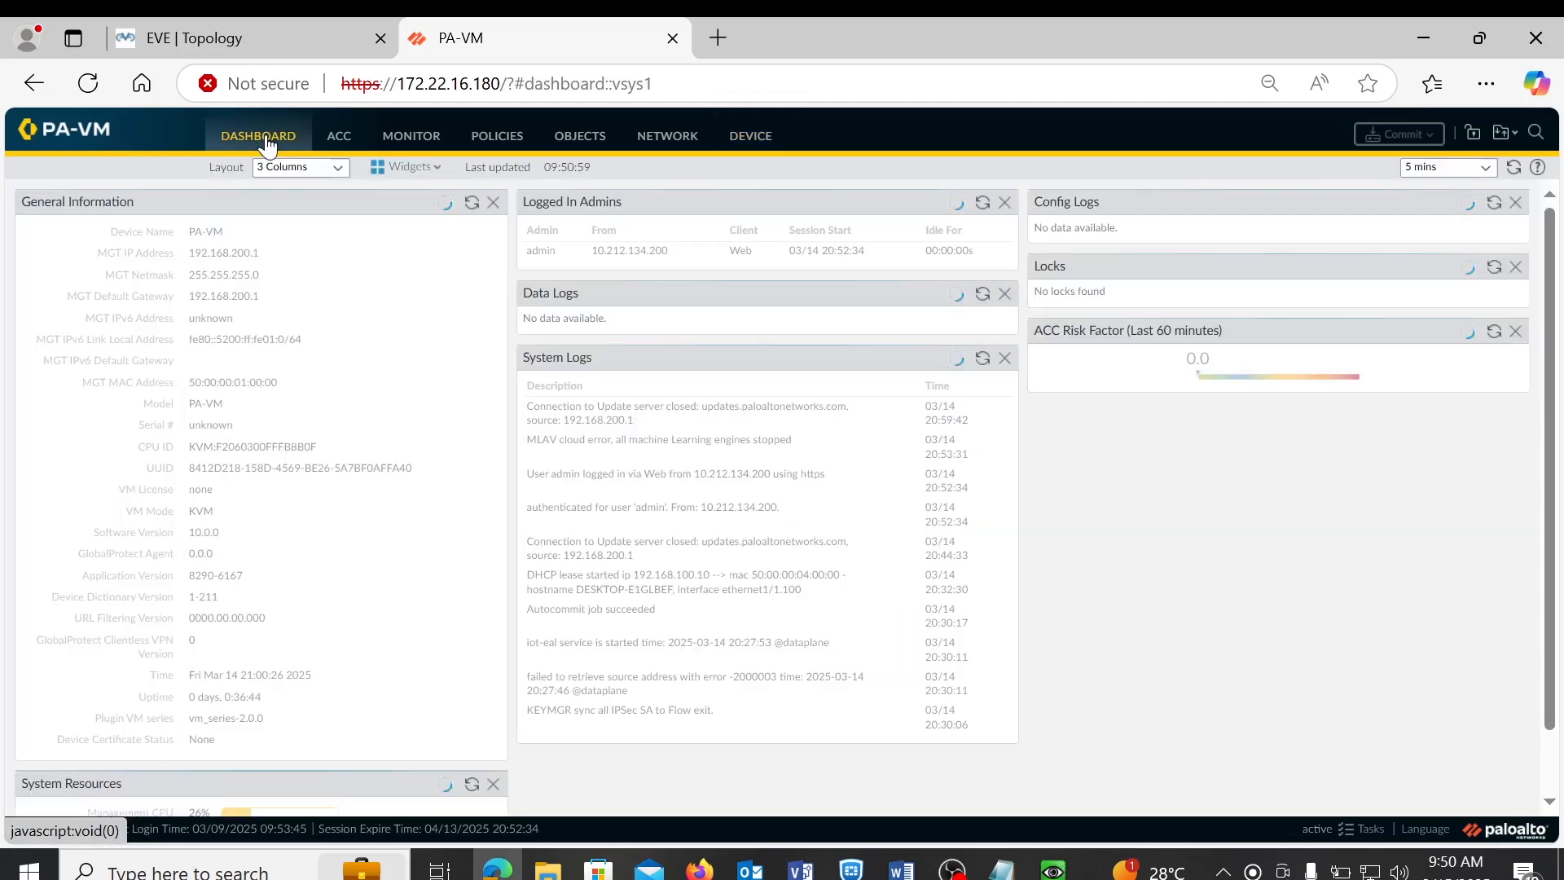
- Add the System > High Availability widget to the active firewall's dashboard
{"action": "left_click", "coordinate": [428, 168]}
{"action": "mouse_move", "coordinate": [415, 218]}
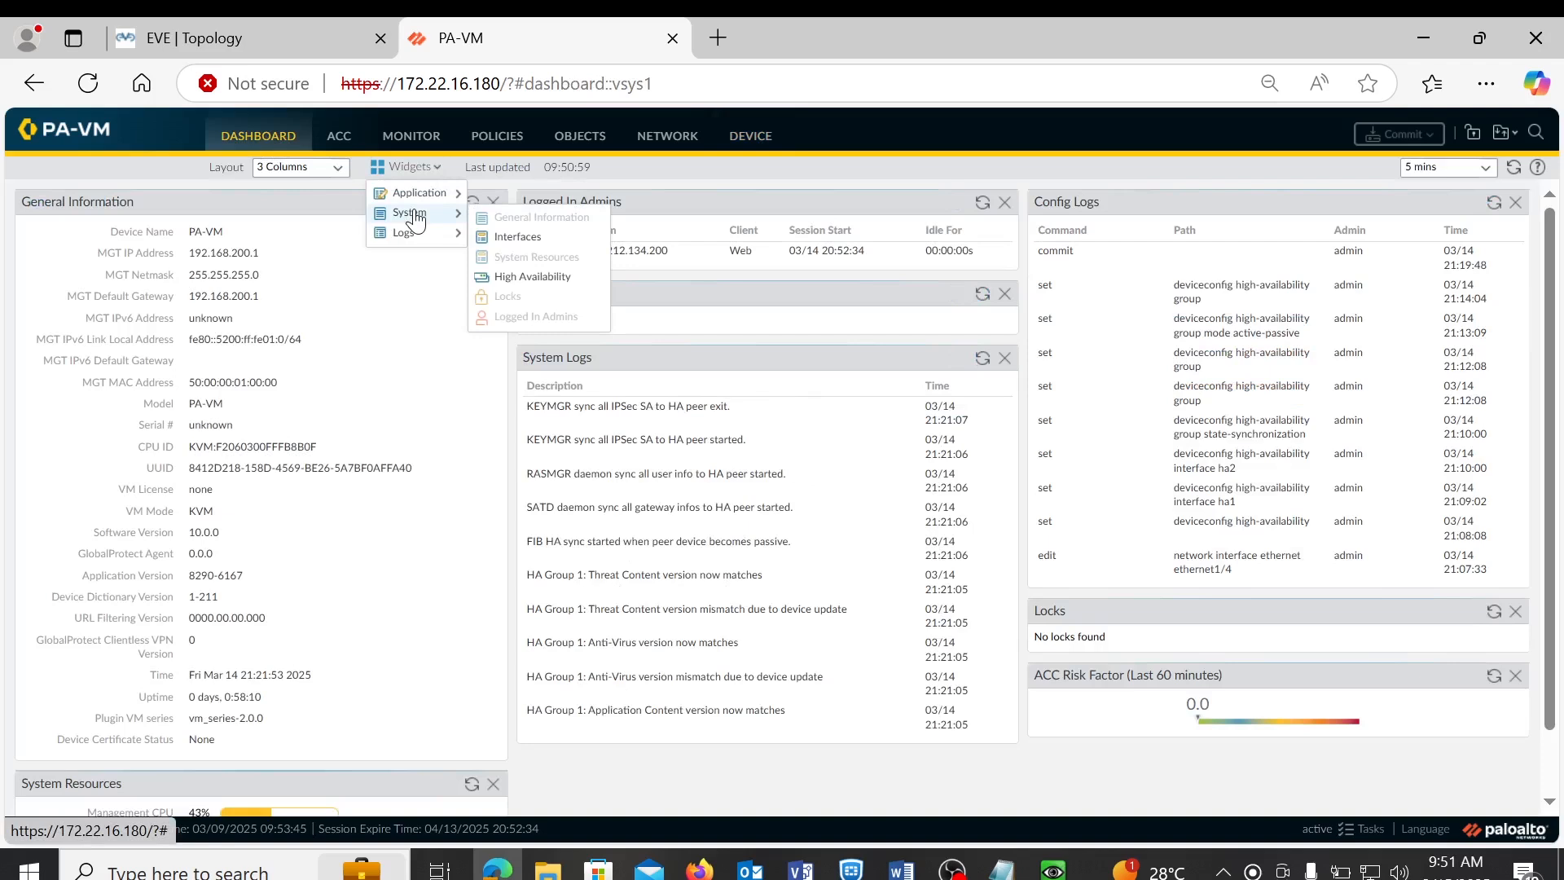
{"action": "left_click", "coordinate": [535, 277]}
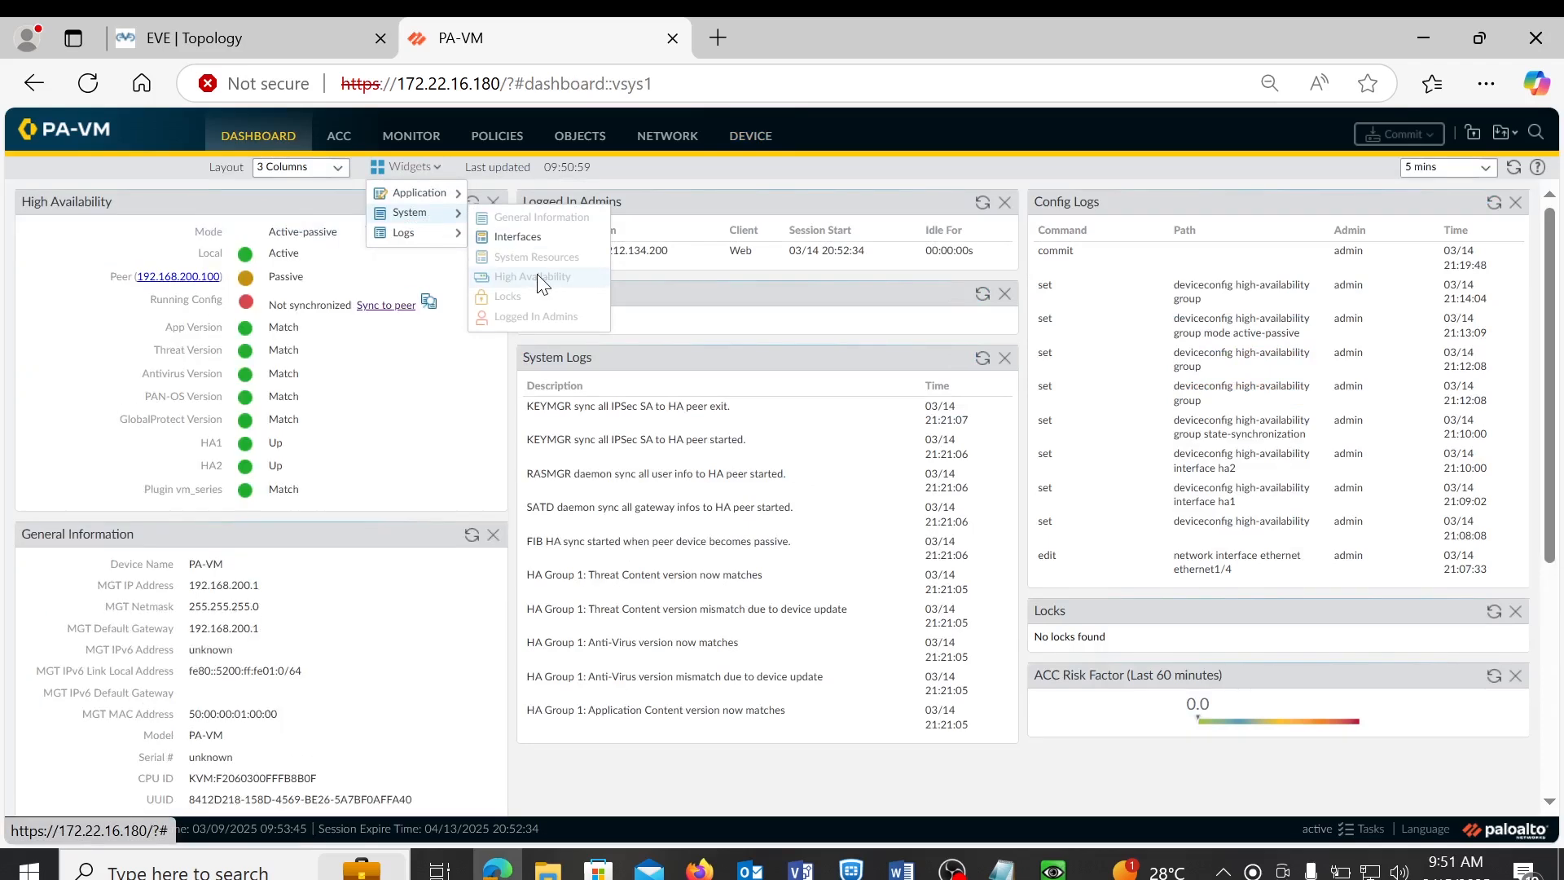
{"action": "left_click", "coordinate": [63, 276]}
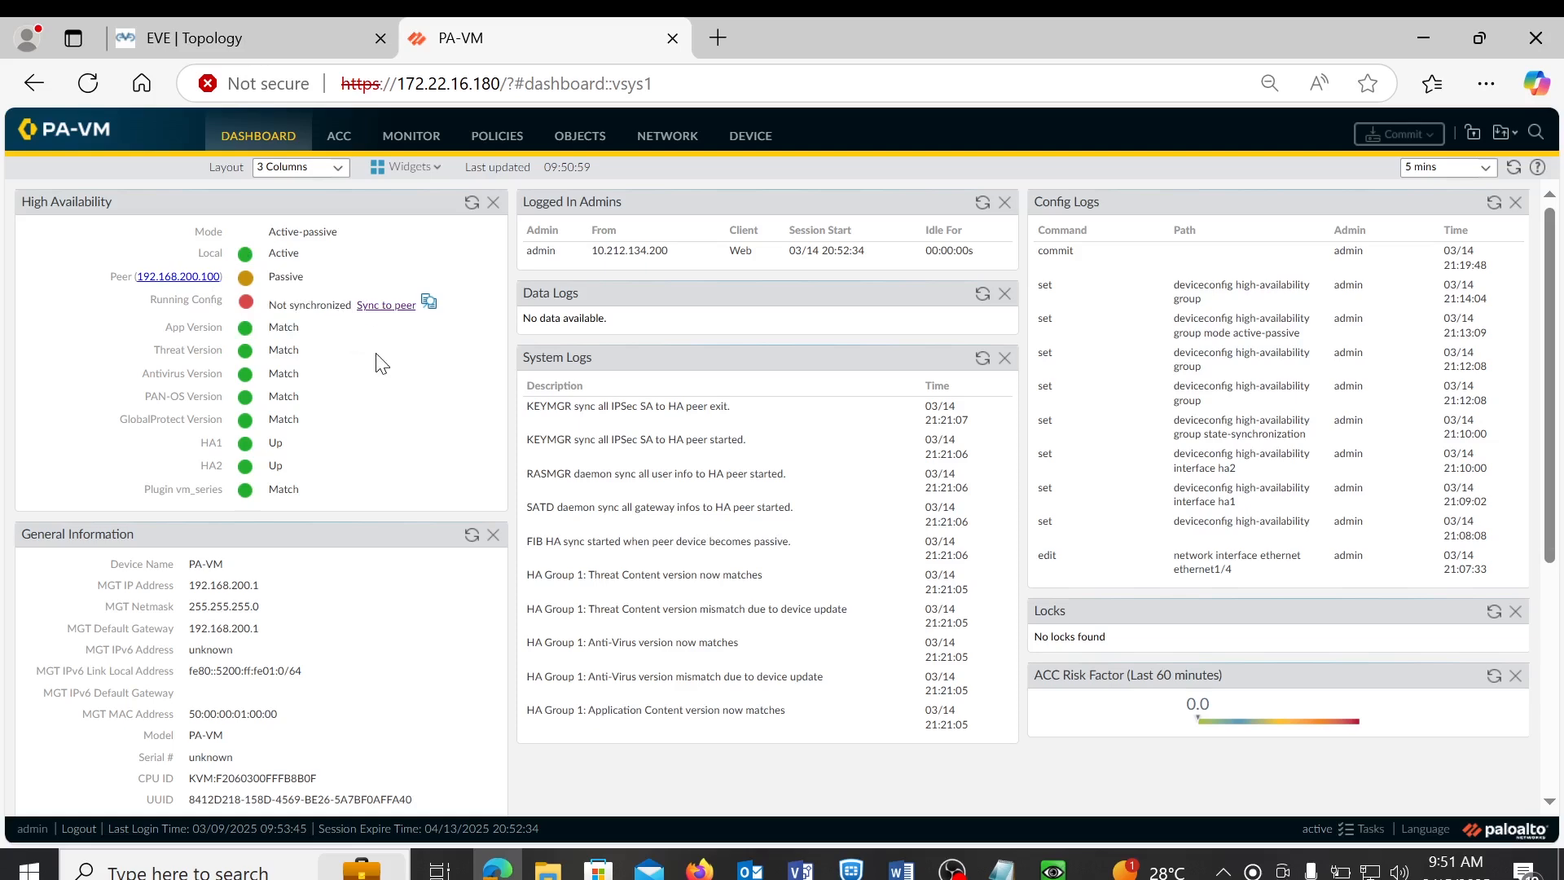
- Push the running configuration to the HA peer, then check the passive firewall's interfaces
{"action": "left_click", "coordinate": [380, 308]}
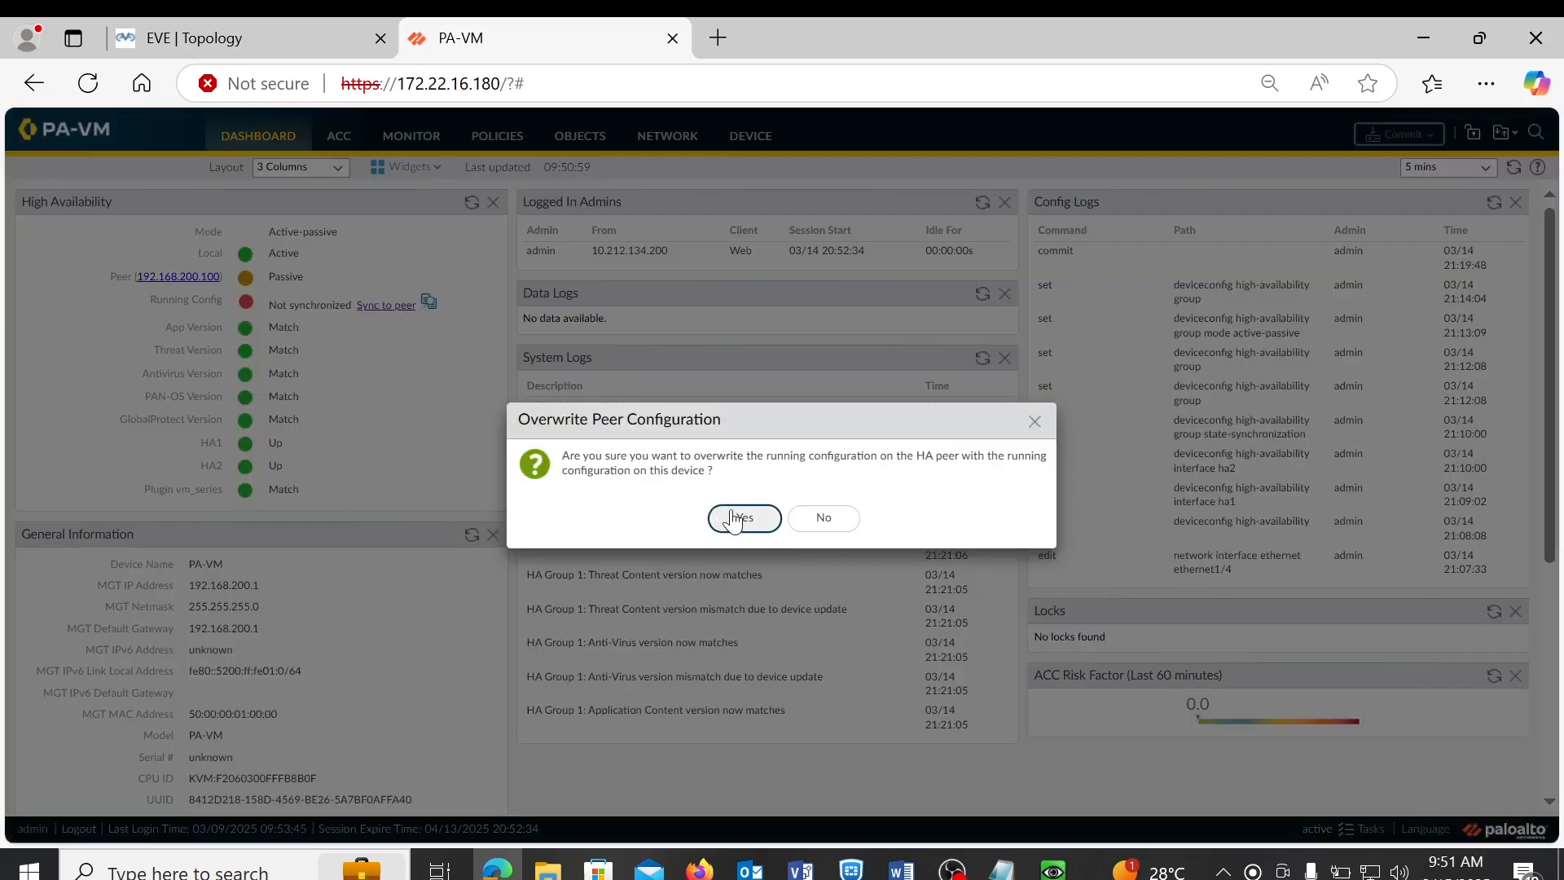
{"action": "left_click", "coordinate": [743, 518]}
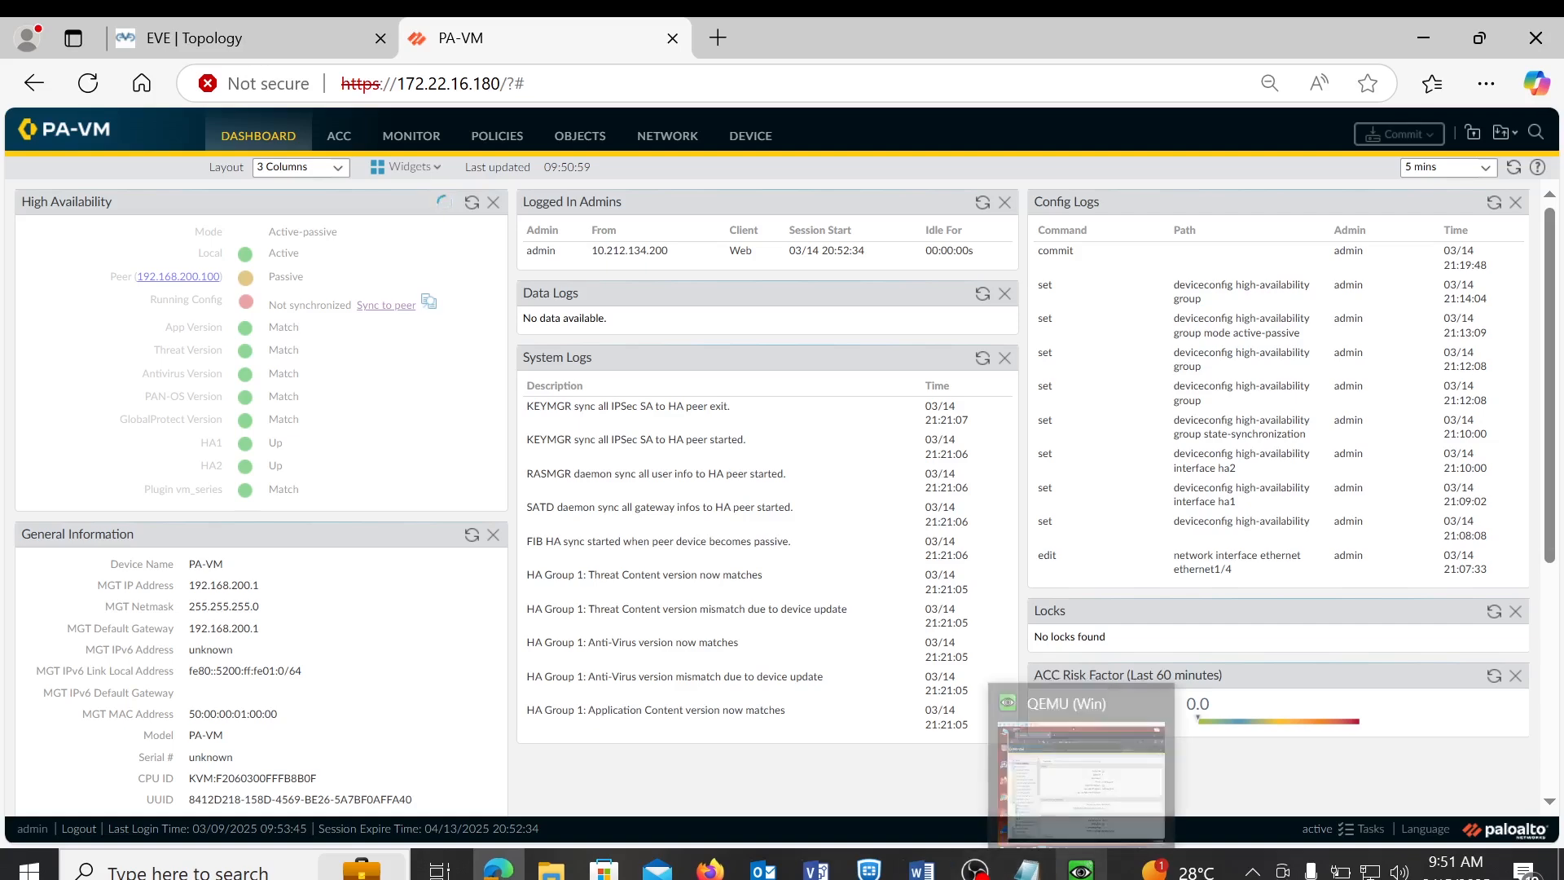
{"action": "left_click", "coordinate": [1081, 867]}
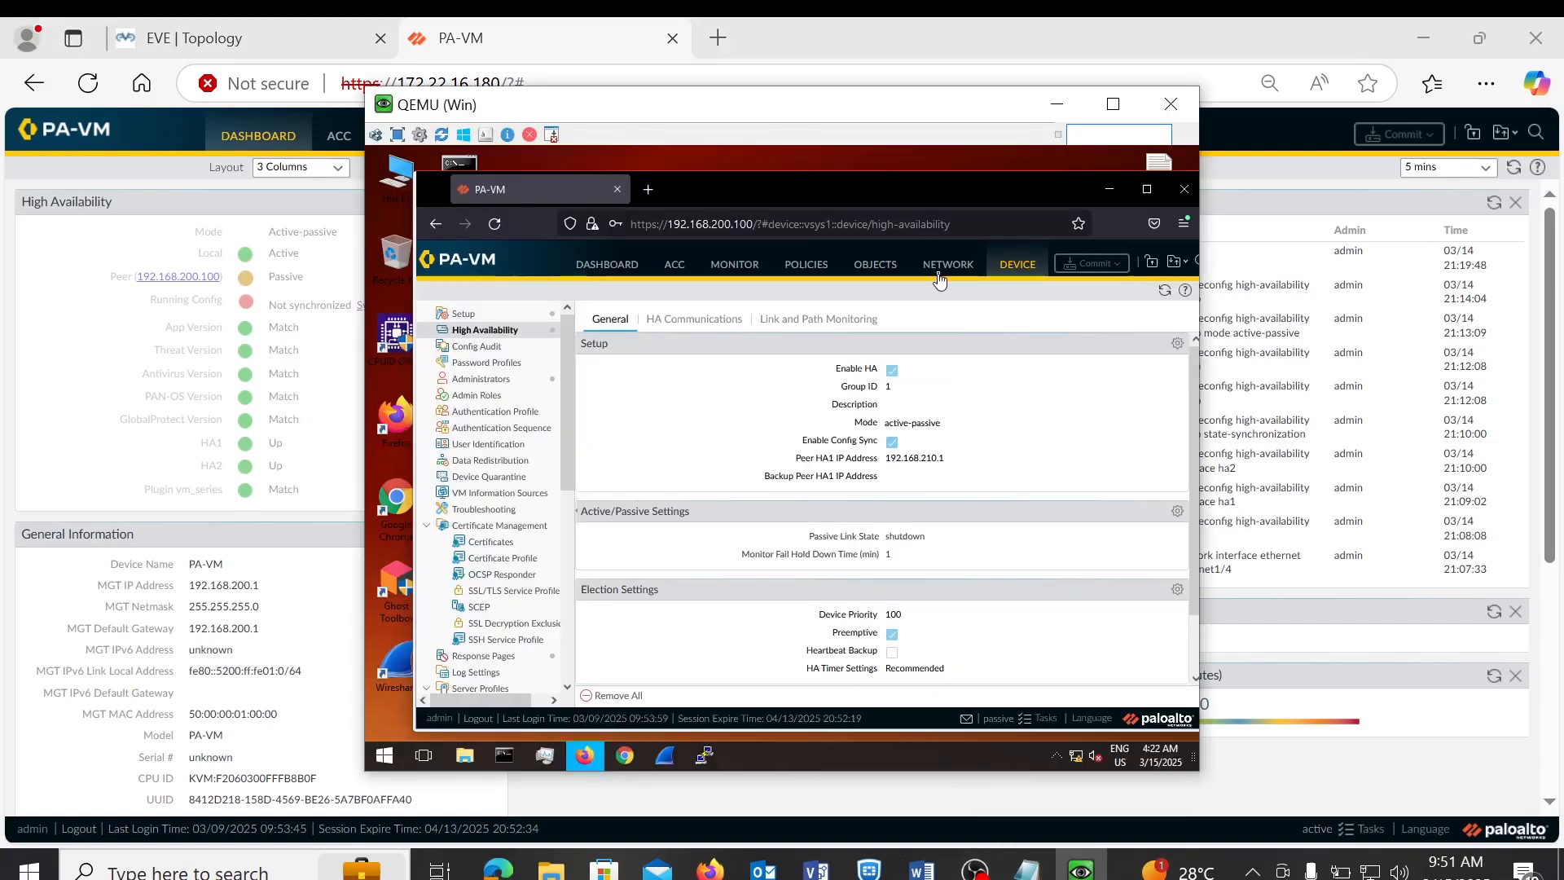
{"action": "left_click", "coordinate": [940, 278]}
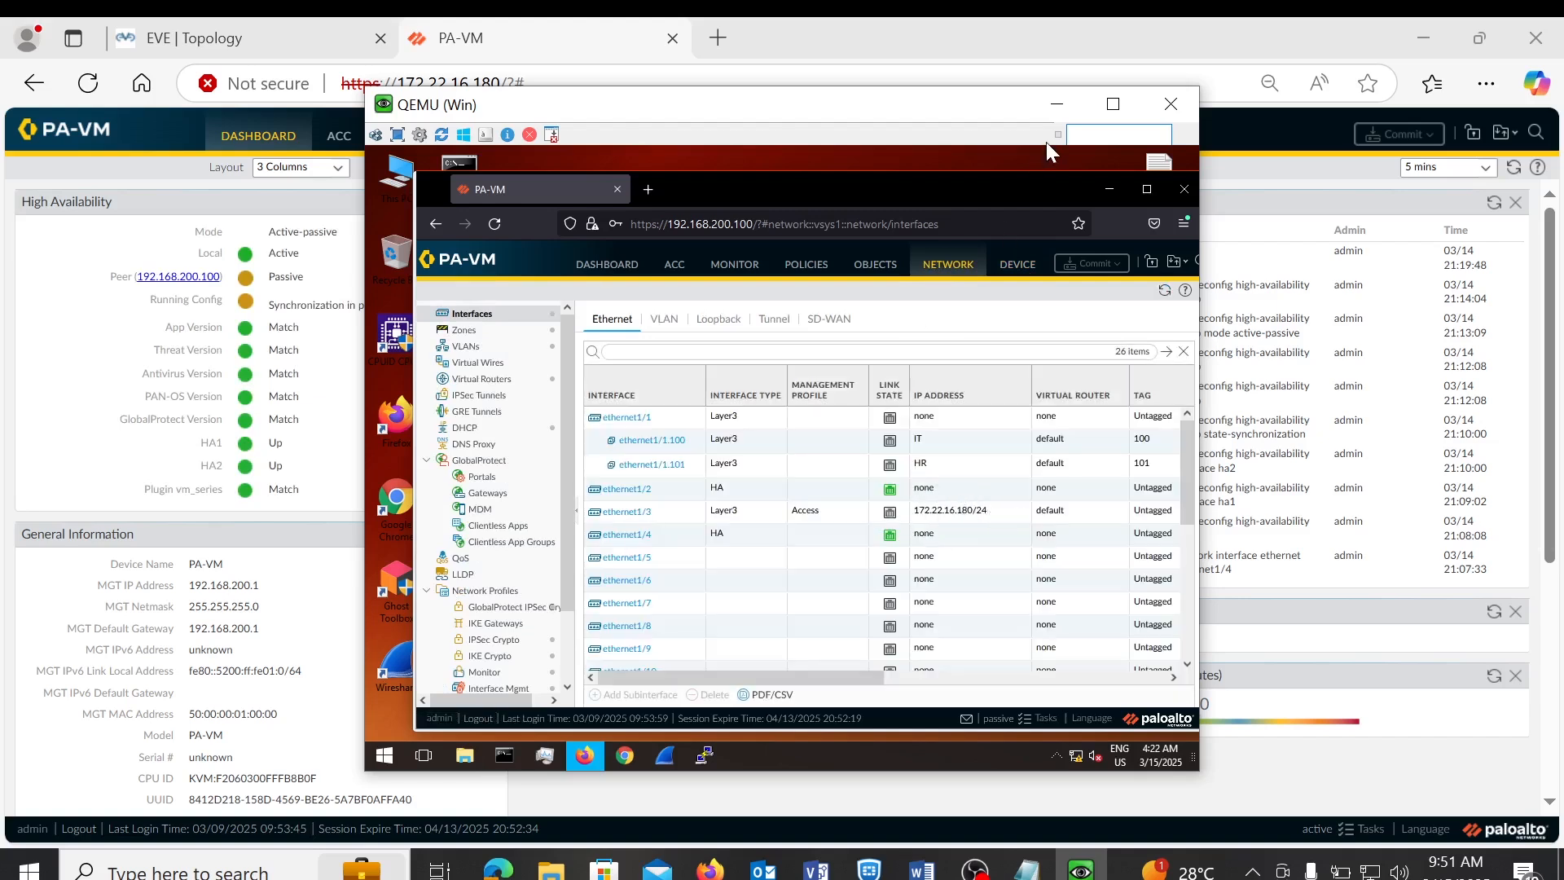
{"action": "left_click", "coordinate": [1054, 116]}
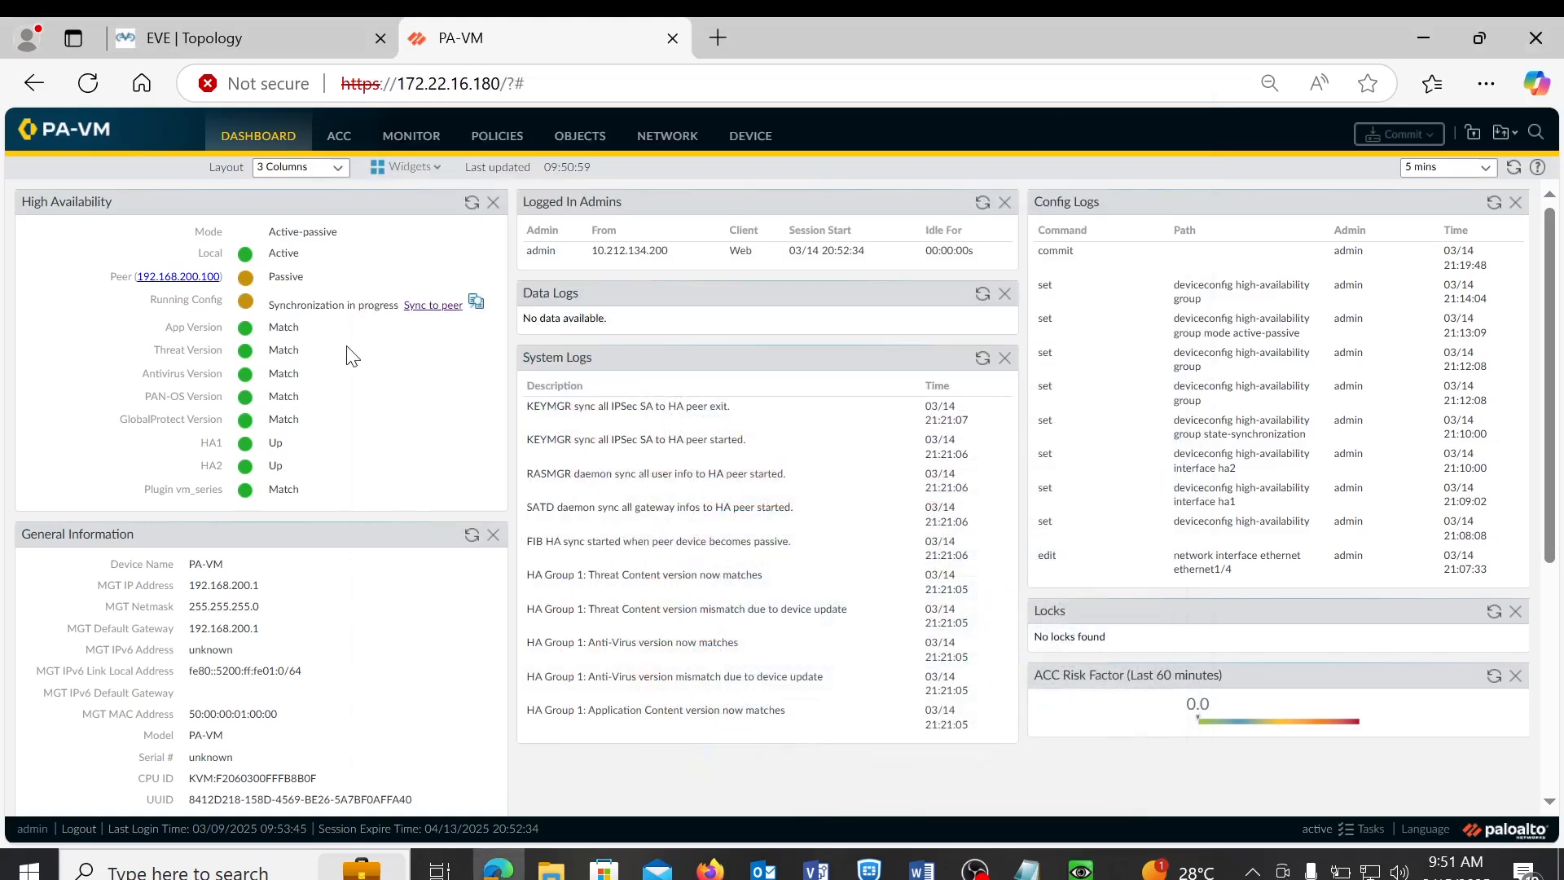
- Refresh the HA widget until running config shows Synchronized, then open the Win client's console
{"action": "mouse_move", "coordinate": [431, 347]}
{"action": "mouse_move", "coordinate": [343, 352]}
{"action": "left_click", "coordinate": [470, 204]}
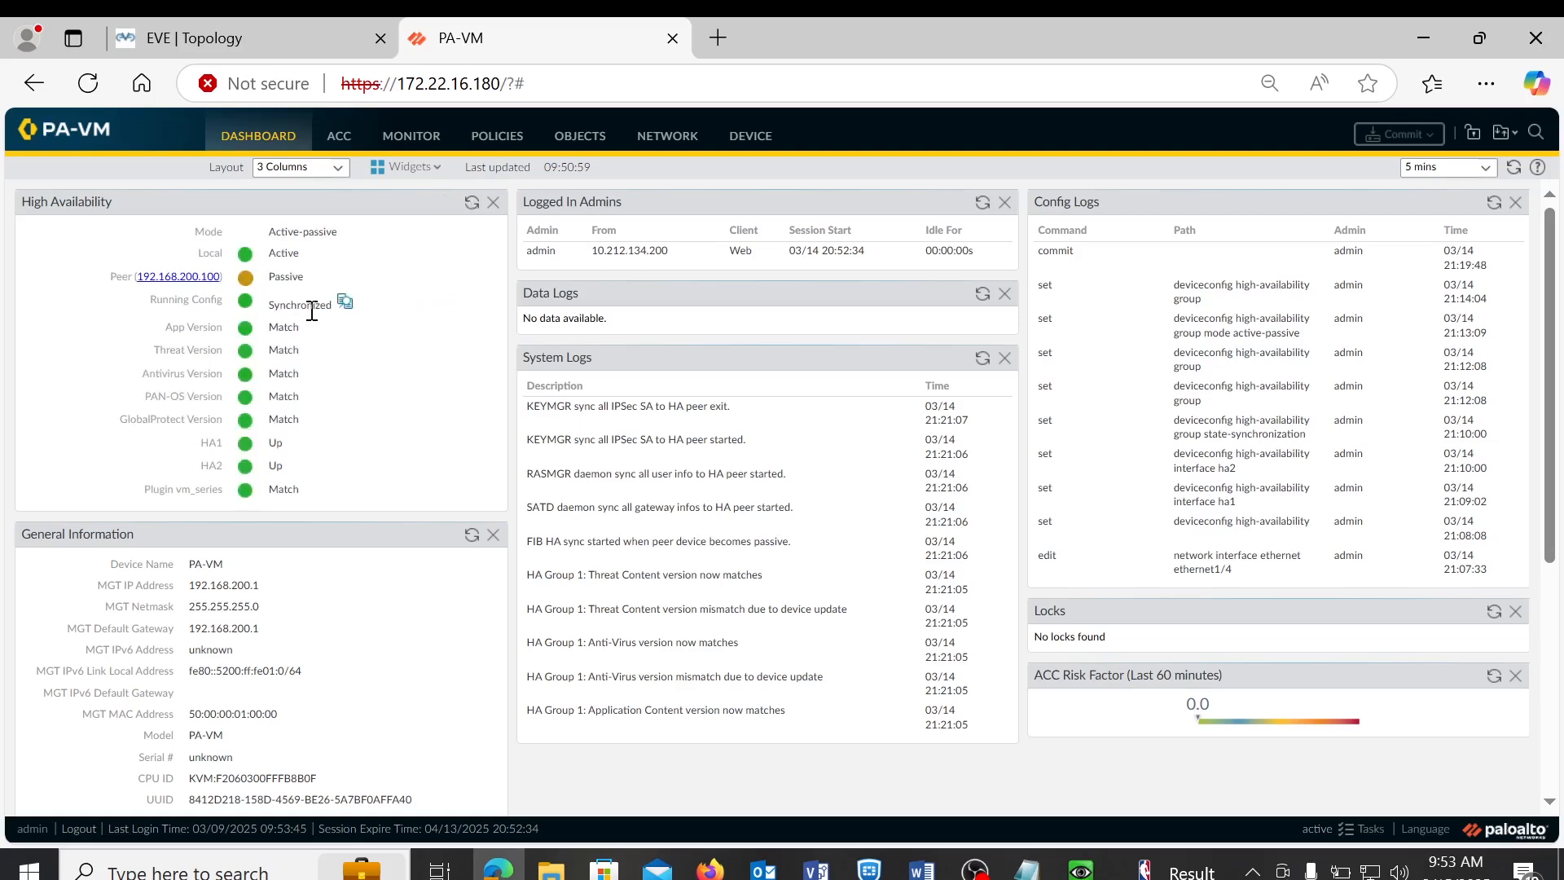
{"action": "left_click", "coordinate": [1081, 870]}
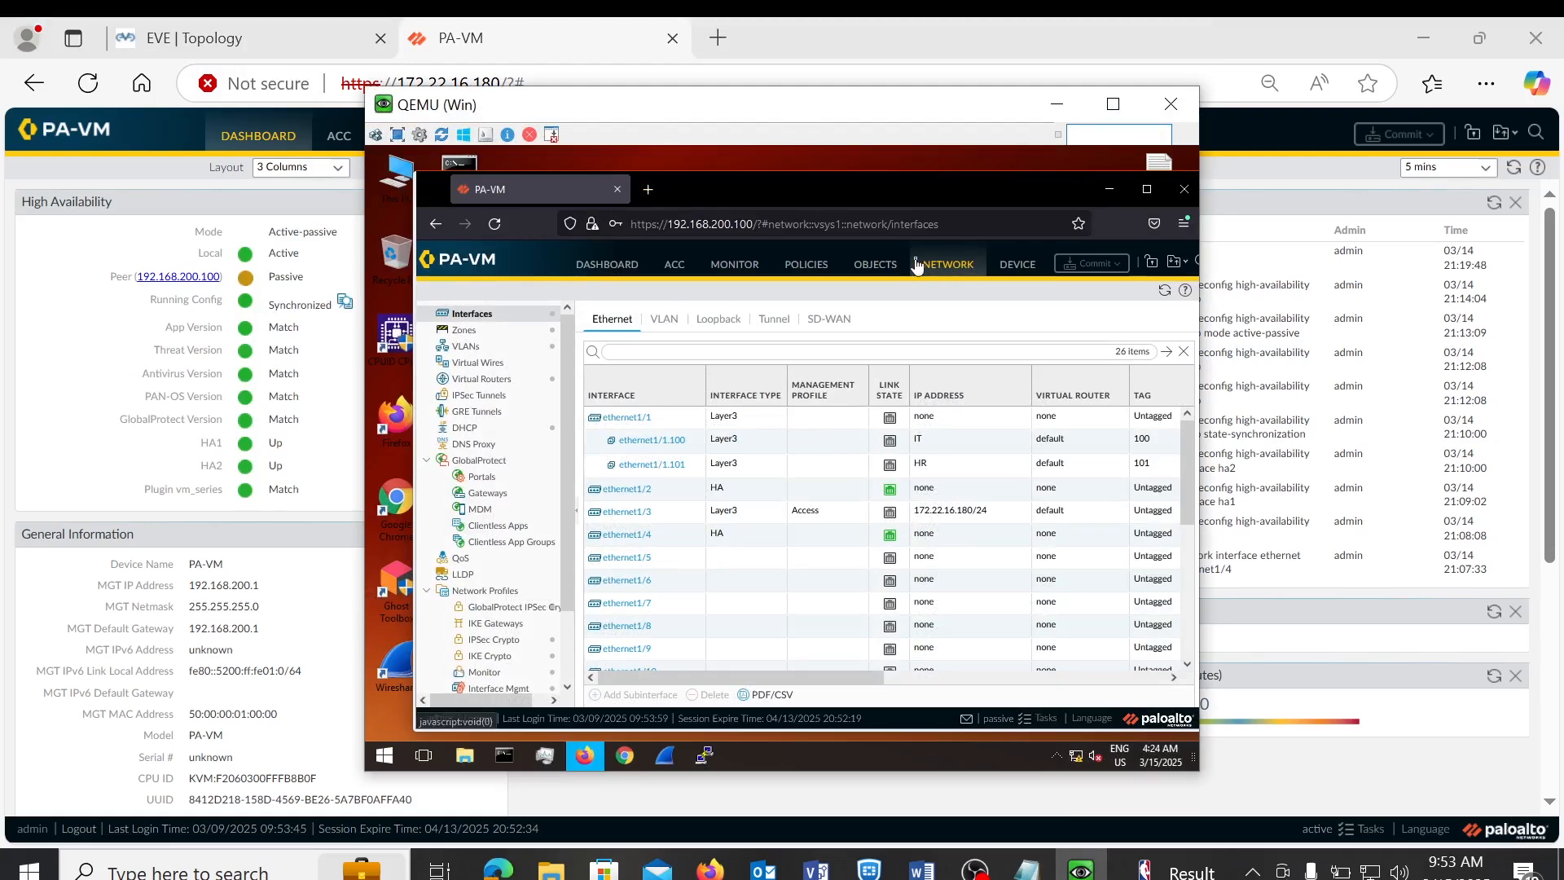
{"action": "left_click", "coordinate": [949, 265]}
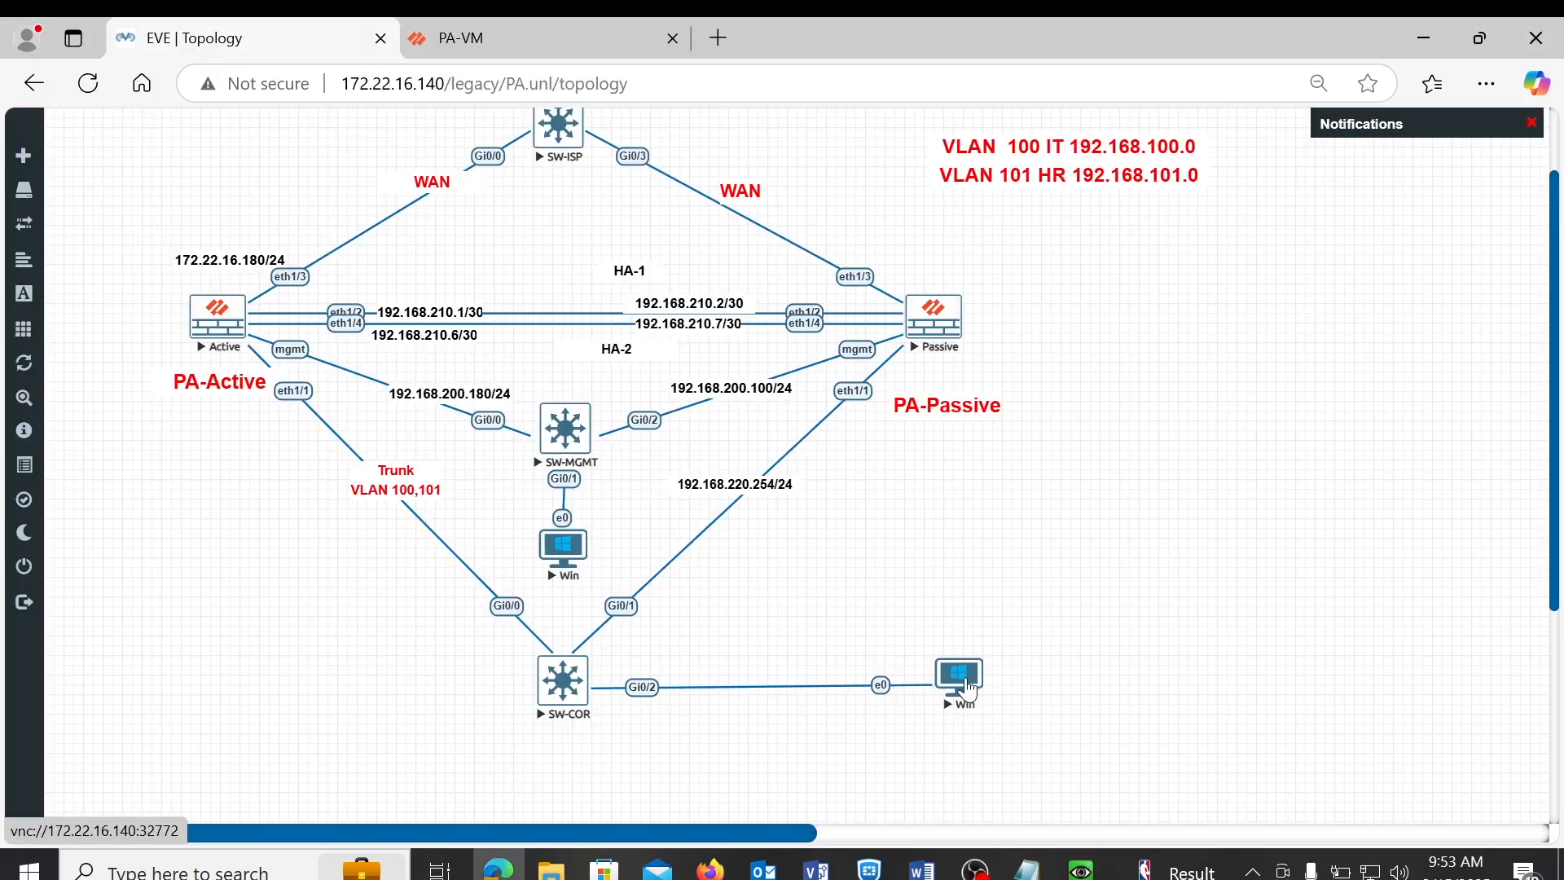
{"action": "left_click", "coordinate": [968, 691]}
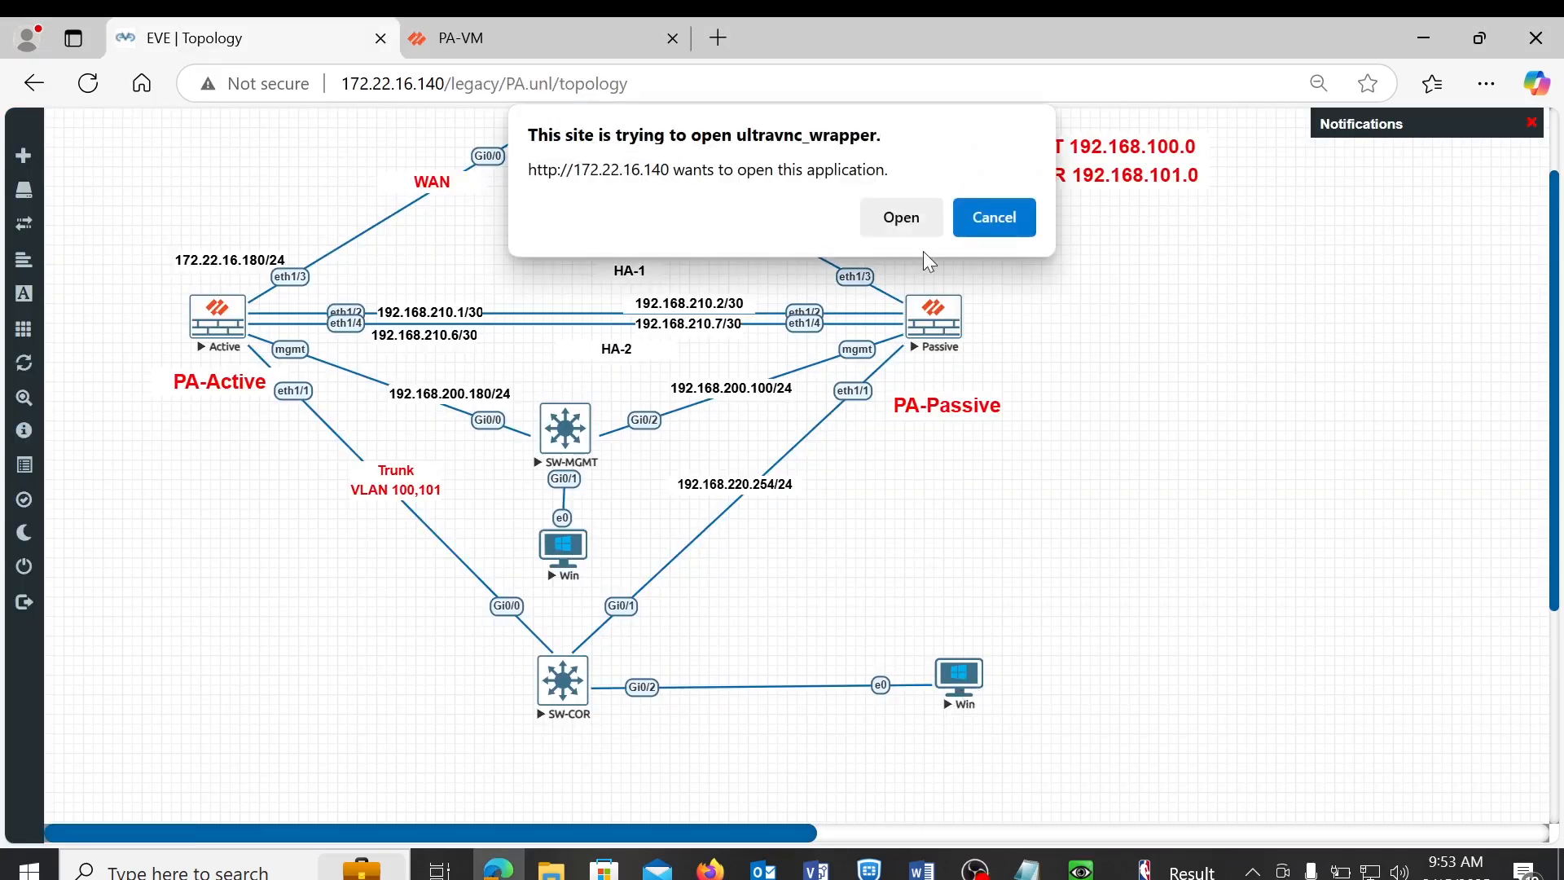
- Launch the Win client's console and rerun ping 8.8.8.8 to confirm replies, then return to the PA-VM dashboard
{"action": "left_click", "coordinate": [900, 216]}
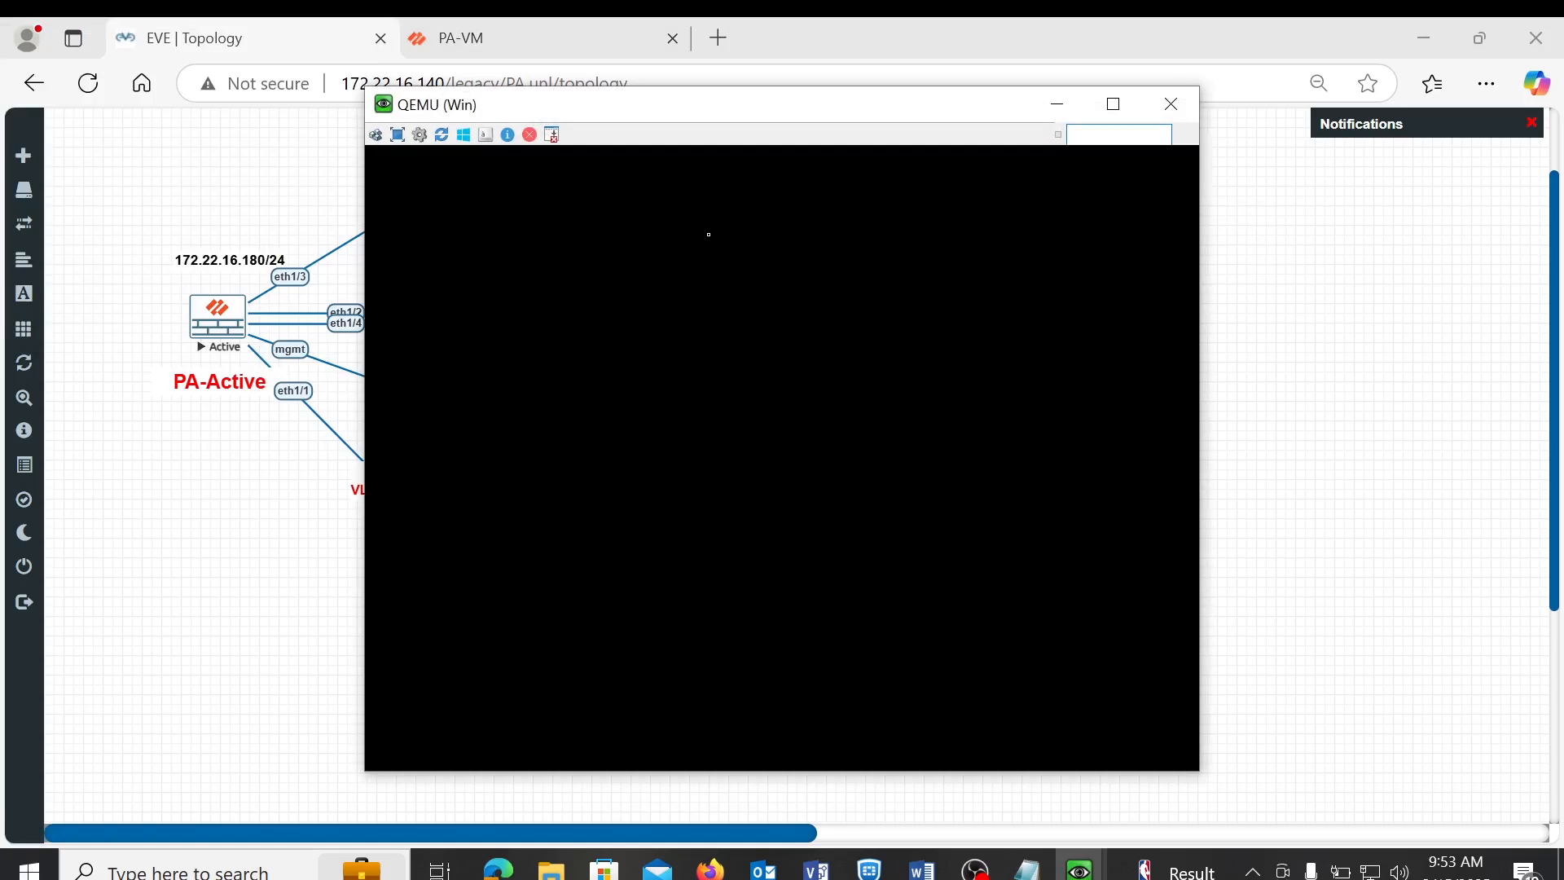
{"action": "key", "text": "Up"}
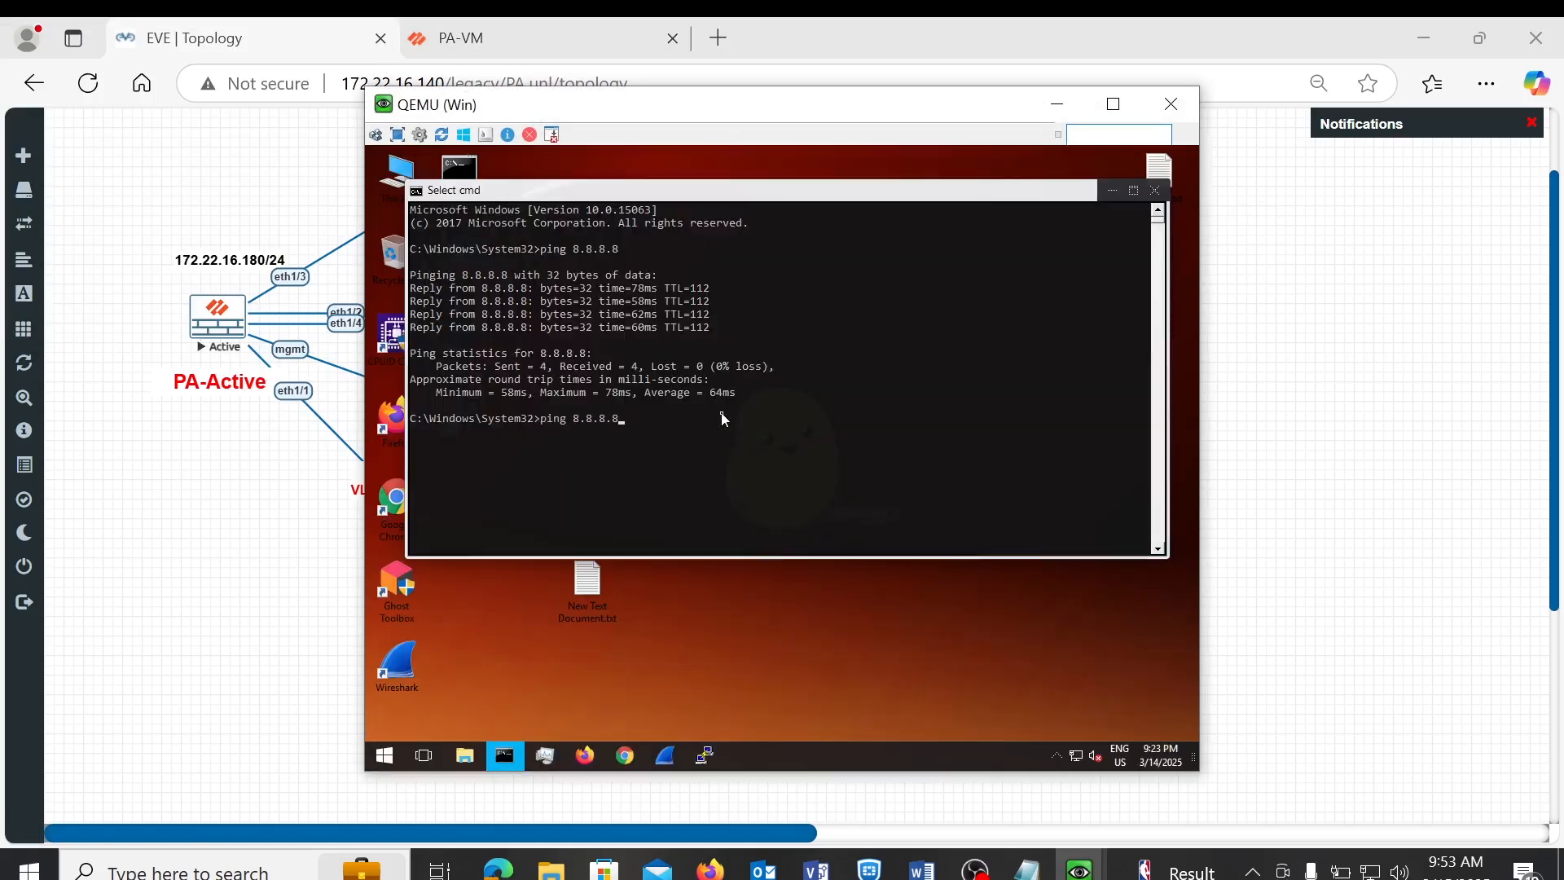
{"action": "key", "text": "Return"}
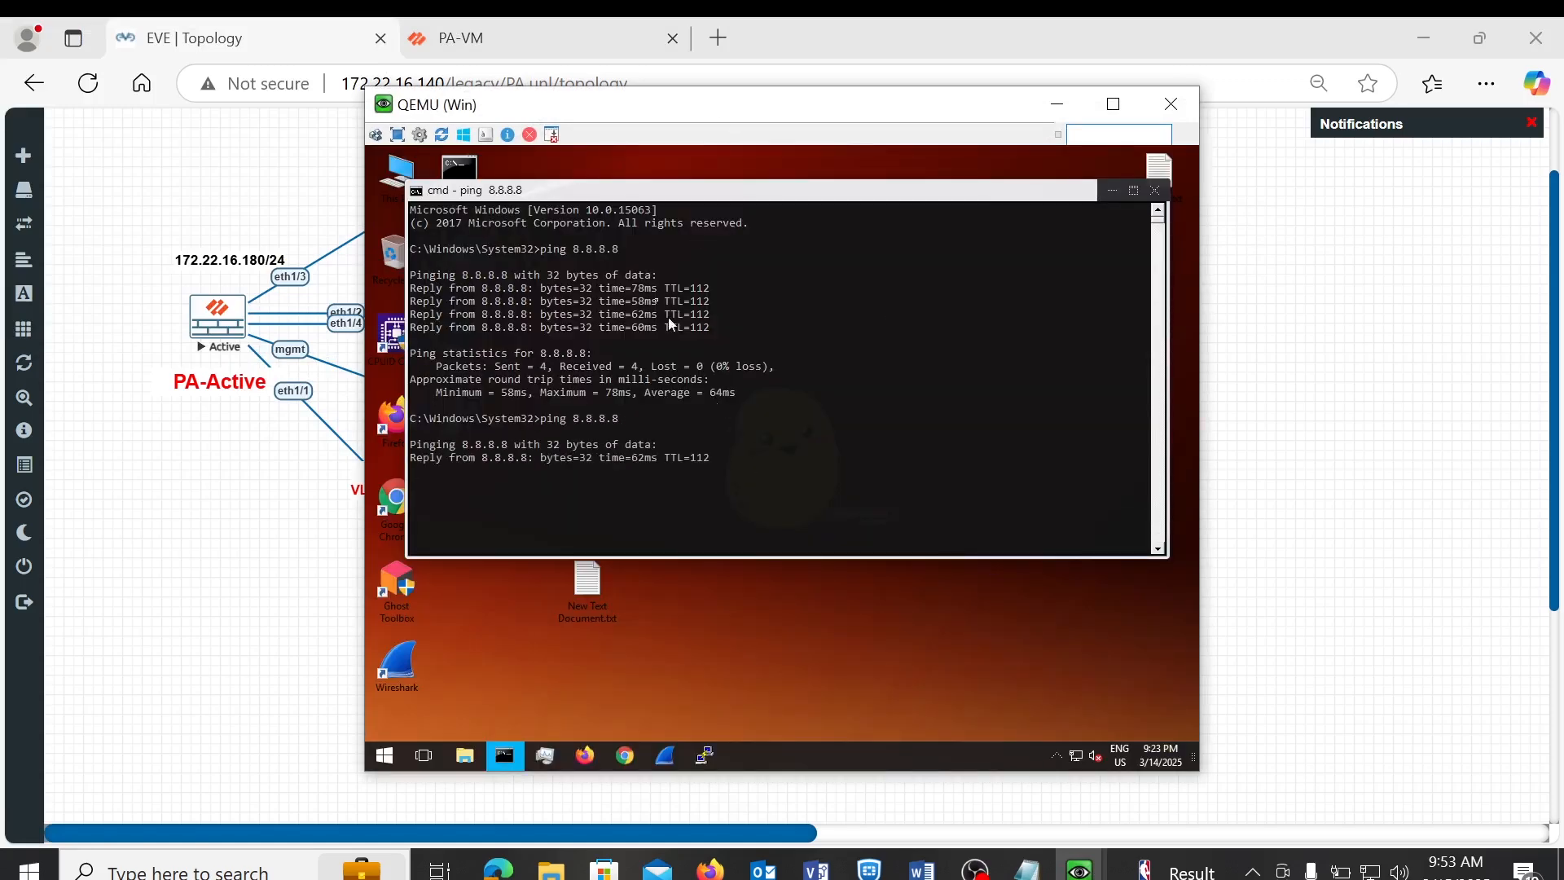
{"action": "left_click", "coordinate": [461, 43]}
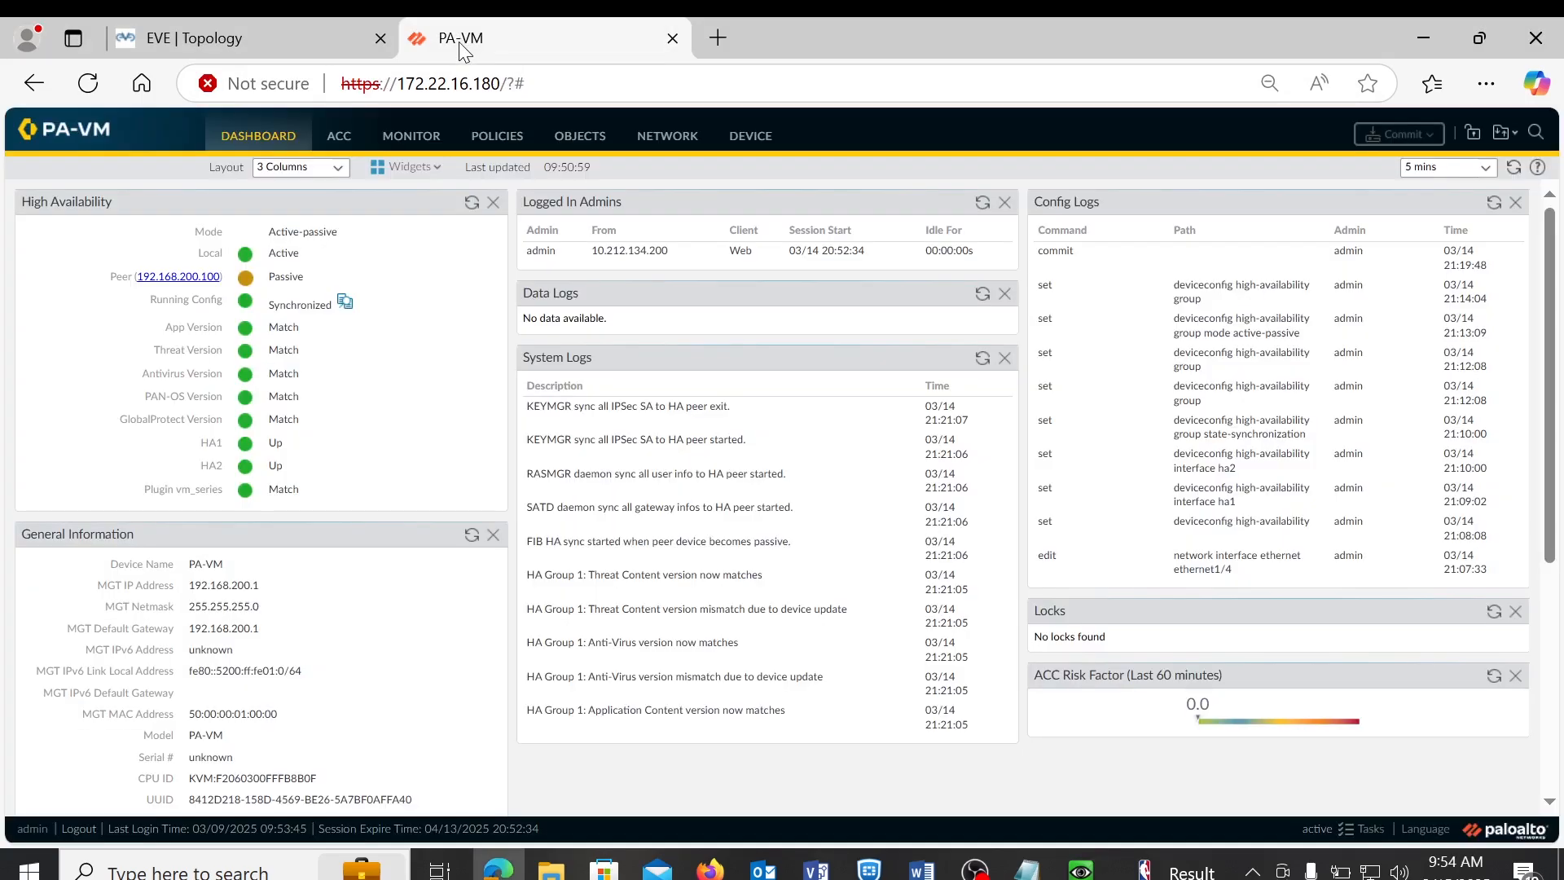
- Open Device > High Availability > Operational Commands and start a continuous ping 8.8.8.8 -t on the Win client
{"action": "left_click", "coordinate": [737, 143]}
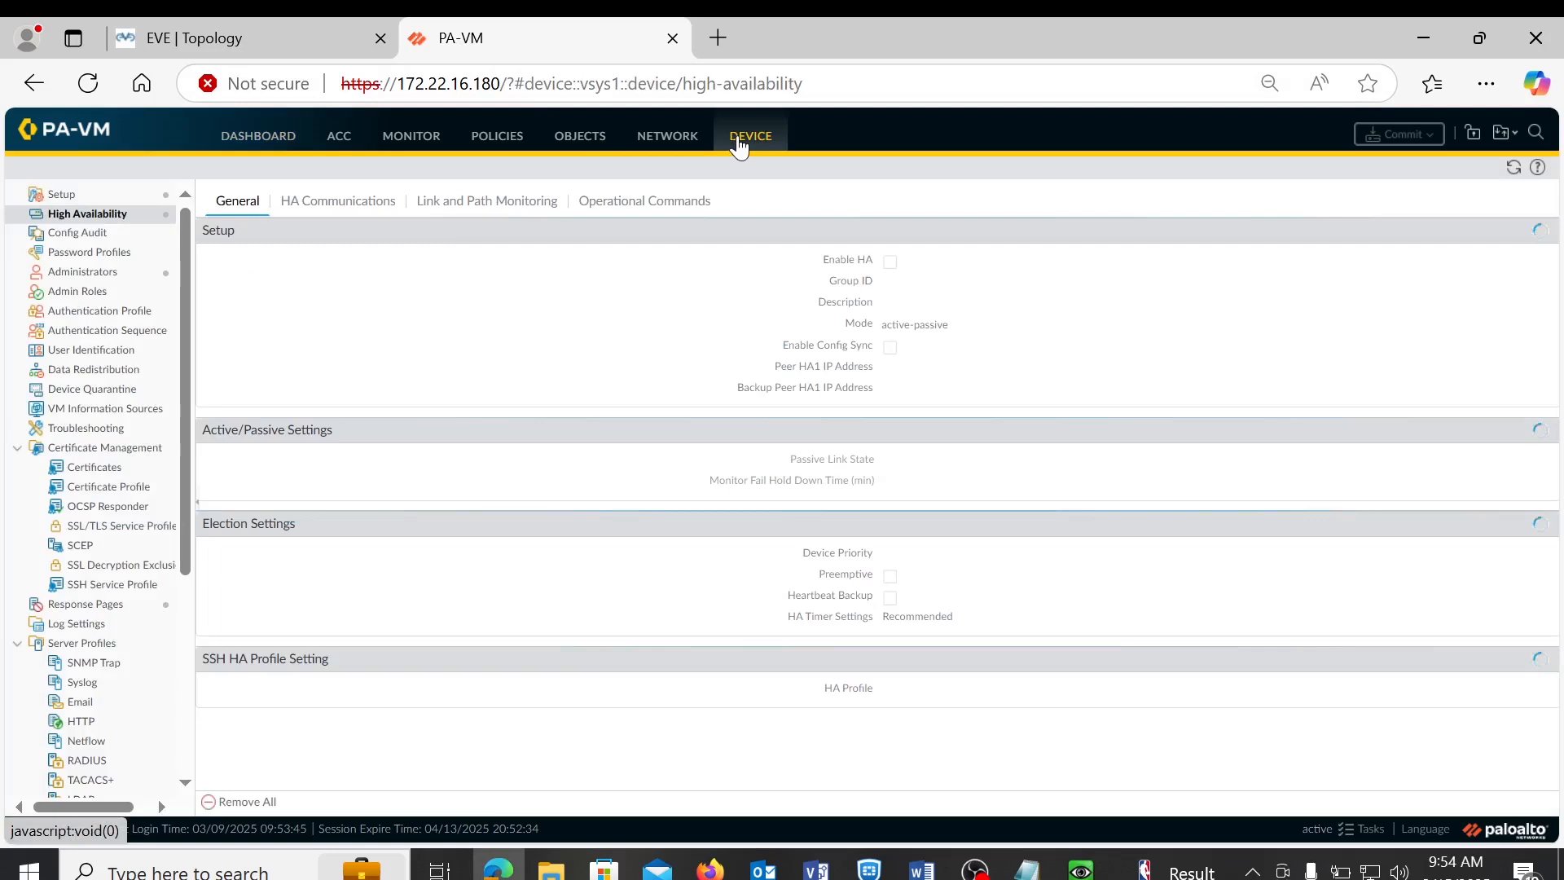
{"action": "left_click", "coordinate": [682, 207]}
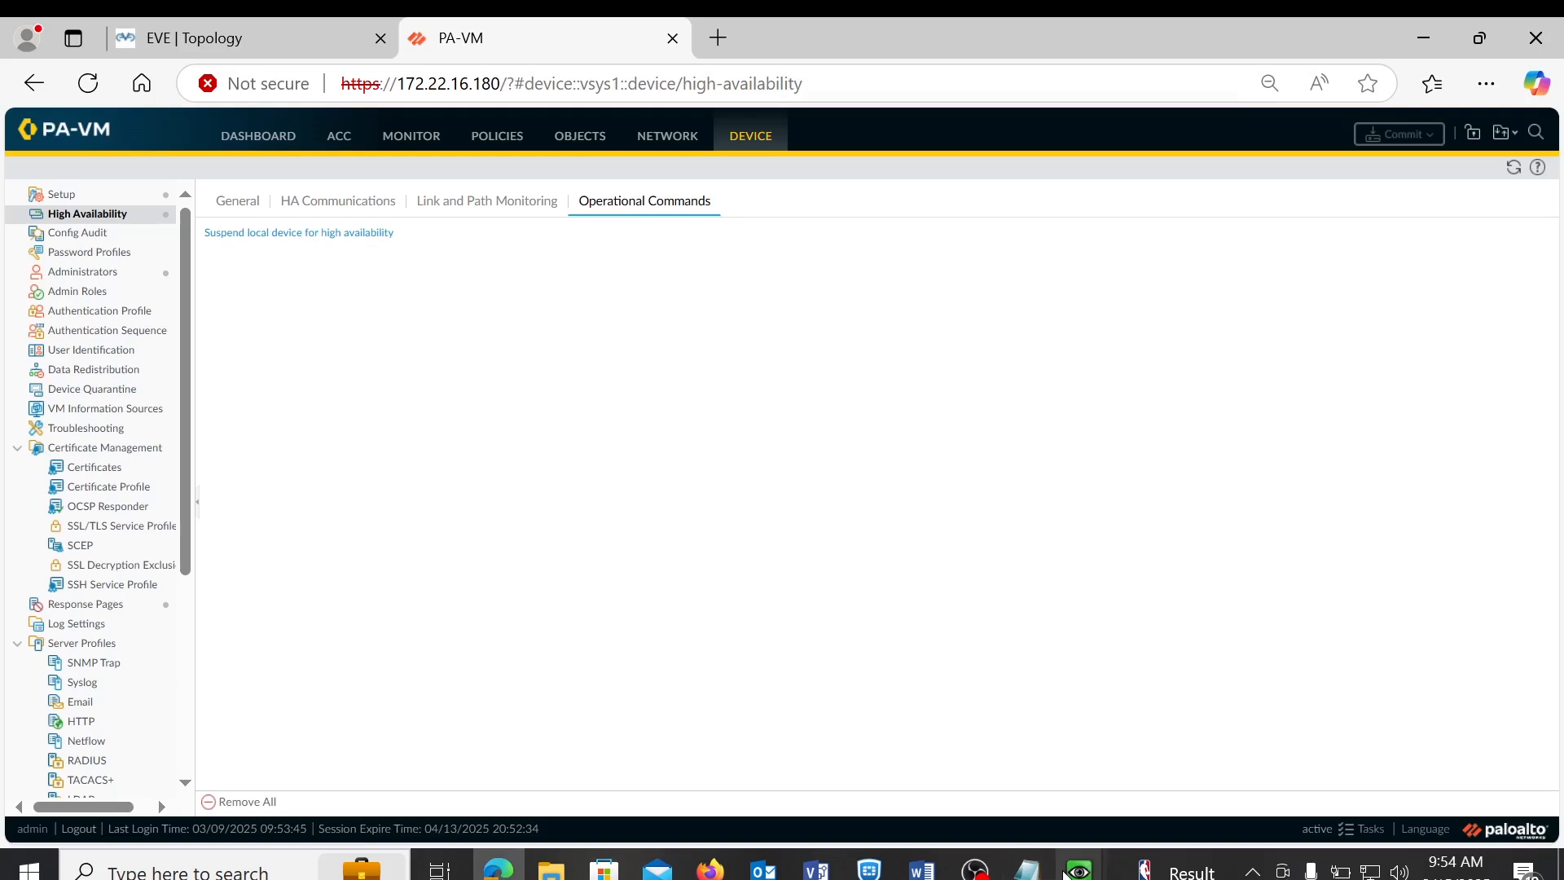
{"action": "mouse_move", "coordinate": [1074, 872]}
{"action": "left_click", "coordinate": [1172, 761]}
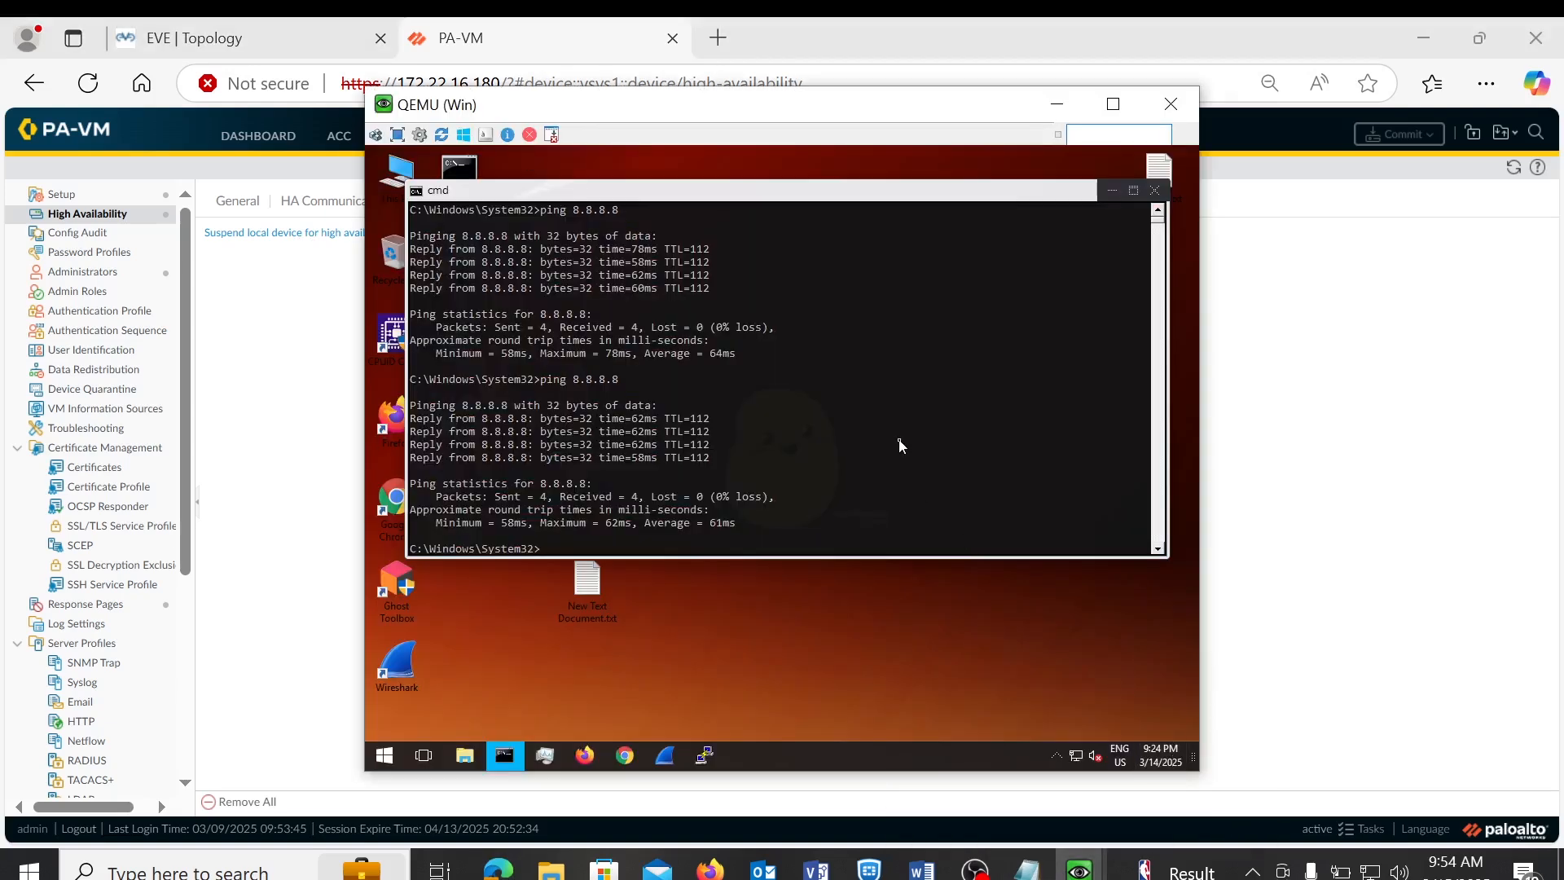
{"action": "key", "text": "Up"}
{"action": "key", "text": "Return"}
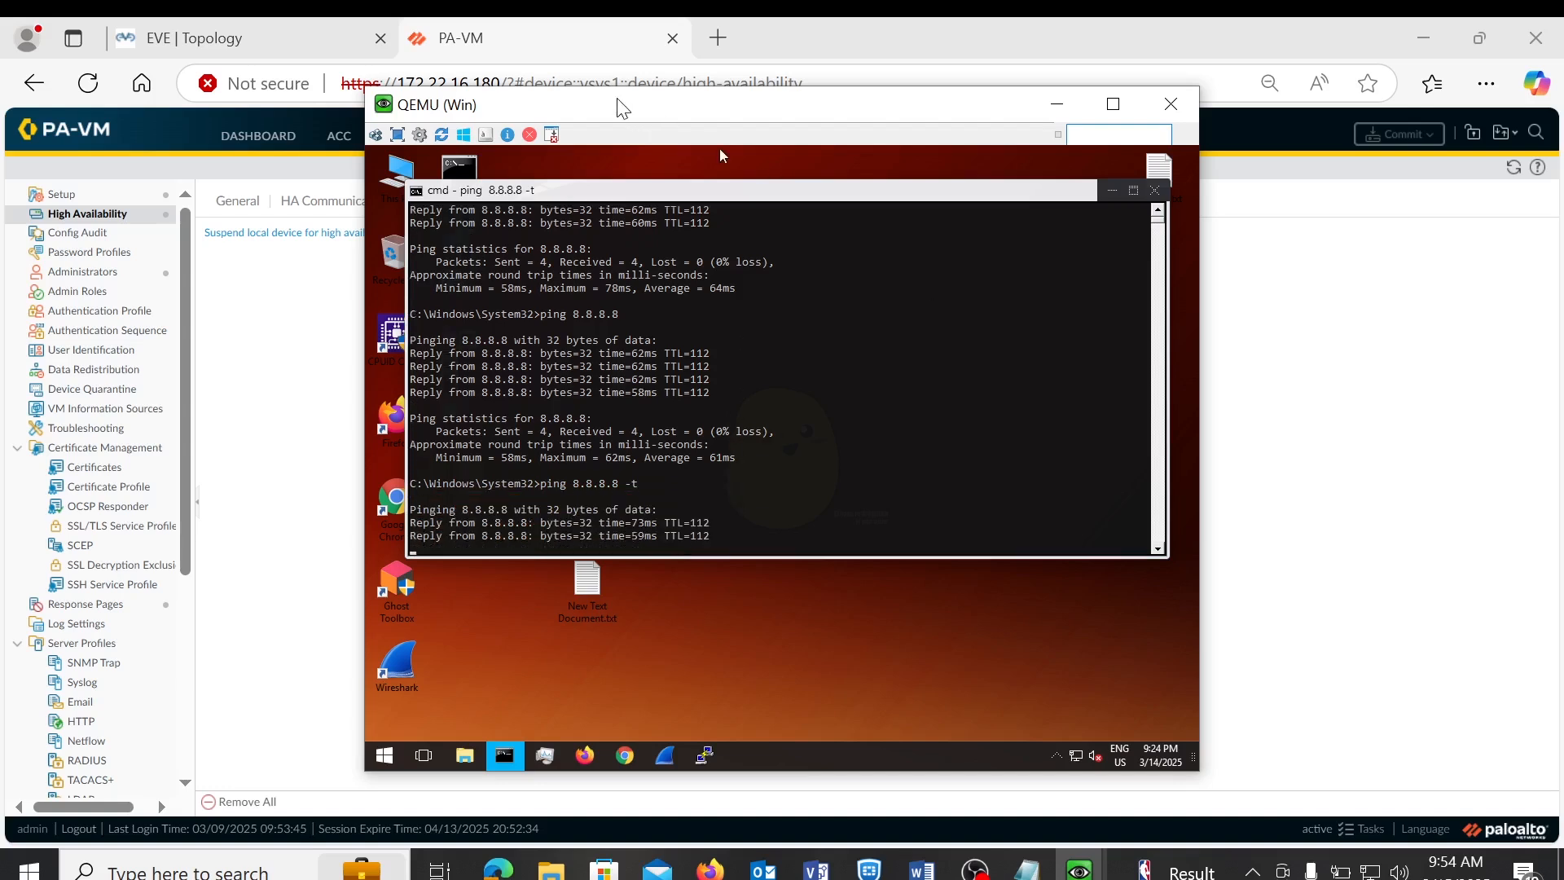
- Suspend the local firewall's high availability and confirm with OK
{"action": "left_click_drag", "start_coordinate": [618, 108], "coordinate": [885, 263]}
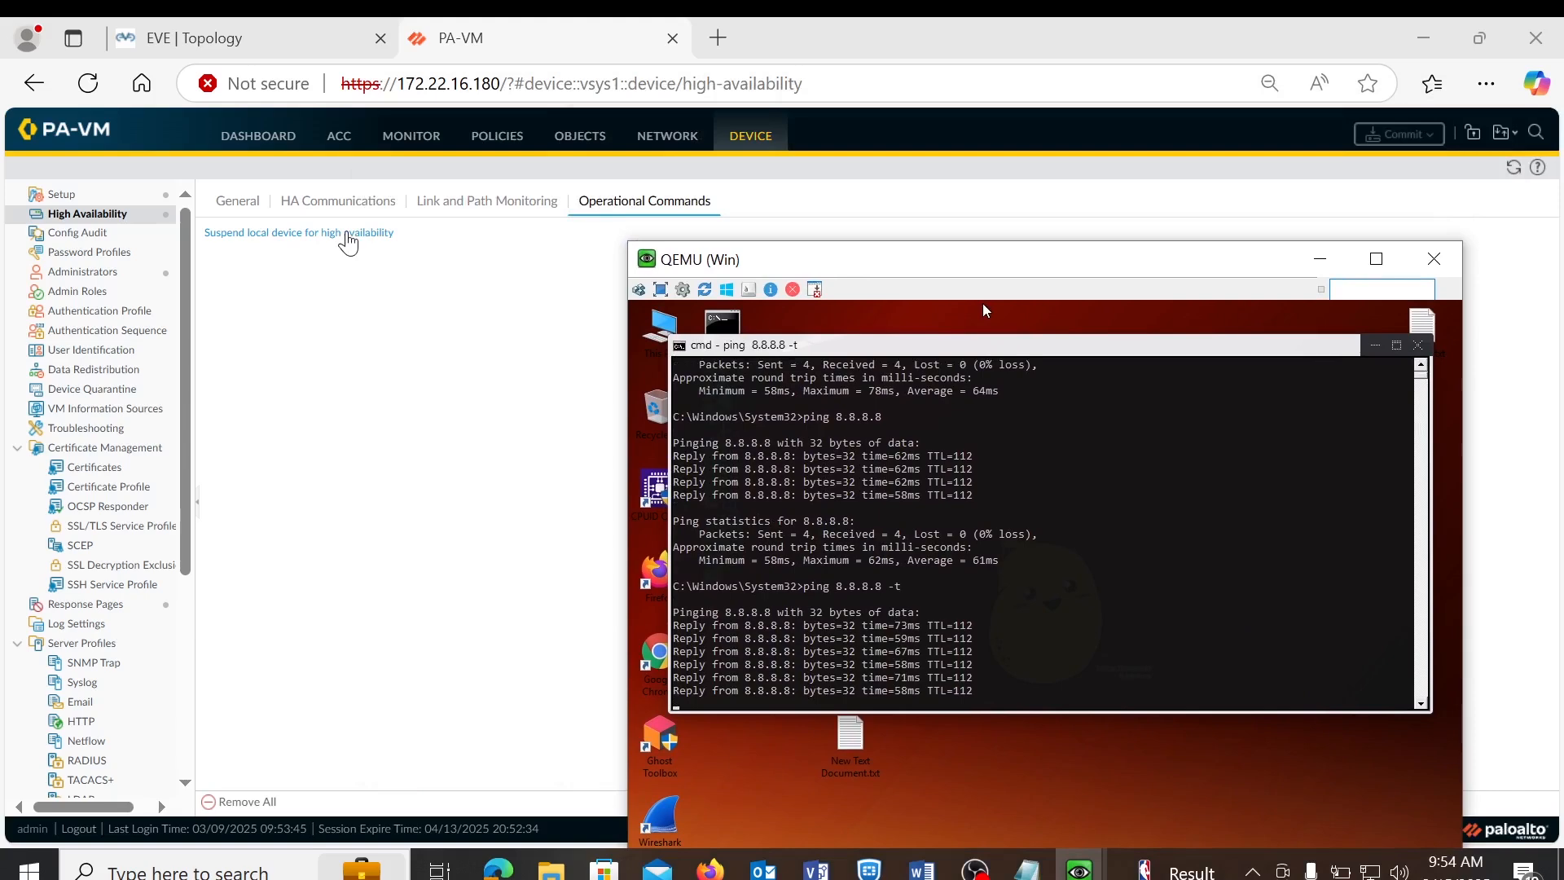
{"action": "left_click", "coordinate": [348, 234]}
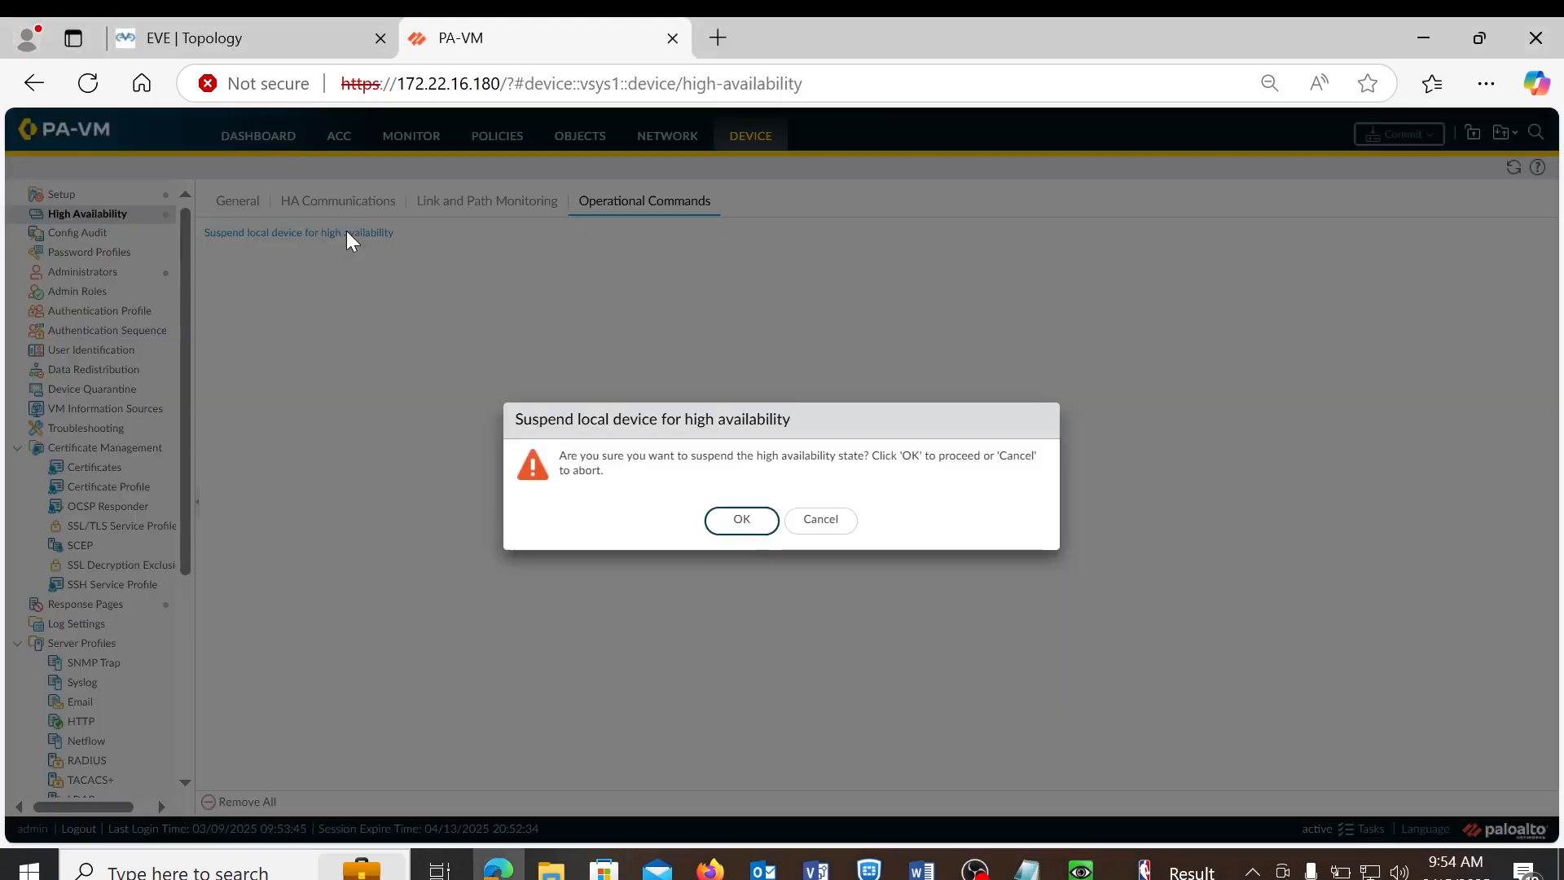
{"action": "left_click", "coordinate": [759, 529]}
- Bring the Win client's QEMU console forward to watch the ping drop two replies during failover
{"action": "mouse_move", "coordinate": [1079, 868]}
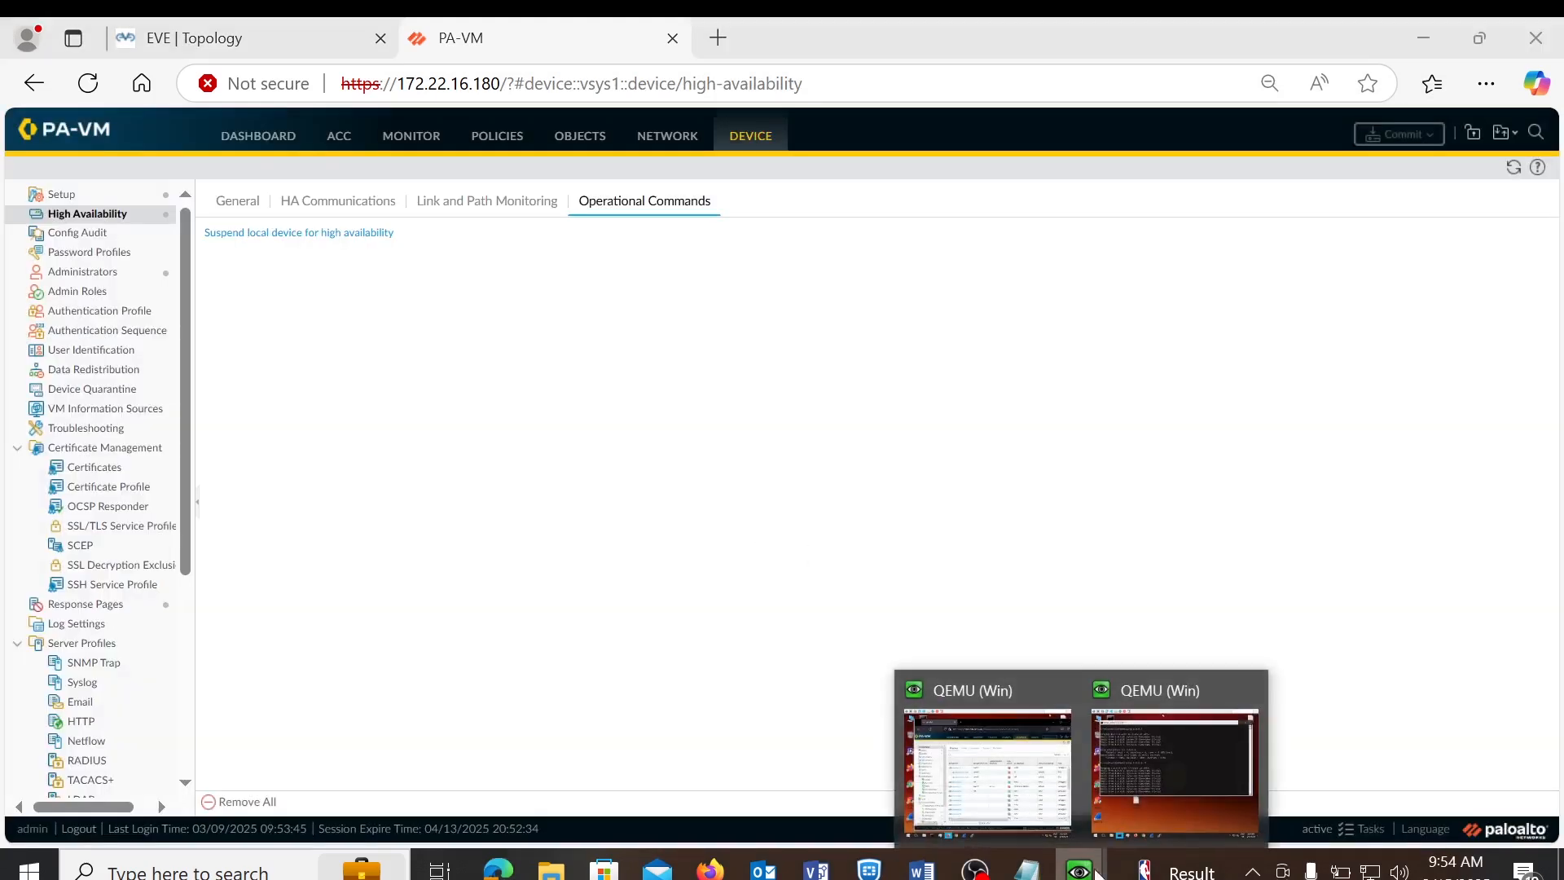
{"action": "left_click", "coordinate": [1159, 759]}
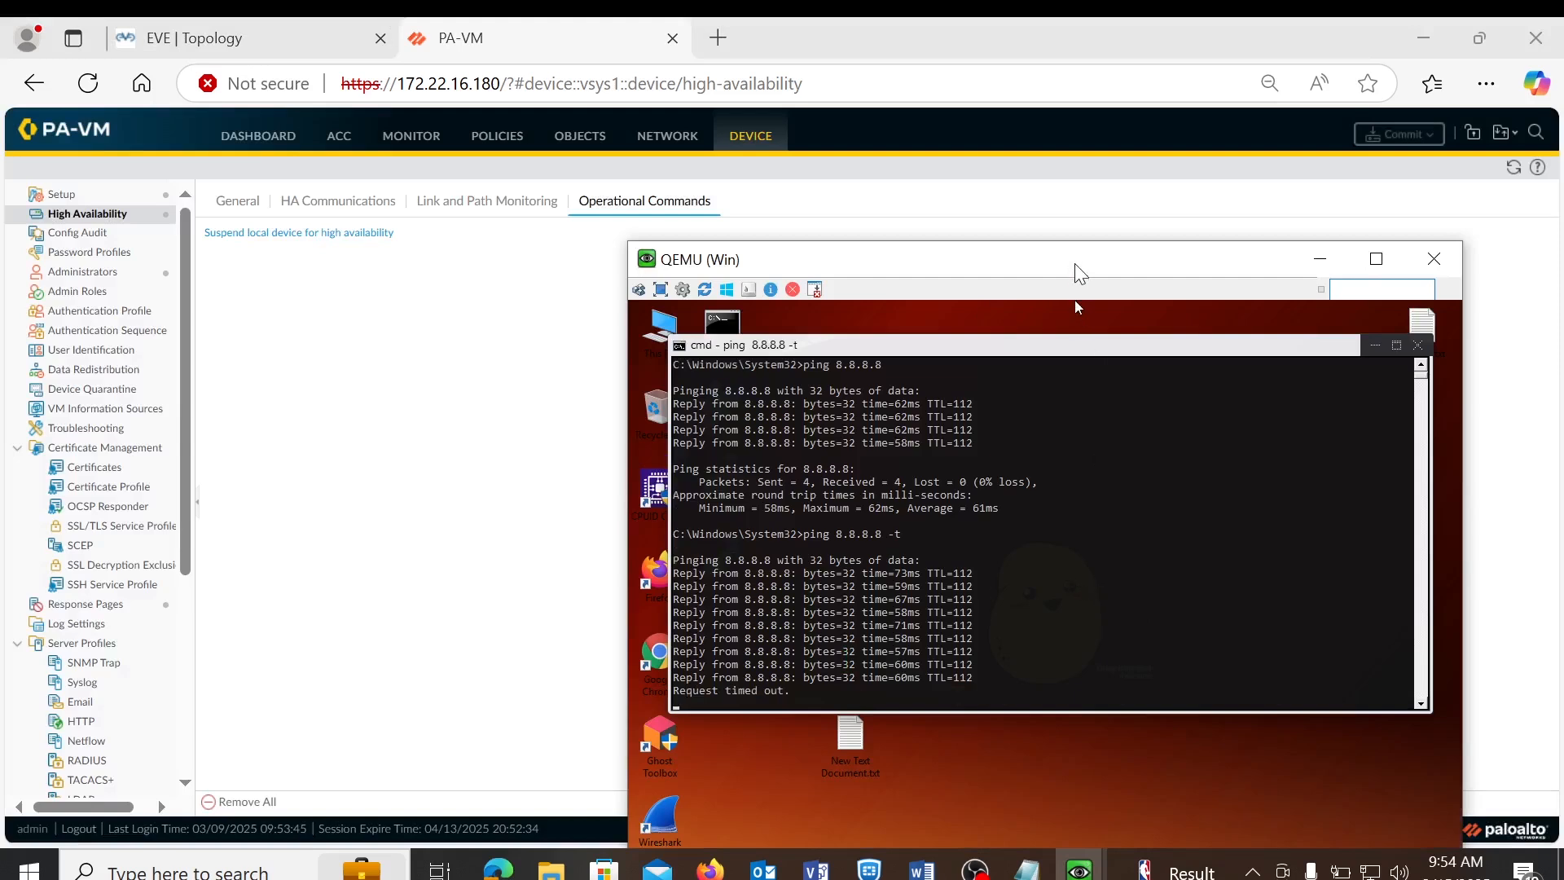
{"action": "left_click_drag", "start_coordinate": [1073, 262], "coordinate": [1080, 222]}
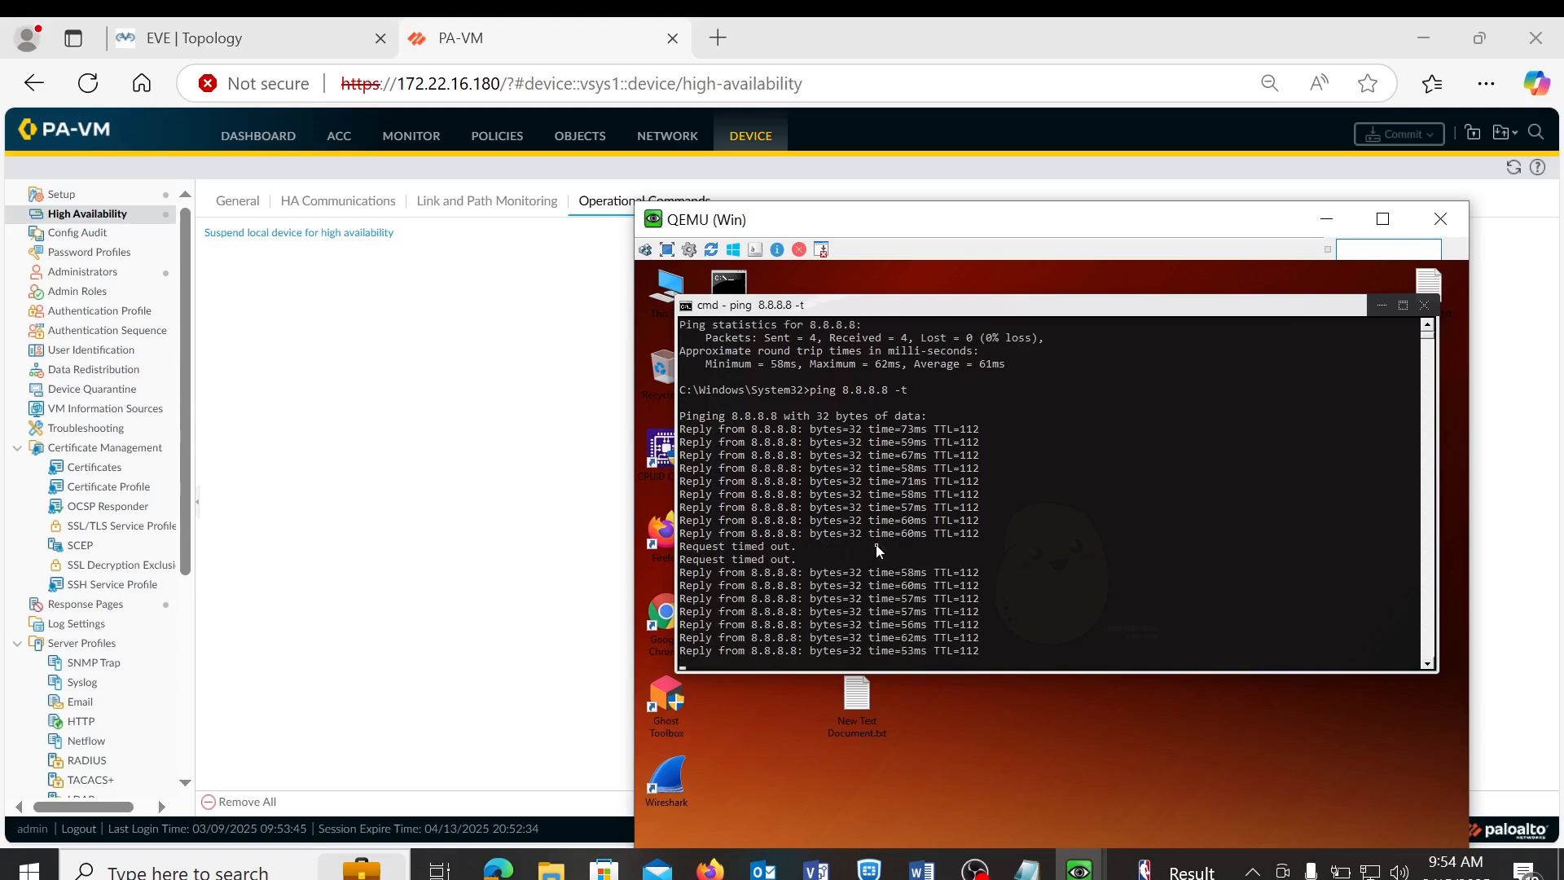
- Reload the firewall page and proceed past the certificate warning to 172.22.16.180
{"action": "left_click", "coordinate": [521, 41]}
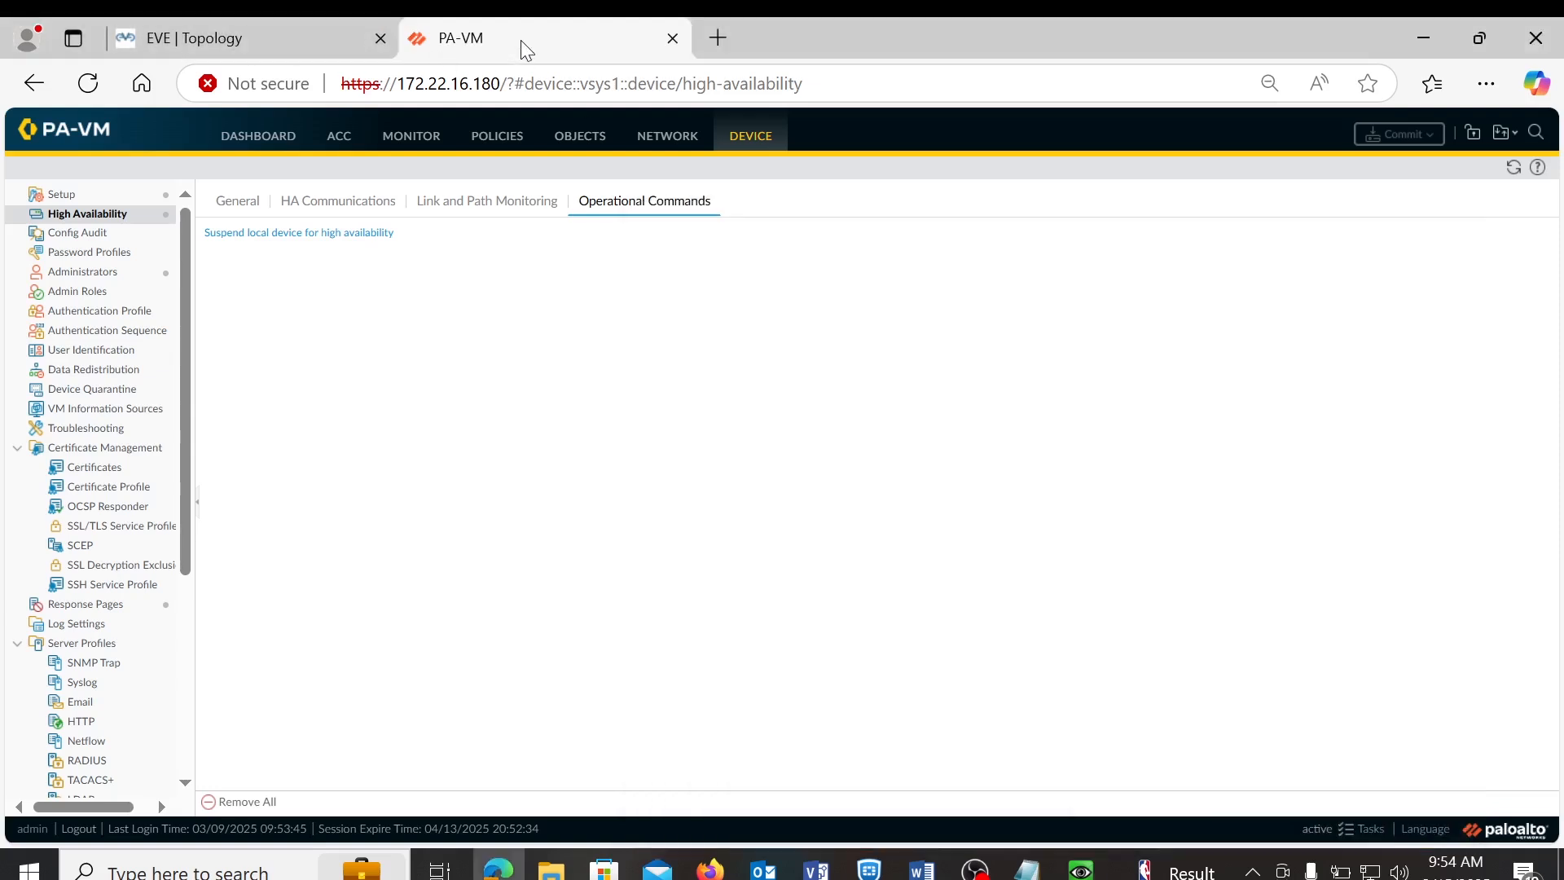
{"action": "left_click", "coordinate": [105, 81]}
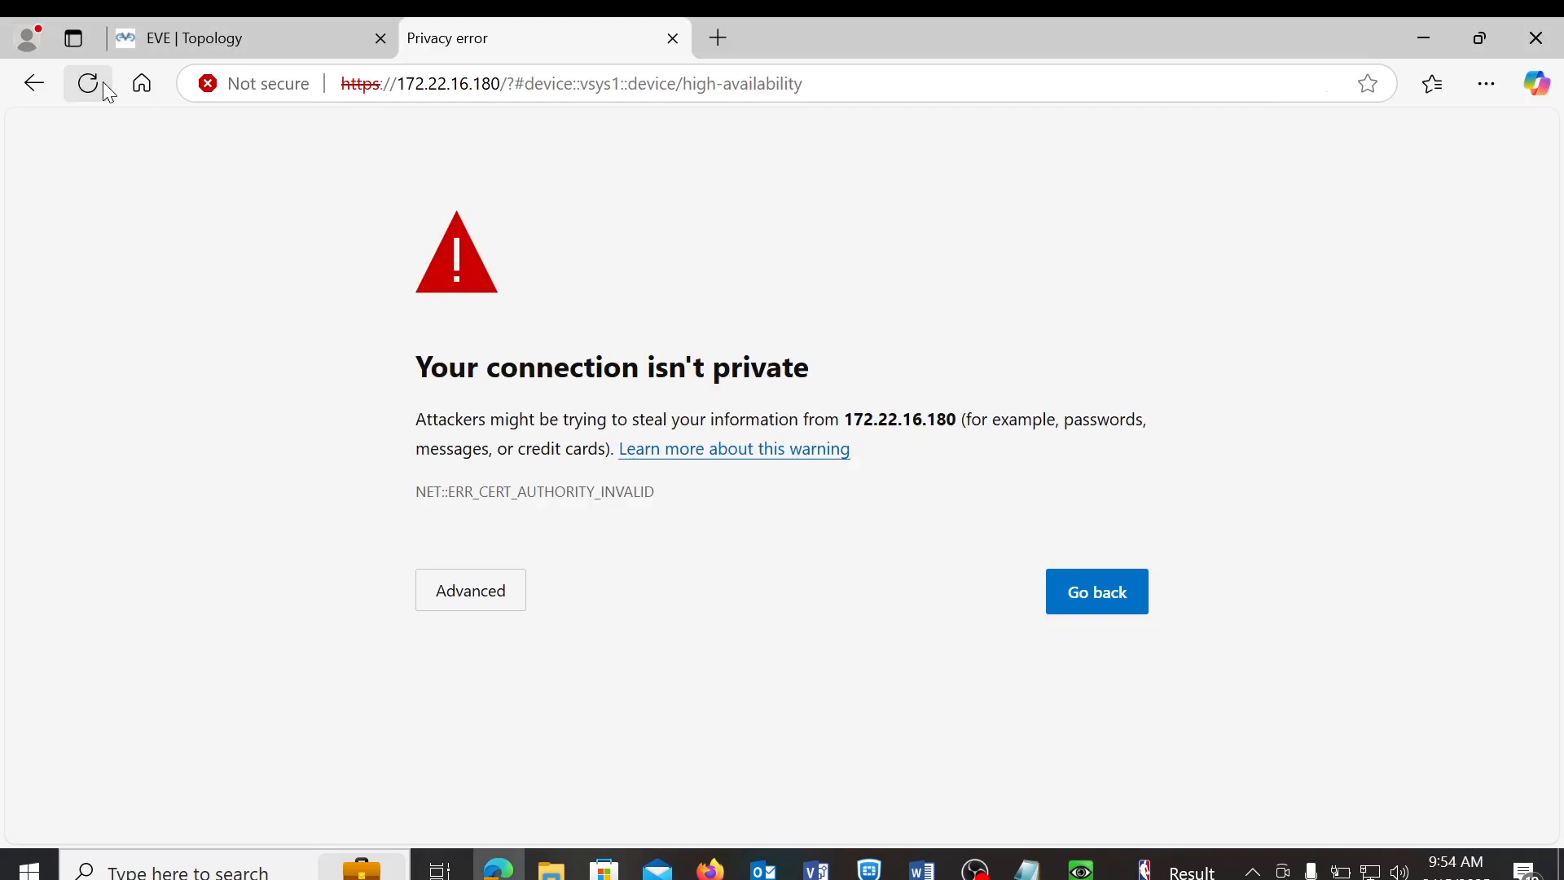
{"action": "left_click", "coordinate": [481, 603]}
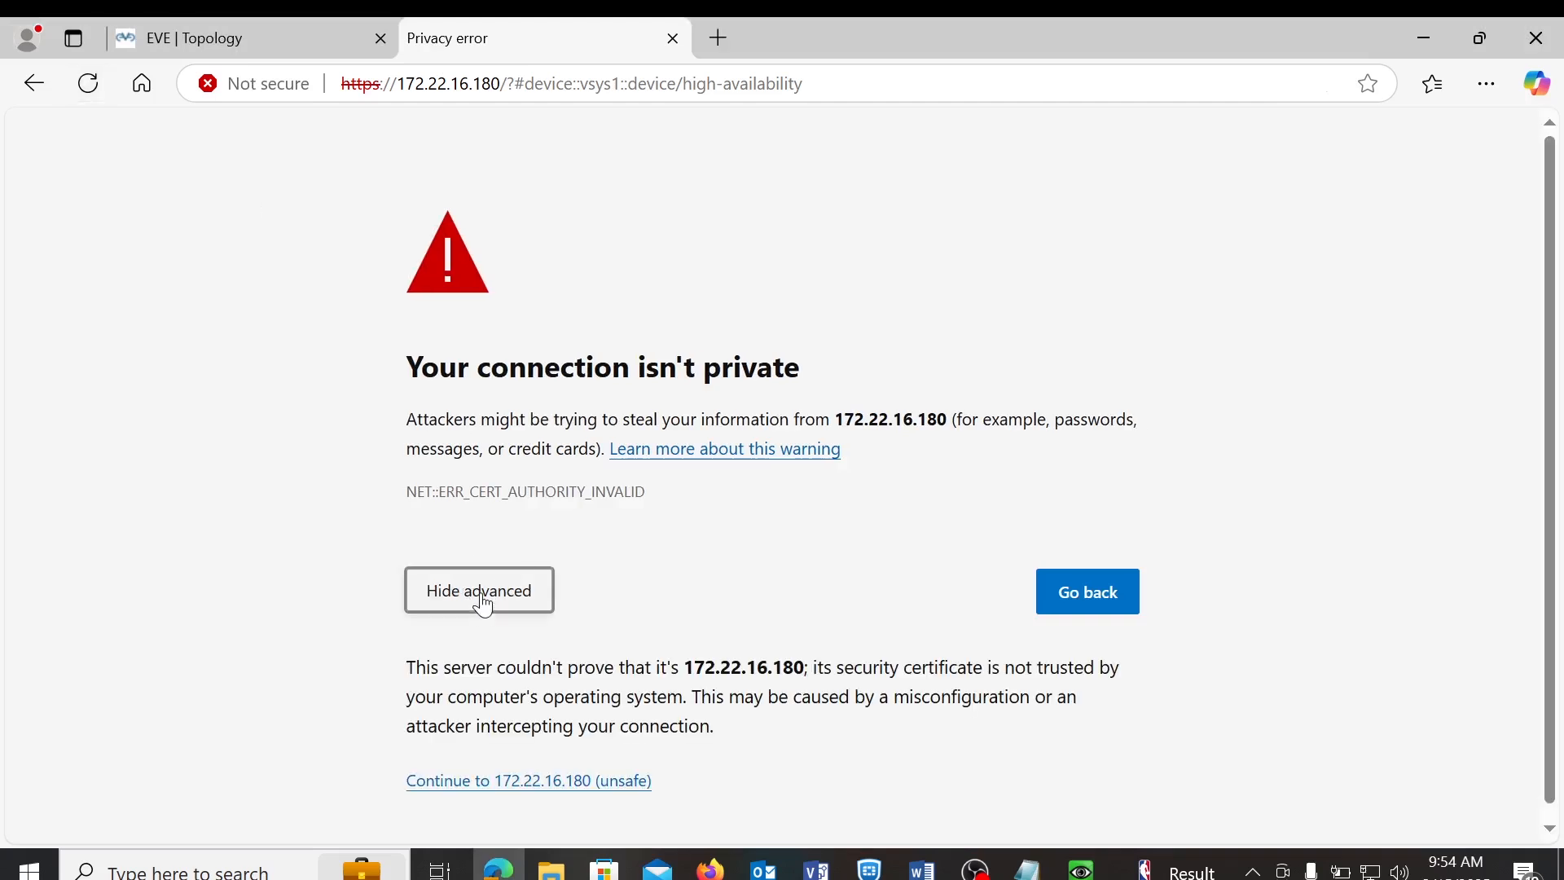
{"action": "left_click", "coordinate": [566, 784]}
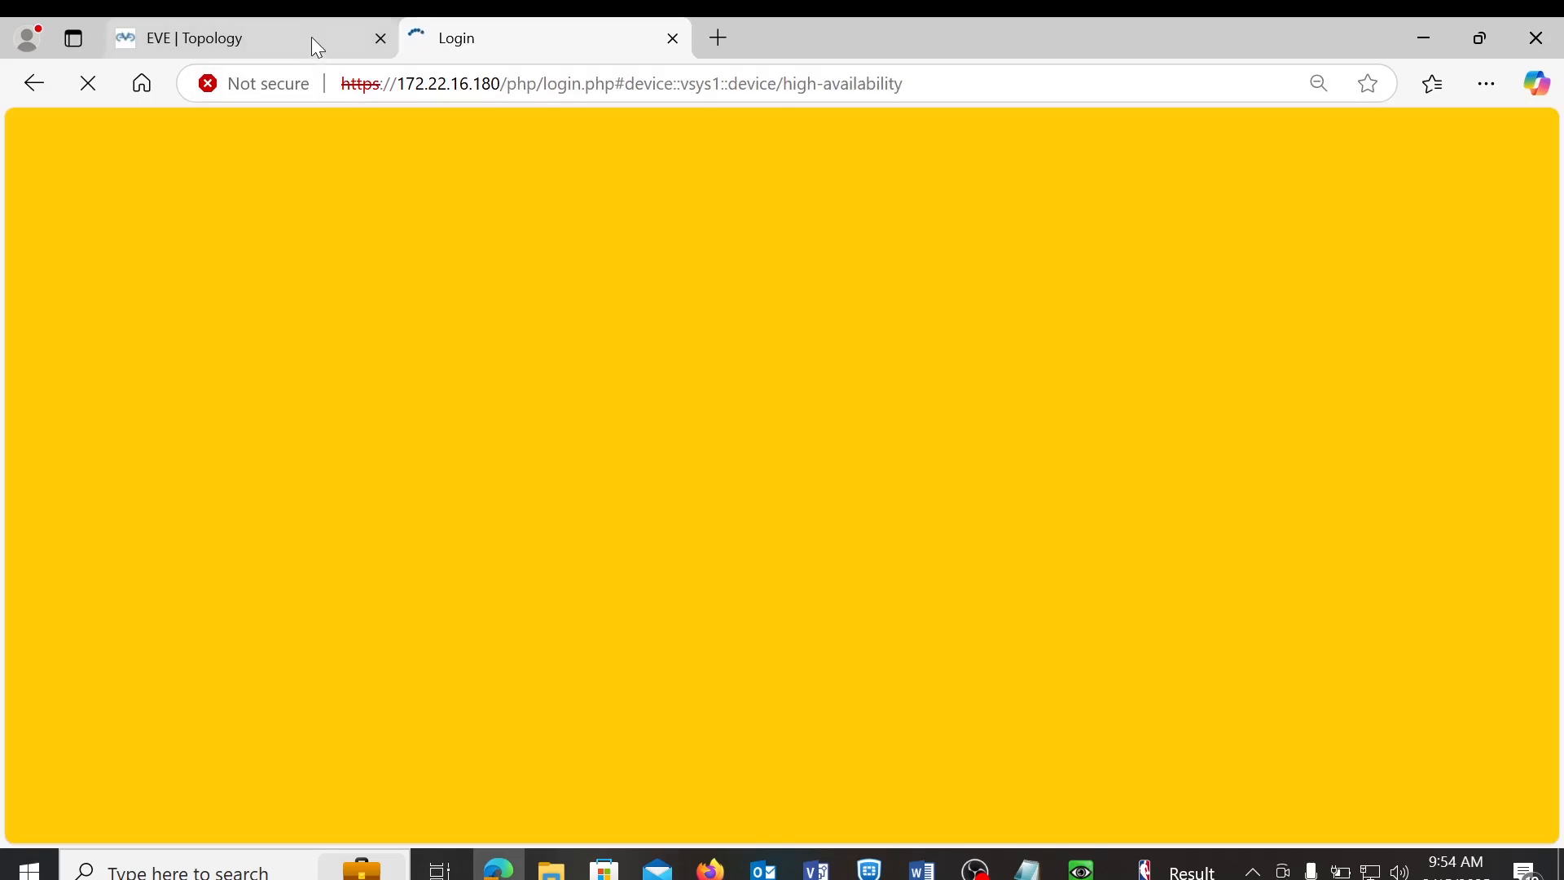
- Check the EVE lab topology, then go back to the firewall's login page
{"action": "left_click", "coordinate": [296, 41]}
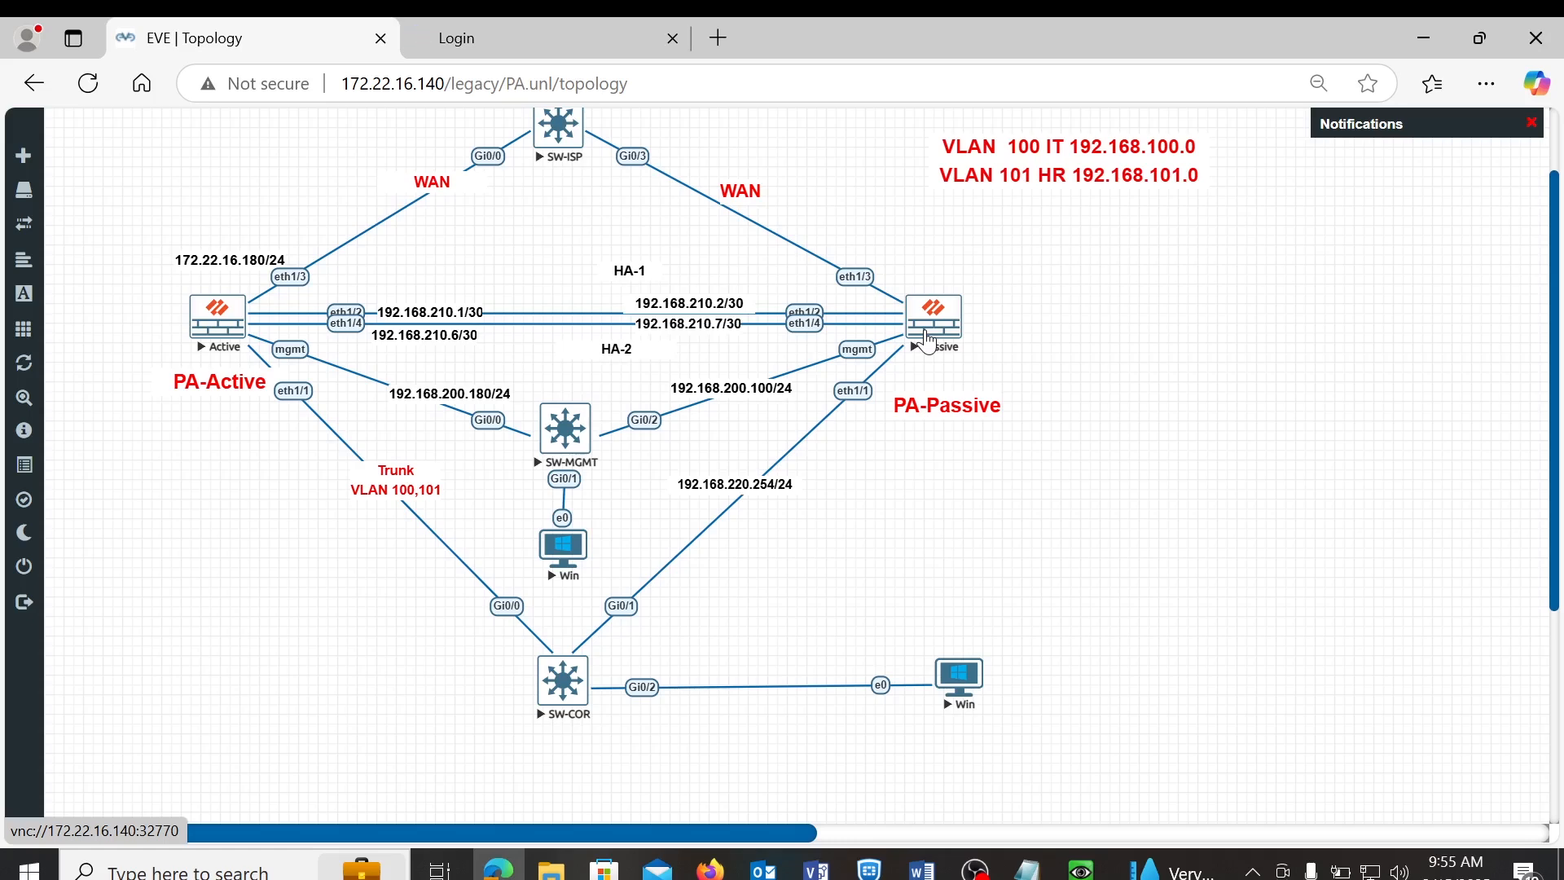
{"action": "left_click_drag", "start_coordinate": [1555, 472], "coordinate": [1553, 414]}
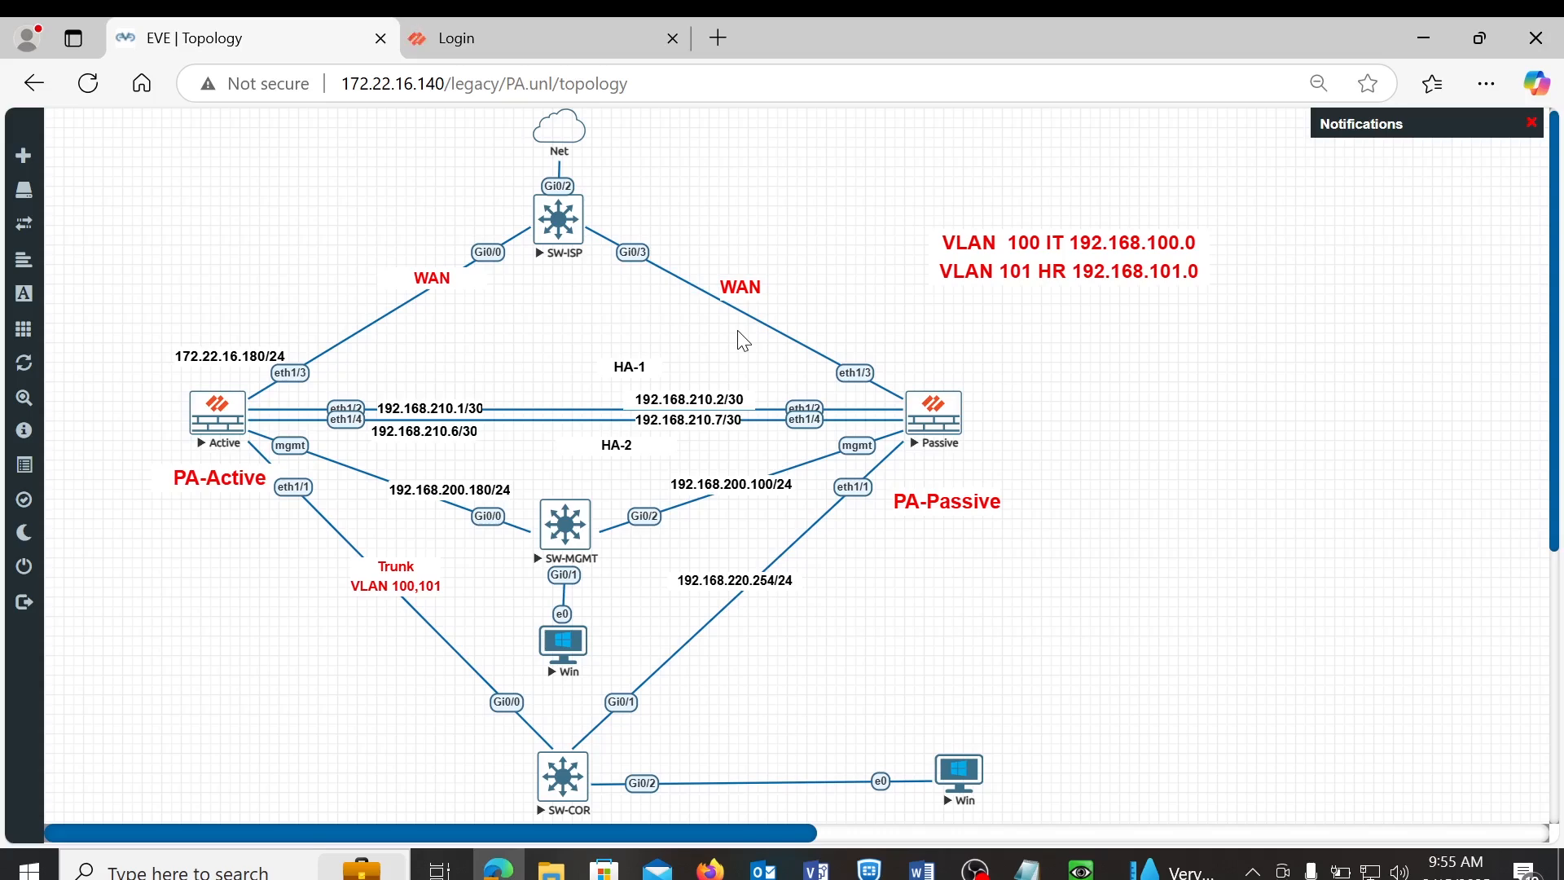
{"action": "left_click", "coordinate": [525, 44]}
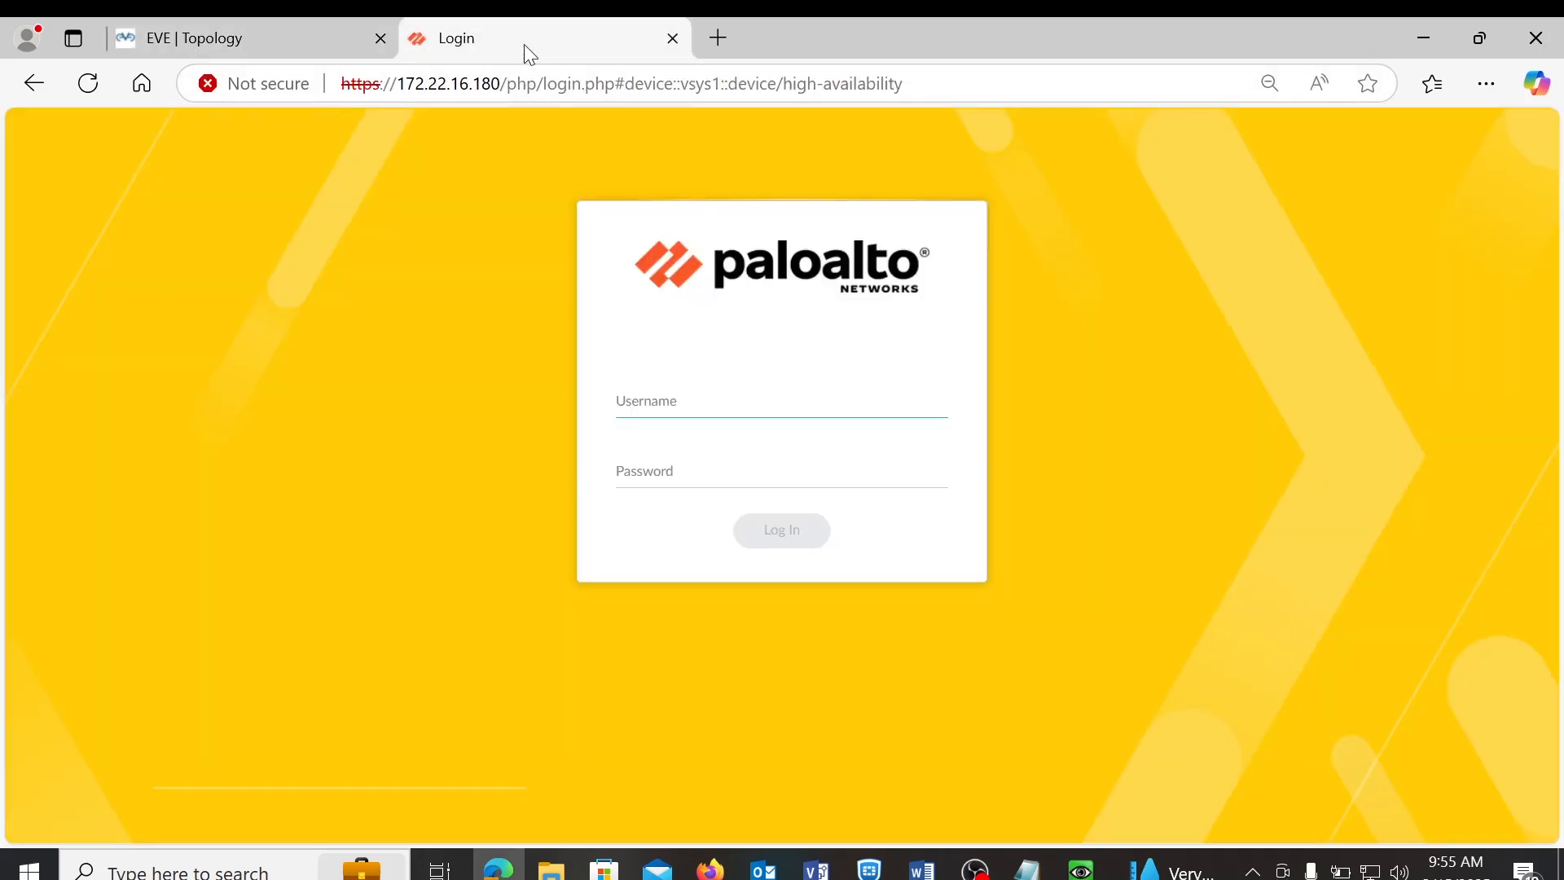